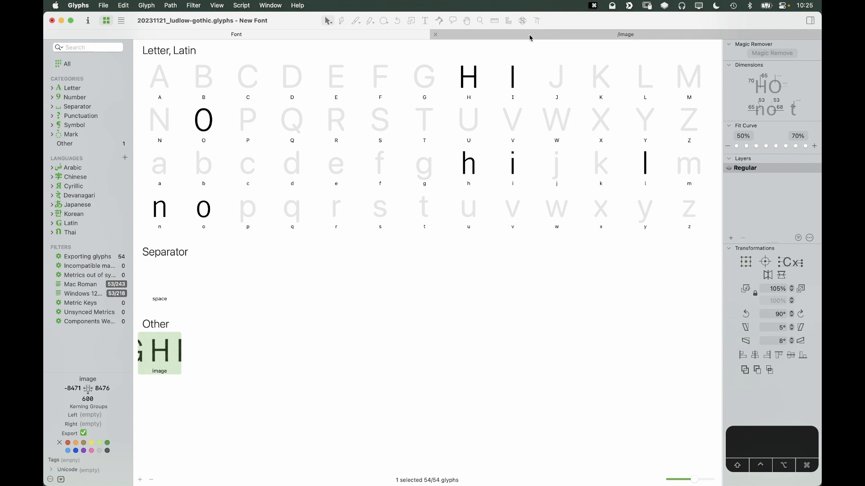
Step: Open the image glyph and review the Regular master's vertical metrics next to the scanned capital H
{"action": "left_click", "coordinate": [531, 39]}
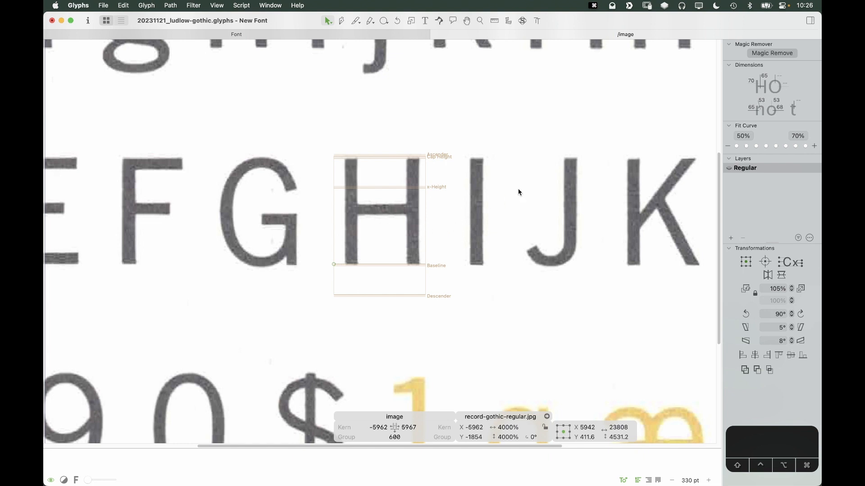
{"action": "key", "text": "space"}
{"action": "left_click_drag", "start_coordinate": [599, 150], "coordinate": [539, 161]}
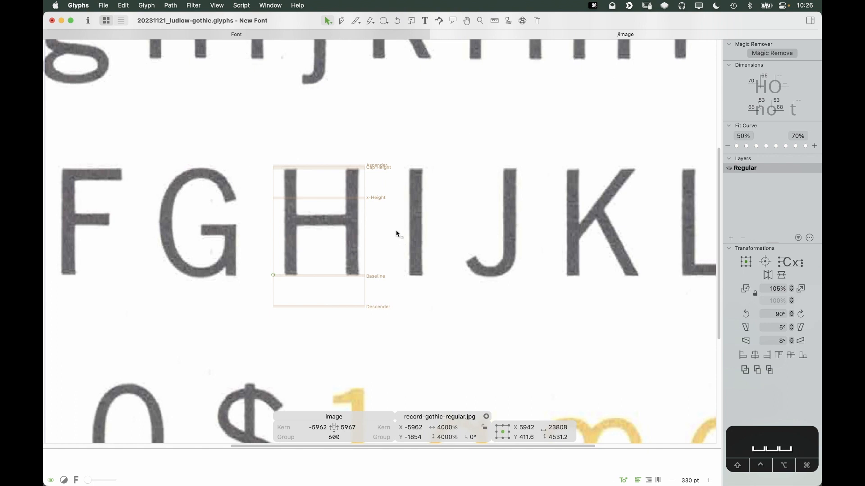
{"action": "key", "text": "super+i"}
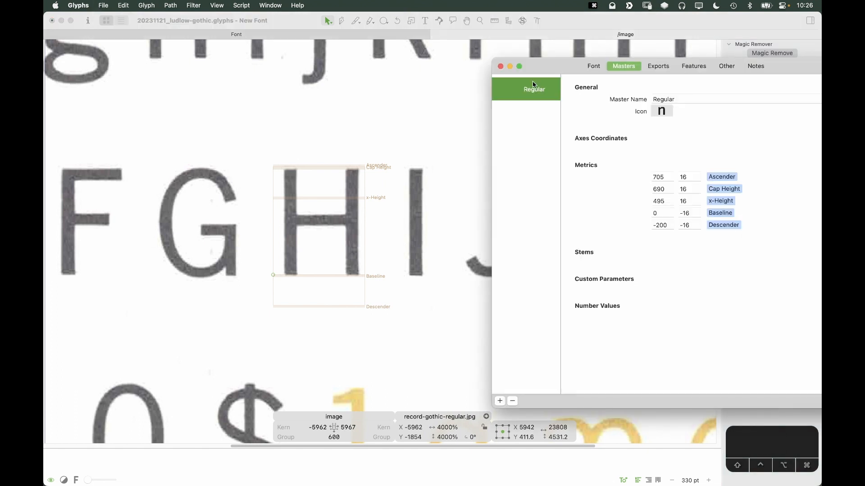
{"action": "left_click_drag", "start_coordinate": [515, 71], "coordinate": [481, 76]}
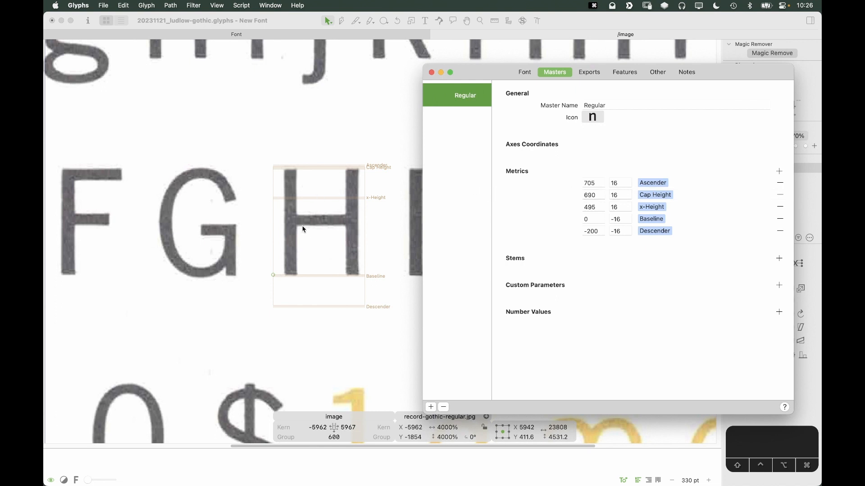
{"action": "left_click_drag", "start_coordinate": [487, 72], "coordinate": [497, 40]}
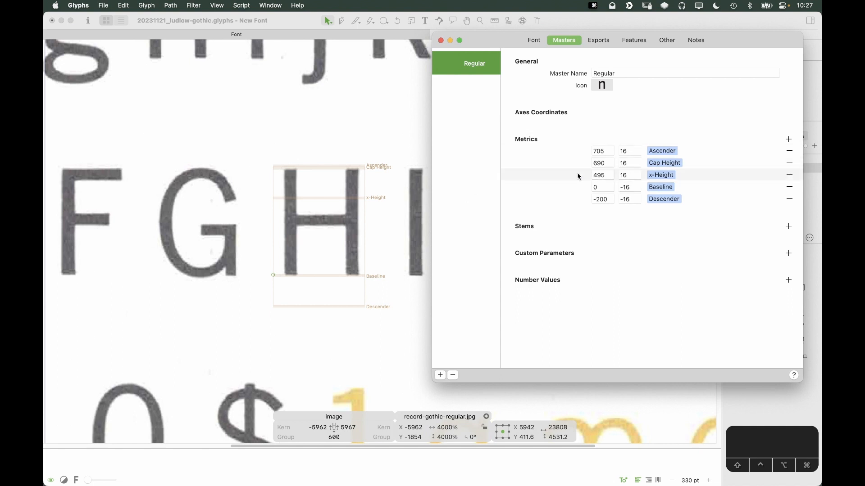
Step: Move the scan in the image glyph to X -8470, Y -3277 to compare the lowercase n with the x-height metric
{"action": "key", "text": "super+w"}
{"action": "left_click_drag", "start_coordinate": [629, 56], "coordinate": [245, 276]}
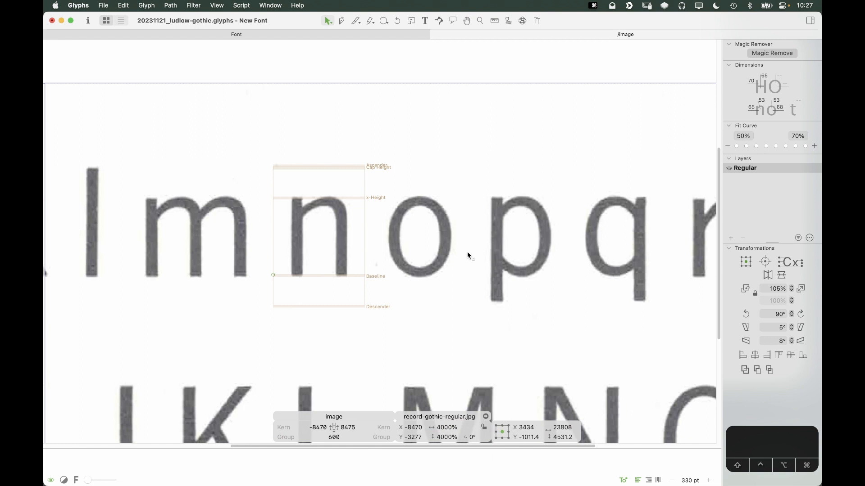
{"action": "key", "text": "super+i"}
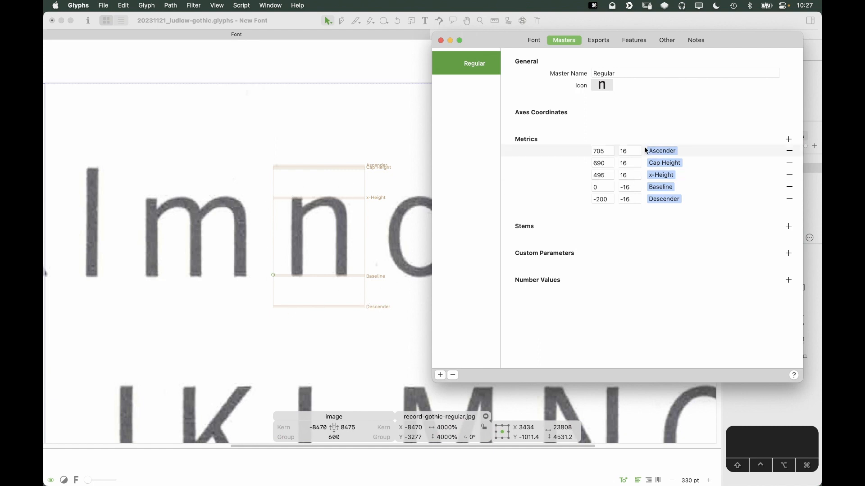
{"action": "left_click", "coordinate": [260, 220]}
Step: Shift the scan so the lowercase l stands in the metrics box, with the image at X -6969, Y -3267
{"action": "left_click_drag", "start_coordinate": [189, 226], "coordinate": [433, 224]}
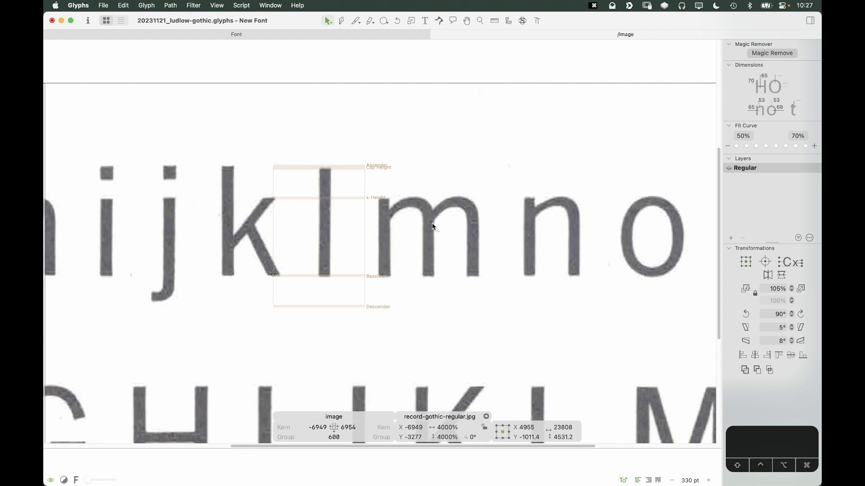
{"action": "key", "text": "Left"}
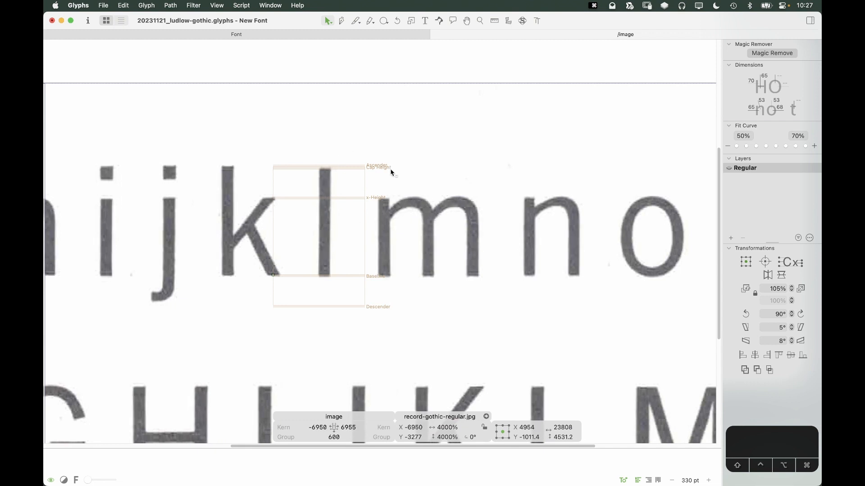
{"action": "key", "text": "z"}
{"action": "left_click", "coordinate": [262, 286]}
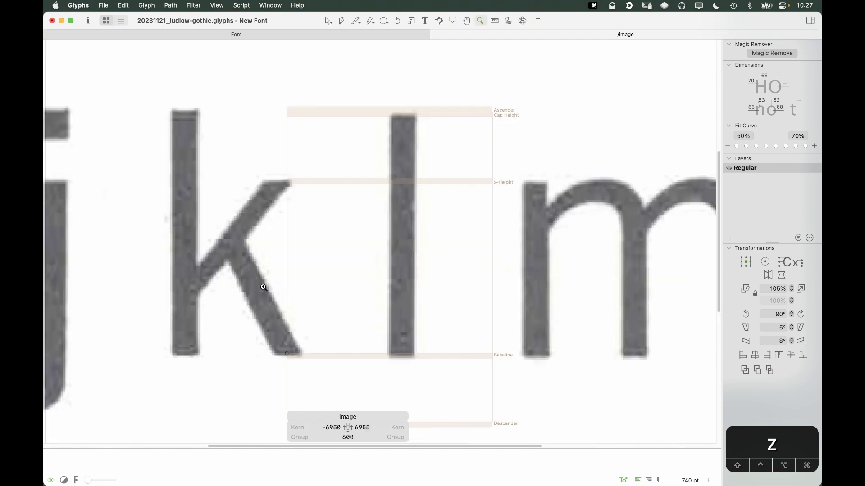
{"action": "key", "text": "v"}
{"action": "left_click_drag", "start_coordinate": [428, 282], "coordinate": [422, 279]}
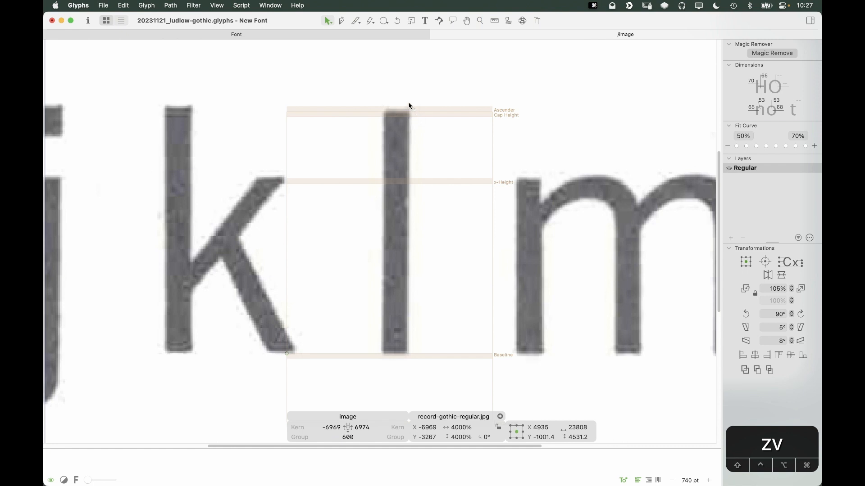
Step: Check the Regular master's Ascender and Cap Height metrics against the scanned lowercase k and l
{"action": "key", "text": "super+i"}
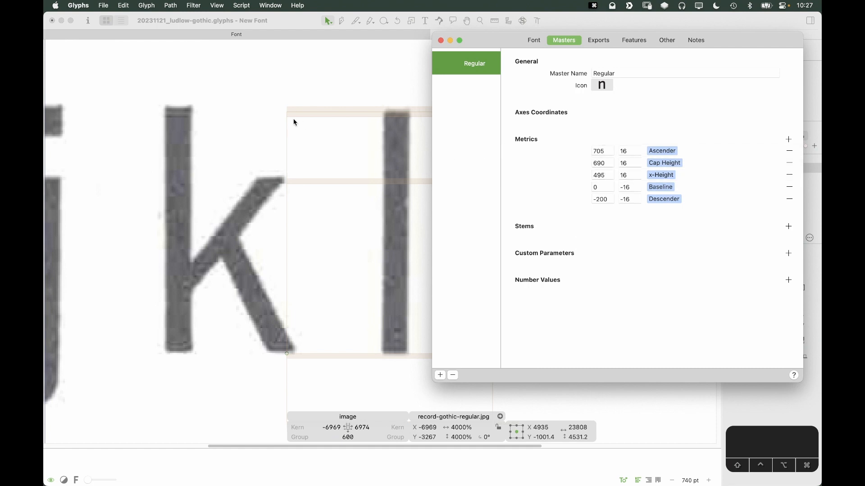
{"action": "key", "text": "super+w"}
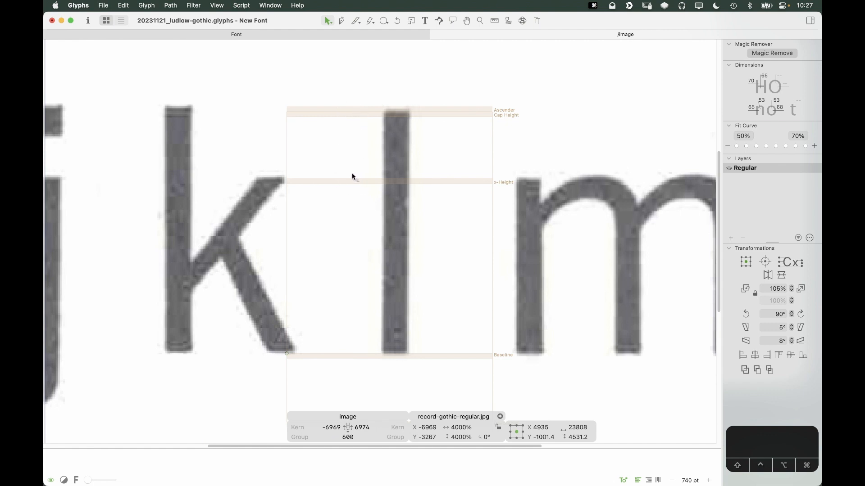
{"action": "key", "text": "super+minus"}
{"action": "key", "text": "super+minus"}
{"action": "key", "text": "super+minus"}
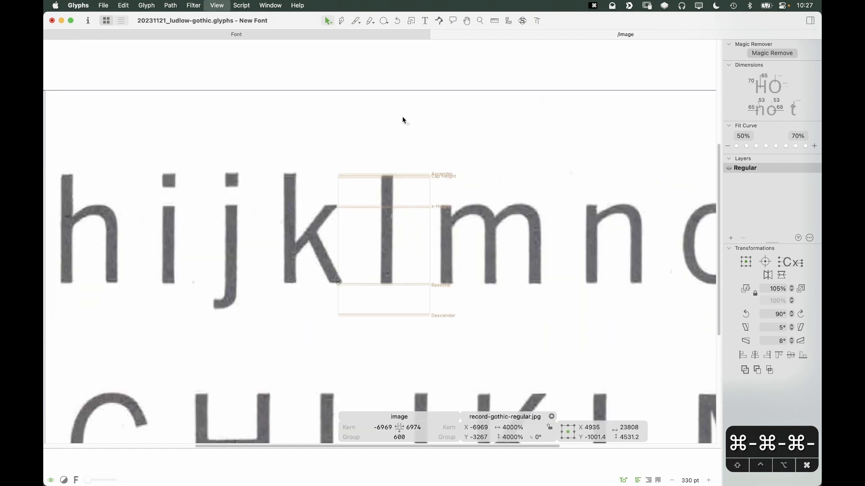
{"action": "key", "text": "super+minus"}
{"action": "key", "text": "super+minus"}
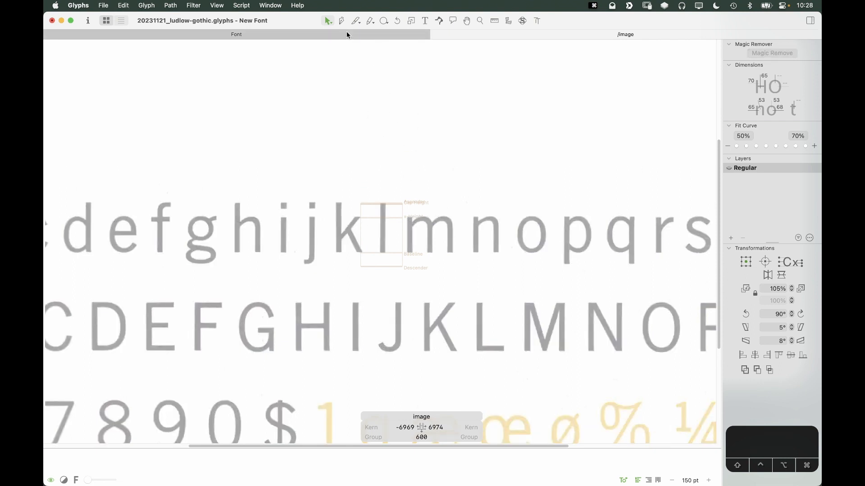
Step: Close the image glyph, open the lowercase p glyph and paste the record-gothic-regular.jpg scan into it
{"action": "left_click", "coordinate": [435, 35]}
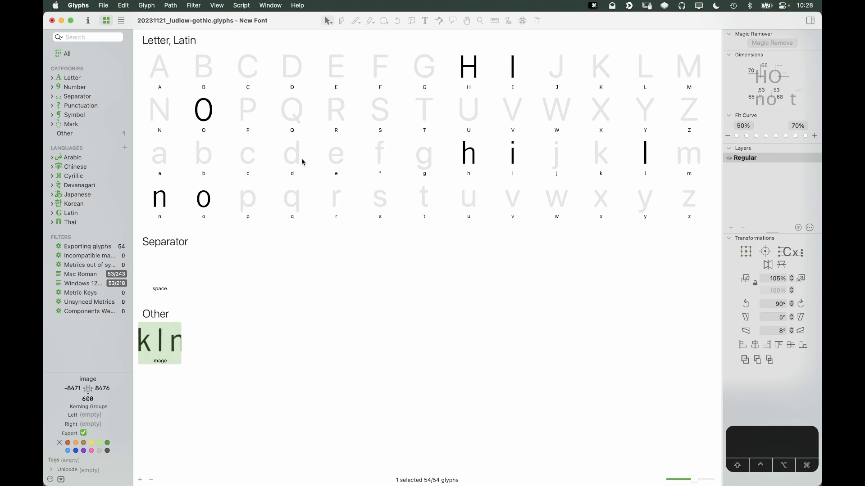
{"action": "double_click", "coordinate": [243, 206]}
{"action": "key", "text": "super+v"}
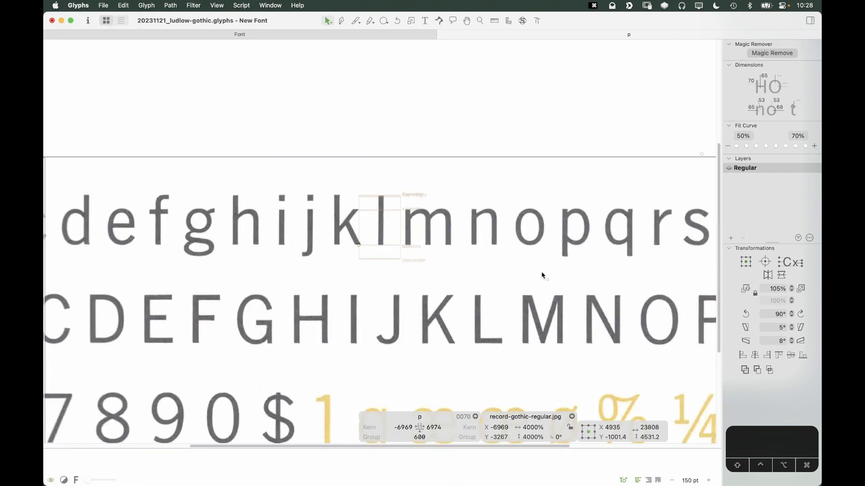
Step: Move the pasted scan sideways to X -9789 so the scanned p lies inside the glyph's metrics box
{"action": "left_click_drag", "start_coordinate": [607, 235], "coordinate": [421, 240]}
{"action": "key", "text": "z"}
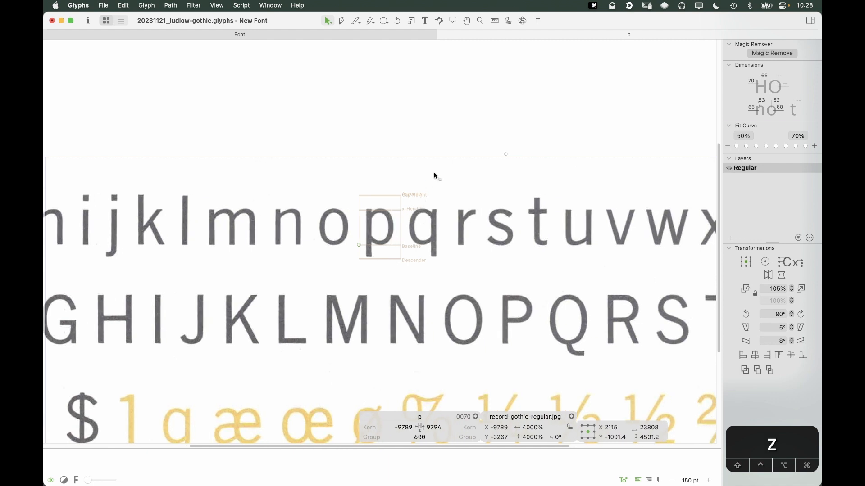
{"action": "key", "text": "v"}
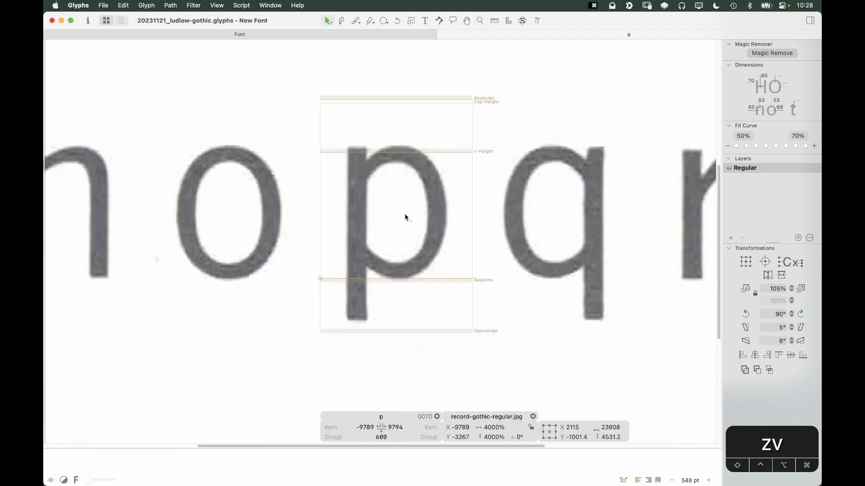
{"action": "key", "text": "super+plus"}
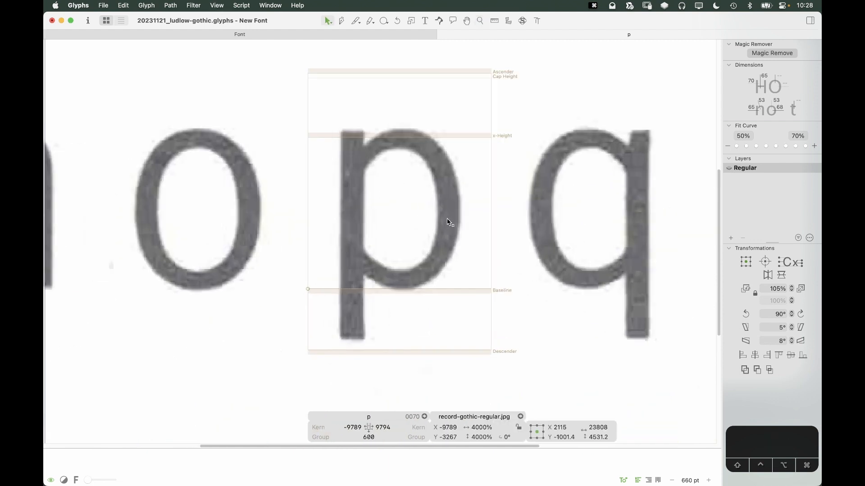
Step: Nudge the scan to X -9779, Y -3281 to align the scanned p with the baseline and x-height
{"action": "key", "text": "shift+Down"}
{"action": "key", "text": "shift+Down"}
{"action": "key", "text": "shift+Down"}
{"action": "key", "text": "shift+Down"}
{"action": "key", "text": "shift+Down"}
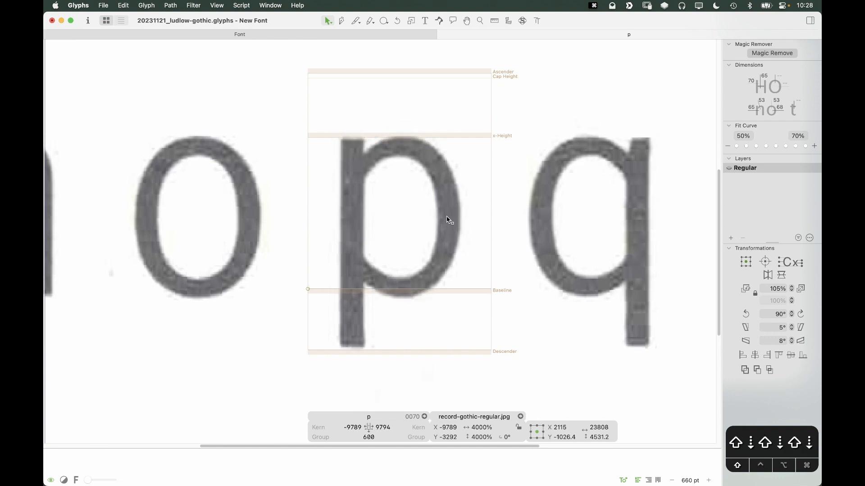
{"action": "key", "text": "shift+Right"}
{"action": "key", "text": "shift+Right"}
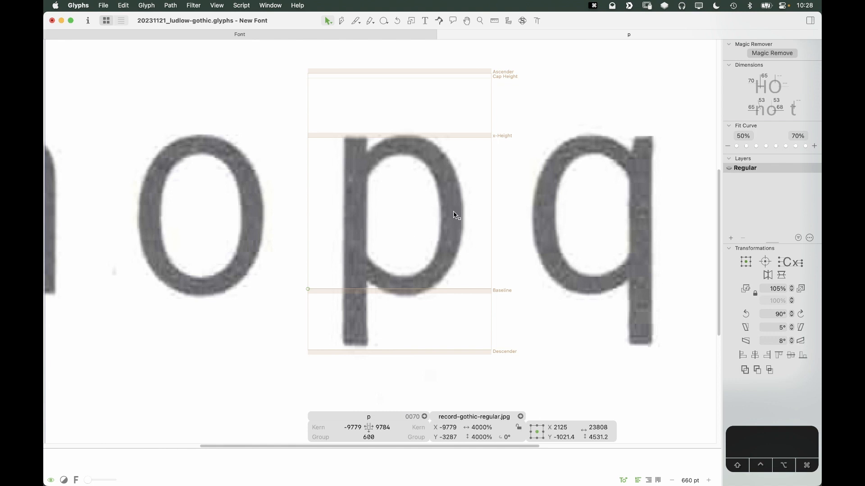
{"action": "key", "text": "shift+Up"}
{"action": "key", "text": "shift+Up"}
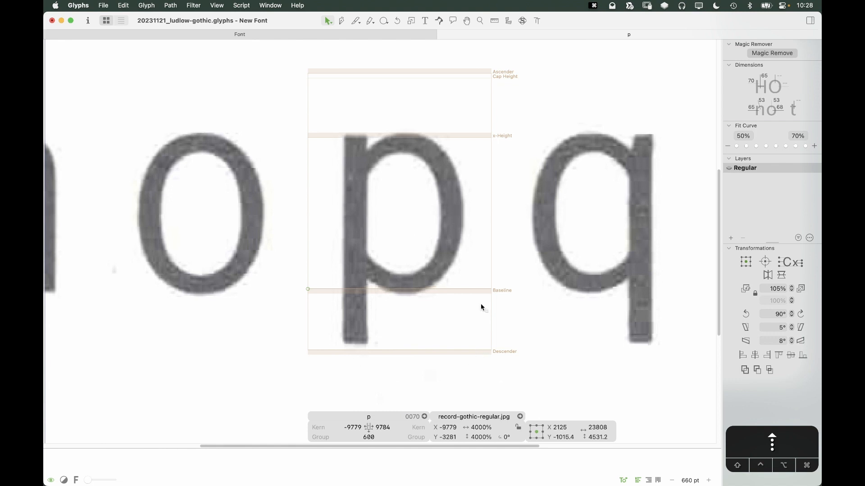
Step: Set the Regular master's Descender metric to -180 while comparing it with the stem of the scanned p
{"action": "key", "text": "super+i"}
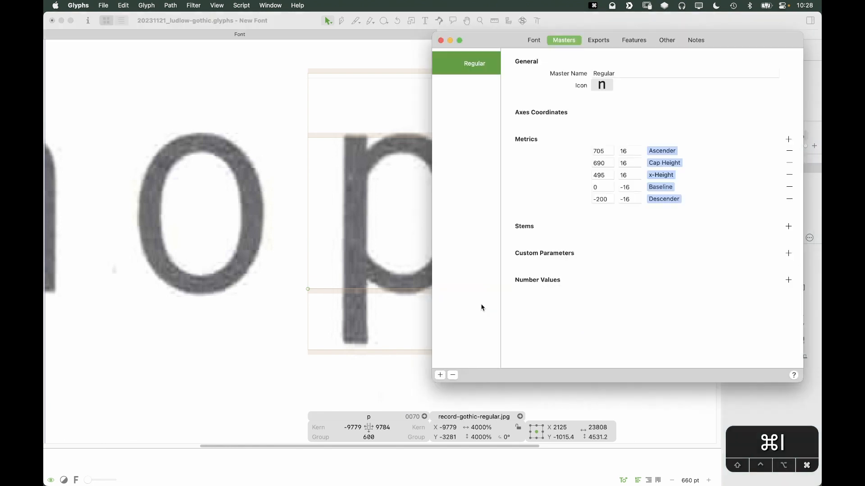
{"action": "left_click", "coordinate": [597, 205]}
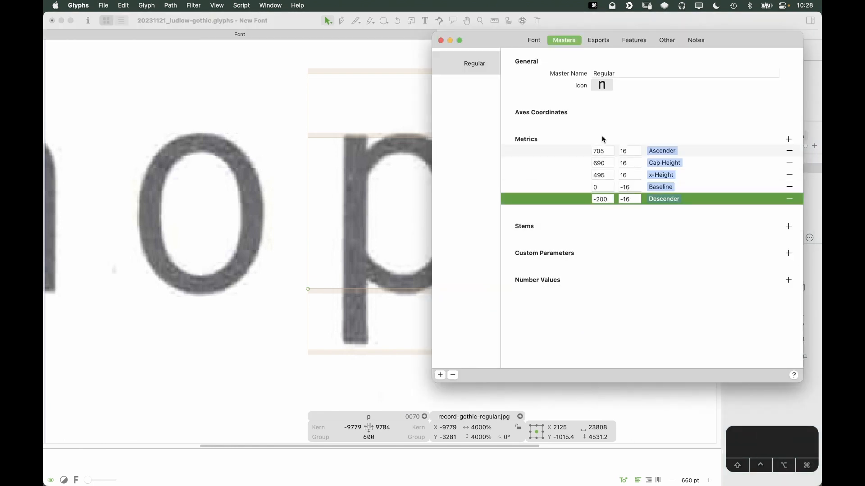
{"action": "left_click_drag", "start_coordinate": [500, 44], "coordinate": [525, 45]}
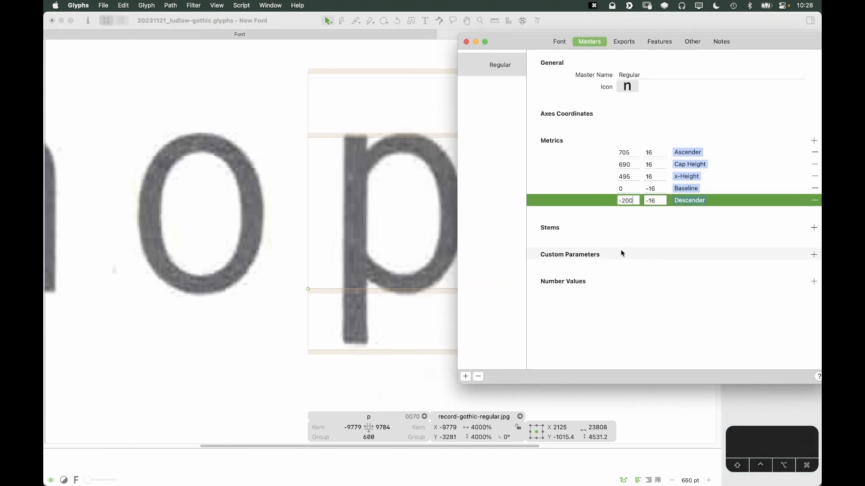
{"action": "key", "text": "shift+Down"}
{"action": "key", "text": "shift+Up"}
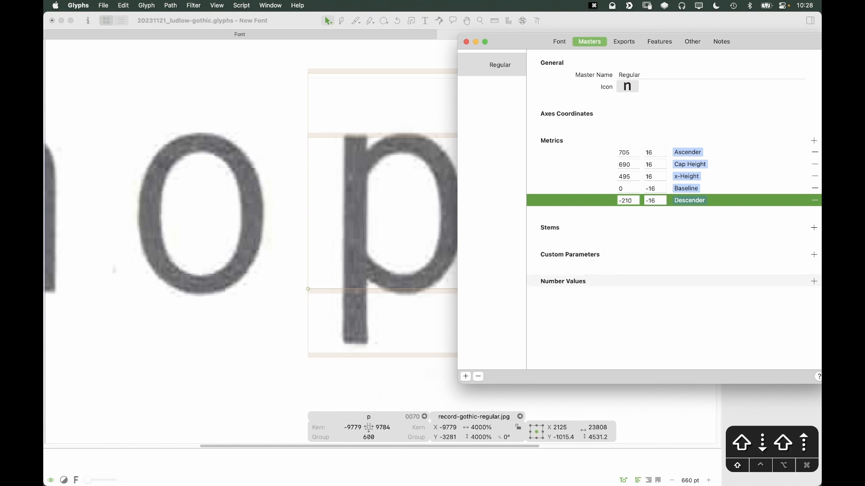
{"action": "key", "text": "shift+Up"}
{"action": "key", "text": "shift+Up"}
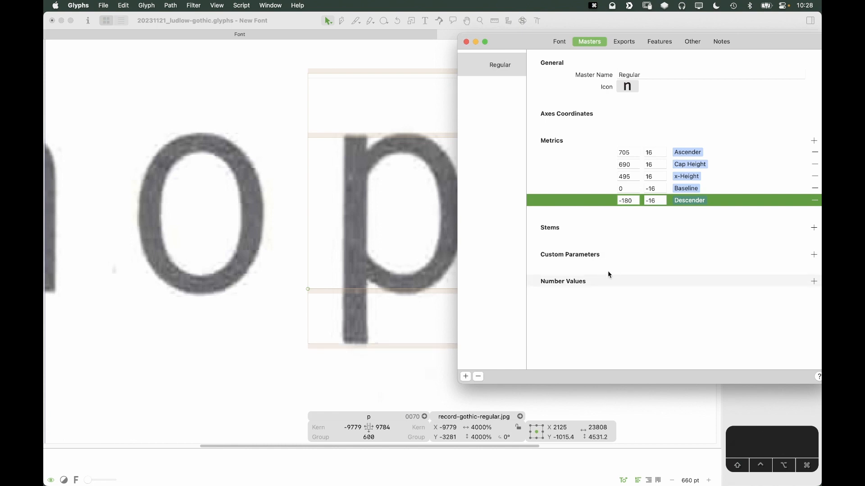
{"action": "key", "text": "Return"}
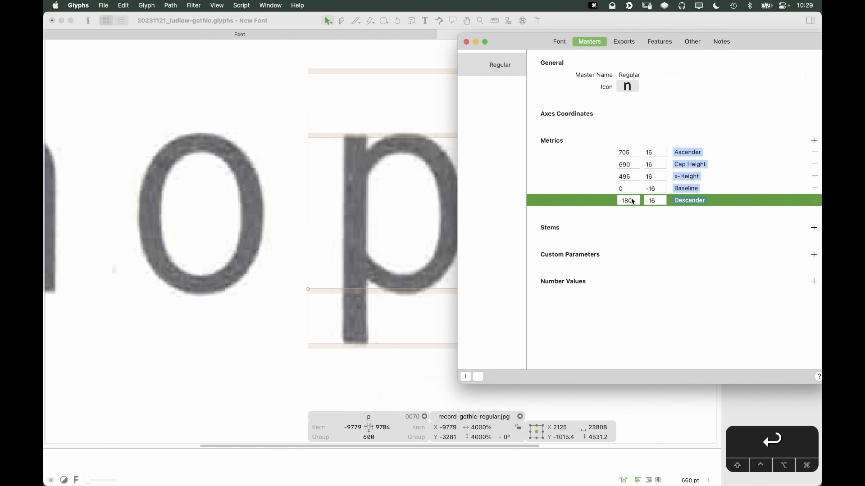
Step: Fine-tune the Regular master's Descender metric to -185 and close the font information
{"action": "key", "text": "Up"}
{"action": "key", "text": "Down"}
{"action": "key", "text": "Down"}
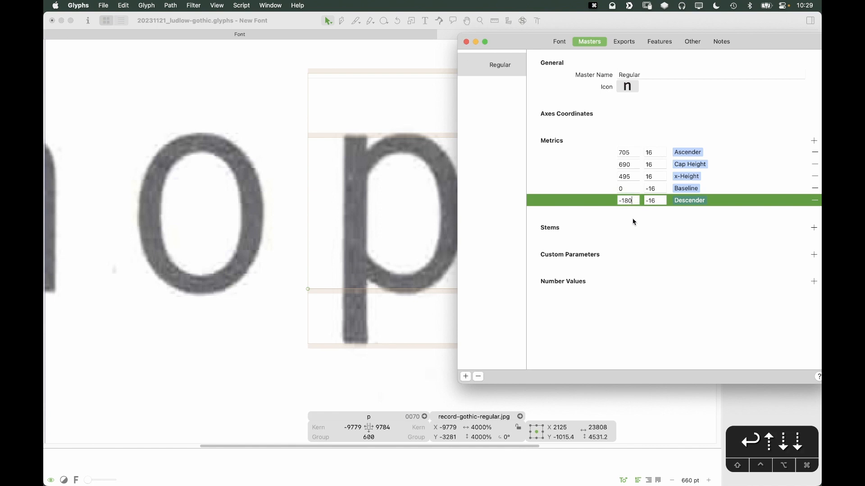
{"action": "key", "text": "Down"}
{"action": "key", "text": "Down"}
{"action": "key", "text": "Down"}
{"action": "key", "text": "Down"}
{"action": "key", "text": "Down"}
{"action": "key", "text": "Down"}
{"action": "key", "text": "Up"}
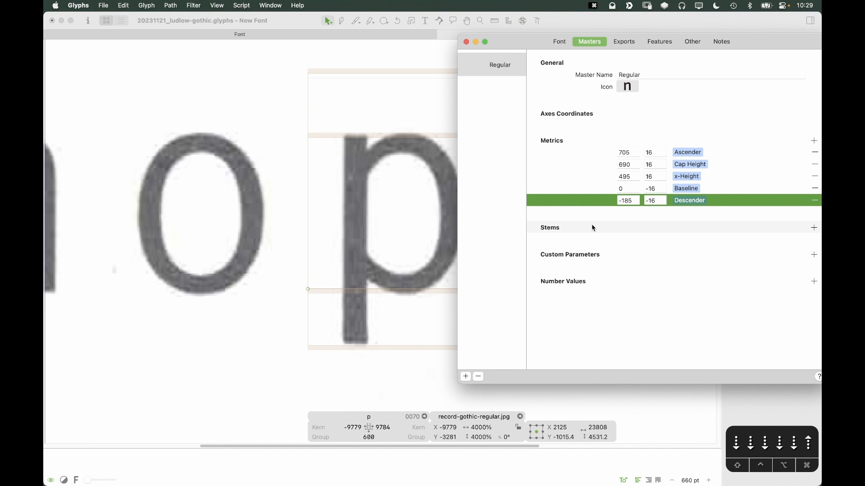
{"action": "left_click", "coordinate": [467, 42]}
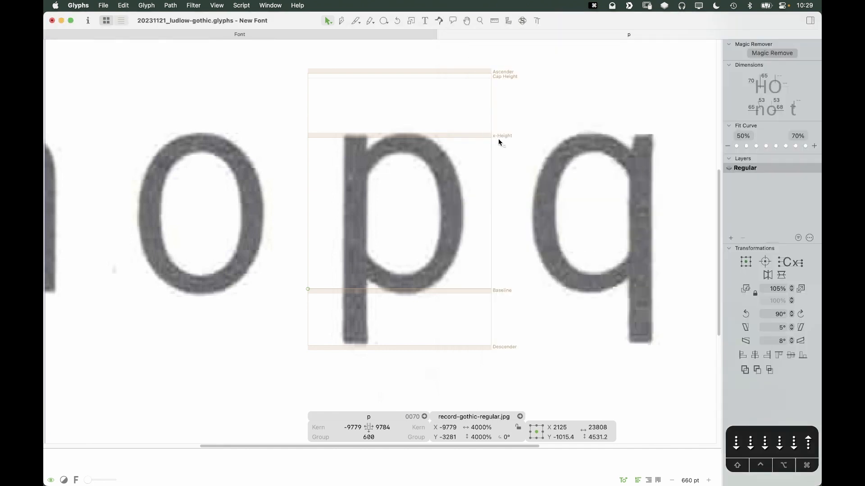
Step: Lock the background scan in the p glyph
{"action": "right_click", "coordinate": [395, 187]}
{"action": "left_click", "coordinate": [421, 187]}
{"action": "key", "text": "super+minus"}
{"action": "key", "text": "super+minus"}
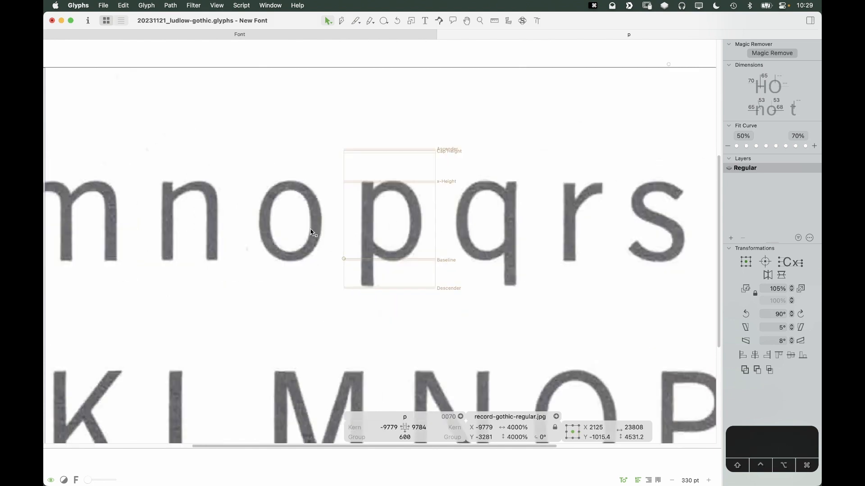
Step: Insert the letters "no" before the p in the edit view's text
{"action": "key", "text": "y"}
{"action": "type", "text": "t"}
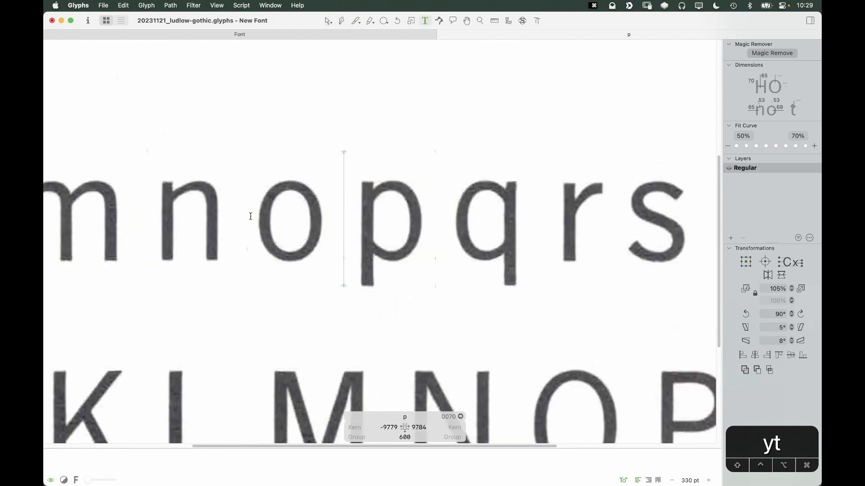
{"action": "type", "text": "no"}
{"action": "key", "text": "Escape"}
{"action": "key", "text": "space"}
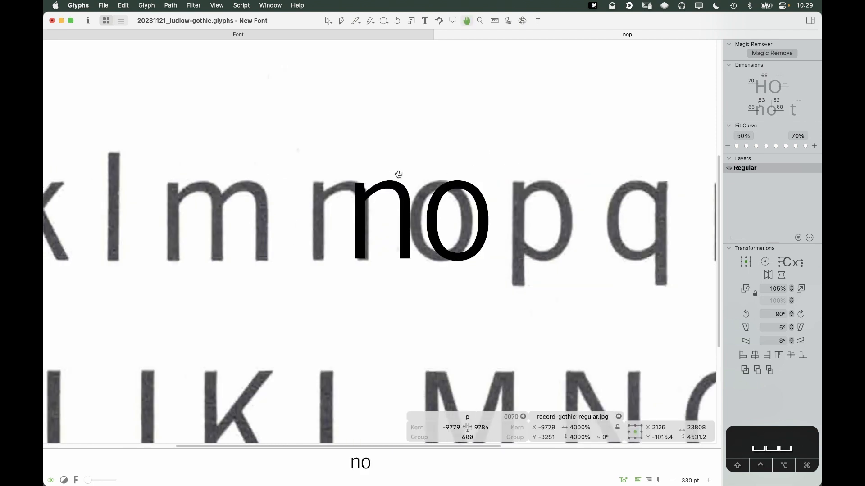
Step: Copy the left stem contour of the n and paste it into the p glyph
{"action": "left_click_drag", "start_coordinate": [398, 174], "coordinate": [271, 178]}
{"action": "key", "text": "z"}
{"action": "left_click_drag", "start_coordinate": [515, 122], "coordinate": [166, 340]}
{"action": "key", "text": "v"}
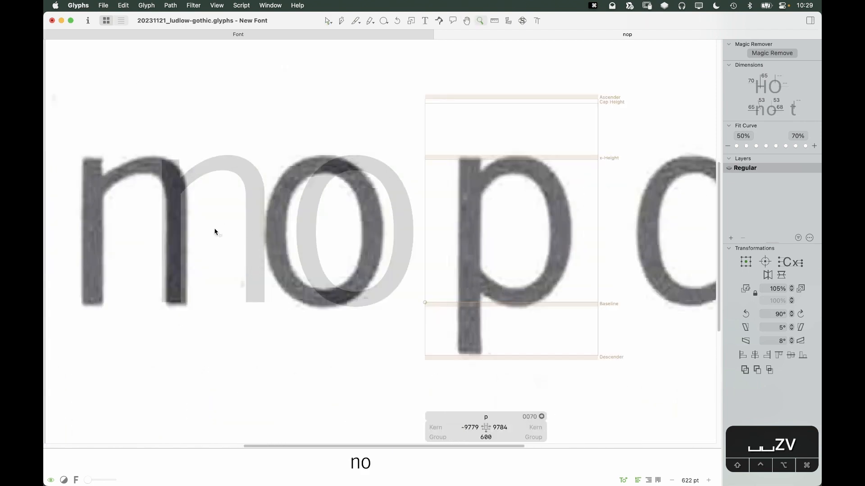
{"action": "double_click", "coordinate": [219, 228]}
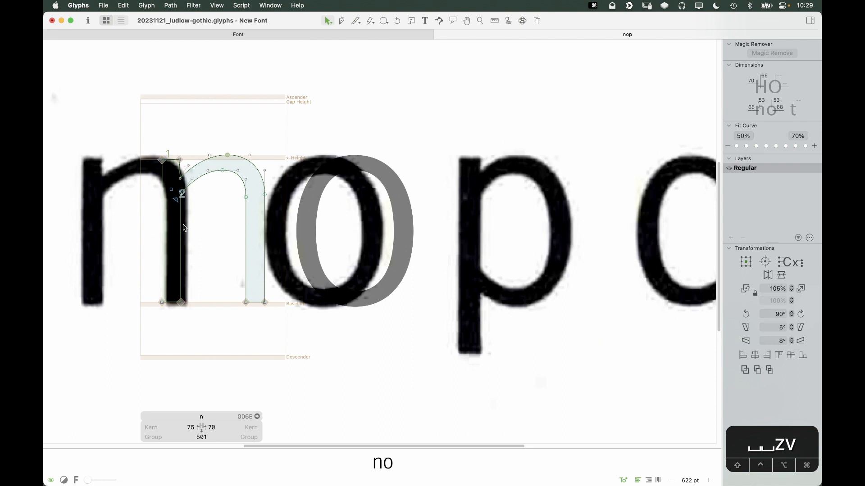
{"action": "double_click", "coordinate": [181, 230]}
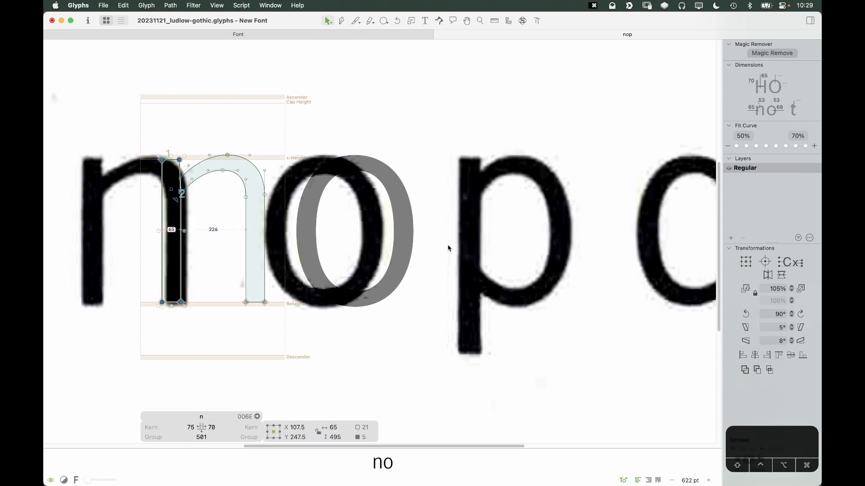
{"action": "key", "text": "super+c"}
{"action": "double_click", "coordinate": [506, 236]}
{"action": "key", "text": "super+v"}
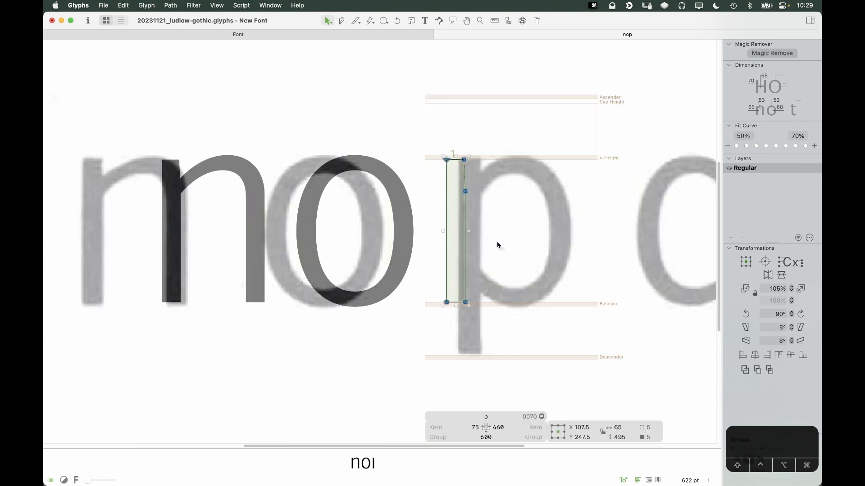
Step: Move the pasted stem over the scanned p's stem and extend its lower end to the descender at Y -185
{"action": "left_click_drag", "start_coordinate": [467, 254], "coordinate": [479, 252]}
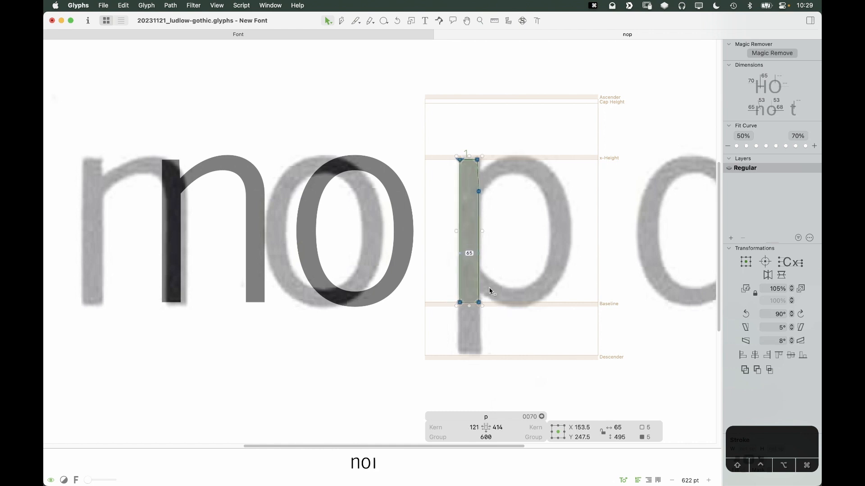
{"action": "left_click_drag", "start_coordinate": [430, 285], "coordinate": [480, 310]}
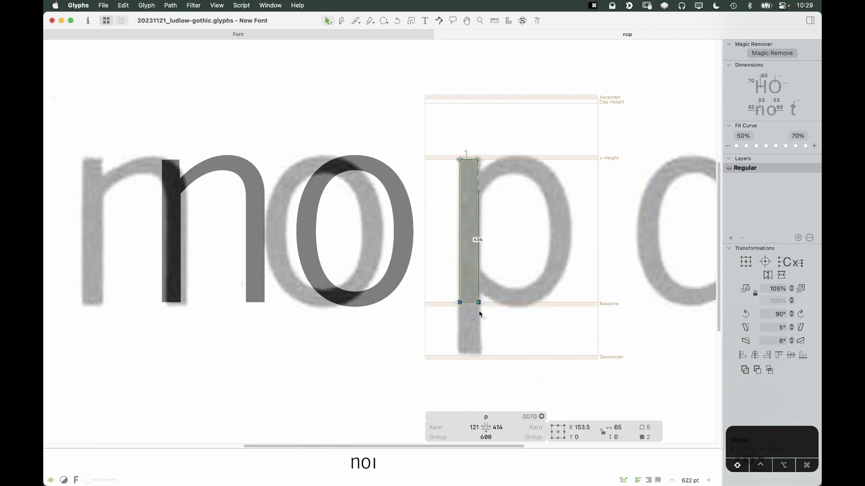
{"action": "left_click_drag", "start_coordinate": [485, 349], "coordinate": [485, 354]}
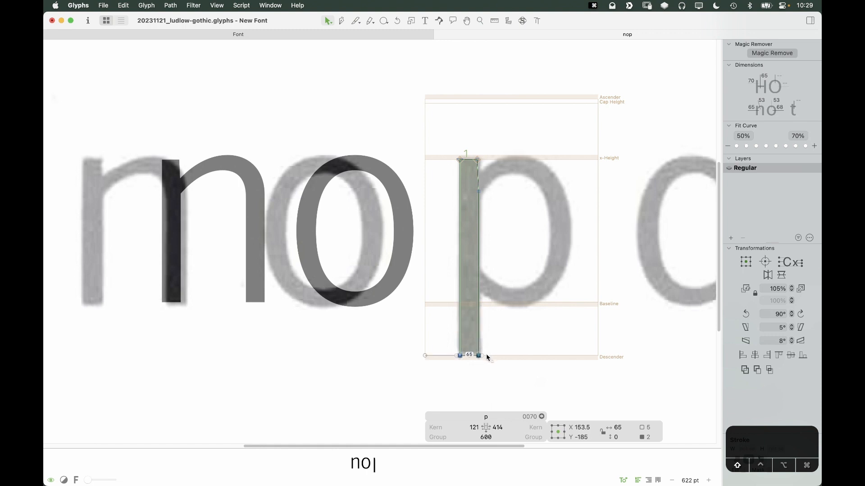
{"action": "left_click", "coordinate": [512, 349]}
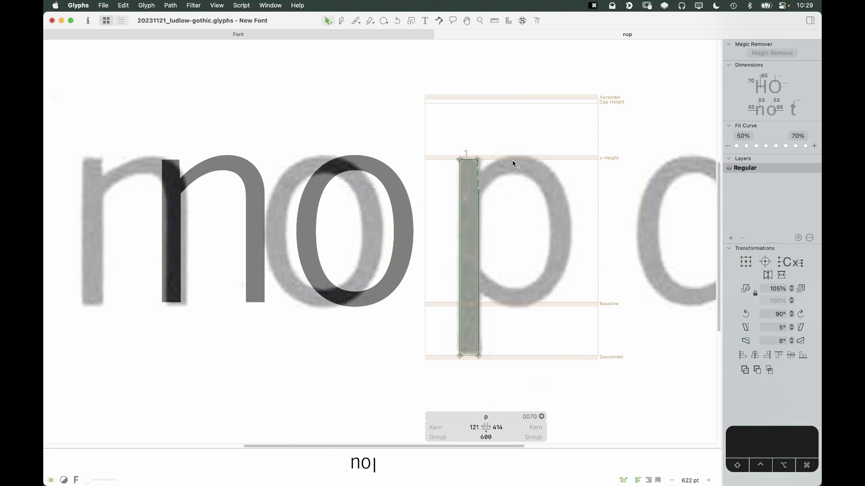
Step: Copy both contours of the o and paste them into the p glyph
{"action": "double_click", "coordinate": [352, 236]}
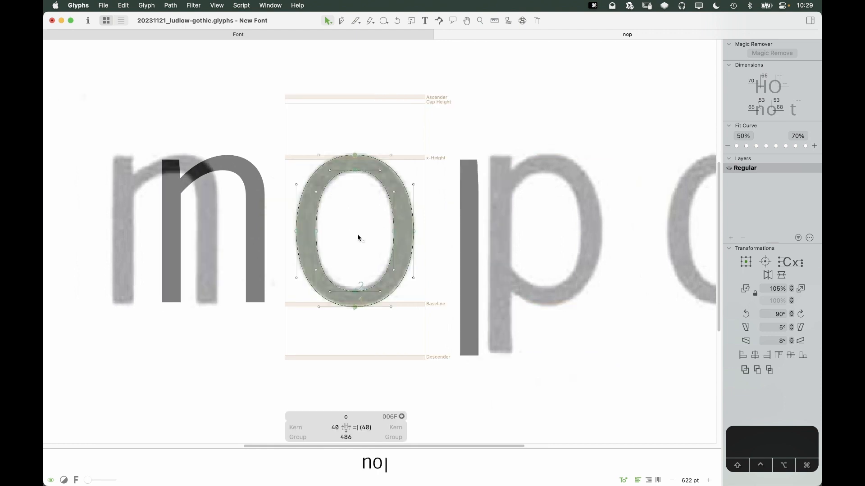
{"action": "key", "text": "super+a"}
{"action": "double_click", "coordinate": [552, 237]}
{"action": "key", "text": "super+v"}
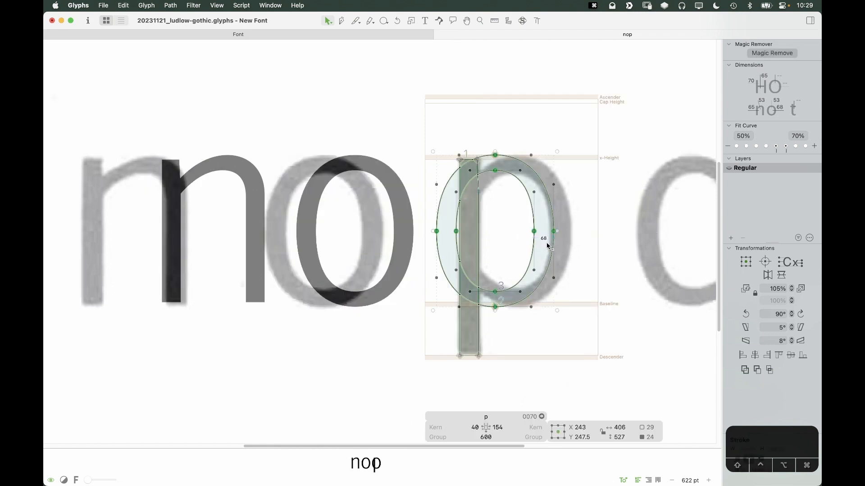
Step: Shift the pasted o shape horizontally to X 301 so its right side matches the scanned p's bowl
{"action": "left_click_drag", "start_coordinate": [534, 232], "coordinate": [550, 234]}
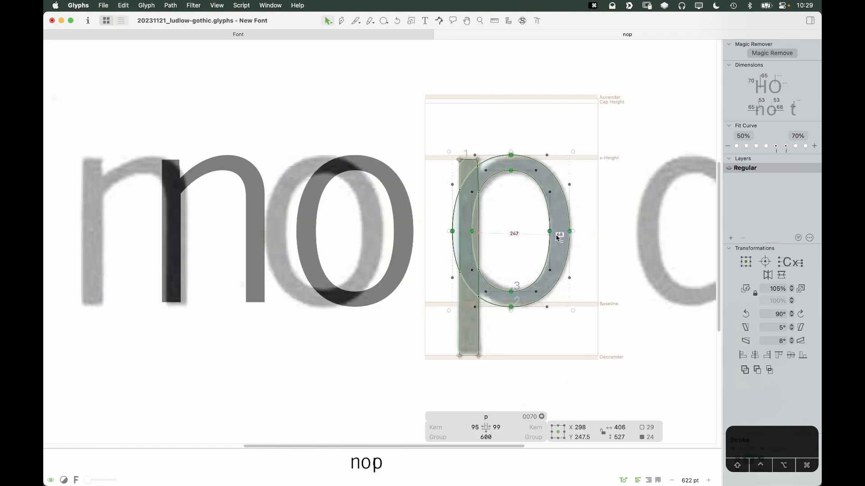
{"action": "key", "text": "Right"}
{"action": "key", "text": "Right"}
{"action": "key", "text": "Right"}
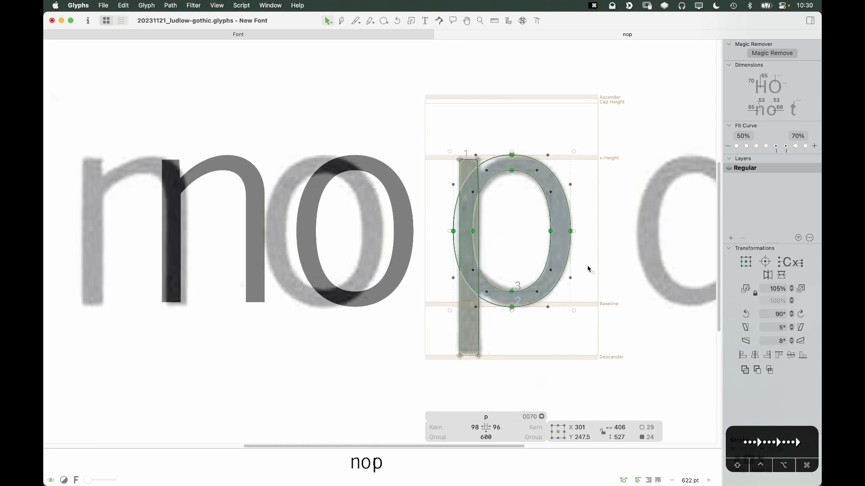
Step: Narrow the inner contour of the p's bowl to 260 units wide, moving only its left side inward
{"action": "key", "text": "z"}
{"action": "left_click_drag", "start_coordinate": [611, 117], "coordinate": [396, 336]}
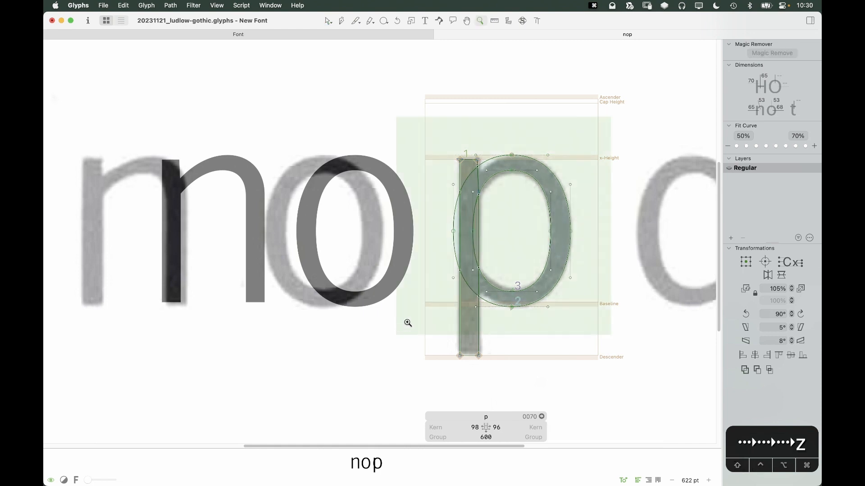
{"action": "key", "text": "space"}
{"action": "key", "text": "v"}
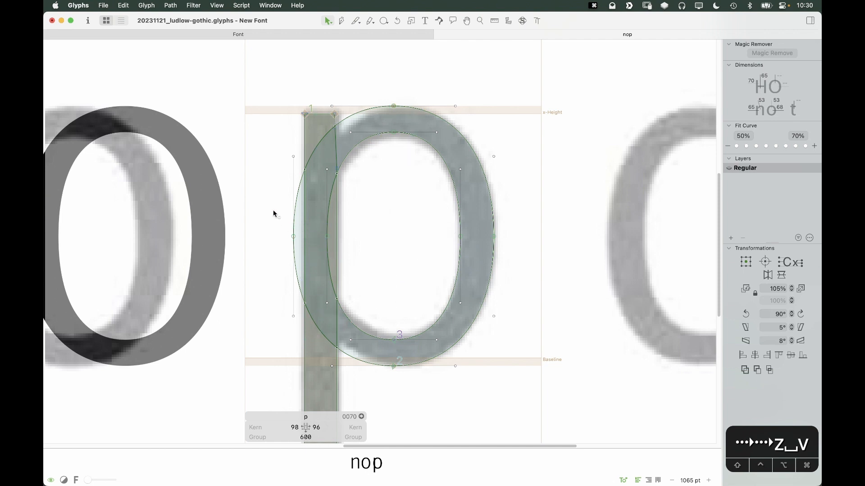
{"action": "left_click_drag", "start_coordinate": [275, 227], "coordinate": [347, 246]}
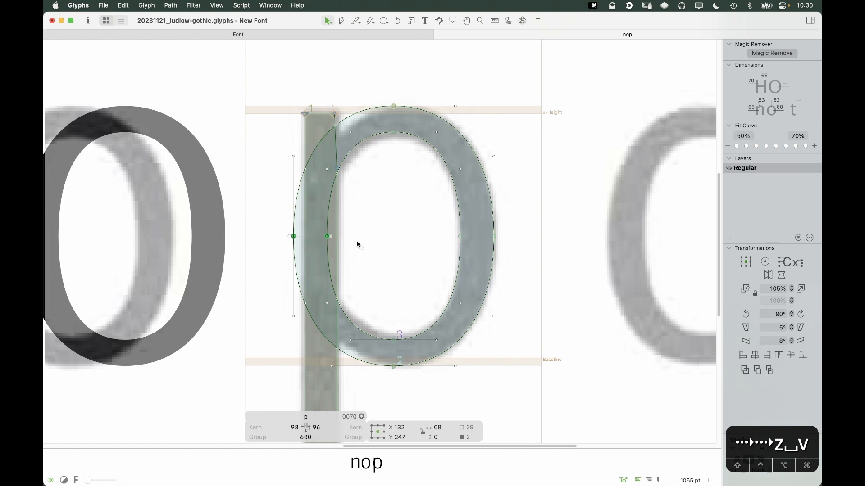
{"action": "double_click", "coordinate": [326, 236]}
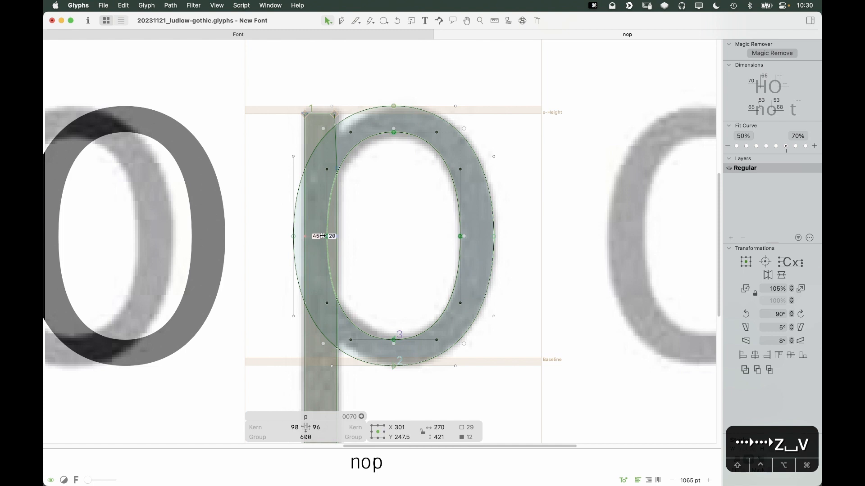
{"action": "left_click_drag", "start_coordinate": [325, 236], "coordinate": [327, 235]}
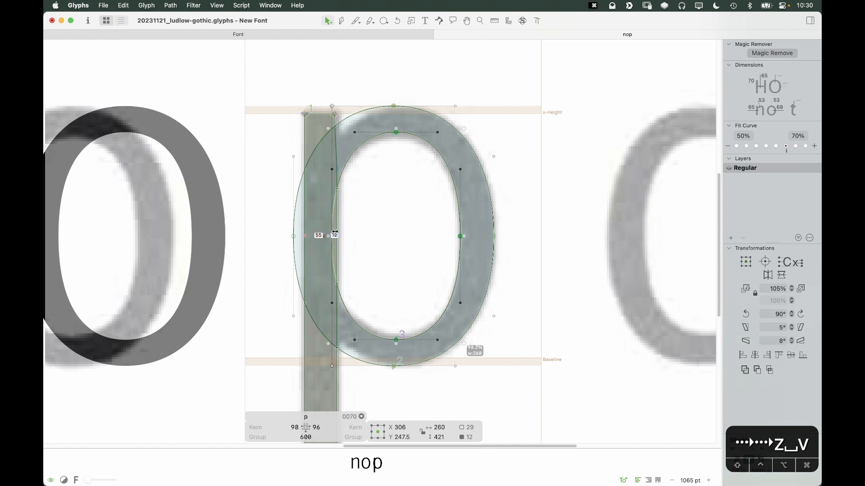
{"action": "left_click", "coordinate": [379, 226]}
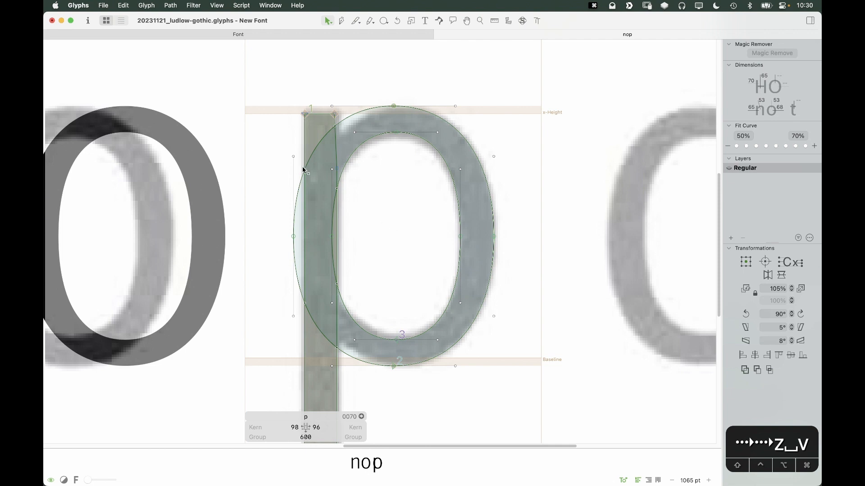
Step: Narrow the outer contour of the p's bowl to 365 units wide so its left side lies within the stem
{"action": "double_click", "coordinate": [298, 189]}
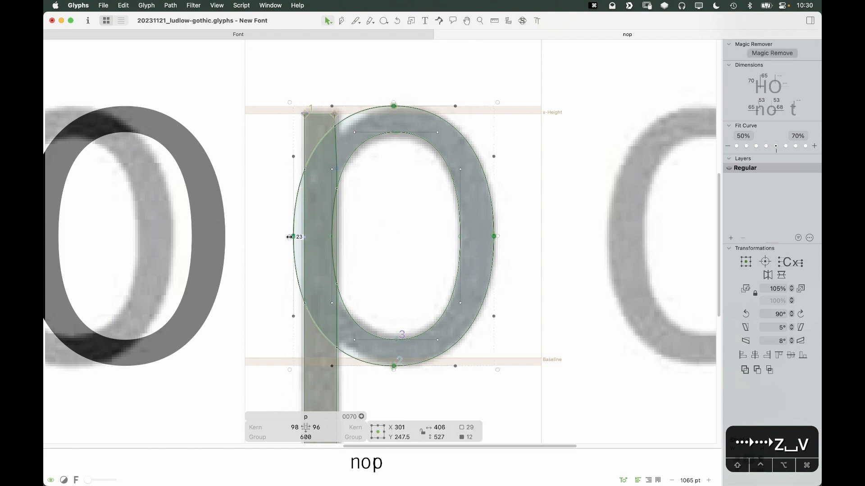
{"action": "left_click_drag", "start_coordinate": [290, 237], "coordinate": [310, 233]}
{"action": "left_click", "coordinate": [396, 225]}
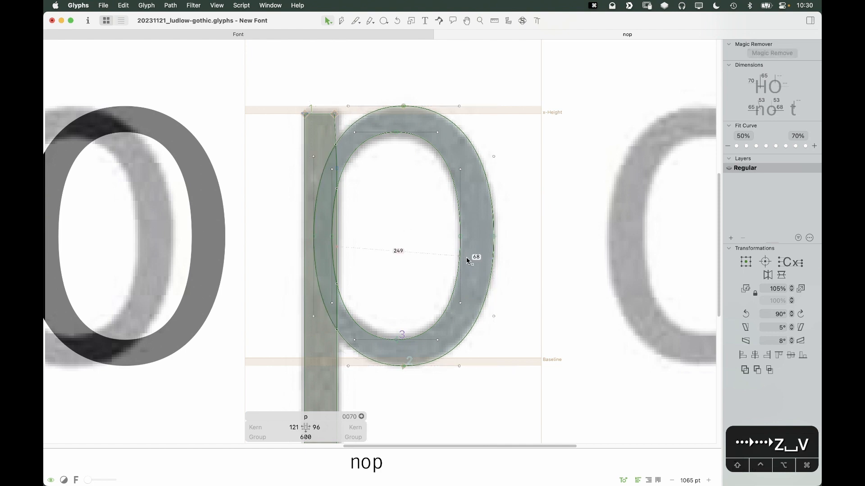
Step: Preview the filled p beside the n and o, checking its shape at different zoom levels
{"action": "key", "text": "space"}
{"action": "key", "text": "space"}
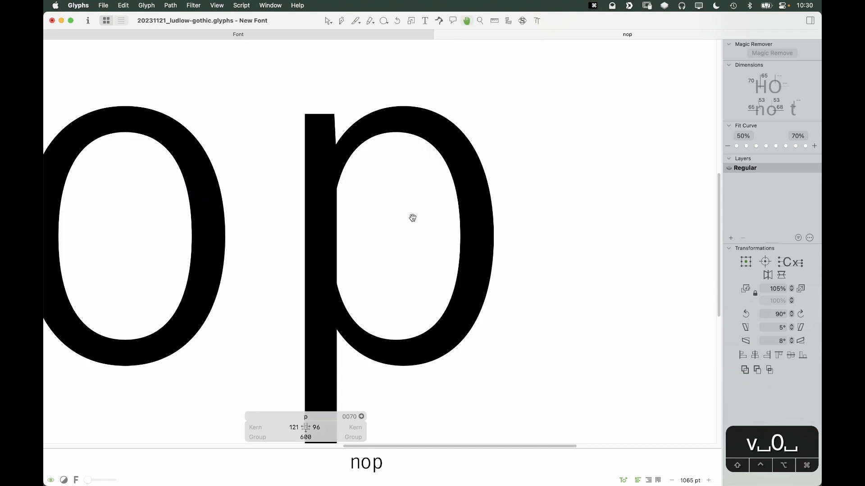
{"action": "key", "text": "super+minus"}
{"action": "key", "text": "super+minus"}
{"action": "key", "text": "super+minus"}
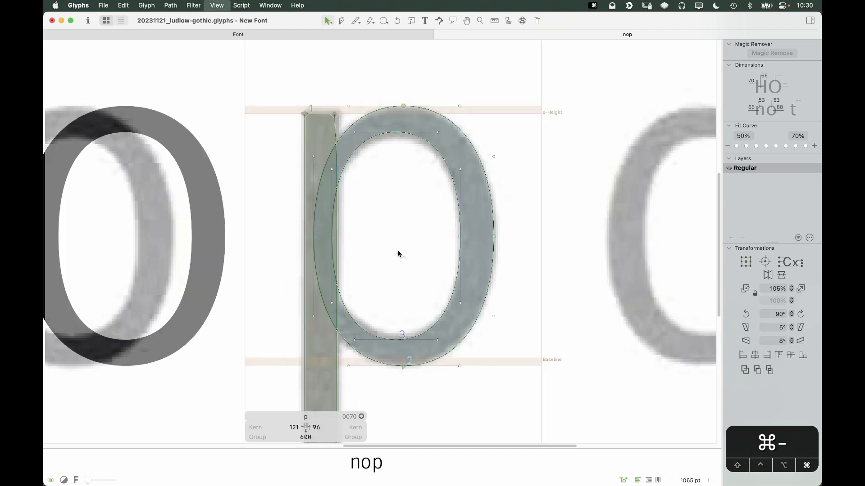
{"action": "key", "text": "space"}
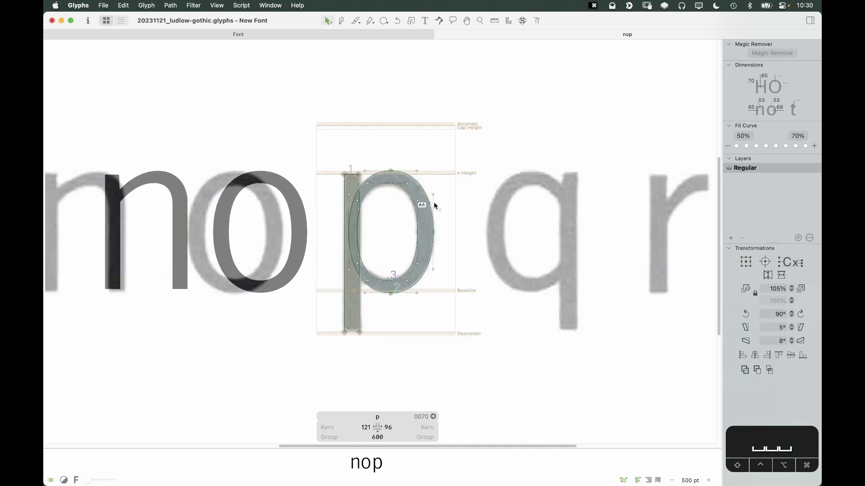
{"action": "key", "text": "z"}
{"action": "left_click", "coordinate": [371, 243]}
{"action": "key", "text": "v"}
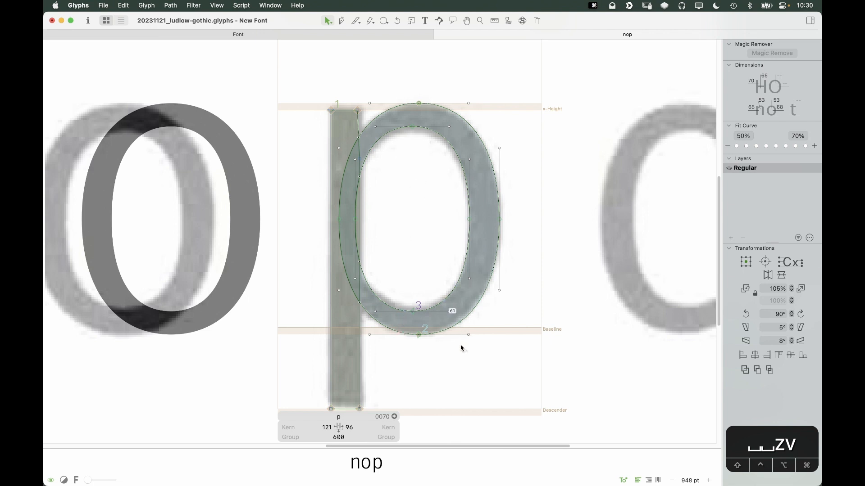
{"action": "key", "text": "space"}
{"action": "left_click_drag", "start_coordinate": [446, 349], "coordinate": [496, 336]}
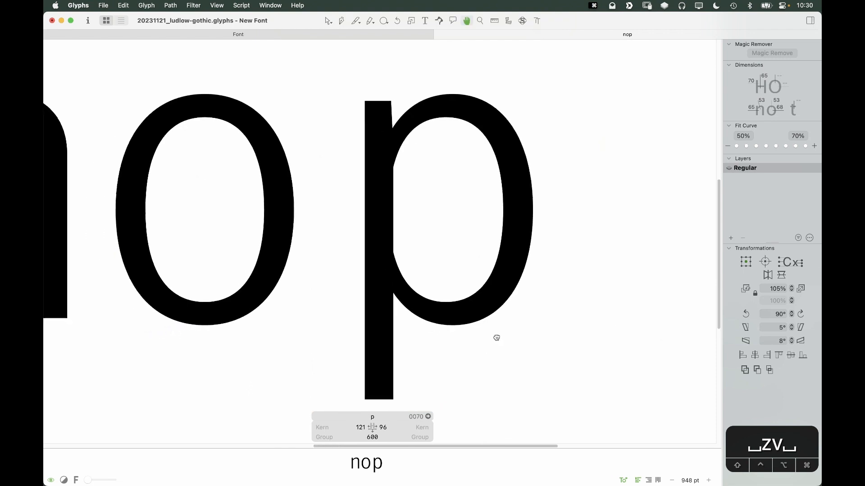
Step: Compare the Fit Curve values of the inner and outer contours in the o with those in the p's bowl
{"action": "double_click", "coordinate": [209, 211]}
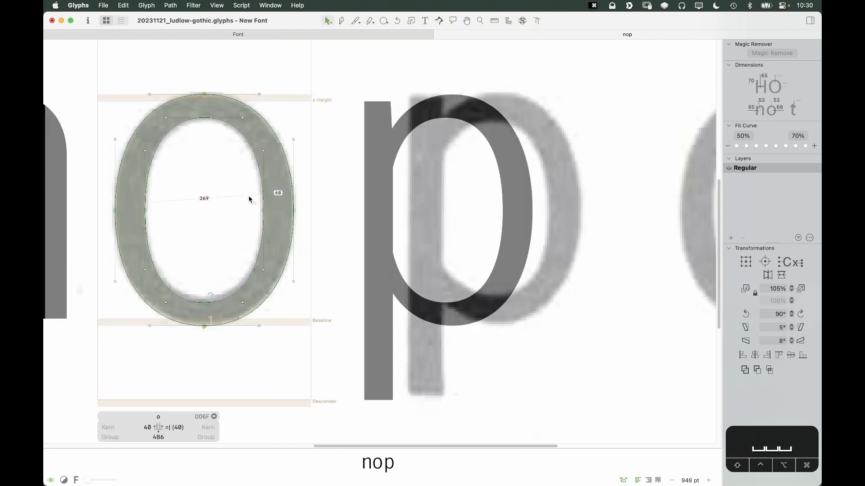
{"action": "double_click", "coordinate": [264, 199]}
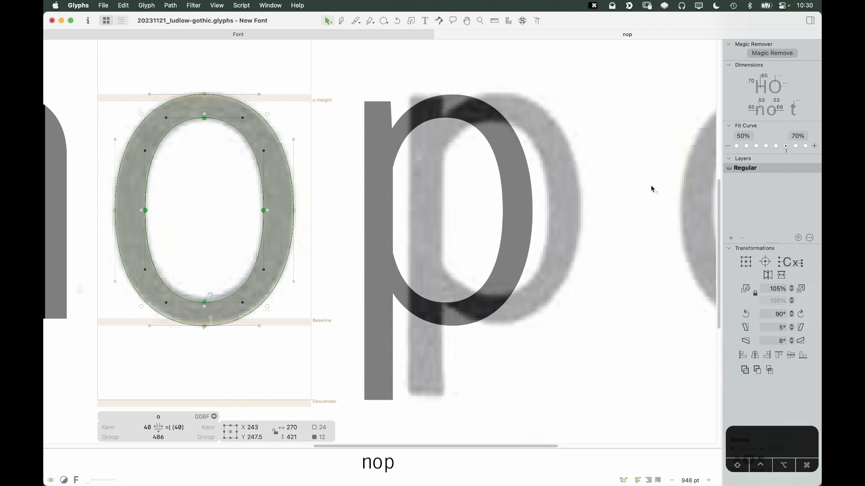
{"action": "double_click", "coordinate": [277, 137]}
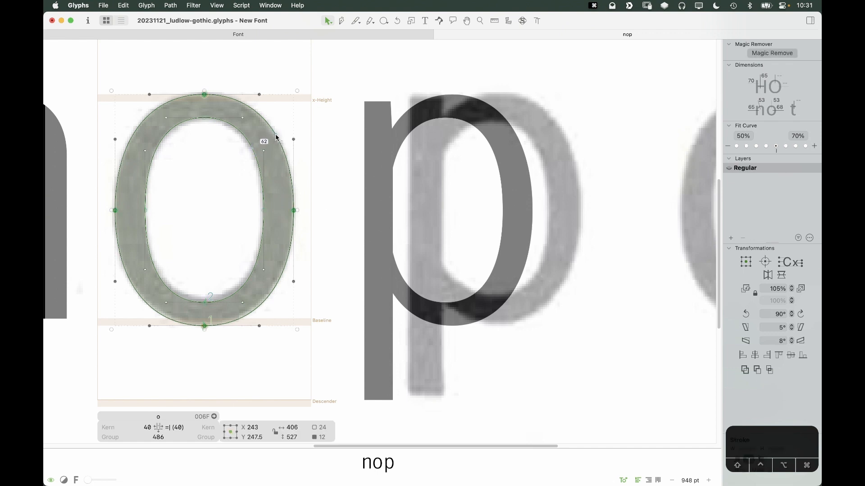
{"action": "double_click", "coordinate": [512, 149]}
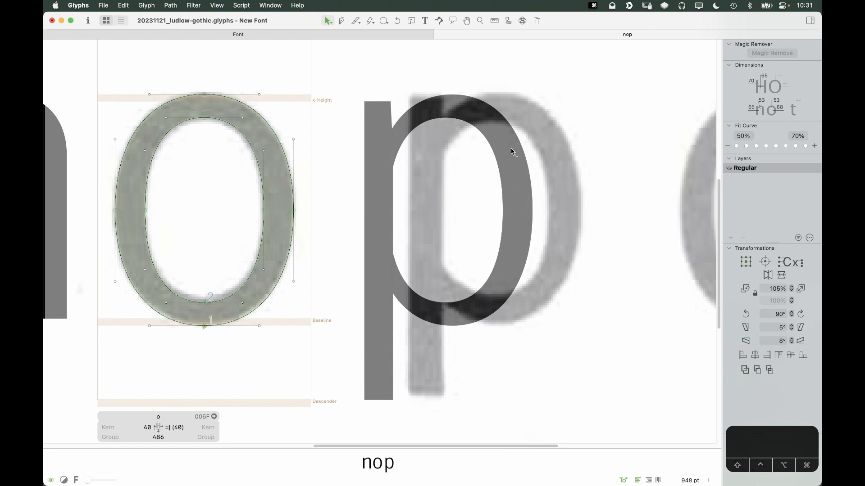
{"action": "double_click", "coordinate": [521, 149]}
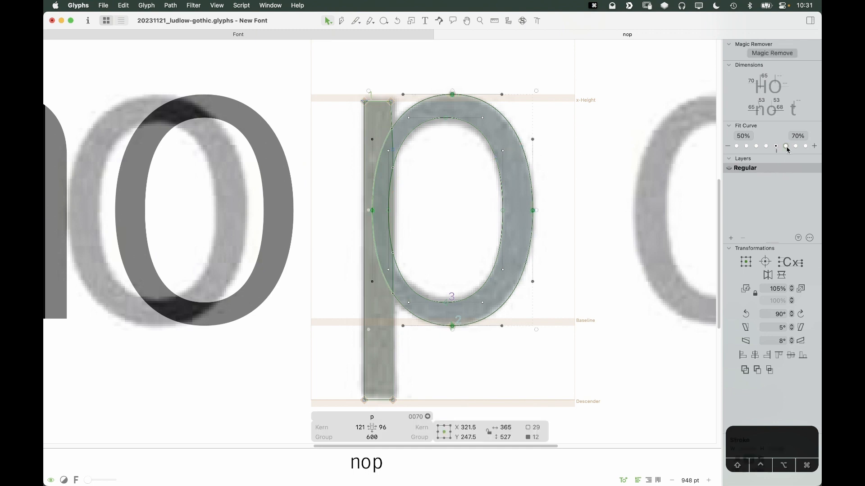
{"action": "left_click", "coordinate": [482, 136]}
{"action": "double_click", "coordinate": [482, 136]}
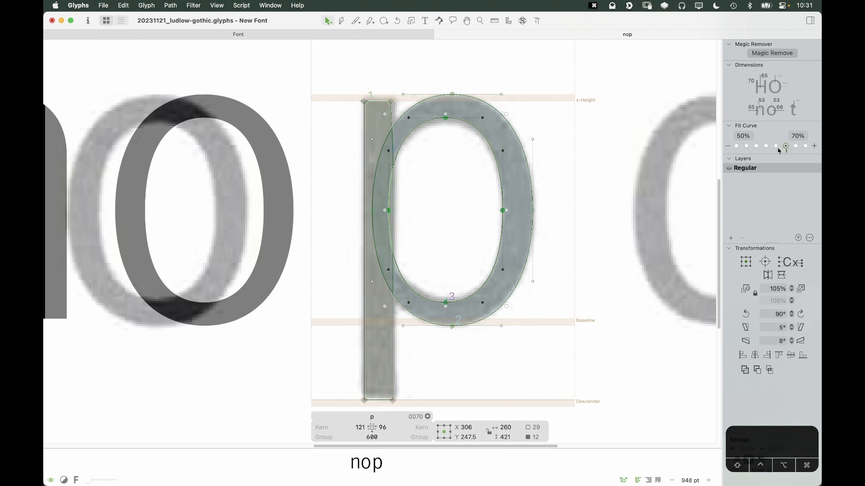
{"action": "left_click", "coordinate": [572, 204]}
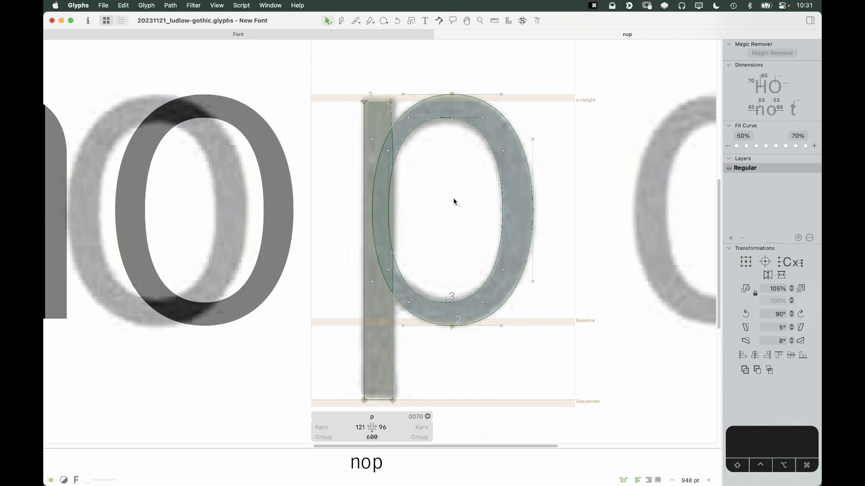
Step: Check the thickness of the bowl's right side in the p and preview the filled letter
{"action": "left_click_drag", "start_coordinate": [557, 199], "coordinate": [490, 224]}
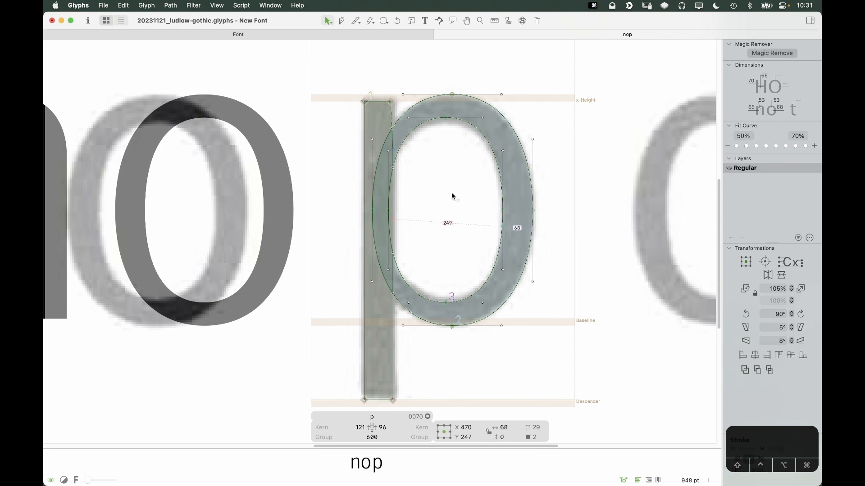
{"action": "key", "text": "space"}
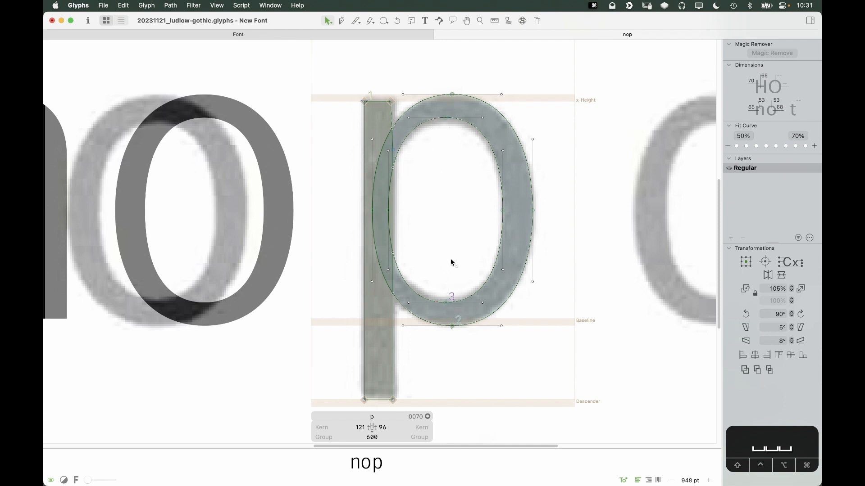
{"action": "key", "text": "super+minus"}
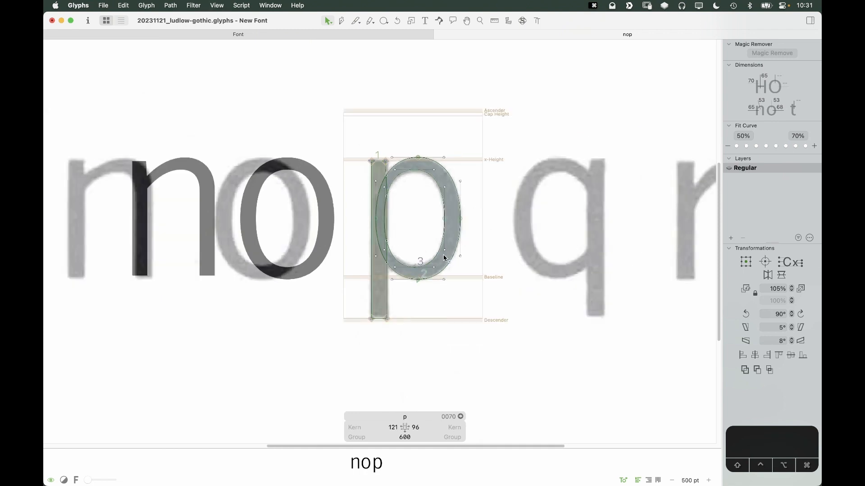
Step: Preview the filled p beside the o up close, examining how the bowl joins the stem
{"action": "key", "text": "space"}
{"action": "key", "text": "z"}
{"action": "left_click_drag", "start_coordinate": [483, 124], "coordinate": [344, 320]}
{"action": "key", "text": "v"}
{"action": "key", "text": "space"}
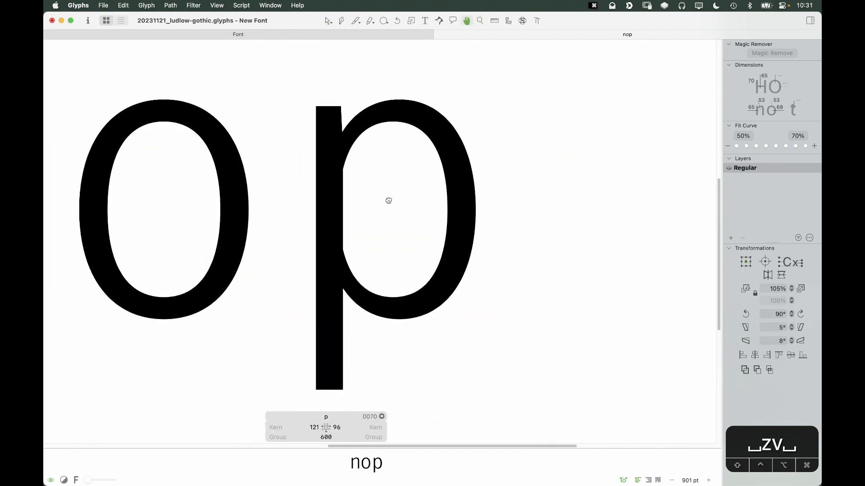
{"action": "left_click_drag", "start_coordinate": [388, 200], "coordinate": [434, 208]}
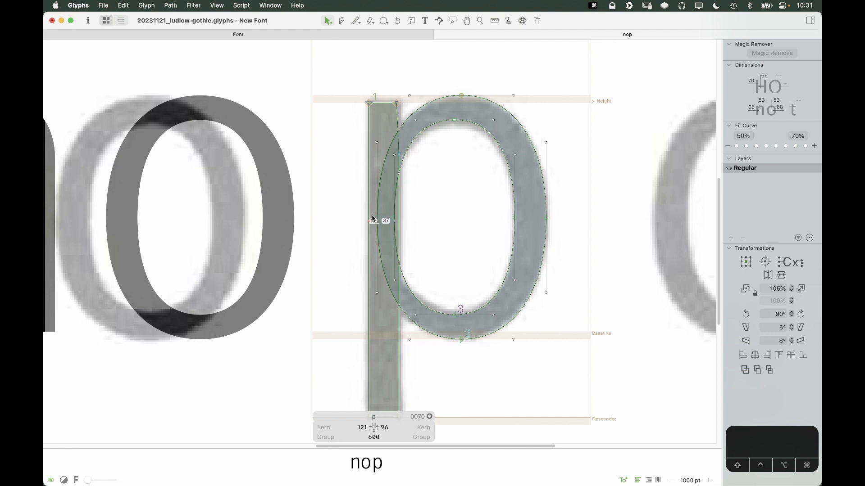
Step: Cut across the inner and outer contours at the bowl's left extreme, inside the p's stem, with the Knife tool
{"action": "key", "text": "e"}
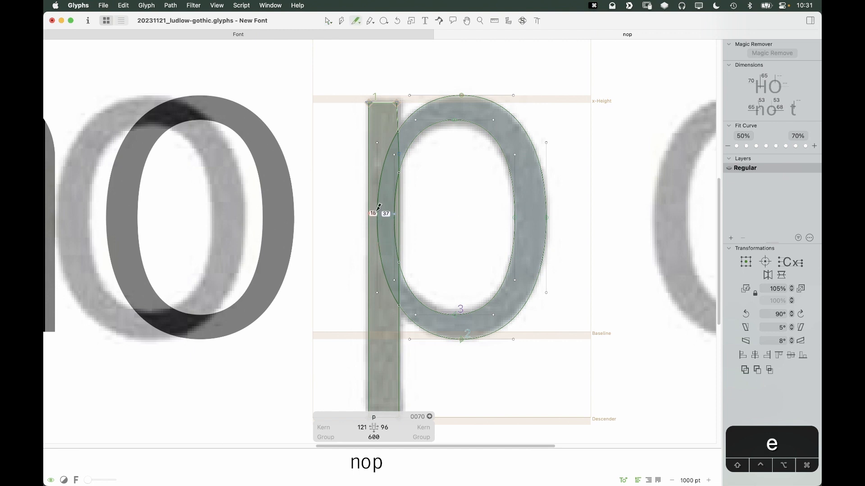
{"action": "key", "text": "z"}
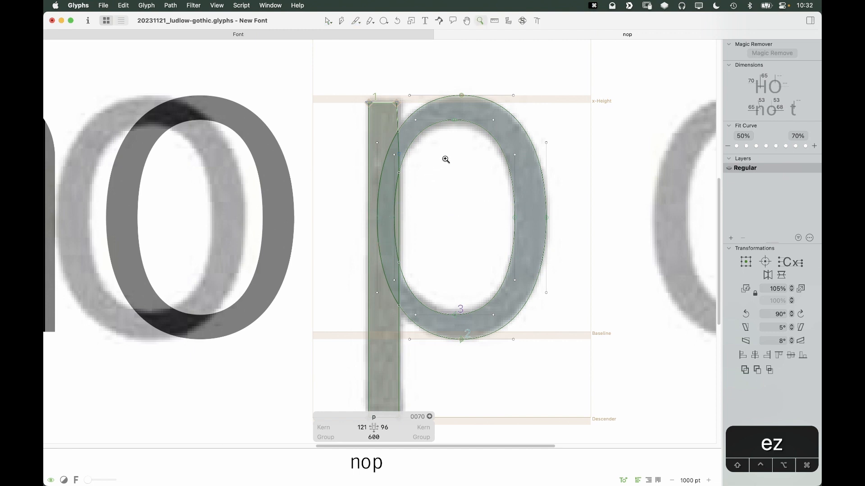
{"action": "left_click", "coordinate": [445, 159]}
{"action": "key", "text": "v"}
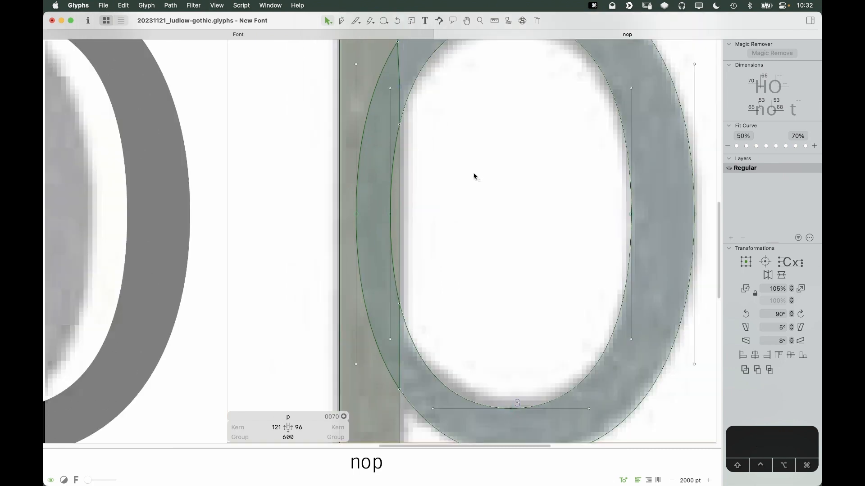
{"action": "key", "text": "space"}
{"action": "left_click_drag", "start_coordinate": [470, 313], "coordinate": [471, 261]}
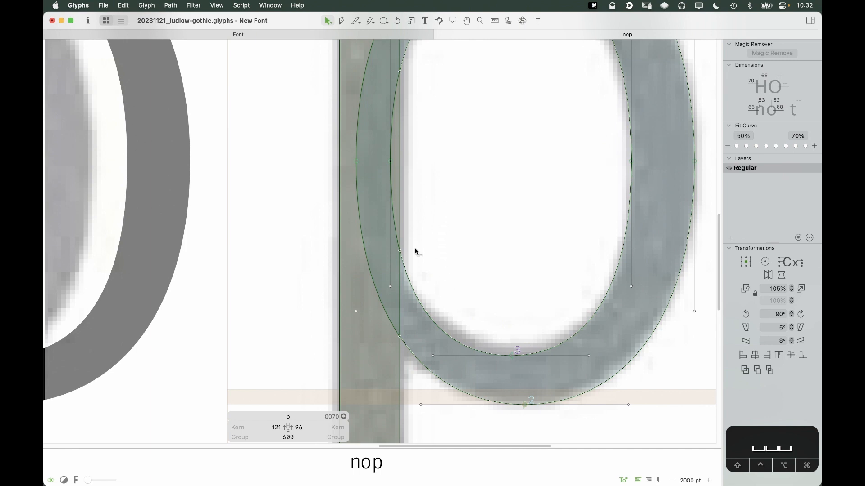
{"action": "key", "text": "e"}
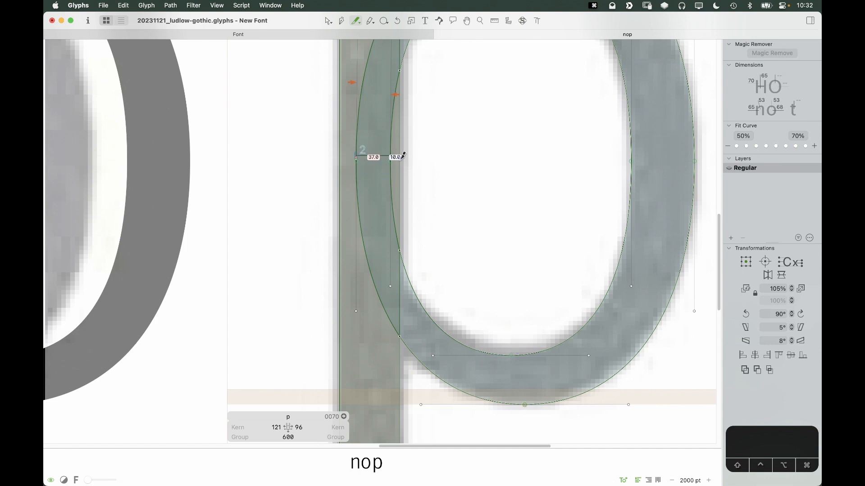
{"action": "key", "text": "v"}
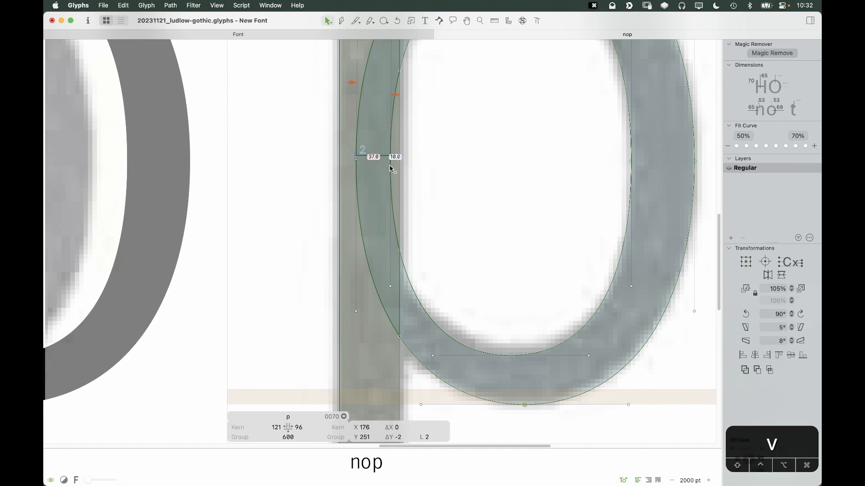
{"action": "left_click_drag", "start_coordinate": [390, 157], "coordinate": [371, 165]}
{"action": "key", "text": "super+z"}
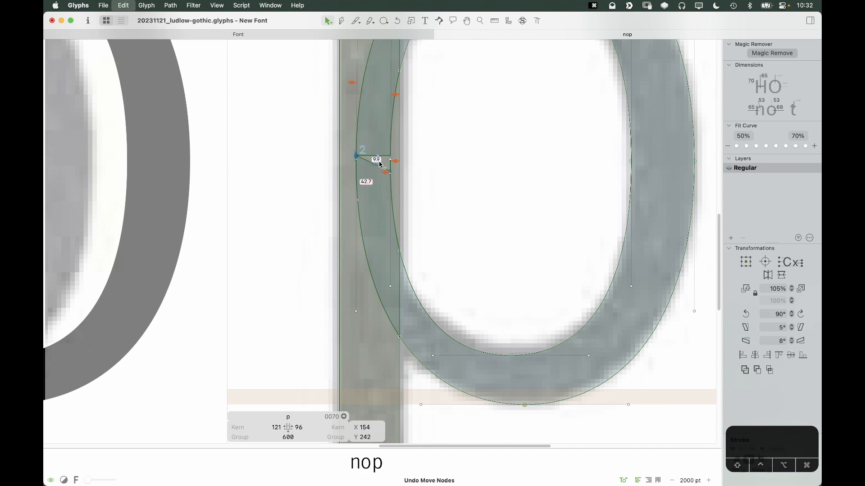
Step: Delete the connecting segments left across the bowl's left side so its contours stay open at the cut
{"action": "left_click", "coordinate": [382, 157]}
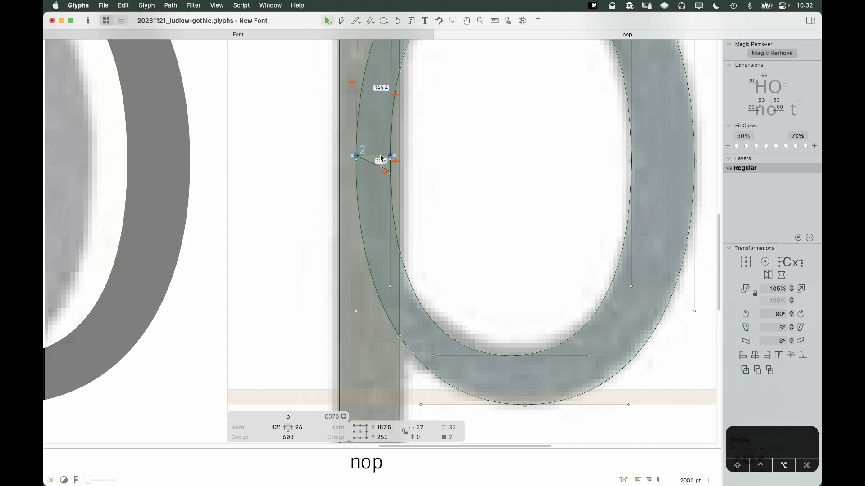
{"action": "key", "text": "alt+BackSpace"}
{"action": "left_click", "coordinate": [369, 168]}
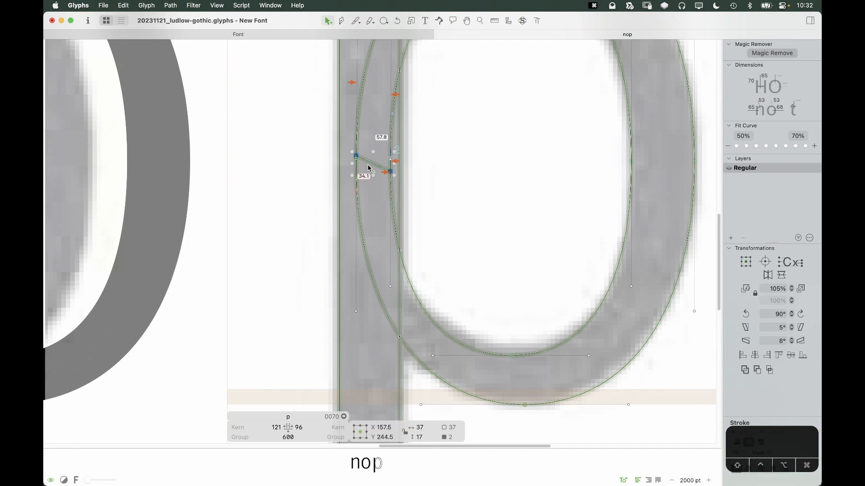
{"action": "key", "text": "alt+BackSpace"}
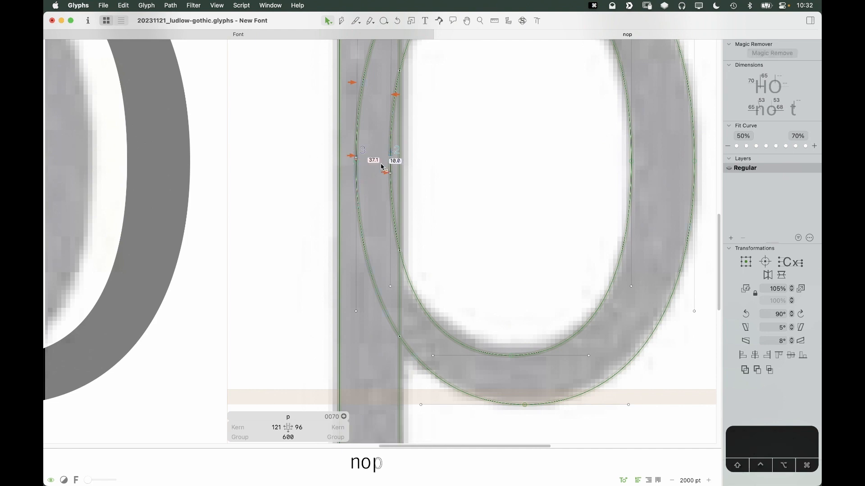
Step: Try to remove the bowl's upper-left quarter by deleting its top and left nodes on both contours
{"action": "key", "text": "space"}
{"action": "left_click_drag", "start_coordinate": [375, 226], "coordinate": [399, 343]}
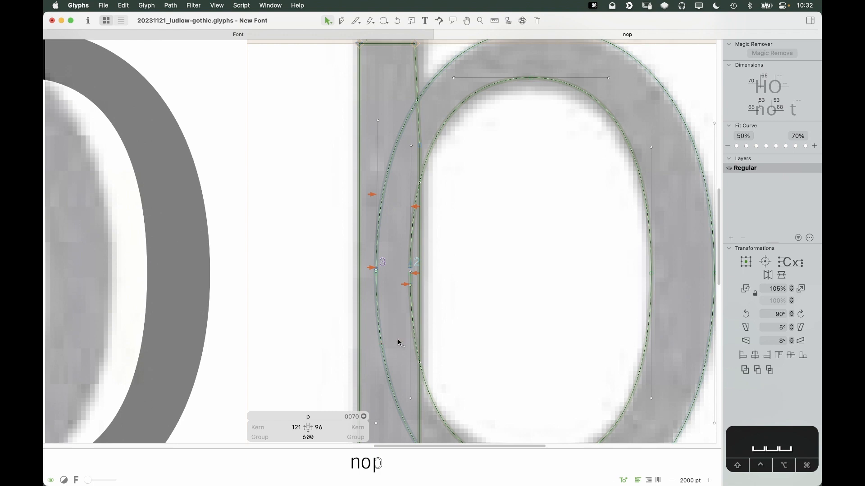
{"action": "key", "text": "super+minus"}
{"action": "key", "text": "super+minus"}
{"action": "key", "text": "space"}
{"action": "left_click_drag", "start_coordinate": [397, 331], "coordinate": [476, 260]}
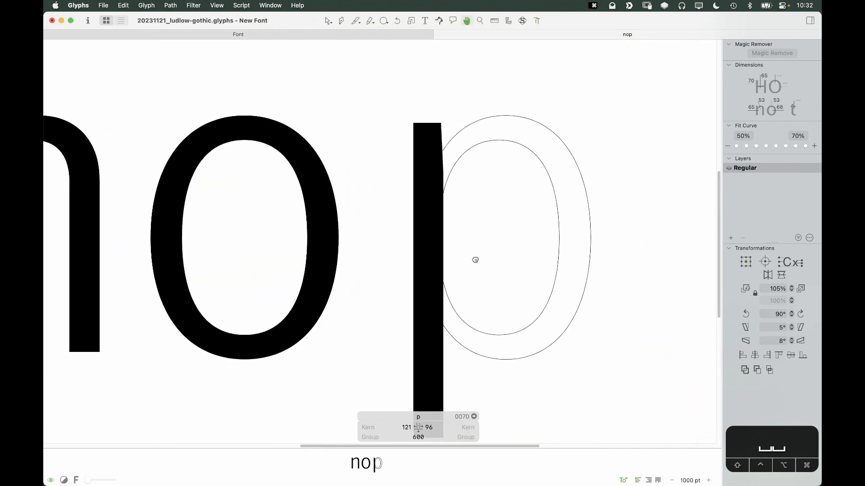
{"action": "left_click_drag", "start_coordinate": [485, 110], "coordinate": [511, 146]}
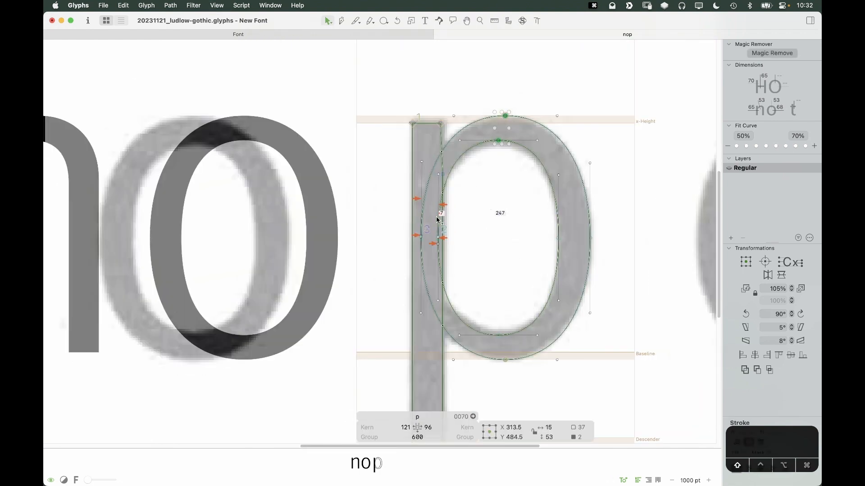
{"action": "left_click_drag", "start_coordinate": [417, 232], "coordinate": [438, 252]}
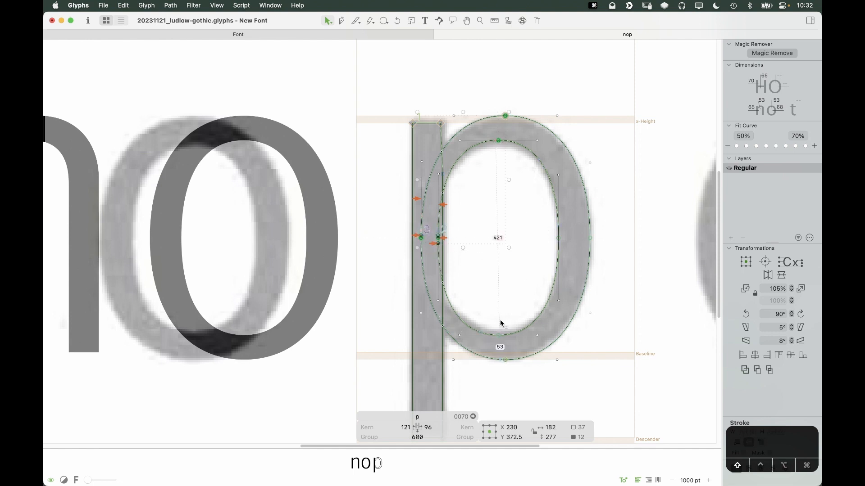
{"action": "key", "text": "BackSpace"}
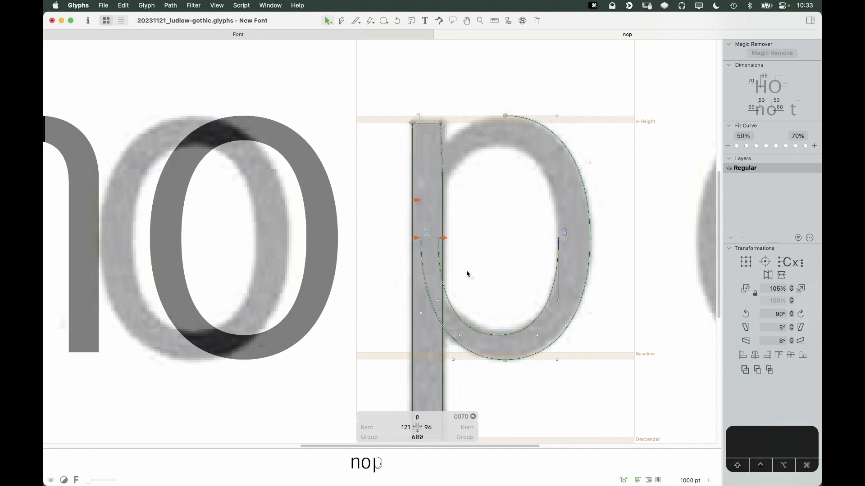
{"action": "key", "text": "super+z"}
Step: Remove the upper-left and lower-left curve segments from both bowl contours, leaving open ends at the top and bottom
{"action": "left_click_drag", "start_coordinate": [469, 89], "coordinate": [448, 150]}
{"action": "key", "text": "alt+BackSpace"}
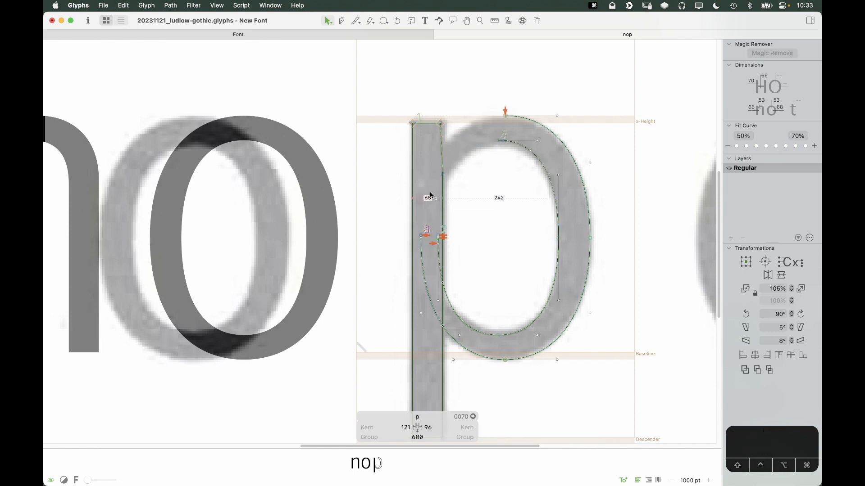
{"action": "left_click_drag", "start_coordinate": [468, 324], "coordinate": [450, 369]}
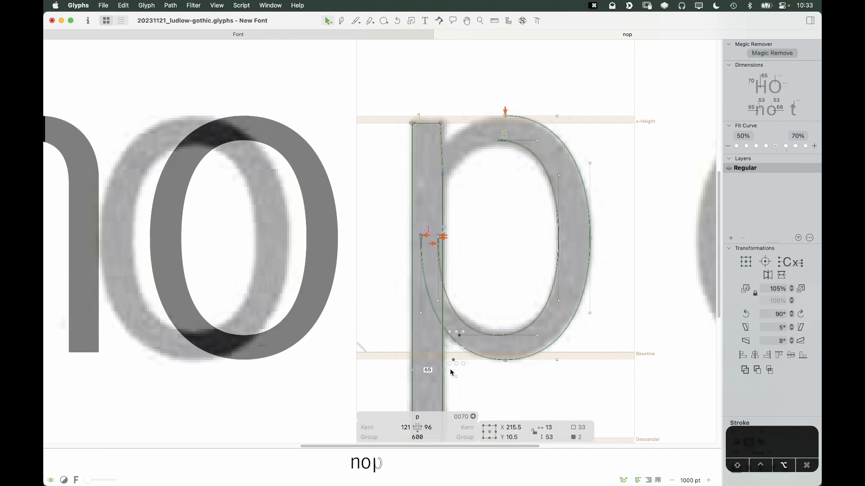
{"action": "key", "text": "alt+BackSpace"}
Step: Copy the part of the n's arch from its top nodes to the ends inside the stem
{"action": "key", "text": "space"}
{"action": "left_click_drag", "start_coordinate": [466, 231], "coordinate": [608, 217]}
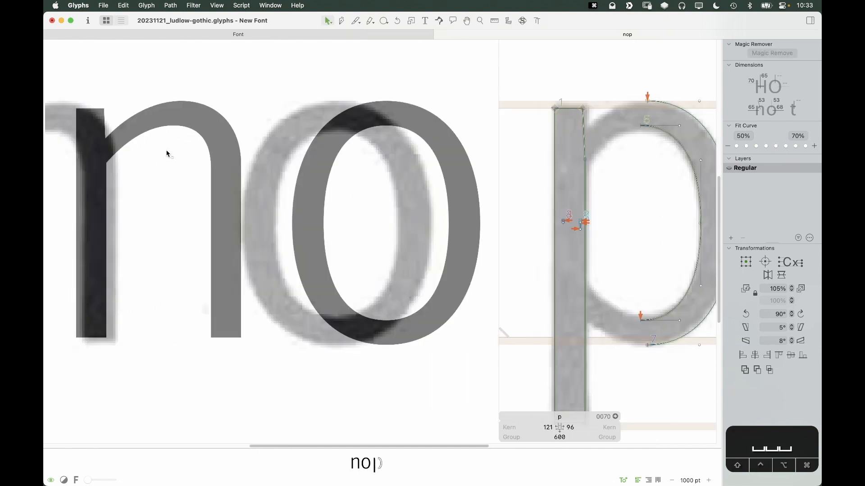
{"action": "double_click", "coordinate": [155, 146]}
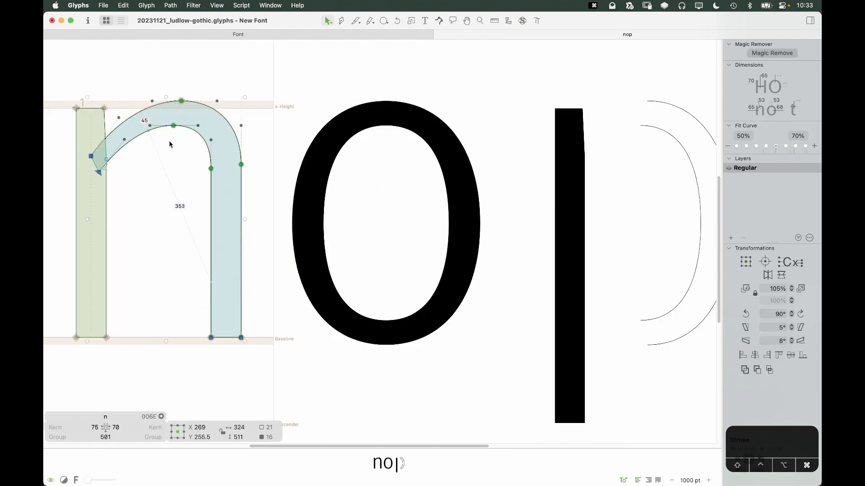
{"action": "left_click_drag", "start_coordinate": [141, 144], "coordinate": [140, 145]}
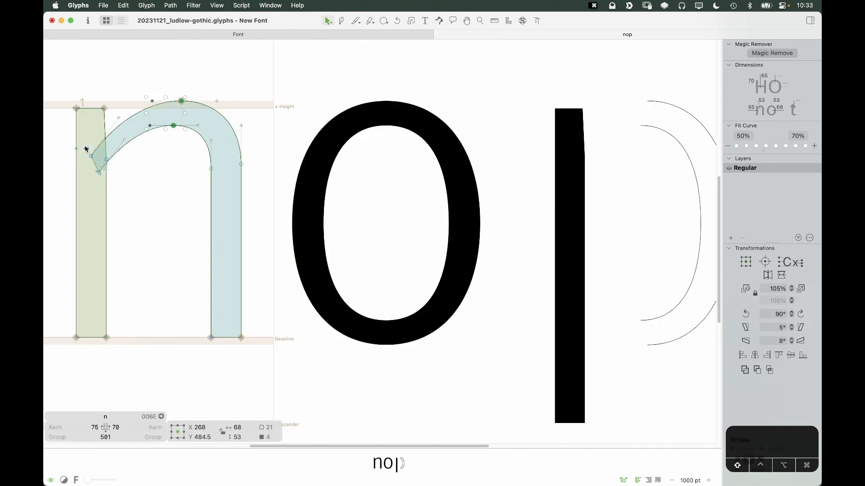
{"action": "left_click_drag", "start_coordinate": [85, 146], "coordinate": [104, 178]}
{"action": "key", "text": "cmd+c"}
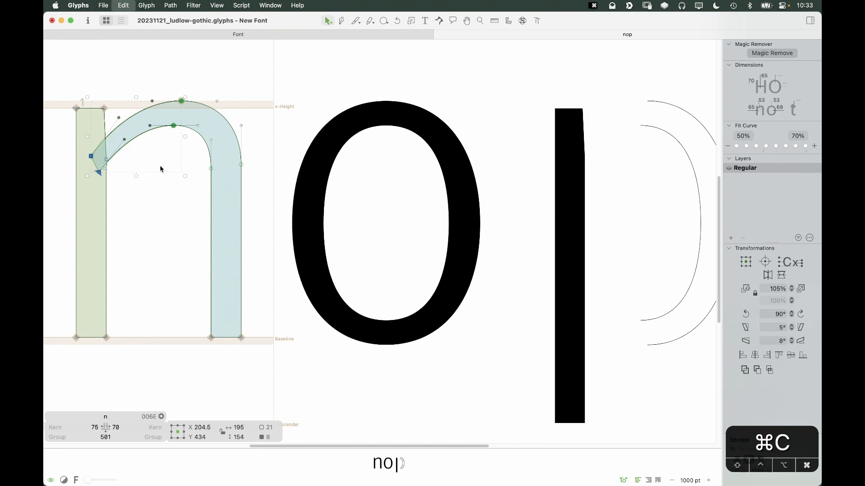
{"action": "left_click", "coordinate": [133, 145]}
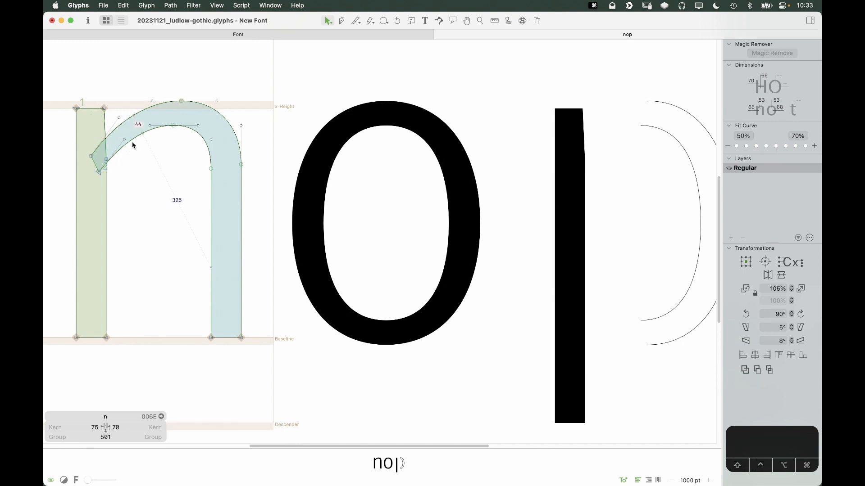
Step: Paste the copied n arch into the p at the top of the open bowl
{"action": "double_click", "coordinate": [647, 168]}
{"action": "key", "text": "space"}
{"action": "left_click_drag", "start_coordinate": [646, 158], "coordinate": [445, 188]}
{"action": "key", "text": "super+v"}
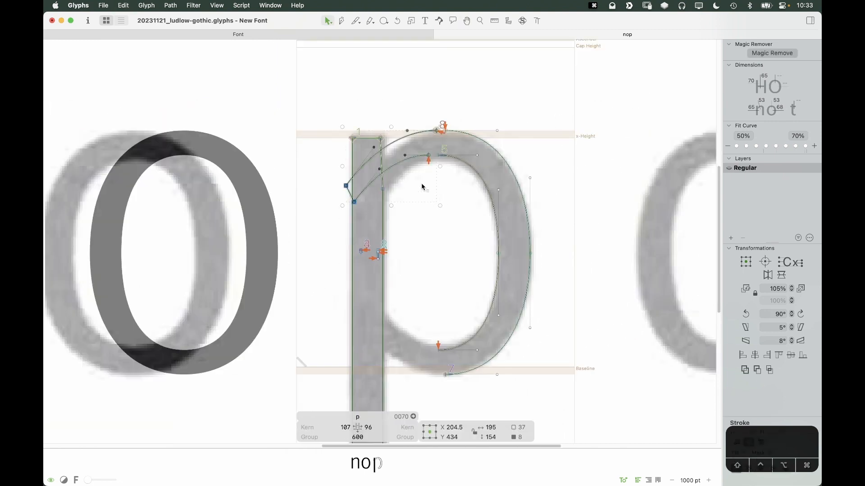
{"action": "key", "text": "z"}
{"action": "left_click_drag", "start_coordinate": [334, 95], "coordinate": [469, 229]}
{"action": "key", "text": "v"}
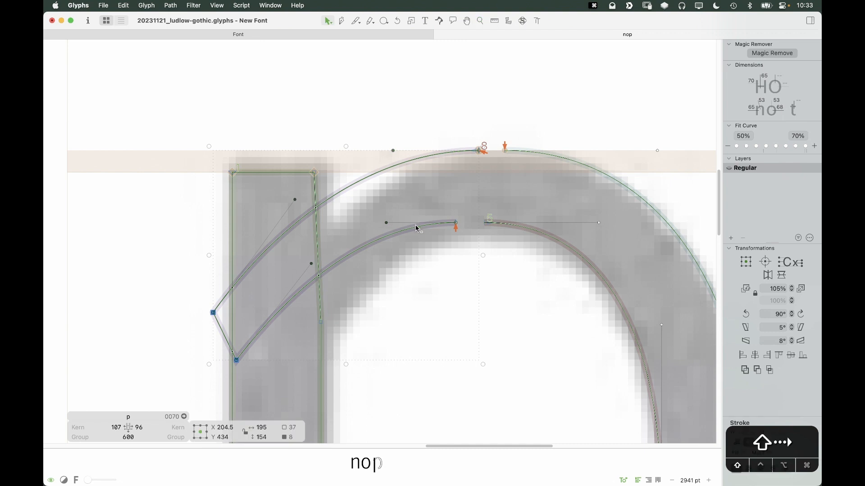
Step: Shift the pasted arch horizontally until its outer top node joins the top of the bowl's outer contour
{"action": "key", "text": "shift+Right"}
{"action": "key", "text": "shift+Right"}
{"action": "key", "text": "shift+Right"}
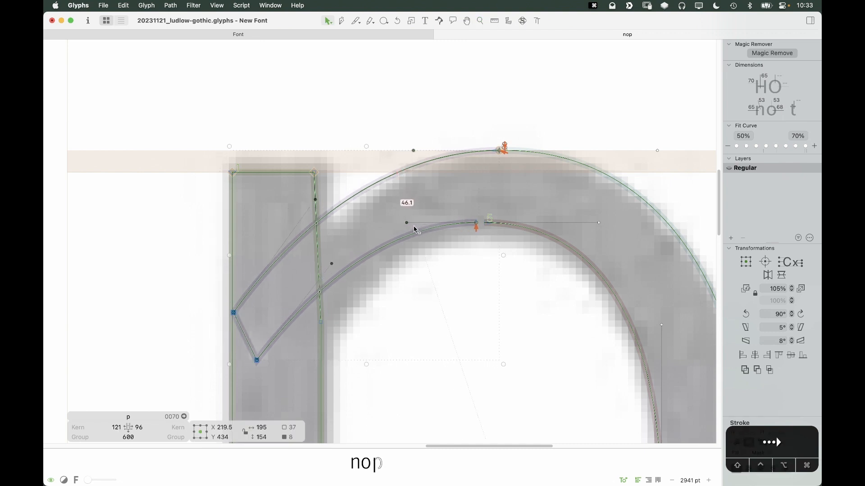
{"action": "key", "text": "Right"}
{"action": "key", "text": "Right"}
{"action": "key", "text": "Right"}
{"action": "key", "text": "Right"}
{"action": "left_click", "coordinate": [480, 260]}
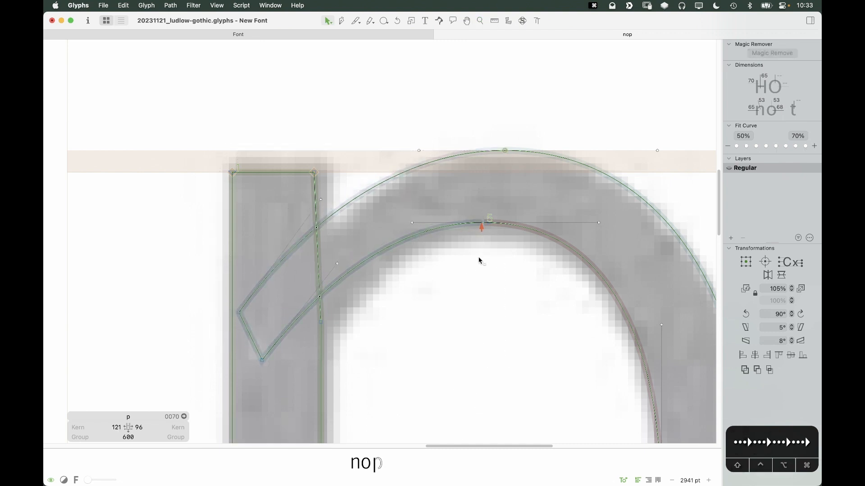
Step: Nudge the arch's inner end node 2 units horizontally to connect it with the top of the bowl's inner contour
{"action": "left_click_drag", "start_coordinate": [487, 245], "coordinate": [474, 214]}
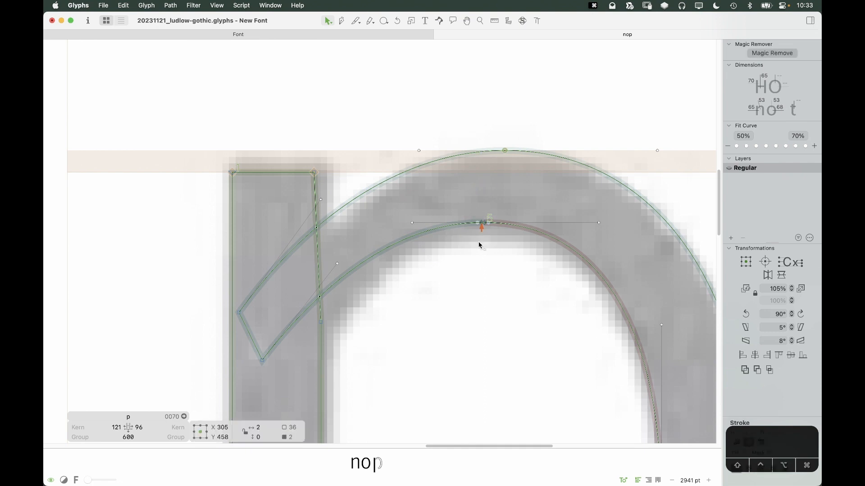
{"action": "left_click", "coordinate": [431, 309]}
{"action": "key", "text": "z"}
{"action": "left_click_drag", "start_coordinate": [522, 173], "coordinate": [432, 279]}
{"action": "key", "text": "v"}
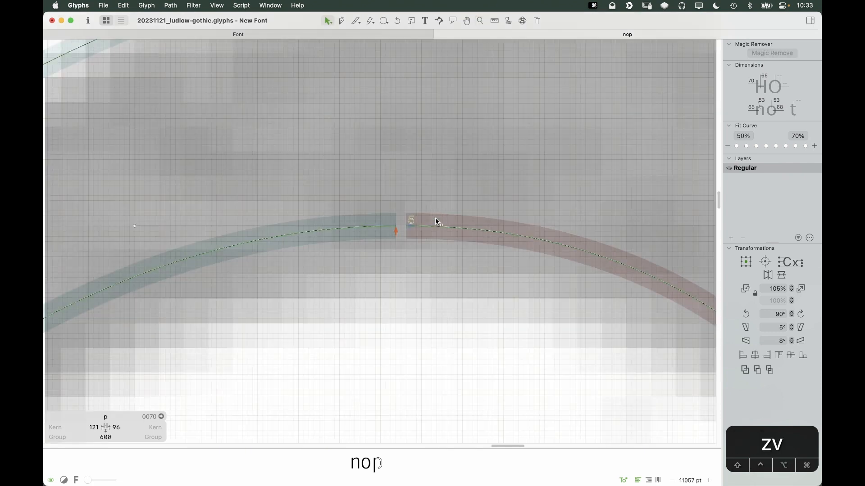
{"action": "left_click", "coordinate": [395, 227]}
{"action": "key", "text": "alt+Right"}
{"action": "key", "text": "alt+Right"}
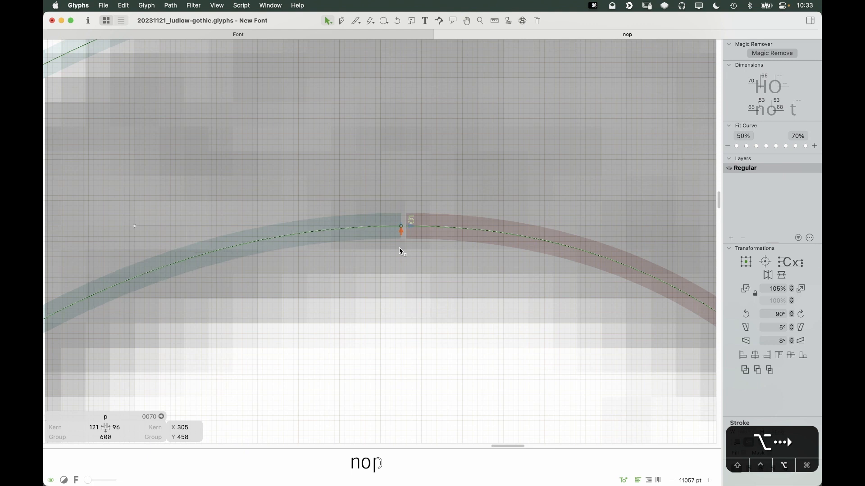
{"action": "left_click", "coordinate": [406, 347]}
{"action": "key", "text": "super+minus"}
{"action": "key", "text": "super+minus"}
{"action": "key", "text": "super+minus"}
{"action": "key", "text": "super+minus"}
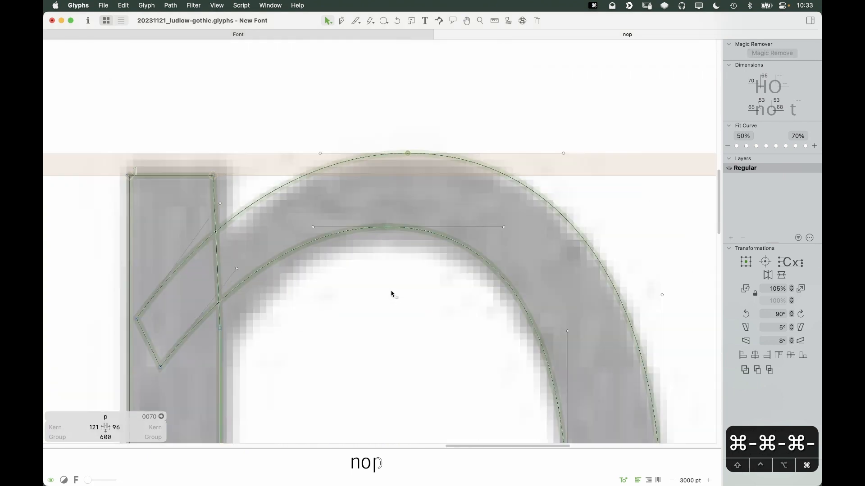
Step: Move the arch's two end nodes inside the stem diagonally down, toward the stem's right edge
{"action": "key", "text": "space"}
{"action": "left_click_drag", "start_coordinate": [376, 282], "coordinate": [410, 195]}
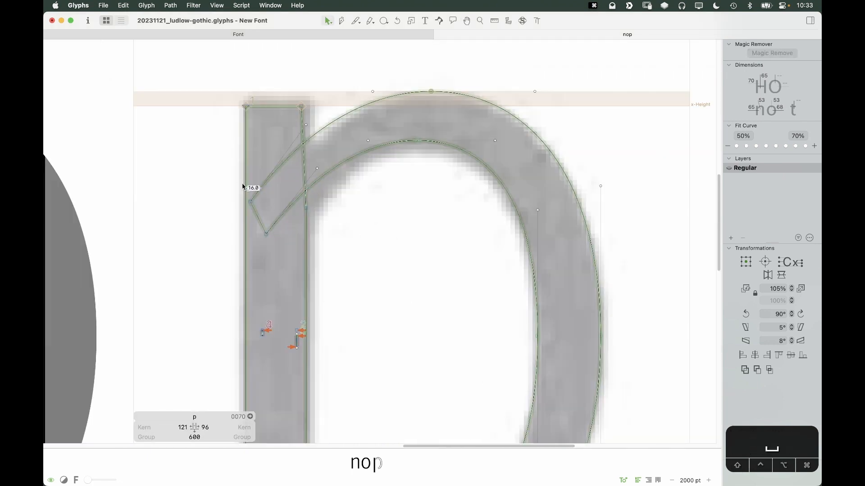
{"action": "left_click_drag", "start_coordinate": [242, 187], "coordinate": [276, 240]}
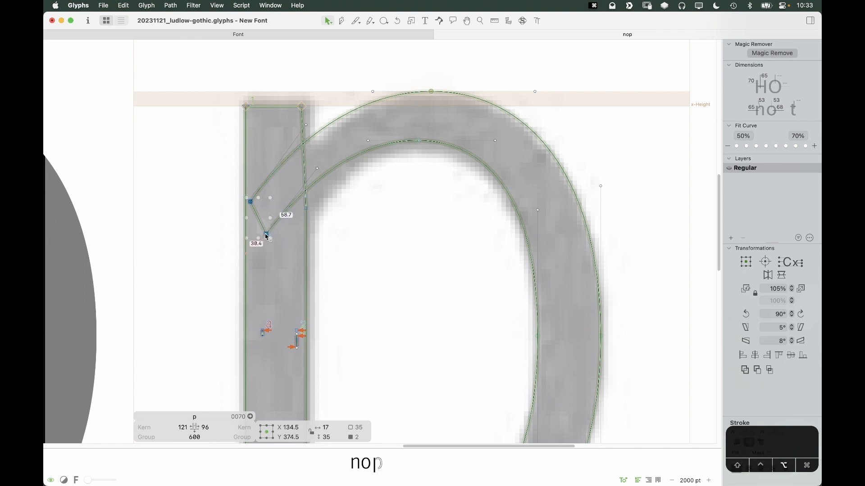
{"action": "left_click_drag", "start_coordinate": [263, 236], "coordinate": [282, 263]}
Step: Shift the four handles of the arch's outer and inner left segments about 9 units to the right
{"action": "left_click", "coordinate": [306, 124]}
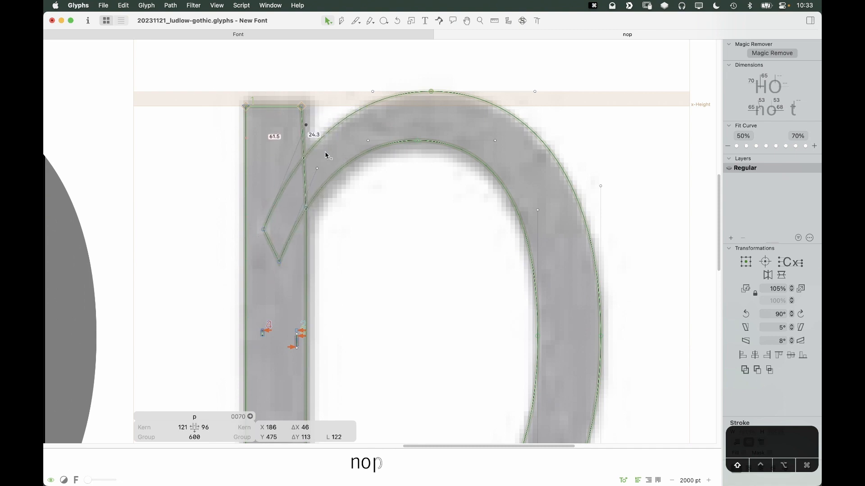
{"action": "left_click", "coordinate": [317, 169], "text": "shift"}
{"action": "left_click_drag", "start_coordinate": [381, 64], "coordinate": [345, 170]}
{"action": "key", "text": "shift+space"}
{"action": "key", "text": "shift+Right"}
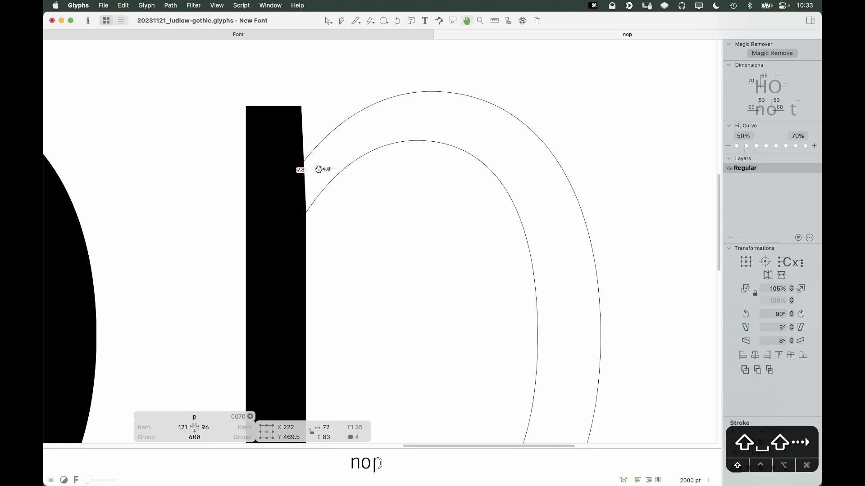
{"action": "key", "text": "Right"}
{"action": "key", "text": "Right"}
{"action": "key", "text": "Right"}
{"action": "key", "text": "Right"}
{"action": "key", "text": "Right"}
{"action": "key", "text": "Right"}
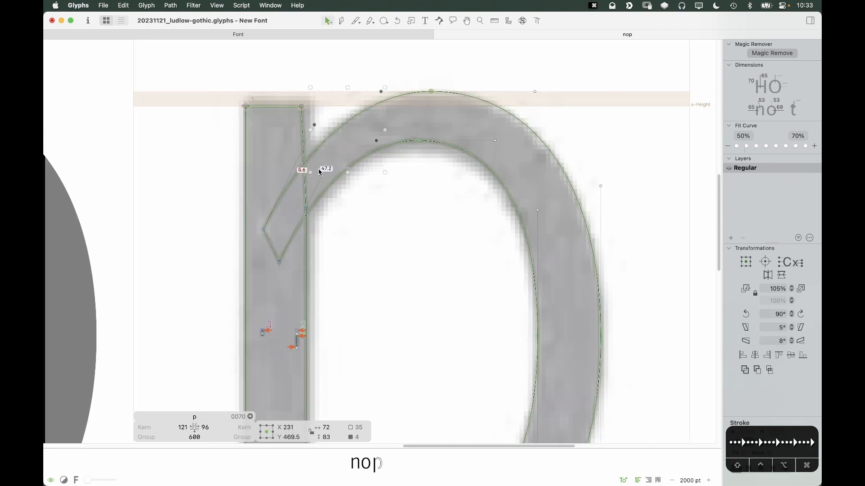
Step: Compare the adjusted arch and its join at the stem with the scan in the filled preview
{"action": "left_click", "coordinate": [432, 271]}
{"action": "key", "text": "space"}
{"action": "left_click_drag", "start_coordinate": [425, 274], "coordinate": [456, 271]}
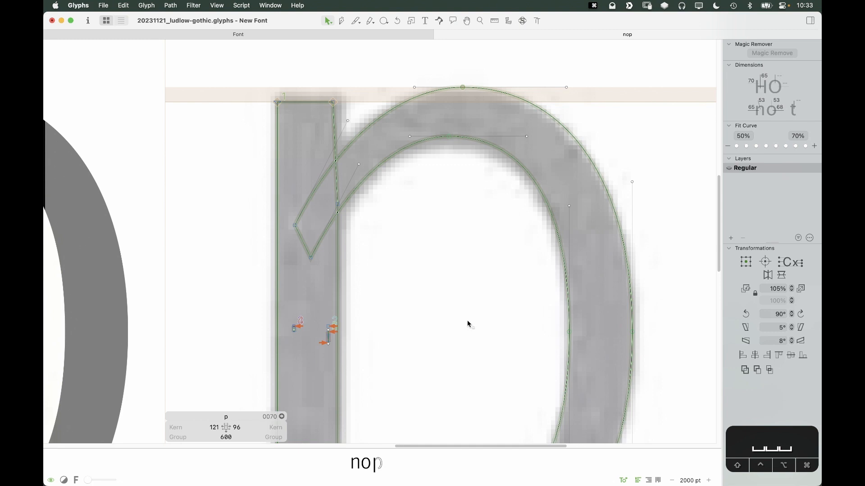
{"action": "key", "text": "space"}
{"action": "left_click_drag", "start_coordinate": [371, 182], "coordinate": [380, 216]}
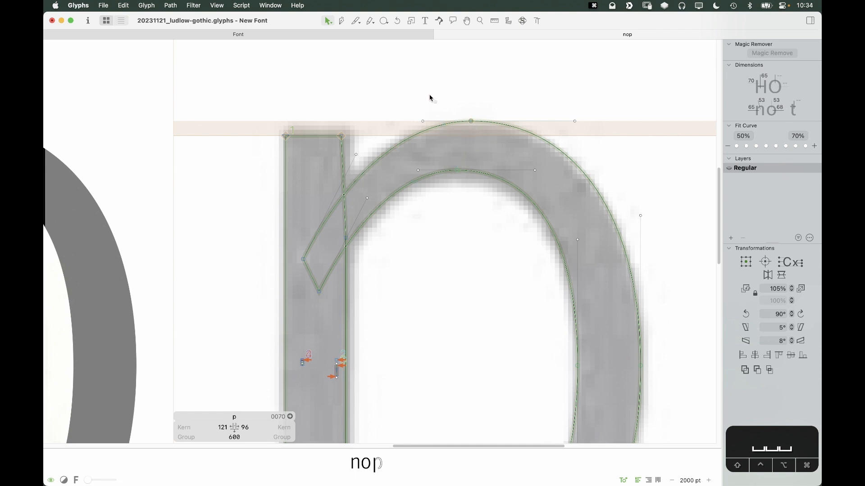
{"action": "key", "text": "space"}
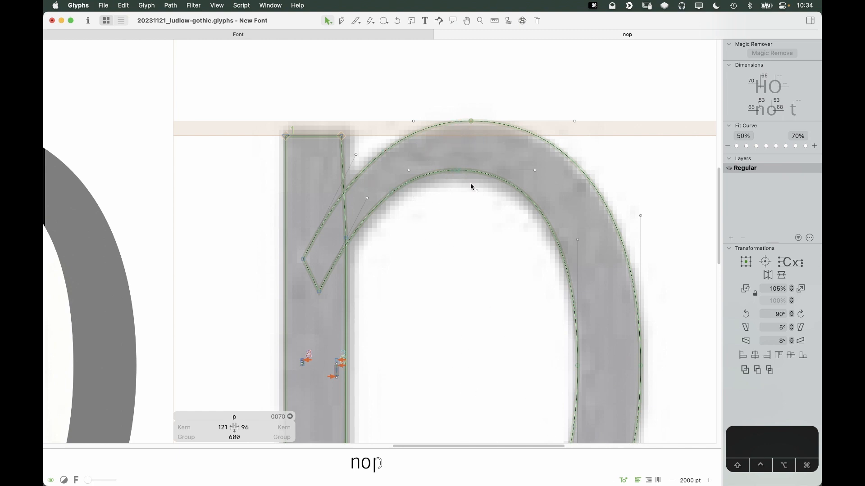
{"action": "key", "text": "space"}
Step: Delete the handles of the outer and inner curve segments between the arch's top nodes and its ends in the stem
{"action": "left_click", "coordinate": [395, 188]}
{"action": "left_click", "coordinate": [413, 256]}
{"action": "left_click", "coordinate": [401, 147]}
{"action": "key", "text": "BackSpace"}
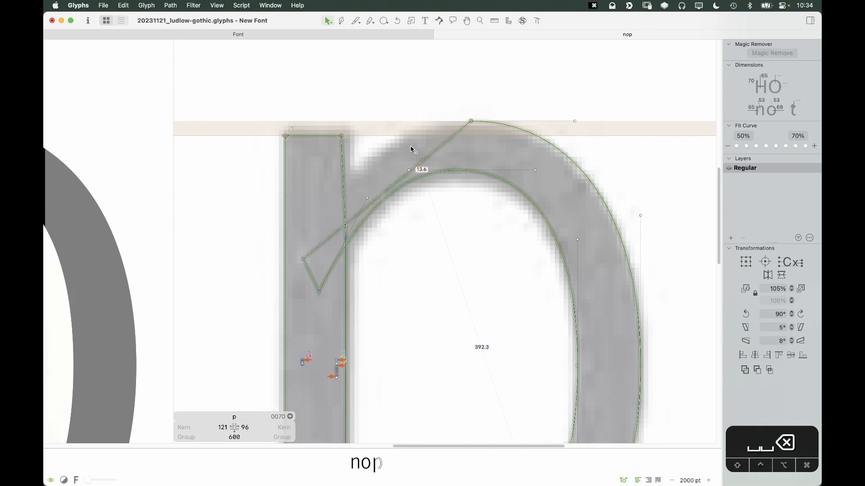
{"action": "left_click", "coordinate": [403, 188]}
{"action": "key", "text": "BackSpace"}
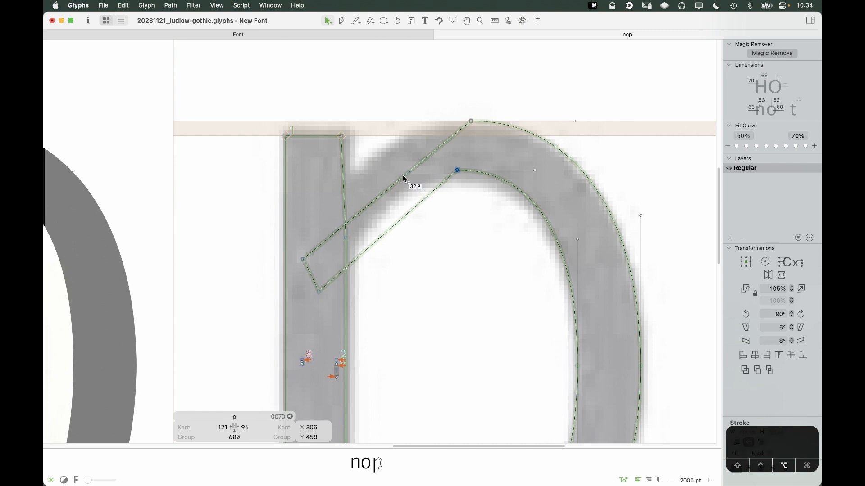
Step: Convert the outer straight segment back to a curve and bend it to follow the scanned arch
{"action": "left_click", "coordinate": [405, 179], "text": "alt"}
{"action": "left_click_drag", "start_coordinate": [423, 150], "coordinate": [345, 221]}
{"action": "left_click_drag", "start_coordinate": [416, 170], "coordinate": [408, 132]}
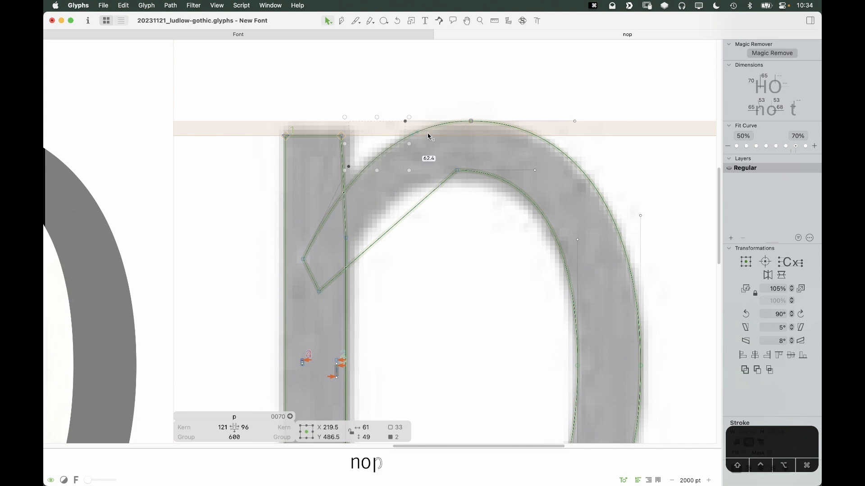
{"action": "key", "text": "shift+Left"}
{"action": "key", "text": "shift+Right"}
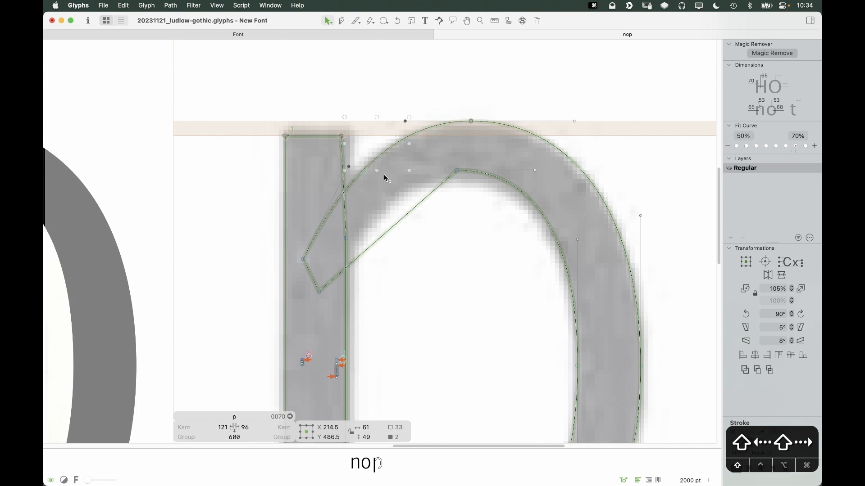
{"action": "left_click", "coordinate": [395, 239]}
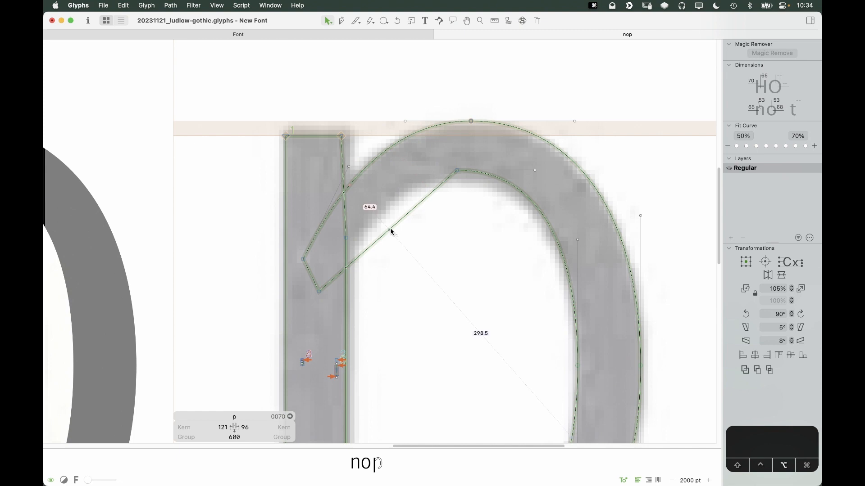
Step: Convert the inner straight segment to a curve and bend it along the inner edge of the scanned arch
{"action": "left_click", "coordinate": [390, 230], "text": "alt"}
{"action": "left_click_drag", "start_coordinate": [421, 186], "coordinate": [353, 263]}
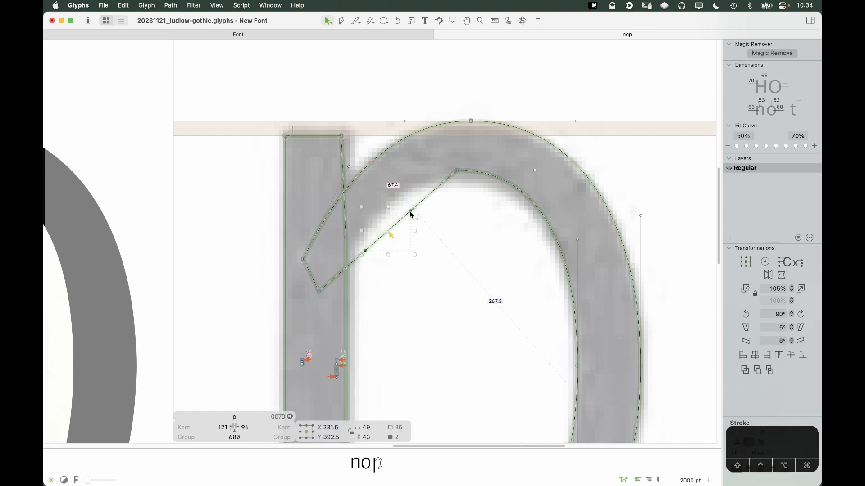
{"action": "left_click_drag", "start_coordinate": [411, 215], "coordinate": [406, 172]}
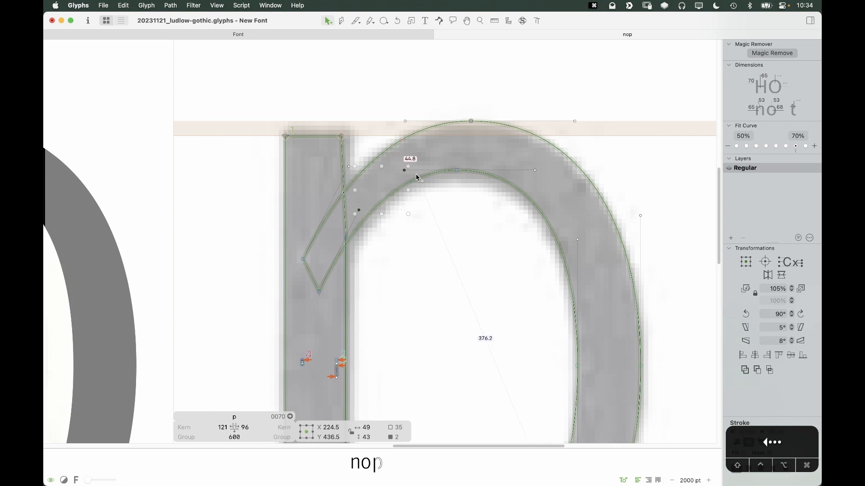
{"action": "key", "text": "space"}
{"action": "left_click", "coordinate": [497, 164]}
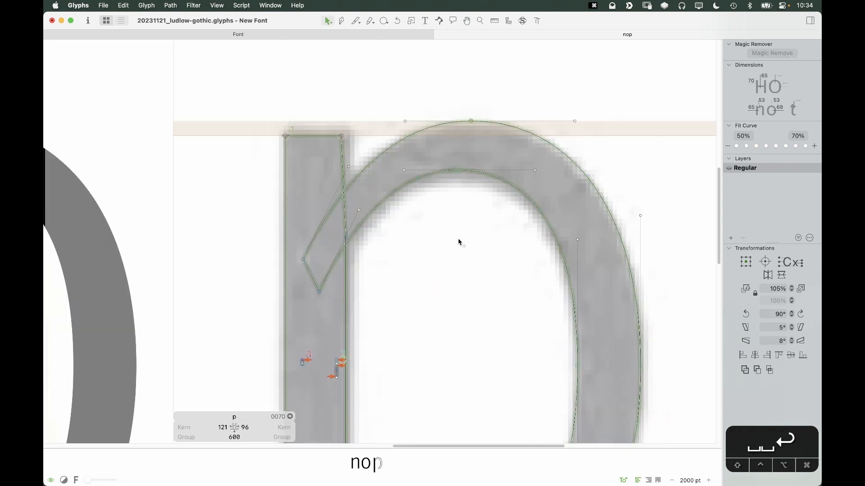
Step: Duplicate the left part of the arch below the original and flip the copy vertically
{"action": "key", "text": "space"}
{"action": "left_click_drag", "start_coordinate": [458, 246], "coordinate": [479, 209]}
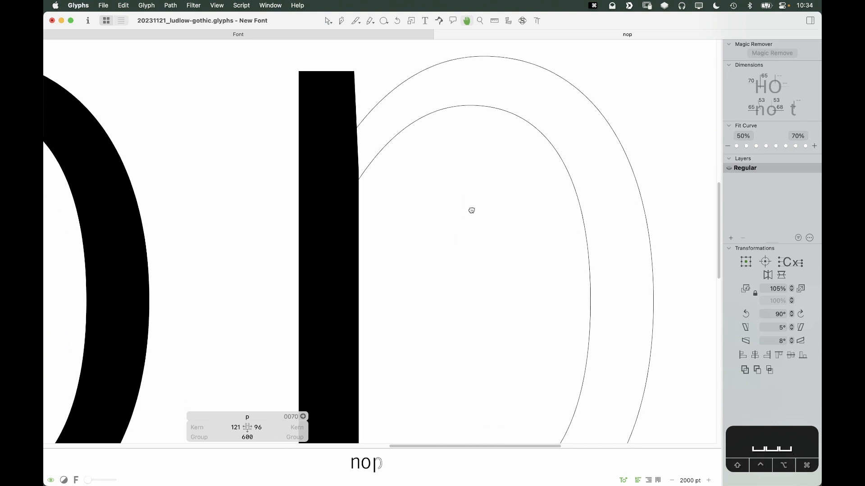
{"action": "mouse_move", "coordinate": [482, 62]}
{"action": "left_mouse_down"}
{"action": "mouse_move", "coordinate": [440, 131]}
{"action": "mouse_move", "coordinate": [399, 137]}
{"action": "left_mouse_up"}
{"action": "left_click_drag", "start_coordinate": [308, 165], "coordinate": [348, 253]}
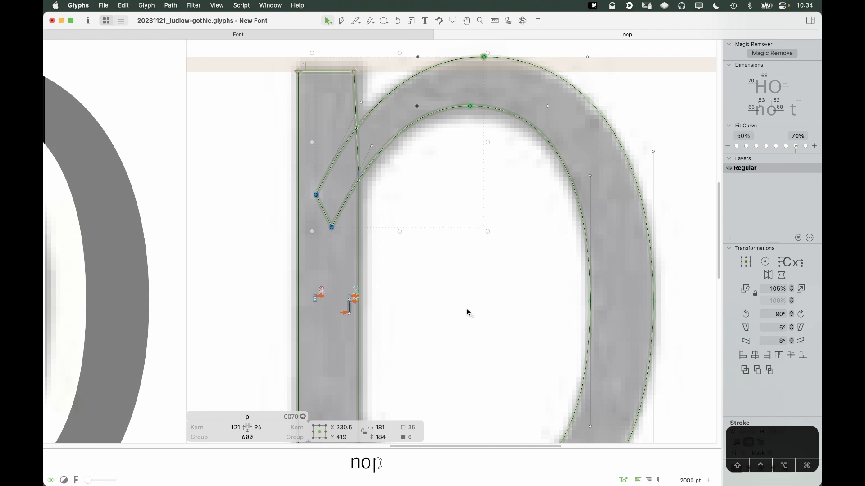
{"action": "left_click_drag", "start_coordinate": [467, 311], "coordinate": [472, 203]}
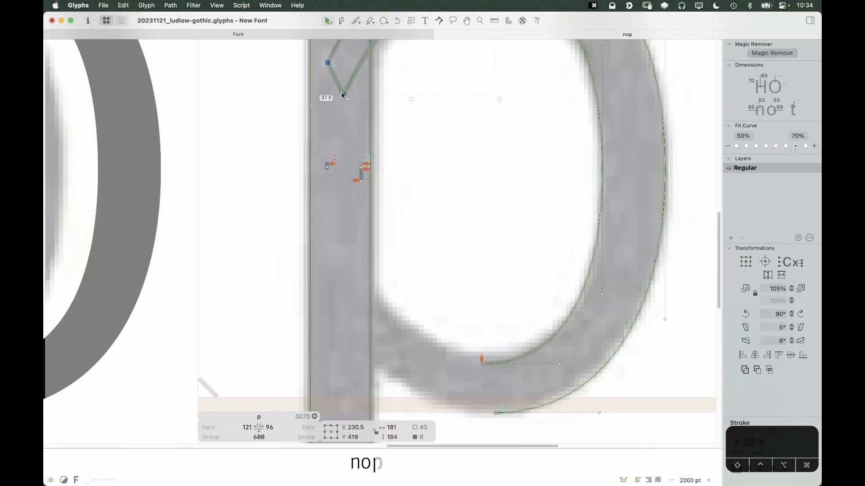
{"action": "left_click_drag", "start_coordinate": [347, 111], "coordinate": [346, 238]}
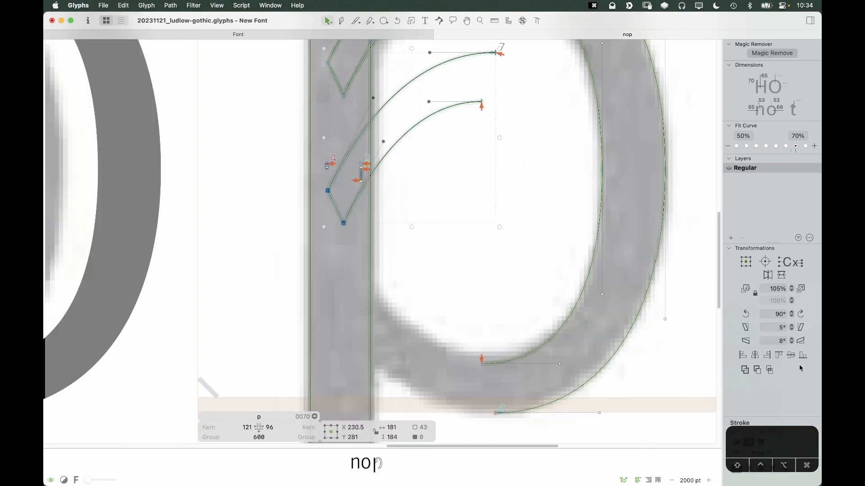
{"action": "left_click", "coordinate": [783, 275]}
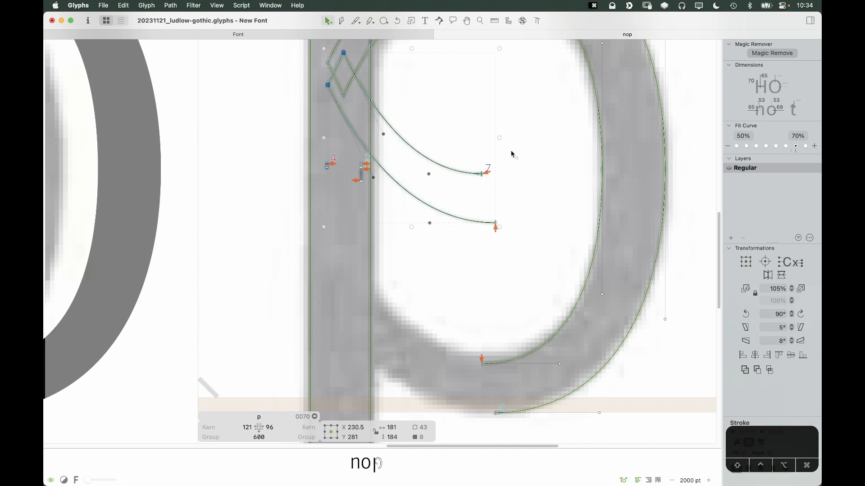
Step: Move the flipped copy down until its ends join the bottom ends of the bowl's outer and inner contours
{"action": "left_click_drag", "start_coordinate": [499, 228], "coordinate": [505, 401]}
{"action": "key", "text": "z"}
{"action": "left_click_drag", "start_coordinate": [525, 316], "coordinate": [451, 441]}
{"action": "key", "text": "v"}
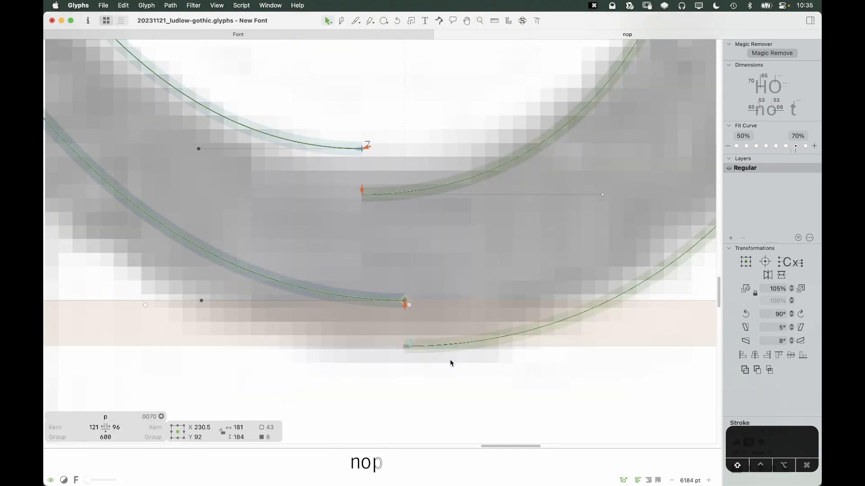
{"action": "key", "text": "shift+Down"}
{"action": "key", "text": "Down"}
{"action": "key", "text": "Down"}
{"action": "key", "text": "Down"}
{"action": "key", "text": "Down"}
{"action": "key", "text": "Down"}
{"action": "key", "text": "Down"}
{"action": "key", "text": "Down"}
{"action": "key", "text": "Down"}
{"action": "key", "text": "Down"}
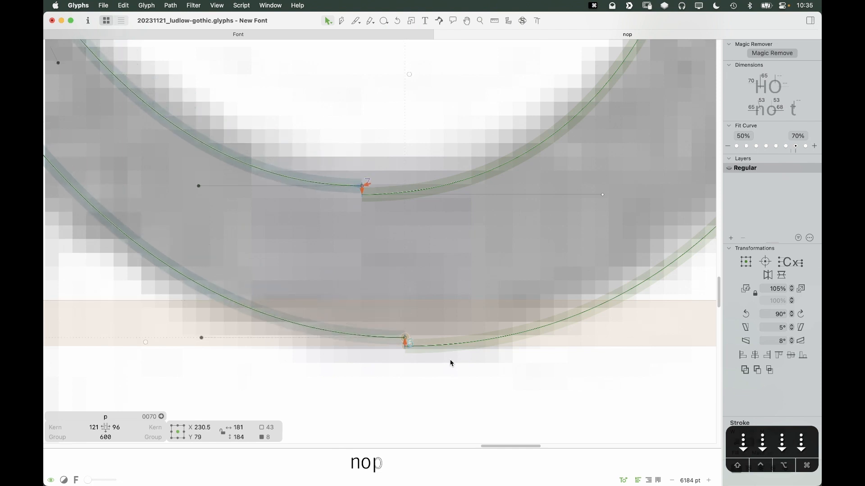
{"action": "key", "text": "Down"}
{"action": "key", "text": "Down"}
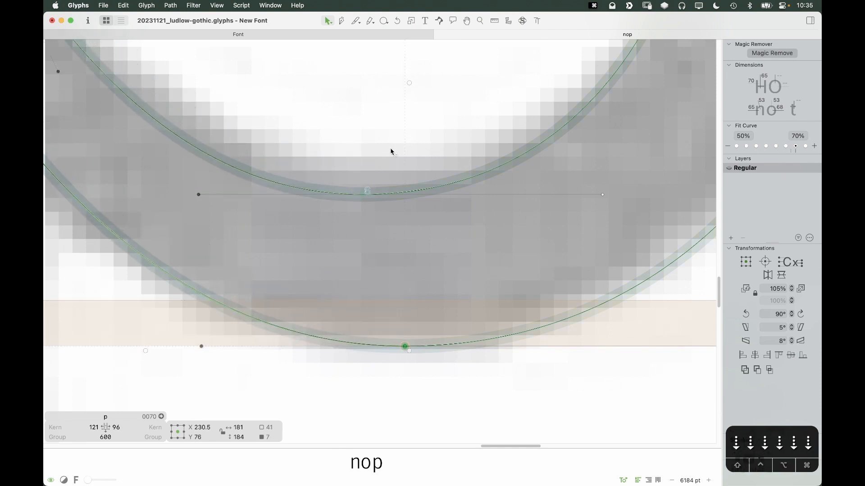
{"action": "left_click", "coordinate": [392, 151]}
Step: Delete the leftover contour fragments in the middle of the p's stem and check the filled shape
{"action": "key", "text": "super+0"}
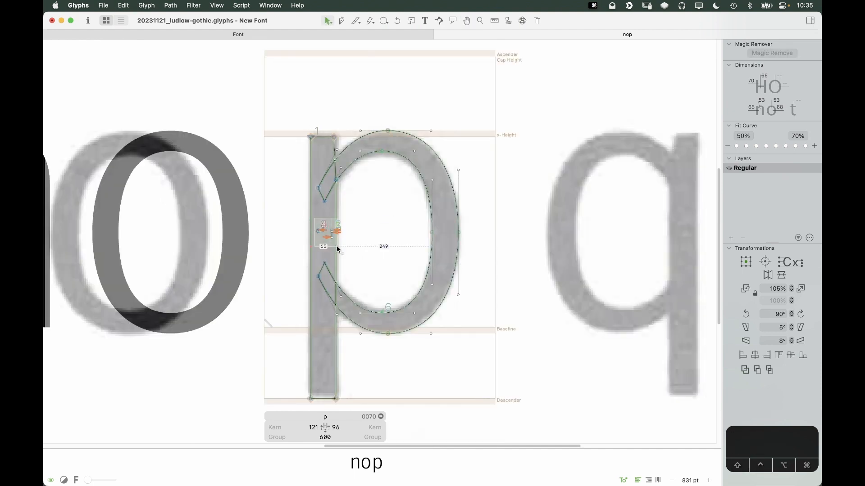
{"action": "key", "text": "BackSpace"}
{"action": "key", "text": "space"}
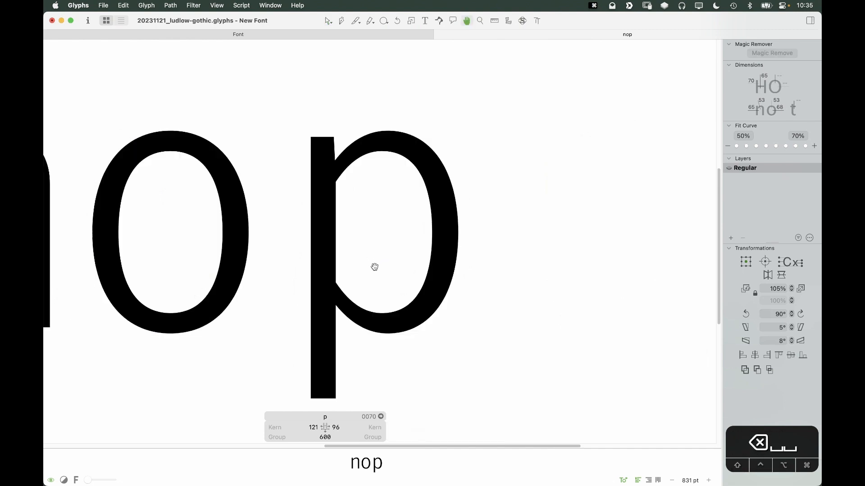
{"action": "key", "text": "space"}
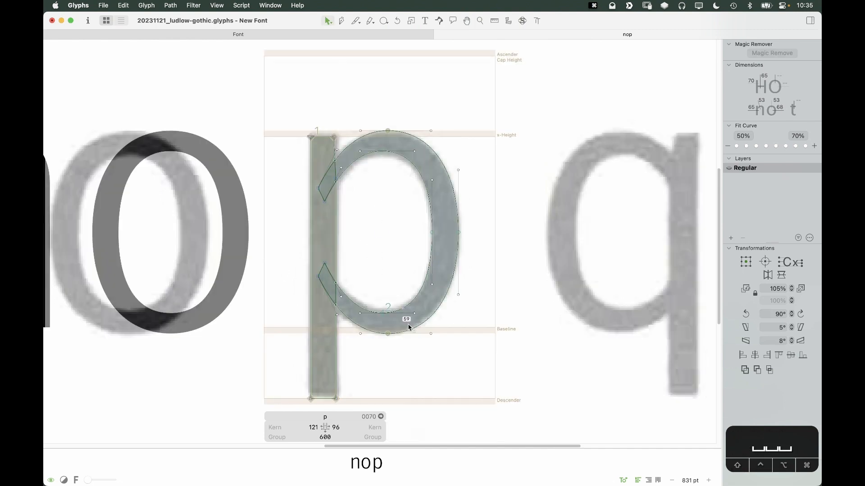
Step: Examine the completed p in the filled preview and against the scan, especially the arch joining the stem
{"action": "key", "text": "z"}
{"action": "left_click_drag", "start_coordinate": [469, 126], "coordinate": [290, 309]}
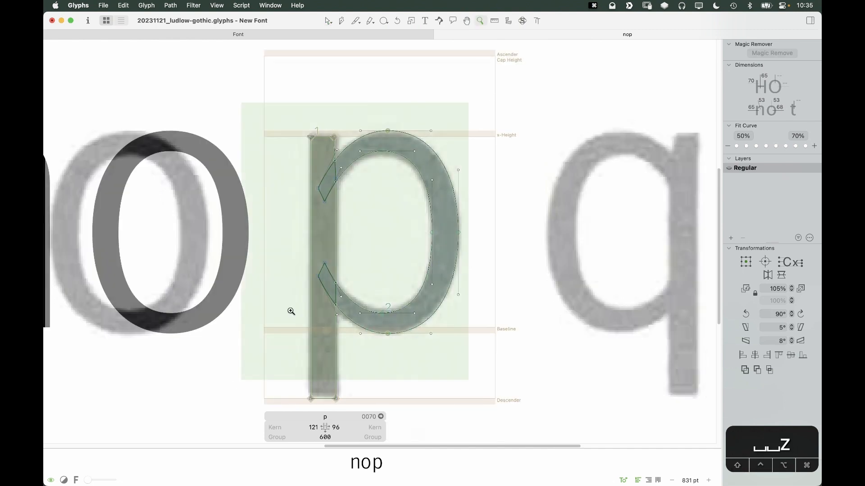
{"action": "key", "text": "v"}
{"action": "key", "text": "space"}
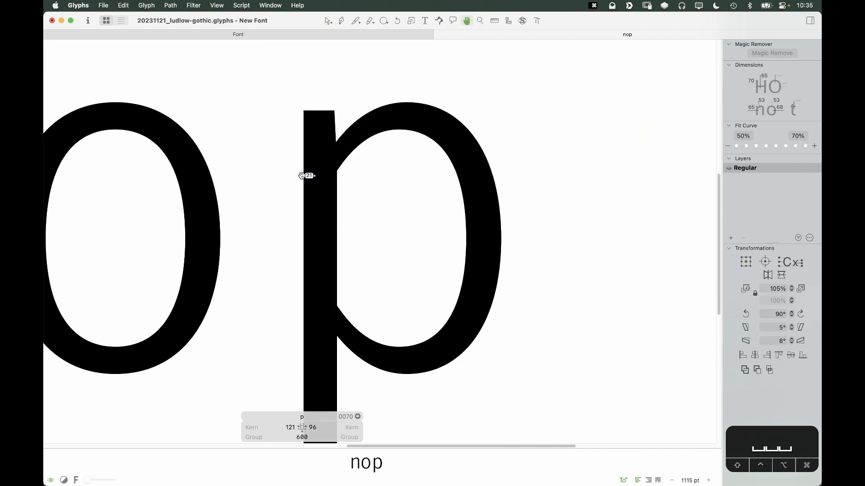
{"action": "key", "text": "space"}
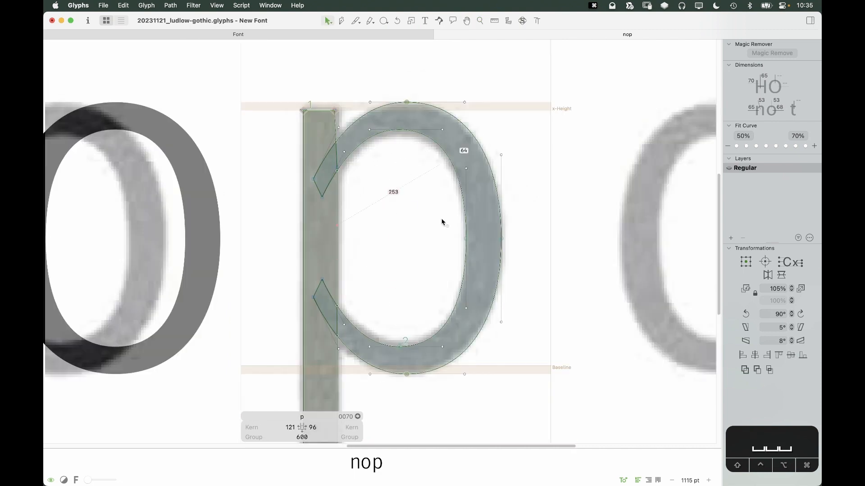
{"action": "key", "text": "space"}
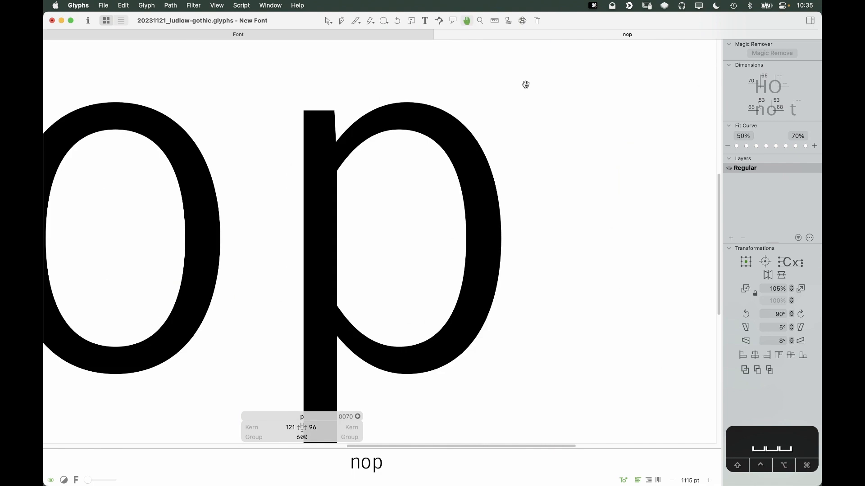
{"action": "key", "text": "z"}
{"action": "left_click_drag", "start_coordinate": [543, 68], "coordinate": [265, 251]}
{"action": "key", "text": "v"}
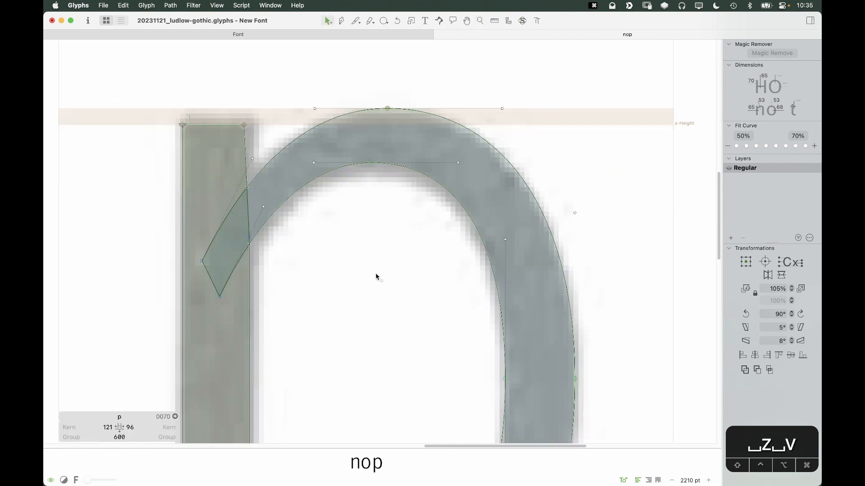
{"action": "key", "text": "space"}
{"action": "scroll", "coordinate": [378, 272], "scroll_direction": "up", "scroll_amount": 2}
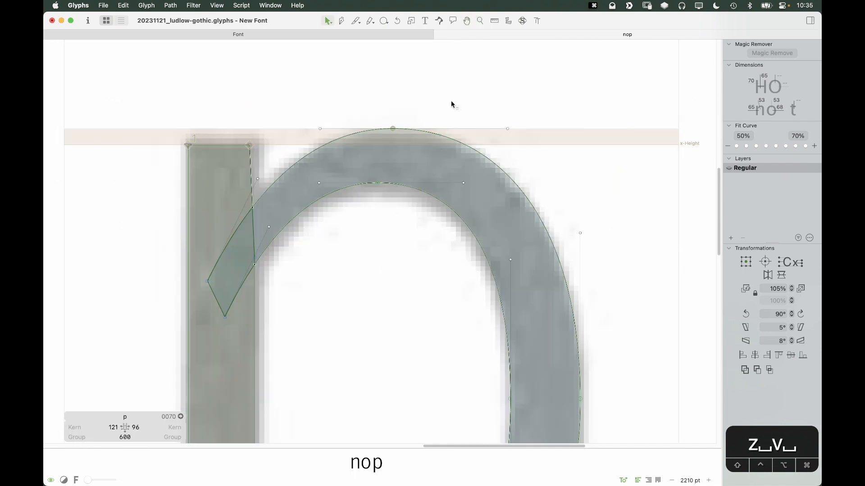
Step: Show the curvature with Speed Punk and shift the arch's outer top node right to X 325, keeping its handles in place
{"action": "left_click", "coordinate": [523, 21]}
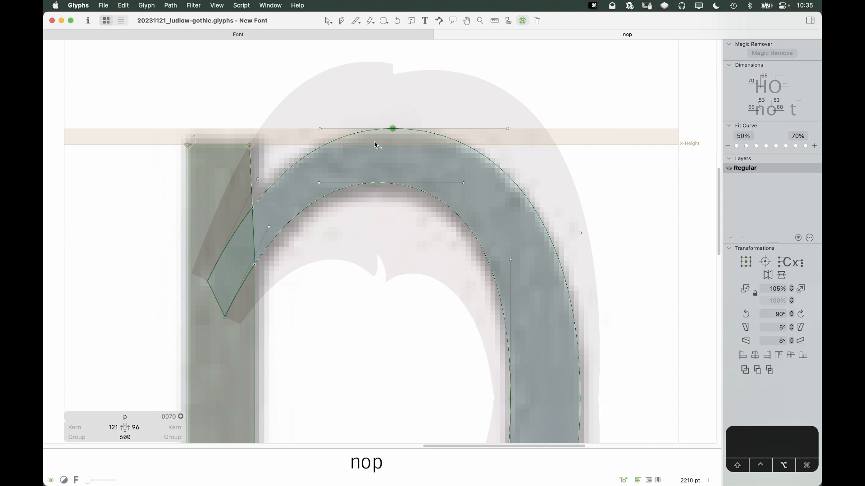
{"action": "key", "text": "alt+shift+Right"}
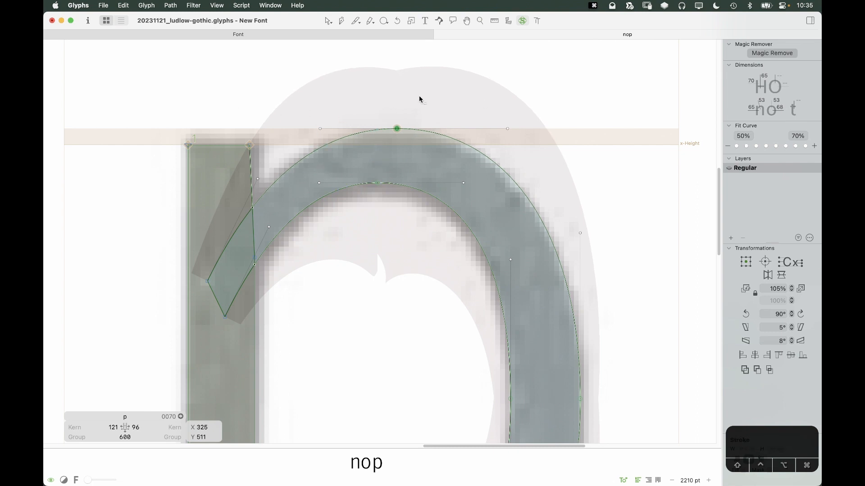
Step: Shift the arch's inner top node right to X 310, keeping its handles in place
{"action": "left_click", "coordinate": [320, 128]}
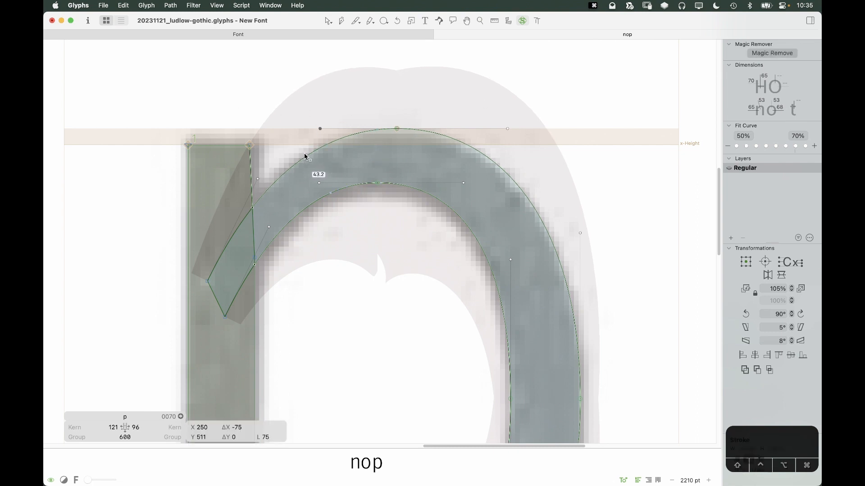
{"action": "left_click", "coordinate": [378, 183]}
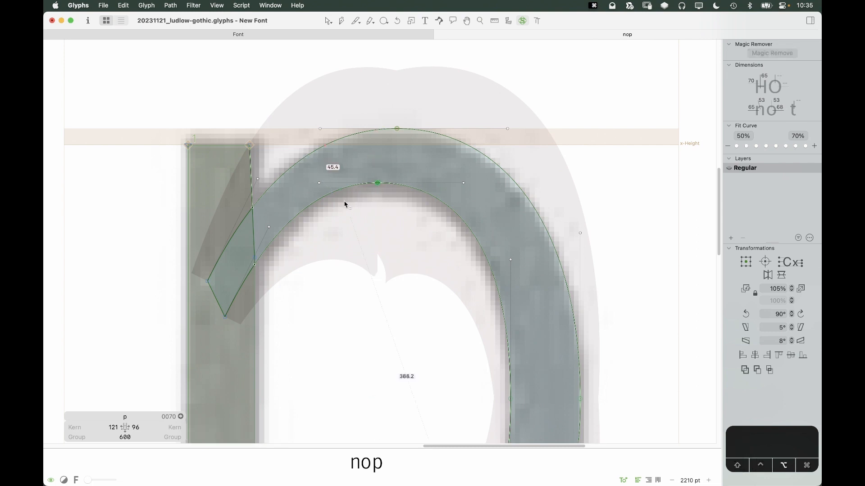
{"action": "key", "text": "alt+Right"}
{"action": "key", "text": "alt+Right"}
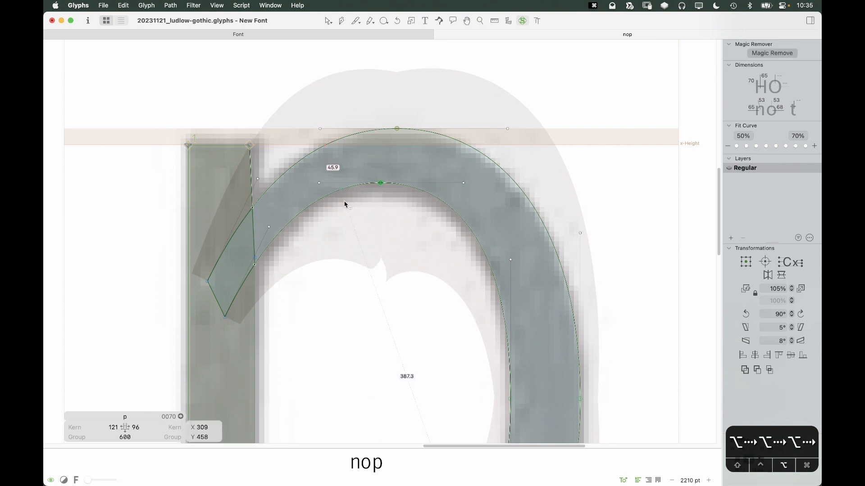
Step: Lower the volume of the Speed Punk curvature display and deselect the node
{"action": "right_click", "coordinate": [407, 210]}
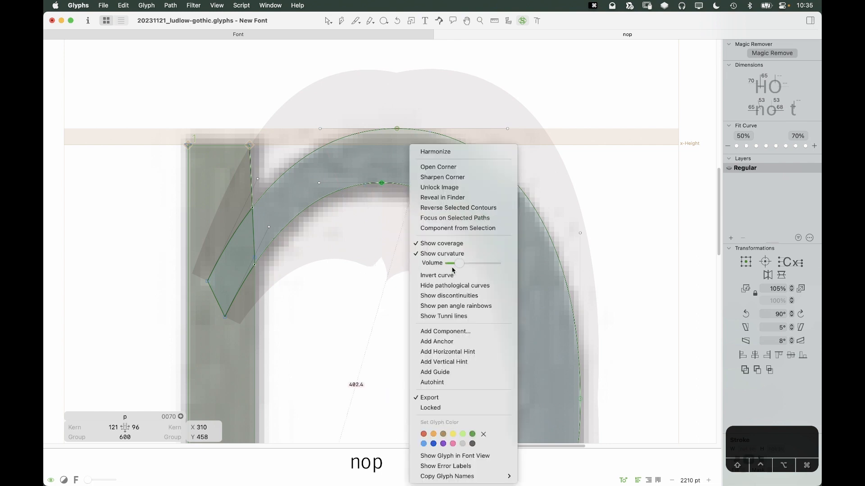
{"action": "left_click_drag", "start_coordinate": [461, 264], "coordinate": [457, 263]}
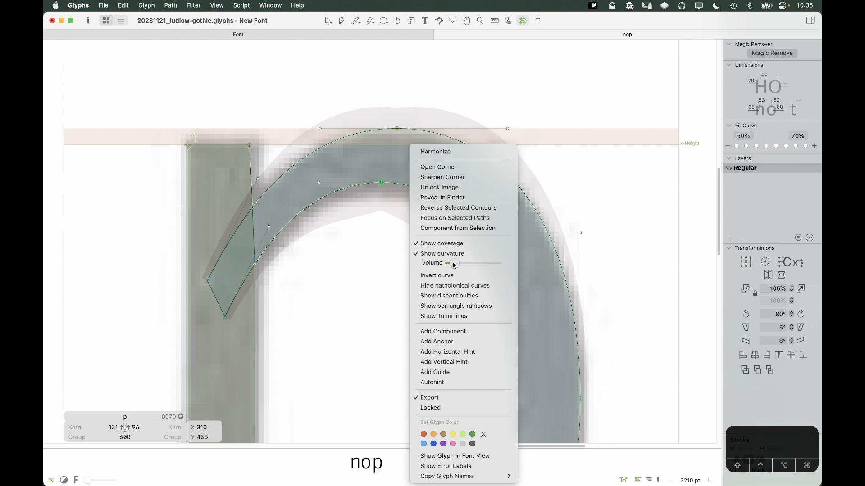
{"action": "left_click", "coordinate": [379, 280]}
{"action": "left_click", "coordinate": [408, 314]}
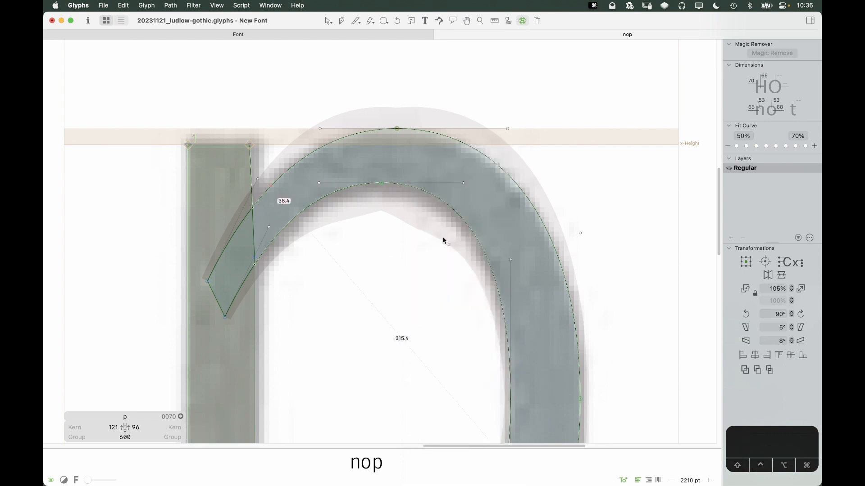
Step: Examine the whole p against the scan and in the filled preview next to the n and o
{"action": "key", "text": "super+minus"}
{"action": "key", "text": "super+minus"}
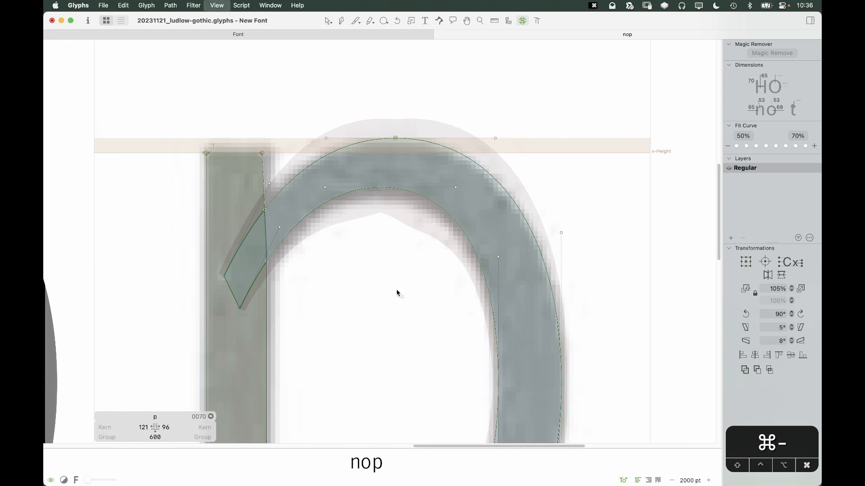
{"action": "key", "text": "space"}
{"action": "left_click_drag", "start_coordinate": [410, 338], "coordinate": [419, 226]}
{"action": "key", "text": "v"}
{"action": "key", "text": "super+minus"}
{"action": "key", "text": "super+minus"}
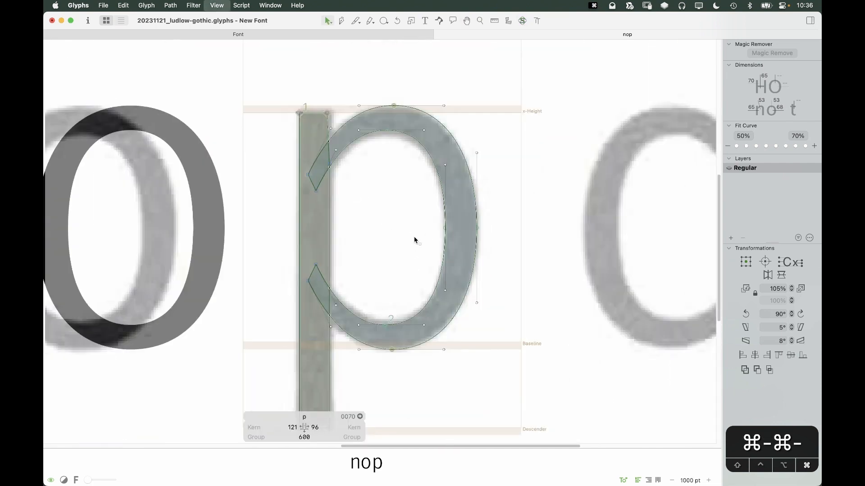
{"action": "key", "text": "space"}
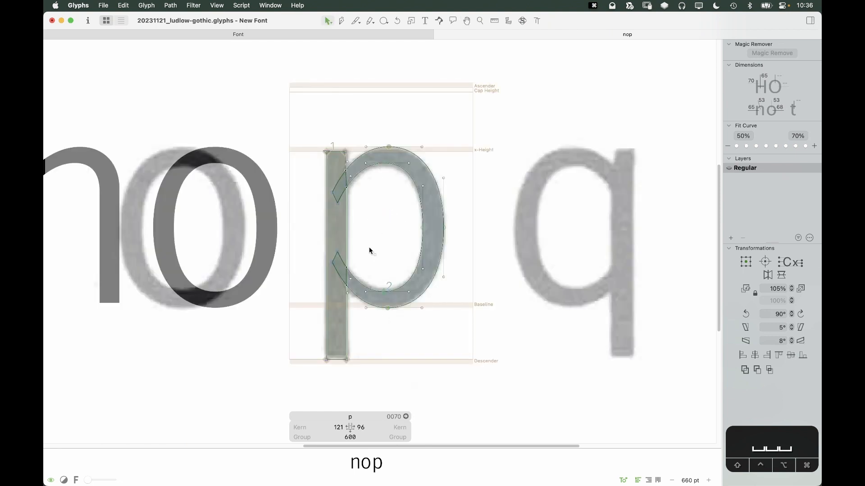
{"action": "key", "text": "space"}
Step: Link the p's left sidebearing to n and its right sidebearing to o
{"action": "left_click", "coordinate": [333, 428]}
{"action": "type", "text": "n"}
{"action": "key", "text": "Tab"}
{"action": "type", "text": "o"}
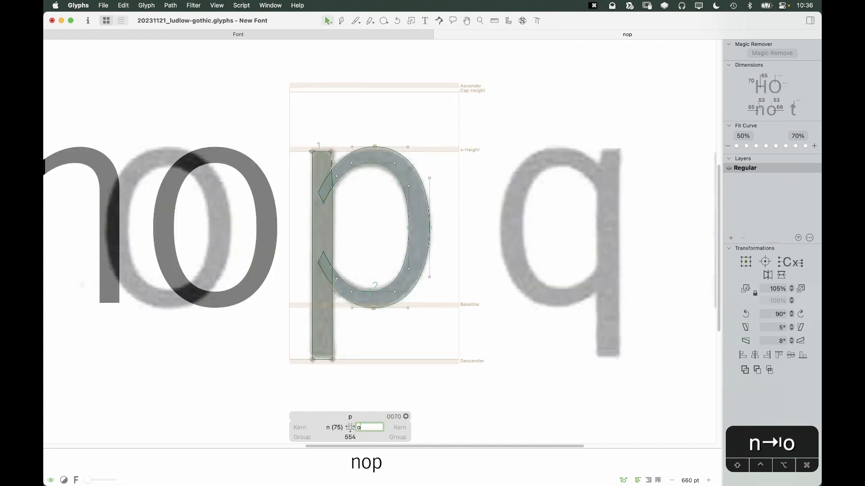
{"action": "key", "text": "Return"}
Step: Extend the sample text to nopno and check the p's spacing in the filled preview
{"action": "key", "text": "space"}
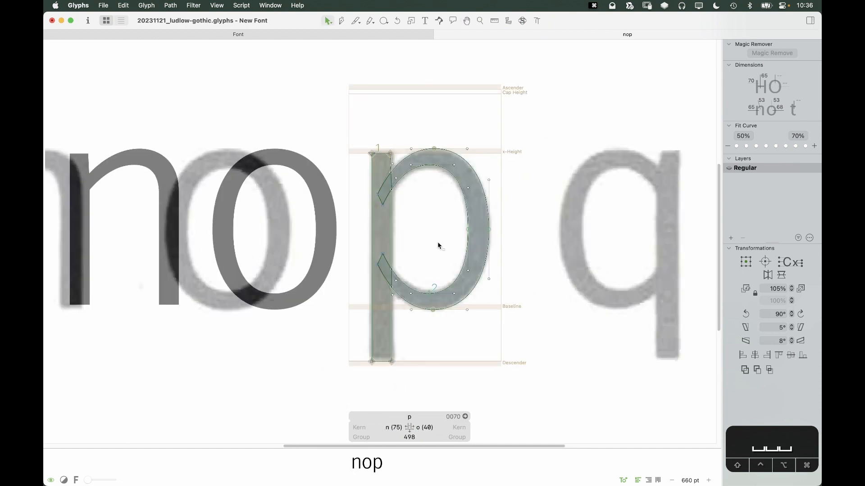
{"action": "key", "text": "space"}
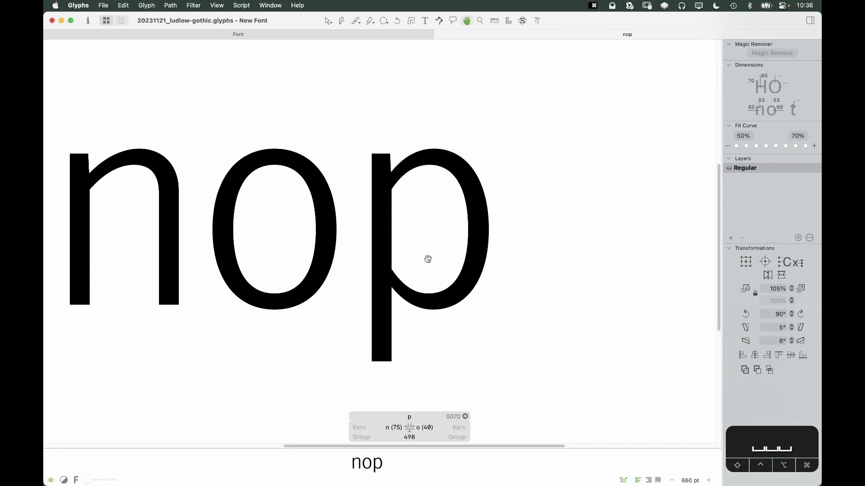
{"action": "left_click_drag", "start_coordinate": [428, 259], "coordinate": [479, 249]}
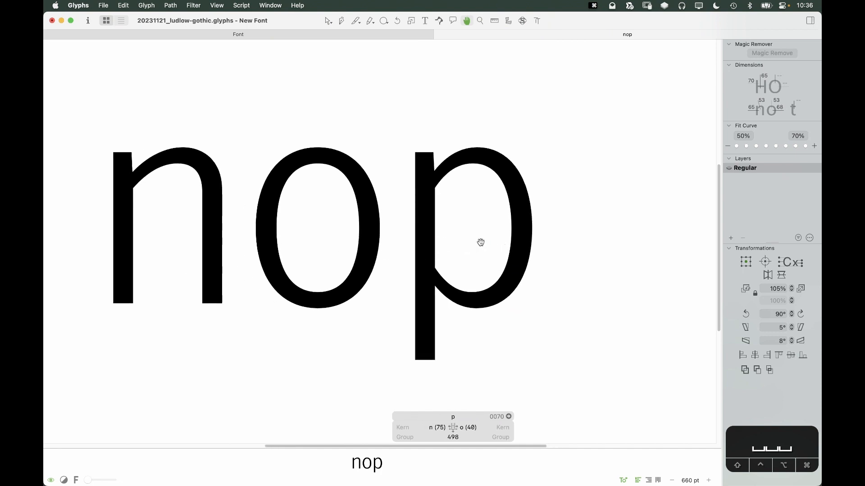
{"action": "type", "text": "t"}
{"action": "type", "text": "o"}
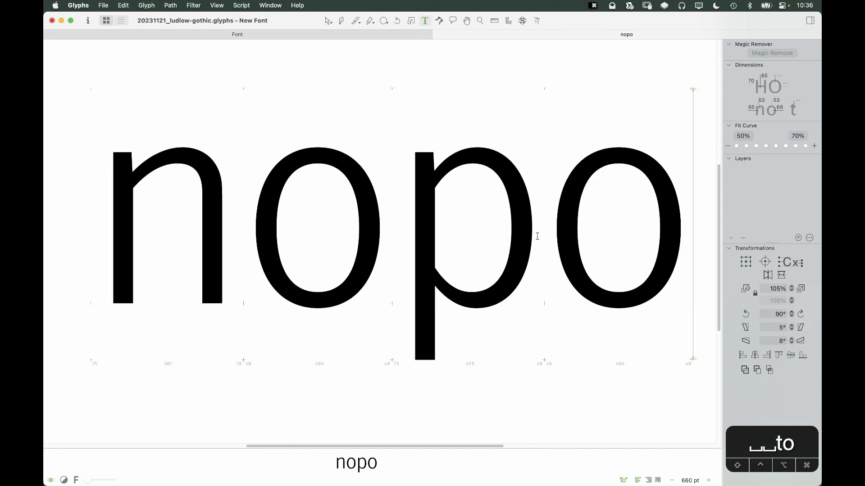
{"action": "key", "text": "BackSpace"}
{"action": "type", "text": "no"}
{"action": "key", "text": "Escape"}
{"action": "key", "text": "space"}
{"action": "left_click_drag", "start_coordinate": [356, 215], "coordinate": [449, 260]}
{"action": "key", "text": "super+minus"}
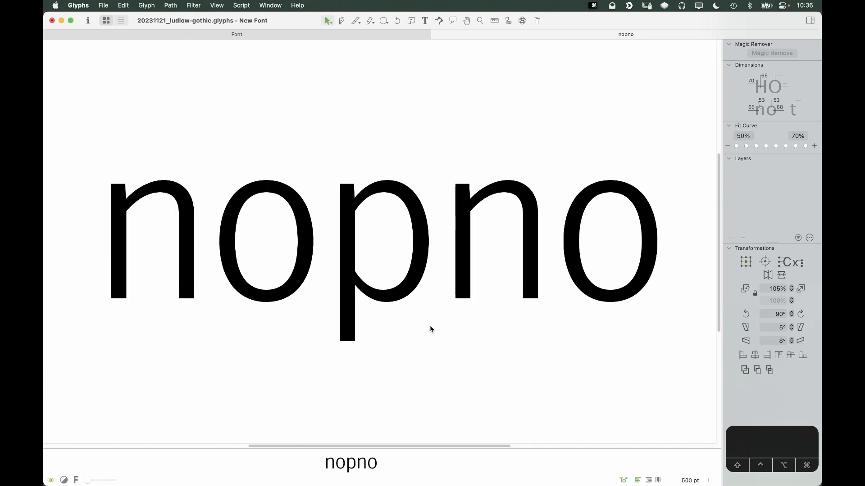
Step: Reopen the p for editing and delete the lower-left part of the bowl, back to its bottom extreme nodes
{"action": "key", "text": "space"}
{"action": "double_click", "coordinate": [377, 260]}
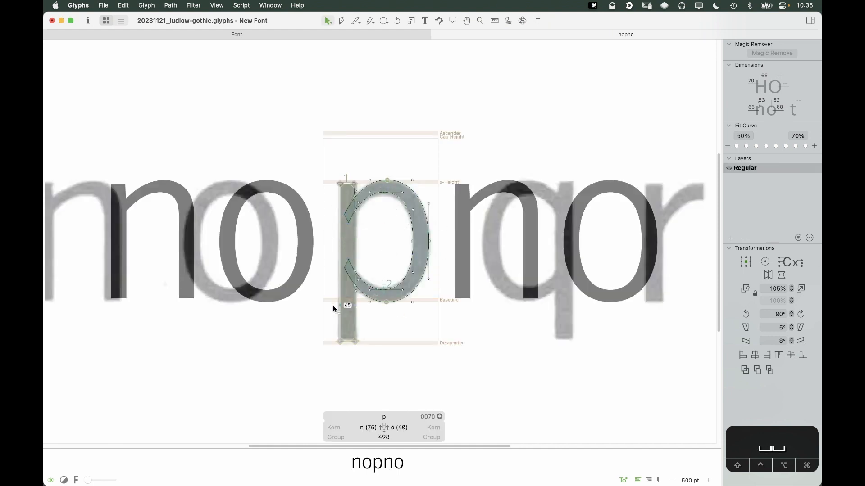
{"action": "key", "text": "z"}
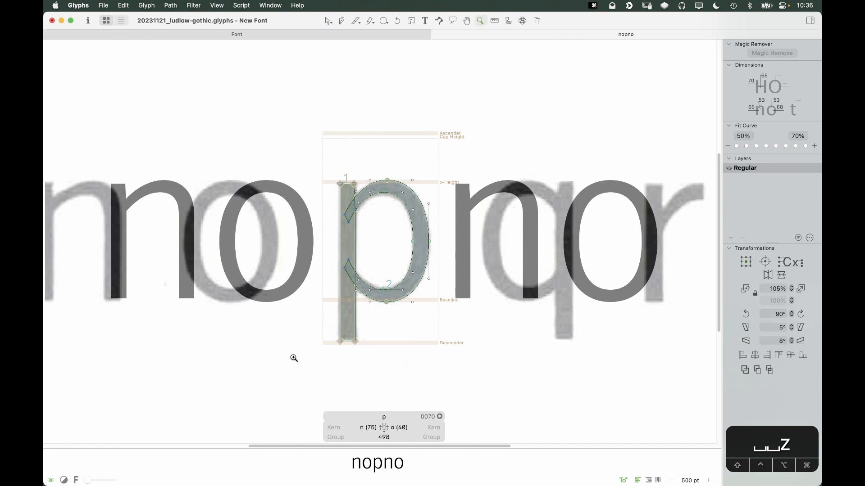
{"action": "left_click", "coordinate": [297, 354]}
{"action": "key", "text": "v"}
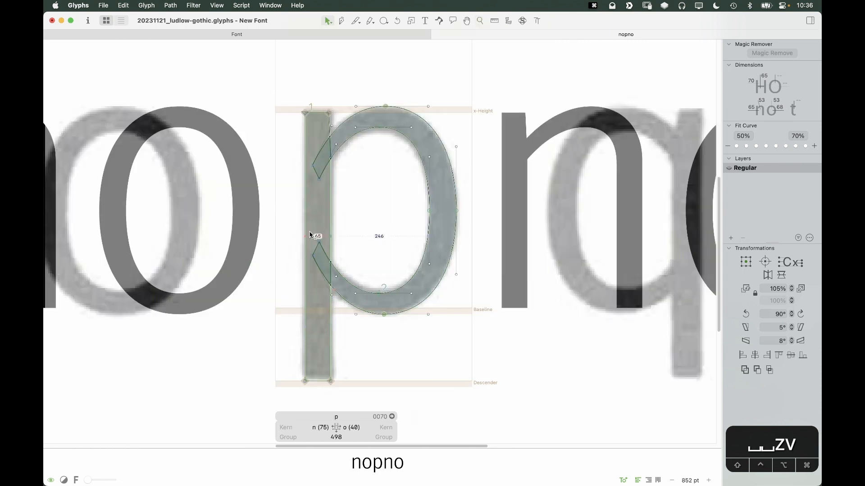
{"action": "left_click_drag", "start_coordinate": [310, 234], "coordinate": [332, 281]}
{"action": "key", "text": "BackSpace"}
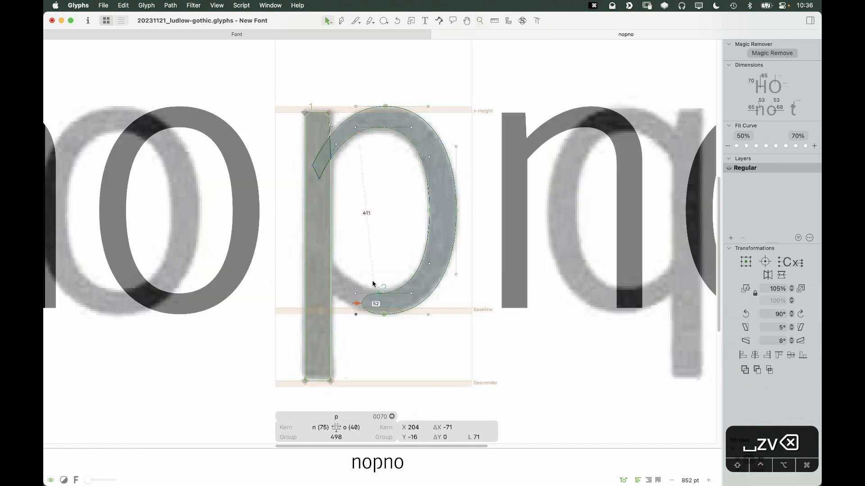
{"action": "left_click_drag", "start_coordinate": [373, 262], "coordinate": [344, 321]}
{"action": "key", "text": "alt+BackSpace"}
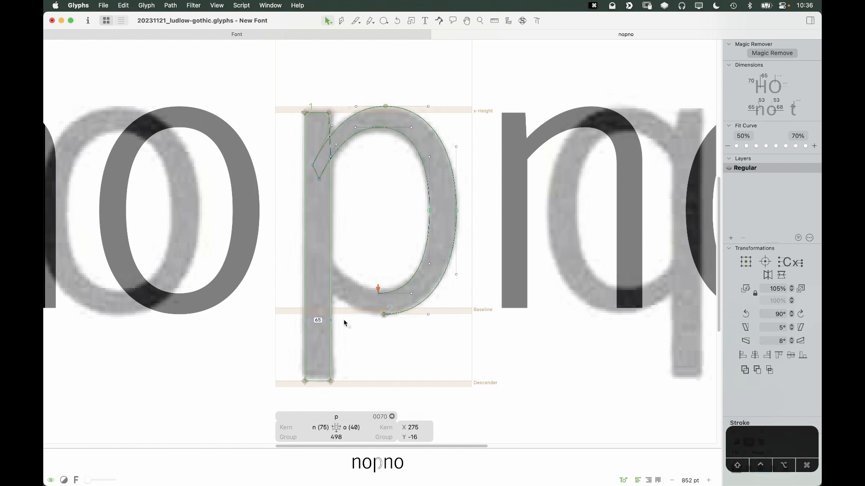
Step: Delete the lower-right quarter of the bowl, leaving only the upper arch attached to the stem
{"action": "left_click", "coordinate": [380, 204]}
{"action": "mouse_move", "coordinate": [396, 78]}
{"action": "left_mouse_down"}
{"action": "mouse_move", "coordinate": [338, 144]}
{"action": "mouse_move", "coordinate": [391, 86]}
{"action": "left_mouse_up"}
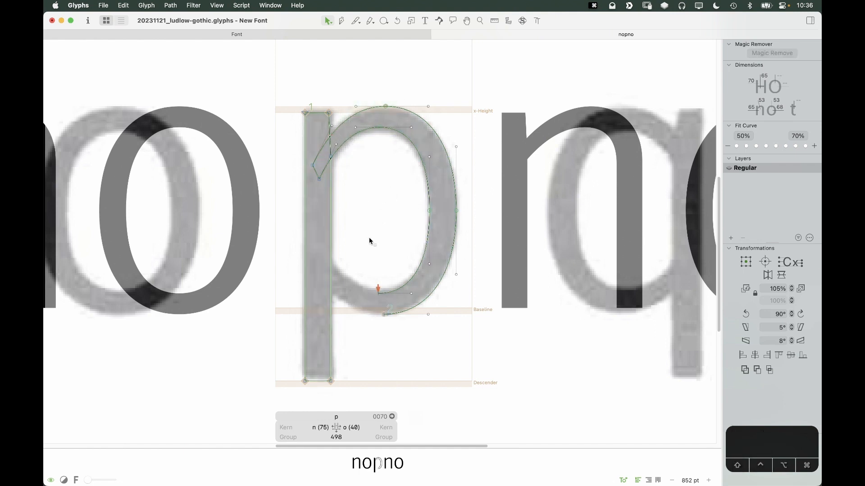
{"action": "left_click_drag", "start_coordinate": [371, 242], "coordinate": [490, 363]}
{"action": "key", "text": "alt+BackSpace"}
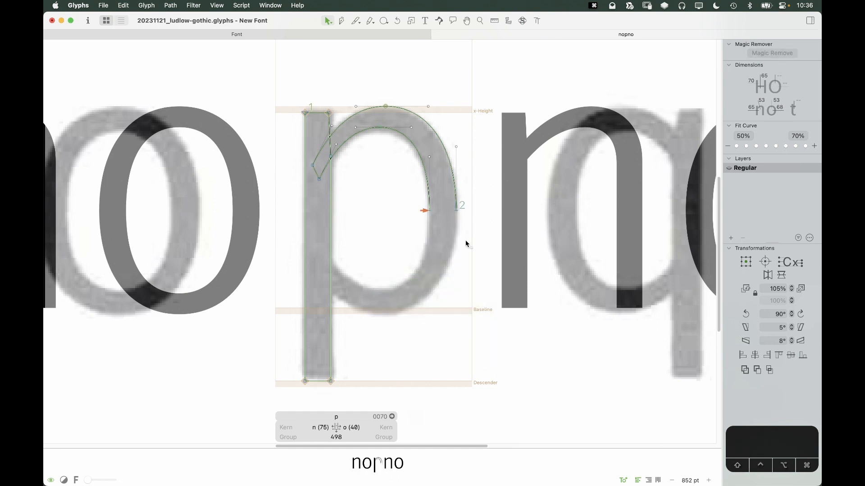
Step: Duplicate the remaining upper arch in place and flip the copy vertically
{"action": "double_click", "coordinate": [420, 154]}
{"action": "key", "text": "super+c"}
{"action": "key", "text": "super+v"}
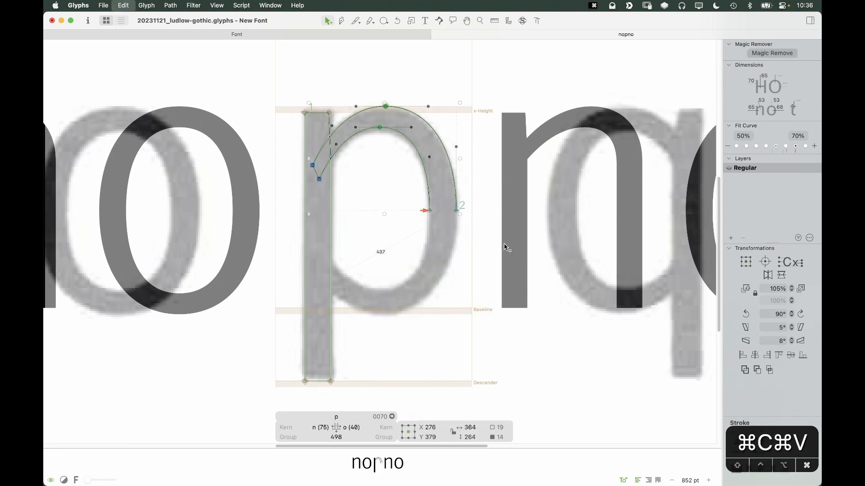
{"action": "left_click", "coordinate": [781, 275]}
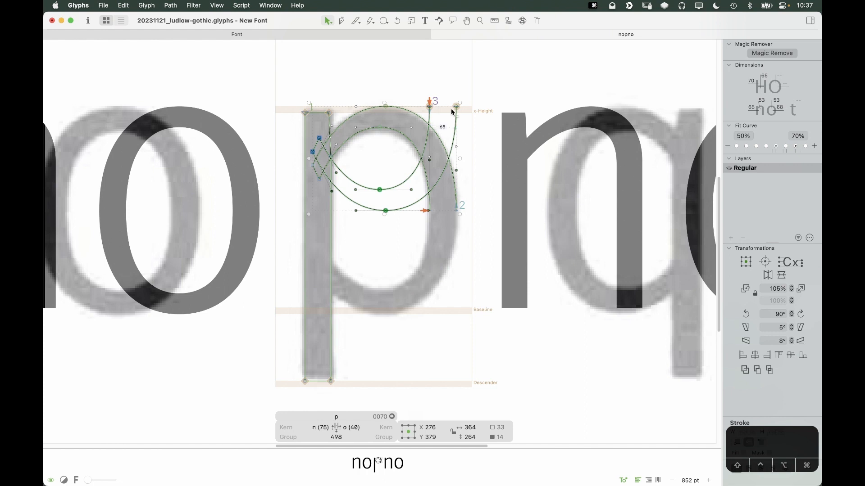
Step: Move the flipped arch down to Y 115 so its open ends join those of the upper arch
{"action": "left_click_drag", "start_coordinate": [457, 107], "coordinate": [457, 222]}
{"action": "key", "text": "z"}
{"action": "left_click_drag", "start_coordinate": [476, 180], "coordinate": [381, 254]}
{"action": "key", "text": "v"}
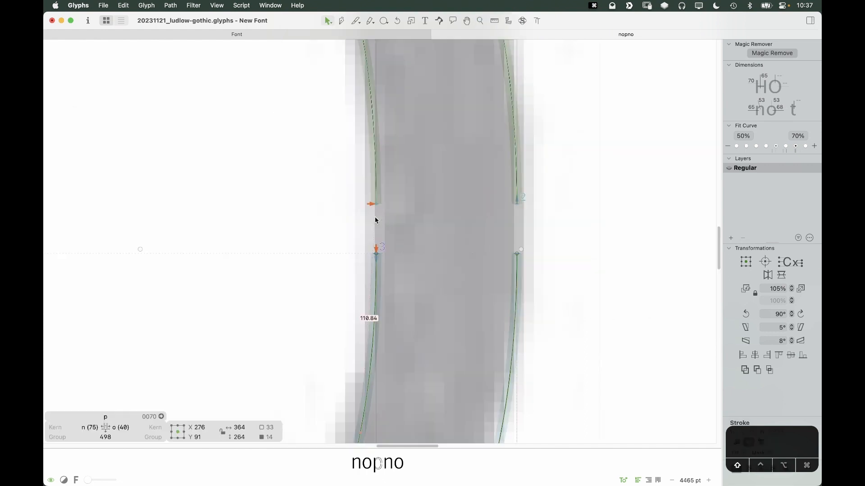
{"action": "key", "text": "shift+Up"}
{"action": "key", "text": "Up"}
{"action": "key", "text": "Up"}
{"action": "key", "text": "Up"}
{"action": "key", "text": "Up"}
{"action": "key", "text": "Up"}
{"action": "key", "text": "Up"}
{"action": "key", "text": "Up"}
{"action": "key", "text": "Up"}
{"action": "key", "text": "Up"}
{"action": "key", "text": "Up"}
{"action": "key", "text": "Up"}
{"action": "key", "text": "Up"}
{"action": "key", "text": "Up"}
{"action": "key", "text": "Up"}
{"action": "key", "text": "Up"}
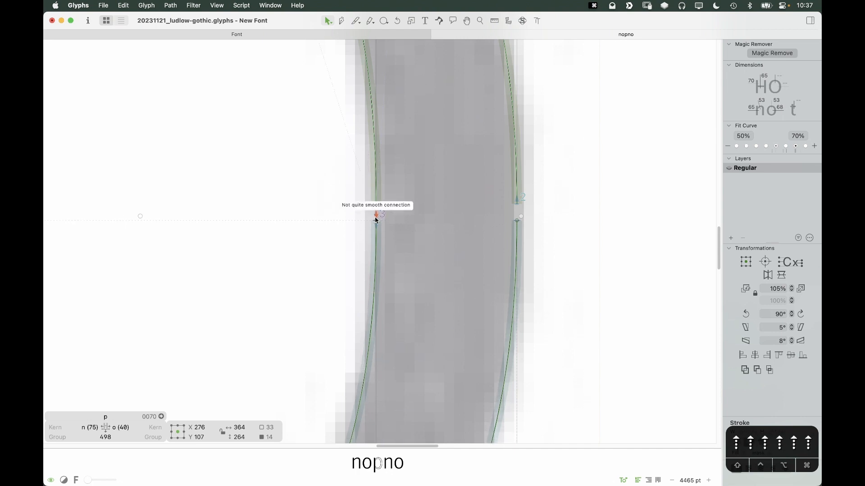
{"action": "key", "text": "Up"}
{"action": "key", "text": "Up"}
{"action": "key", "text": "Up"}
{"action": "key", "text": "Up"}
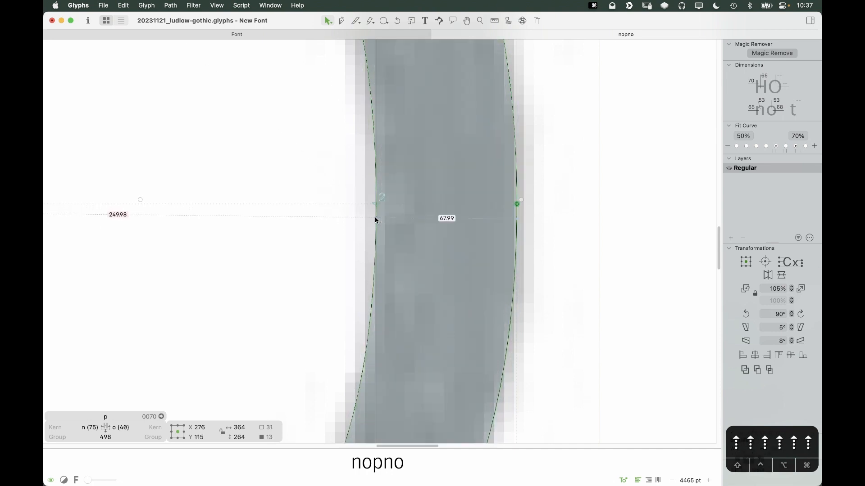
{"action": "key", "text": "super+0"}
{"action": "left_click", "coordinate": [326, 201]}
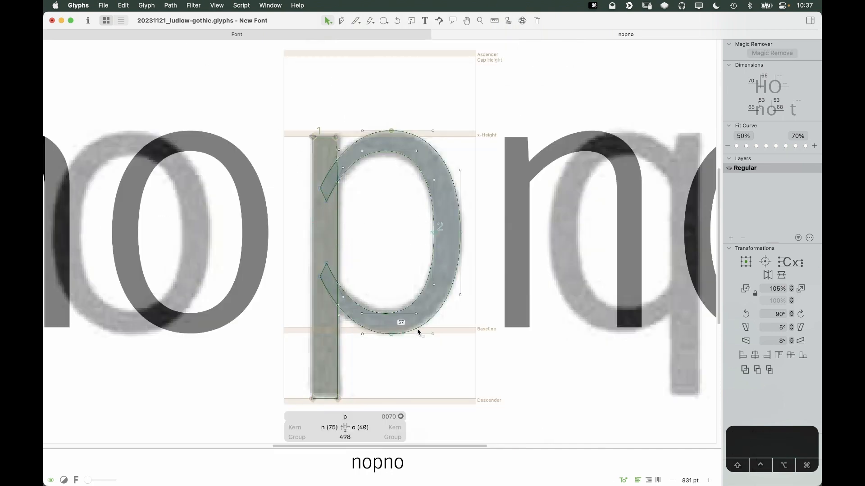
Step: Select the bowl's bottom nodes, their handles and the ends inside the stem, and nudge them up by 1 unit
{"action": "key", "text": "z"}
{"action": "left_click_drag", "start_coordinate": [457, 295], "coordinate": [343, 355]}
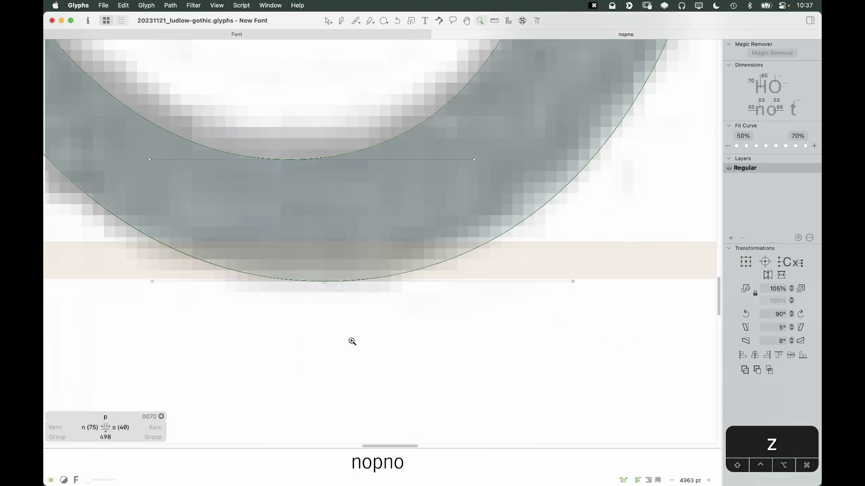
{"action": "key", "text": "v"}
{"action": "key", "text": "super+minus"}
{"action": "key", "text": "super+minus"}
{"action": "key", "text": "super+minus"}
{"action": "key", "text": "space"}
{"action": "left_click_drag", "start_coordinate": [331, 249], "coordinate": [359, 295]}
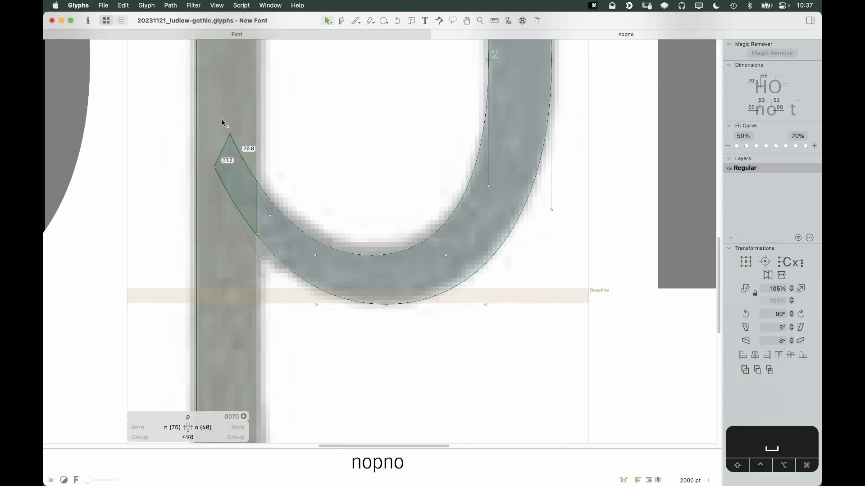
{"action": "left_click_drag", "start_coordinate": [222, 122], "coordinate": [205, 180]}
{"action": "left_click_drag", "start_coordinate": [287, 203], "coordinate": [242, 275]}
{"action": "left_click_drag", "start_coordinate": [303, 229], "coordinate": [557, 309]}
{"action": "left_click_drag", "start_coordinate": [601, 169], "coordinate": [445, 218]}
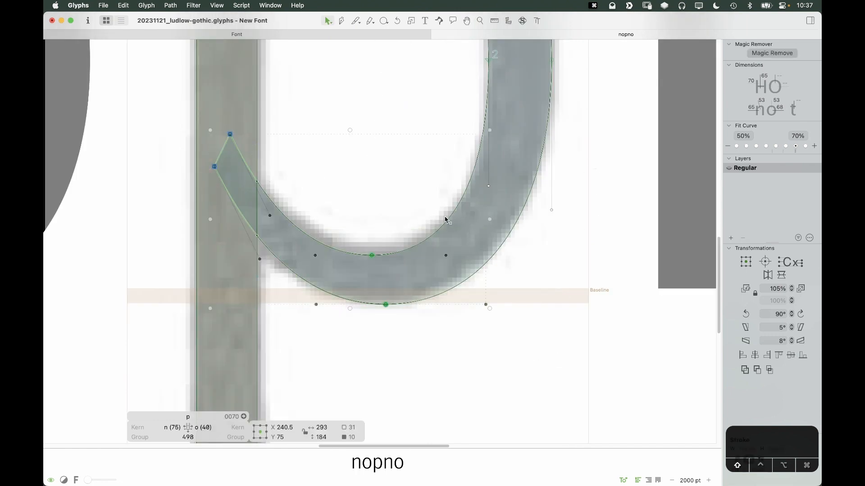
{"action": "key", "text": "Up"}
{"action": "left_click", "coordinate": [433, 361]}
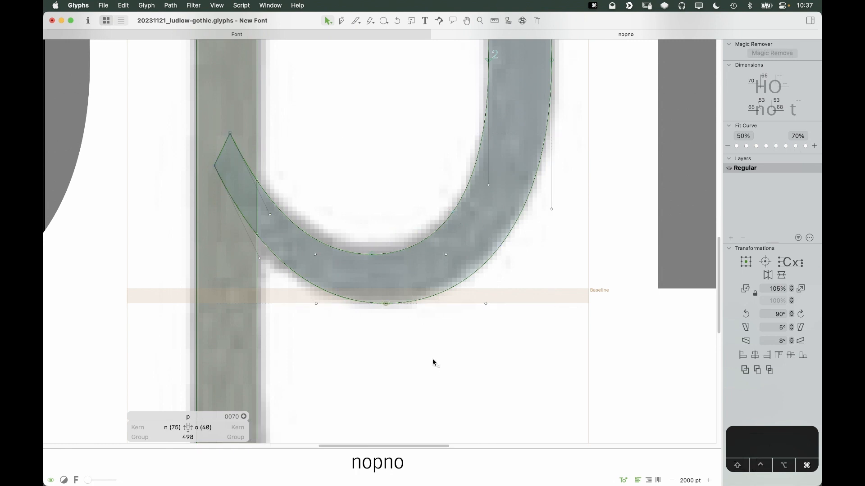
Step: Examine the rebuilt p against the scan and in the filled preview of nopno
{"action": "key", "text": "super+minus"}
{"action": "key", "text": "space"}
{"action": "scroll", "coordinate": [370, 136], "scroll_direction": "up", "scroll_amount": 6}
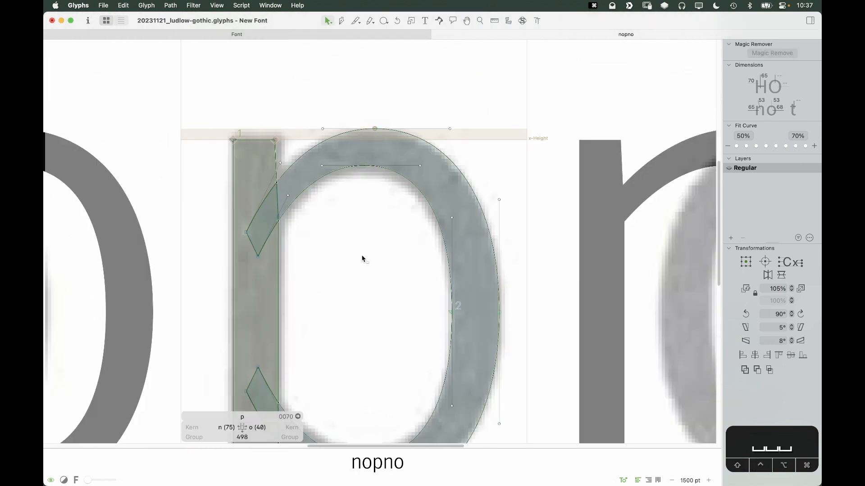
{"action": "key", "text": "super+minus"}
{"action": "key", "text": "space"}
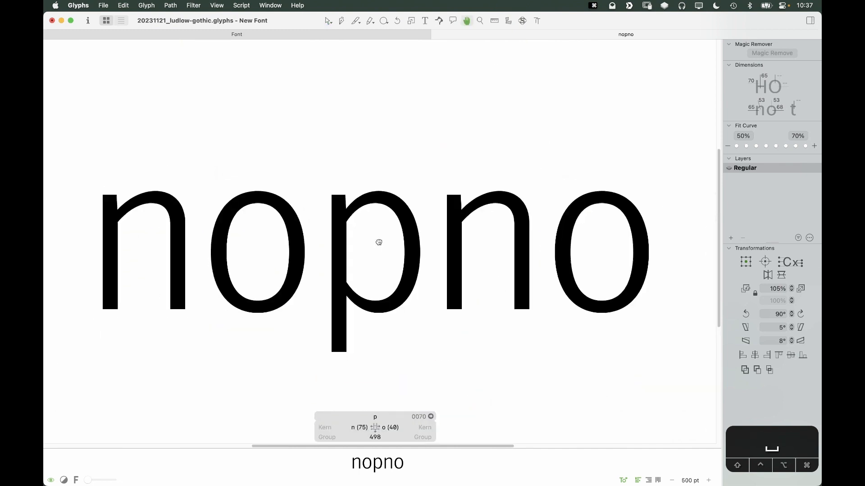
{"action": "key", "text": "t"}
{"action": "key", "text": "Escape"}
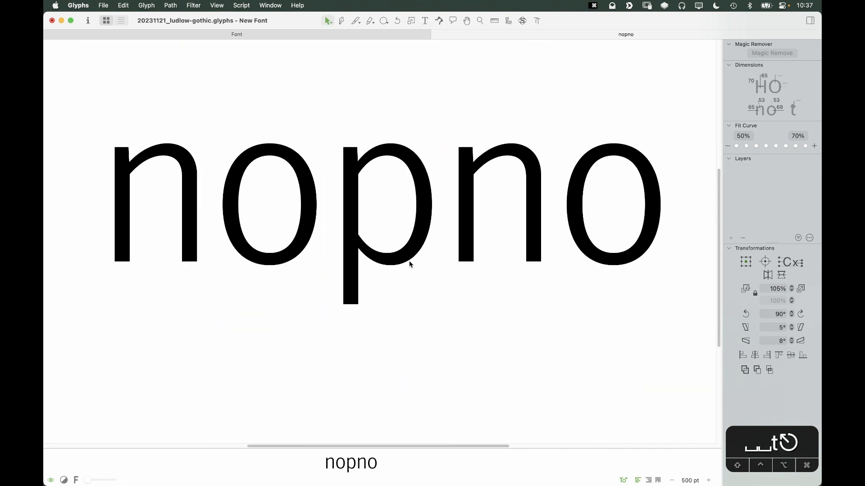
Step: Open the p for editing and examine the nodes and handles where the lower bowl joins the stem
{"action": "double_click", "coordinate": [382, 239]}
{"action": "key", "text": "z"}
{"action": "left_click_drag", "start_coordinate": [294, 313], "coordinate": [465, 178]}
{"action": "key", "text": "v"}
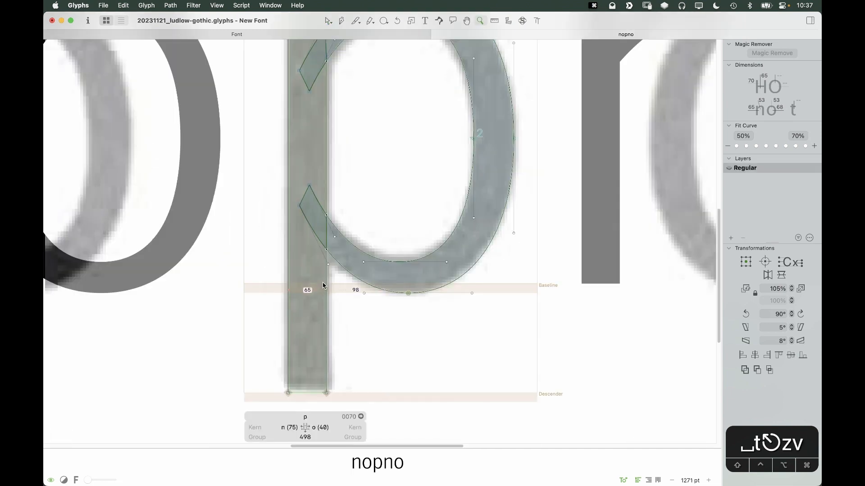
{"action": "key", "text": "space"}
{"action": "left_click_drag", "start_coordinate": [379, 289], "coordinate": [379, 344]}
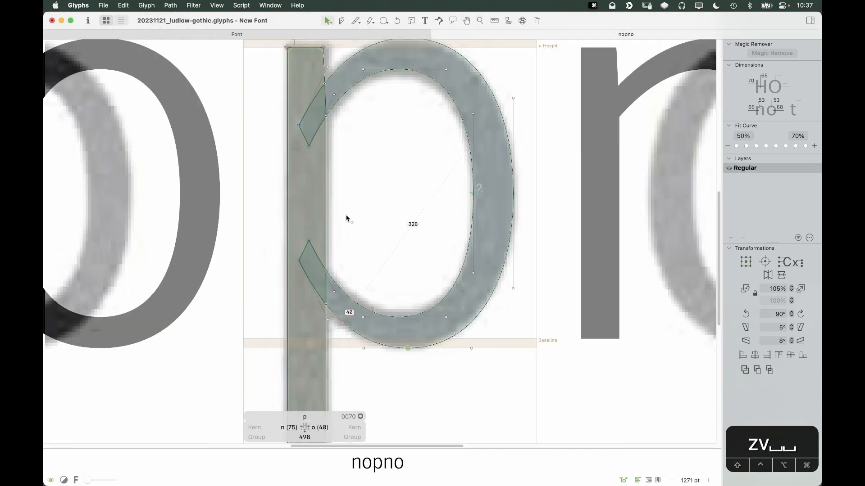
{"action": "left_click_drag", "start_coordinate": [366, 267], "coordinate": [336, 323]}
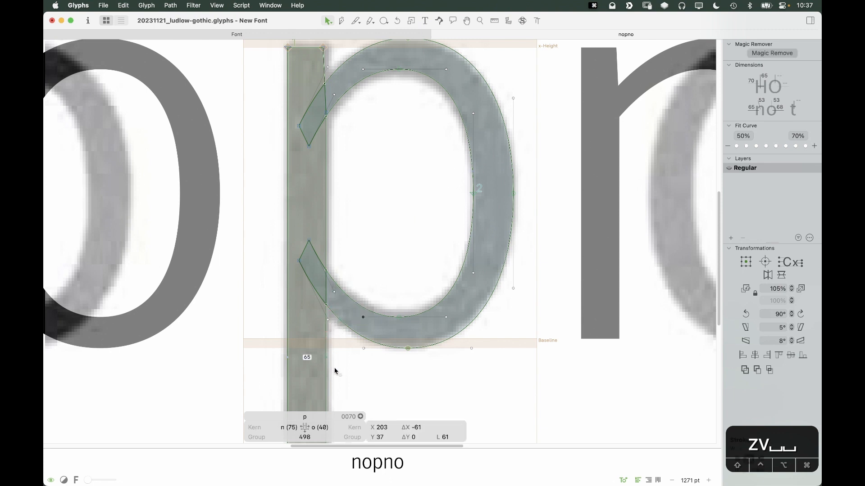
{"action": "left_click", "coordinate": [353, 352]}
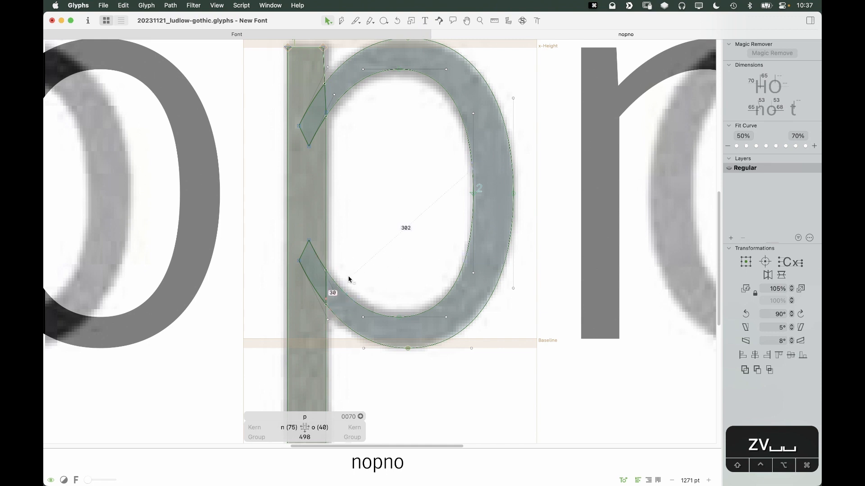
Step: Move the lower bowl's outer end node inside the stem down to Y 123
{"action": "left_click", "coordinate": [302, 257]}
{"action": "left_click", "coordinate": [303, 265]}
{"action": "left_click", "coordinate": [300, 261]}
{"action": "key", "text": "alt+shift+Down"}
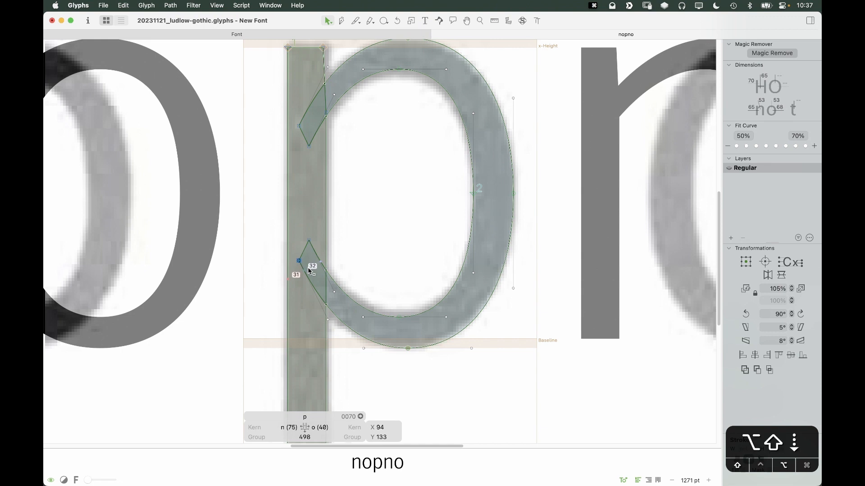
{"action": "key", "text": "alt+shift+Down"}
{"action": "key", "text": "space"}
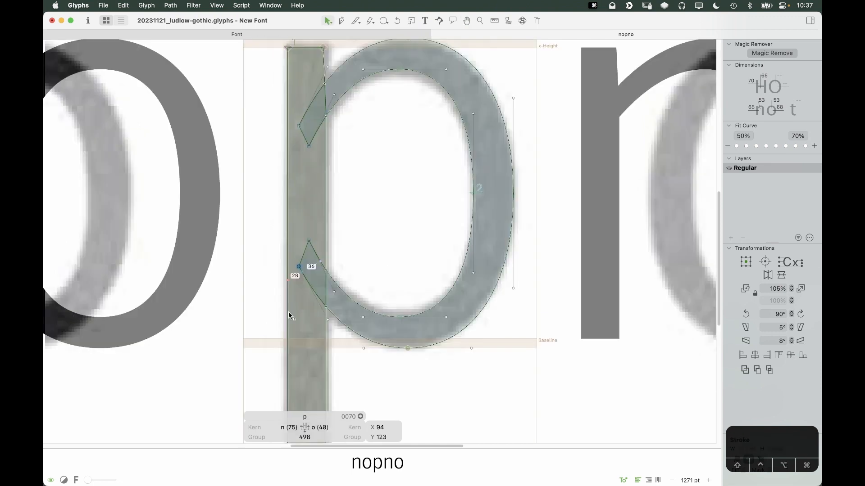
Step: Undo the last node move, and nudge both handles of the lower outer curve left until the selection's X is 169.5
{"action": "key", "text": "super+z"}
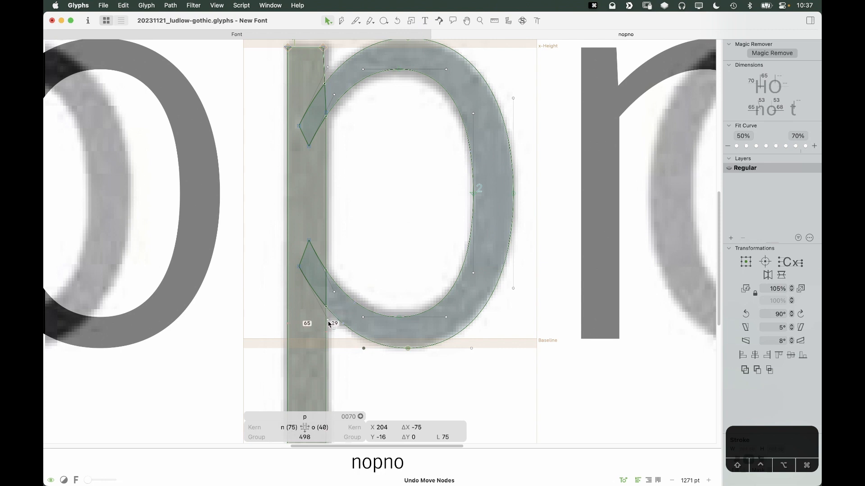
{"action": "left_click", "coordinate": [328, 320]}
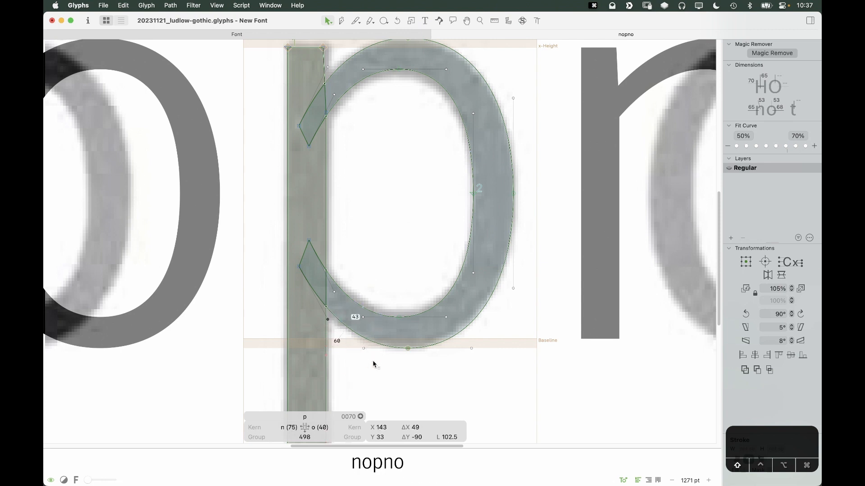
{"action": "key", "text": "space"}
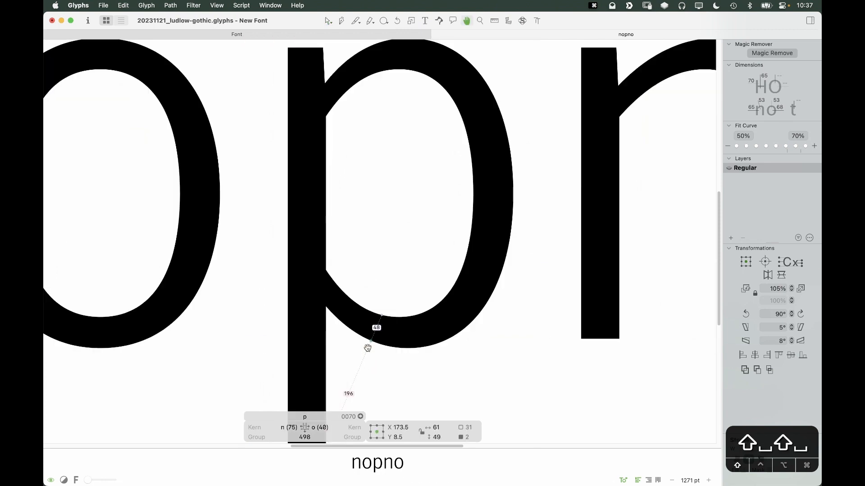
{"action": "left_click_drag", "start_coordinate": [326, 206], "coordinate": [464, 295]}
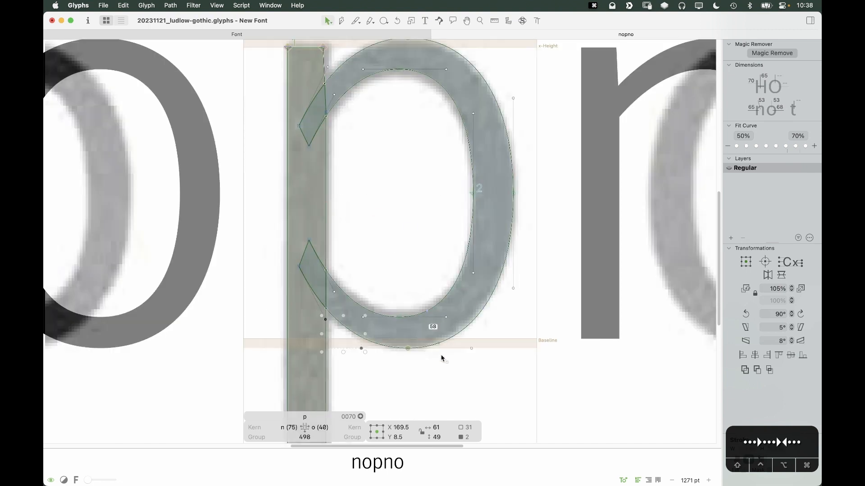
{"action": "scroll", "coordinate": [426, 282], "scroll_direction": "down", "scroll_amount": 3}
{"action": "key", "text": "space"}
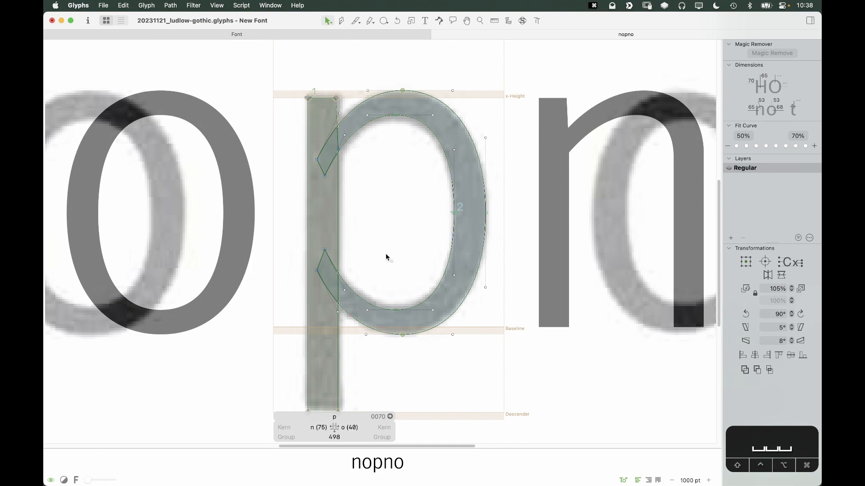
{"action": "key", "text": "space"}
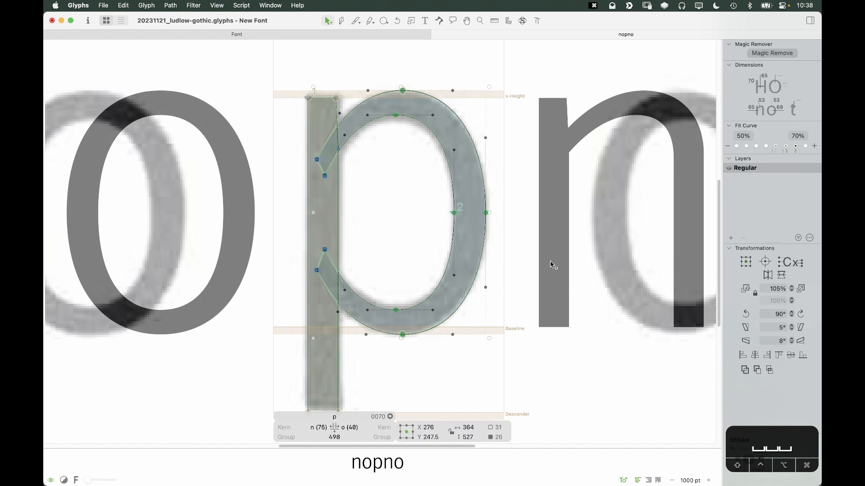
Step: Select all the bowl's outer curve segments and apply the fifth Fit Curve step between 50% and 70%
{"action": "left_click", "coordinate": [392, 324]}
{"action": "left_click", "coordinate": [334, 295]}
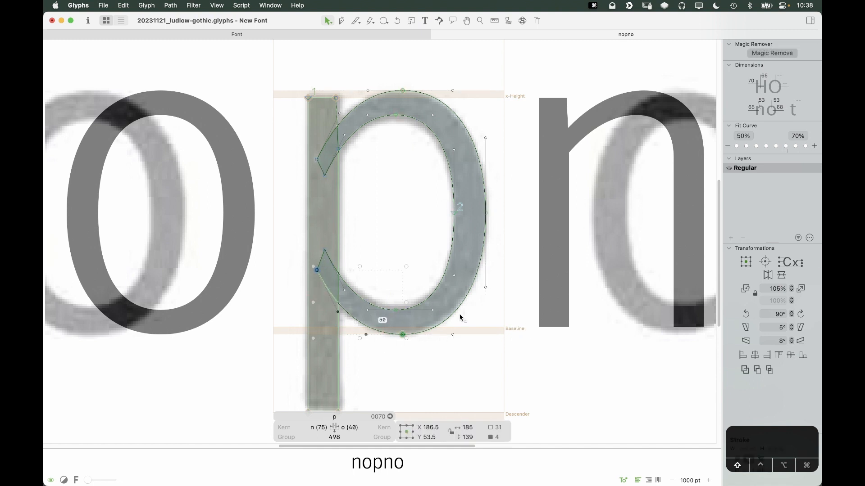
{"action": "left_click", "coordinate": [463, 303], "text": "shift"}
{"action": "left_click", "coordinate": [466, 130], "text": "shift"}
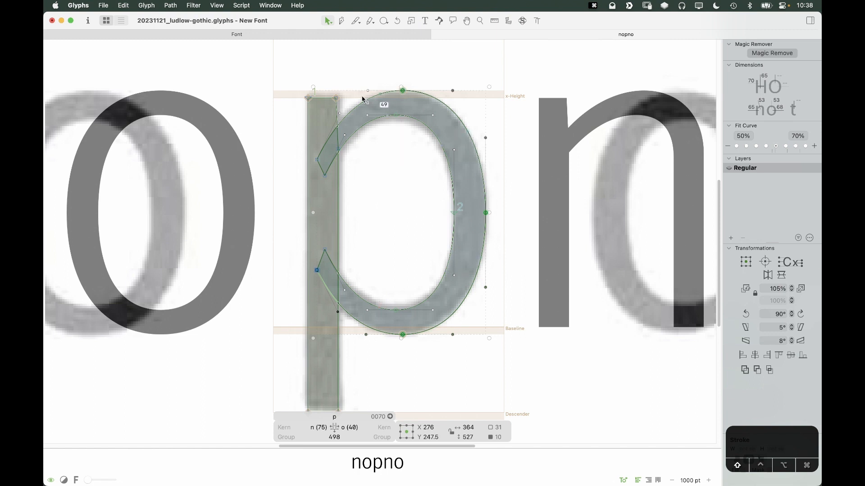
{"action": "left_click", "coordinate": [776, 146]}
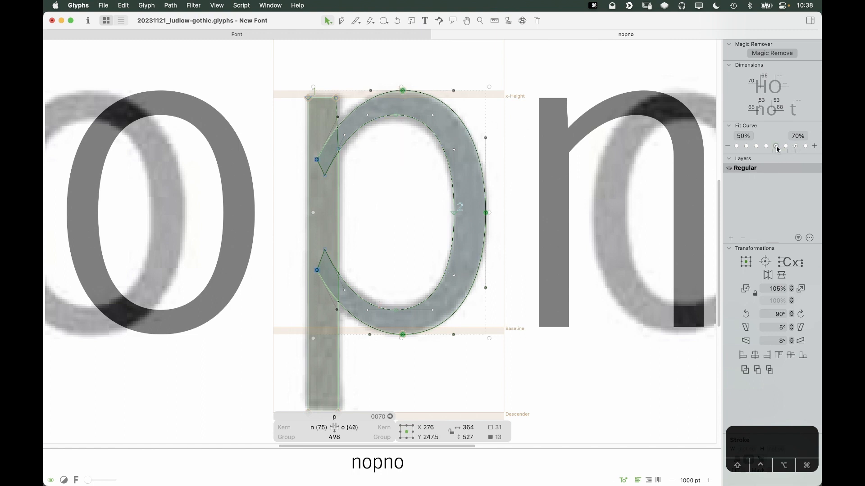
{"action": "key", "text": "space"}
{"action": "key", "text": "space"}
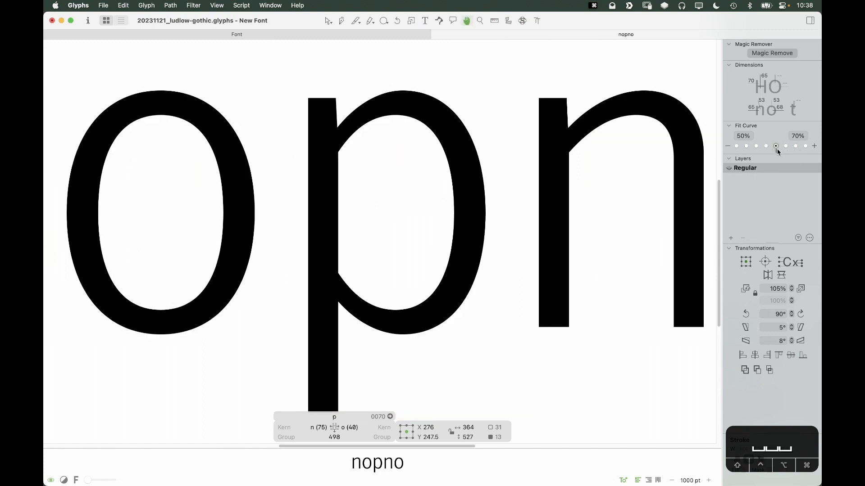
Step: Select the bowl's top and bottom outer extreme nodes and nudge both left to X 269
{"action": "left_click", "coordinate": [410, 75]}
{"action": "left_click_drag", "start_coordinate": [396, 99], "coordinate": [390, 101]}
{"action": "left_click_drag", "start_coordinate": [413, 325], "coordinate": [365, 340]}
{"action": "key", "text": "space"}
{"action": "key", "text": "Left"}
{"action": "key", "text": "Left"}
{"action": "key", "text": "Left"}
{"action": "key", "text": "Left"}
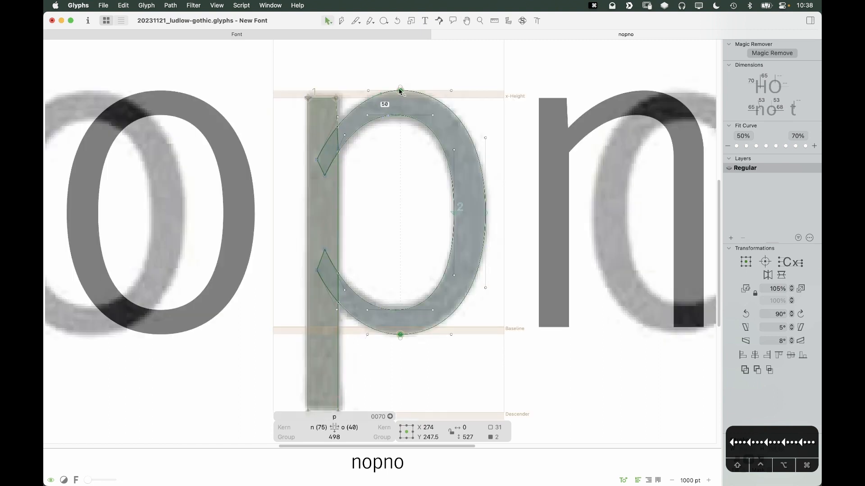
{"action": "key", "text": "Left"}
{"action": "key", "text": "Left"}
{"action": "key", "text": "Left"}
{"action": "key", "text": "Left"}
{"action": "key", "text": "space"}
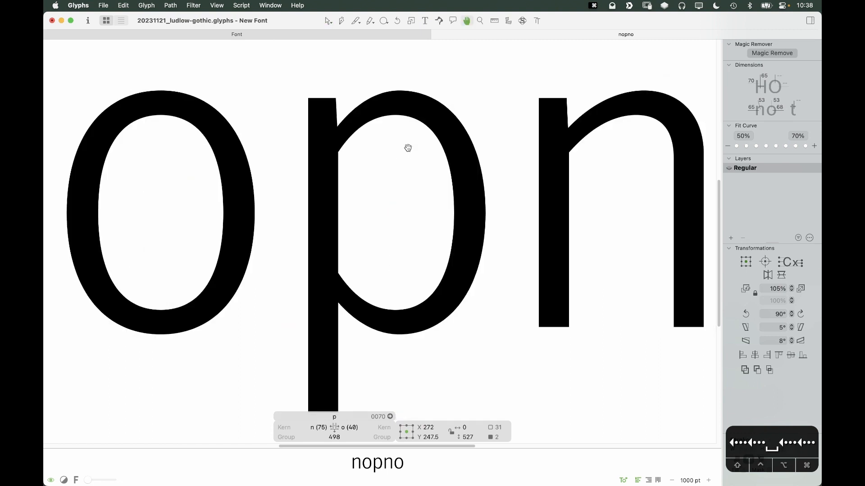
{"action": "key", "text": "Left"}
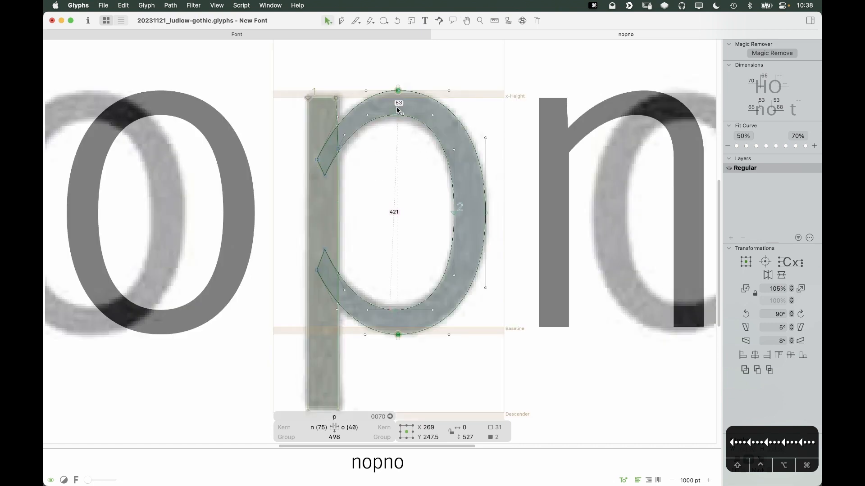
Step: Select the bowl's inner curve segments and apply the sixth Fit Curve step between 50% and 70%
{"action": "left_click", "coordinate": [377, 141]}
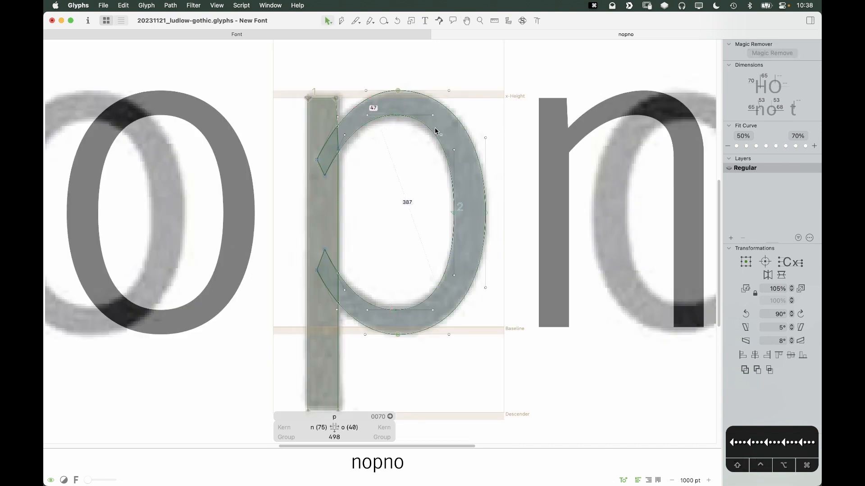
{"action": "left_click", "coordinate": [368, 121]}
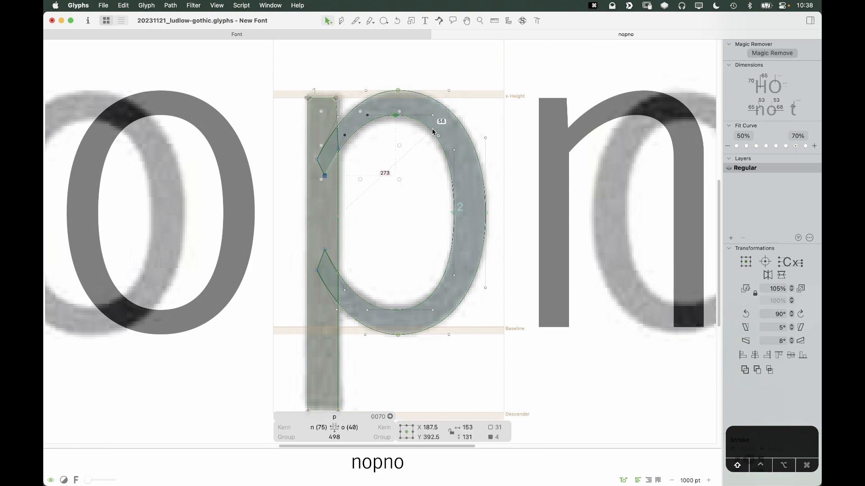
{"action": "double_click", "coordinate": [452, 205]}
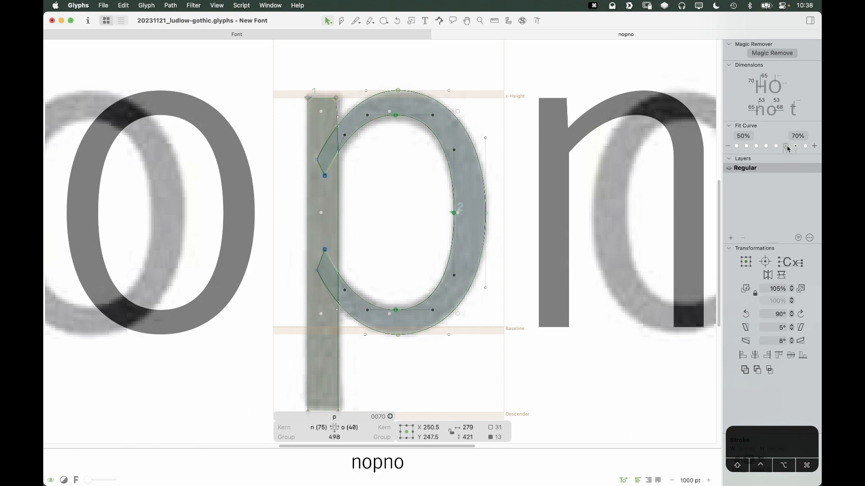
{"action": "left_click", "coordinate": [399, 256]}
{"action": "key", "text": "space"}
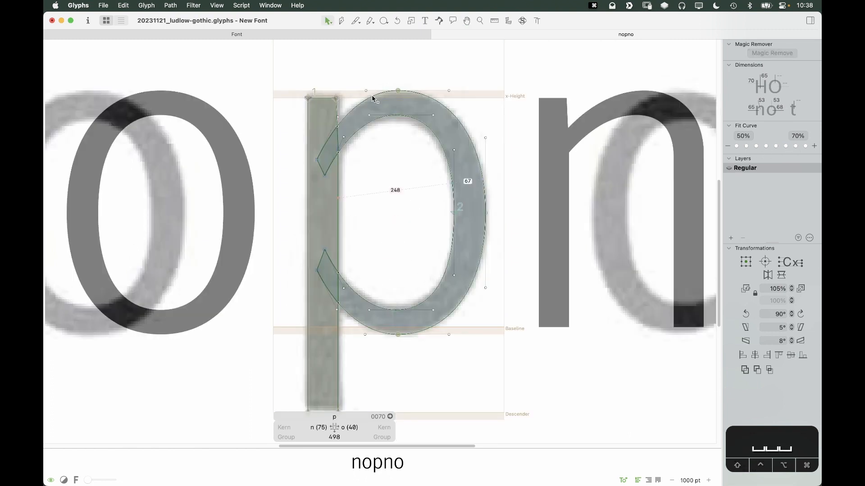
Step: Reapply the fifth Fit Curve step to the bowl's outer curve segments with the shifted extremes
{"action": "left_click", "coordinate": [368, 109]}
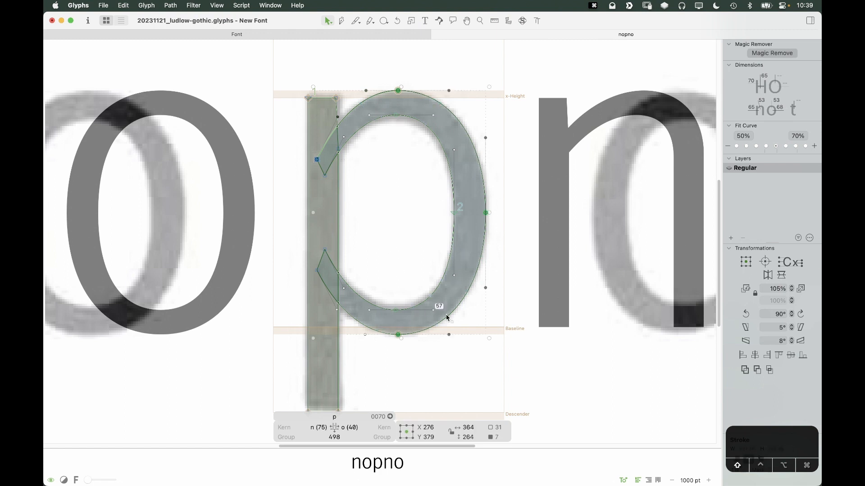
{"action": "left_click", "coordinate": [360, 323], "text": "shift"}
{"action": "left_click", "coordinate": [775, 146]}
{"action": "key", "text": "space"}
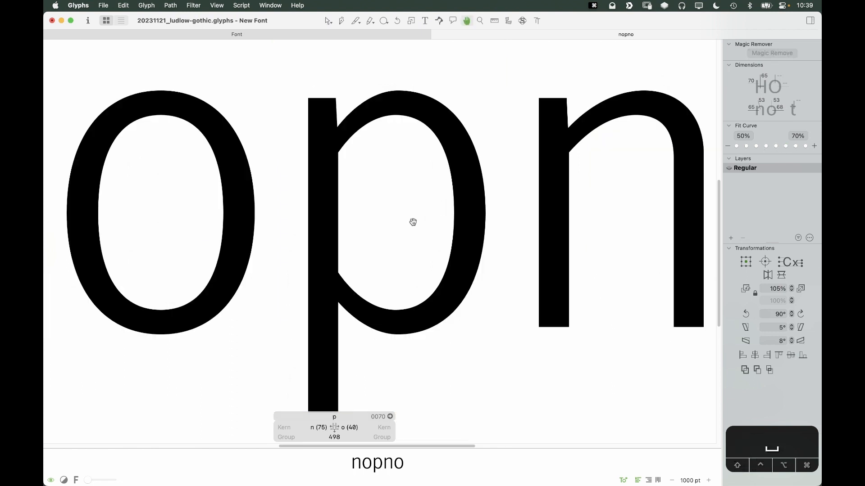
Step: Compare the p before and after the latest curve fits by undoing and redoing them
{"action": "key", "text": "super+z"}
{"action": "key", "text": "space"}
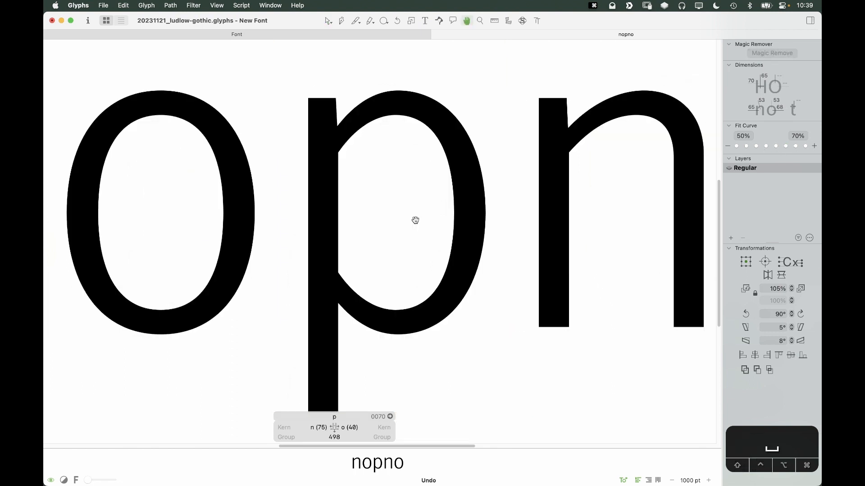
{"action": "key", "text": "super+z"}
{"action": "key", "text": "shift+super+z"}
{"action": "key", "text": "shift+super+z"}
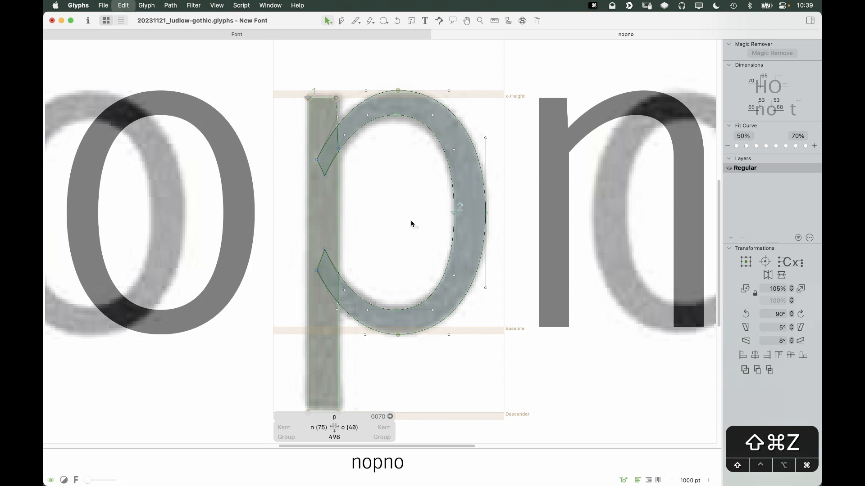
{"action": "key", "text": "super+minus"}
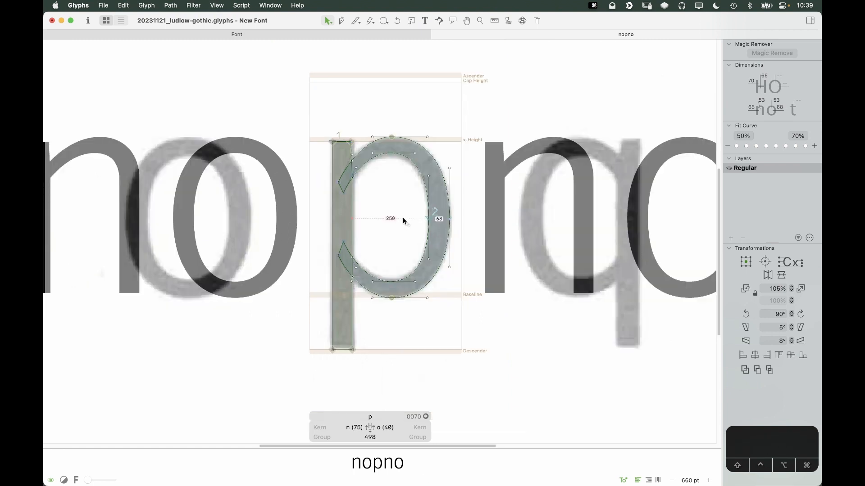
Step: Turn on the curvature overlay and slide the bowl's top outer node right to X 282, keeping its handles in place
{"action": "left_click", "coordinate": [524, 20]}
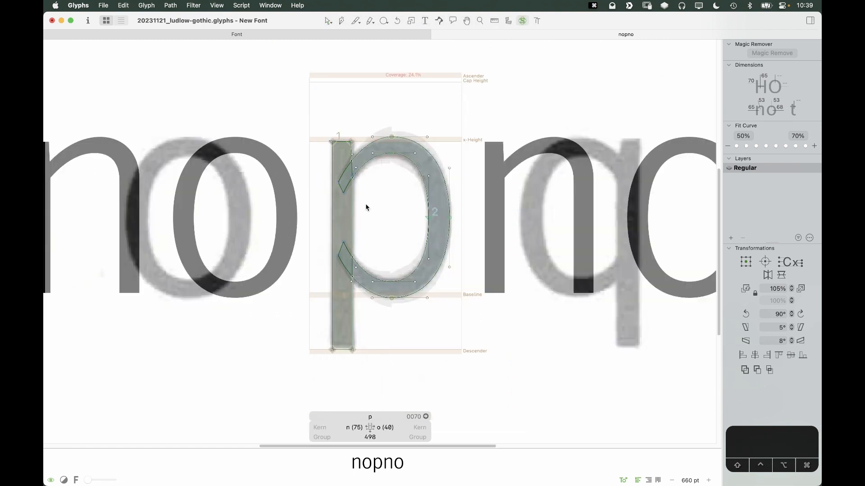
{"action": "key", "text": "super+equal"}
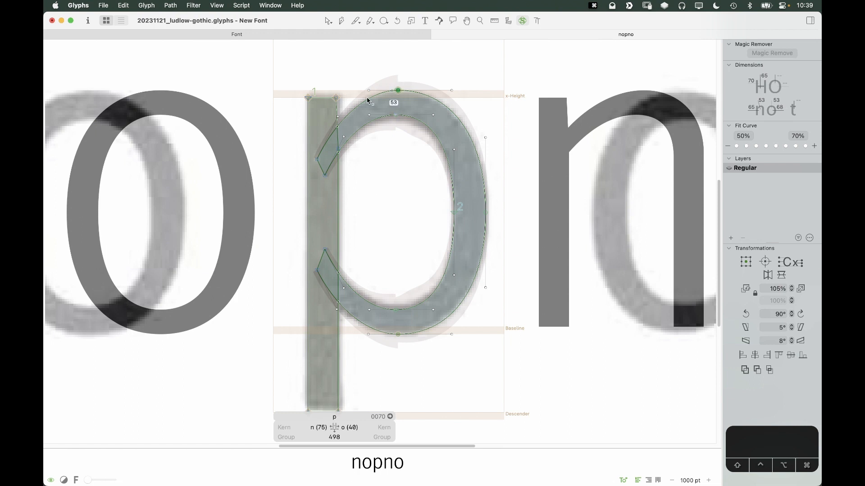
{"action": "key", "text": "alt+shift+Right"}
{"action": "key", "text": "alt+shift+Right"}
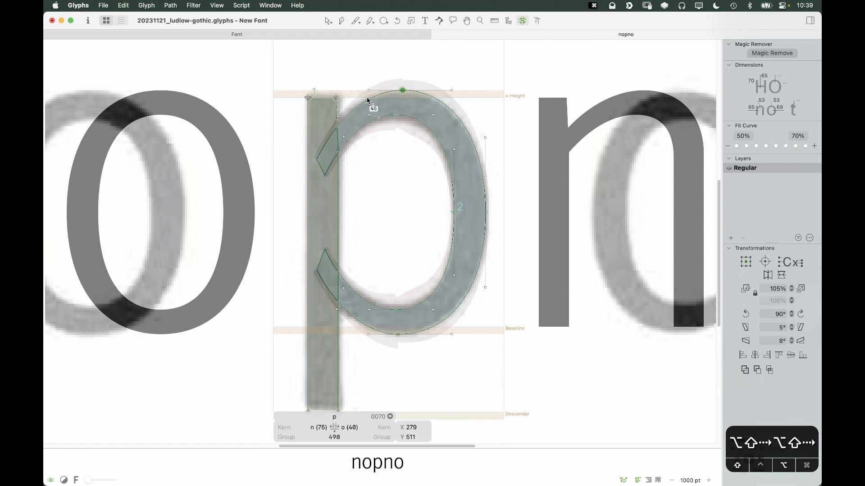
{"action": "key", "text": "alt+shift+Right"}
{"action": "key", "text": "space"}
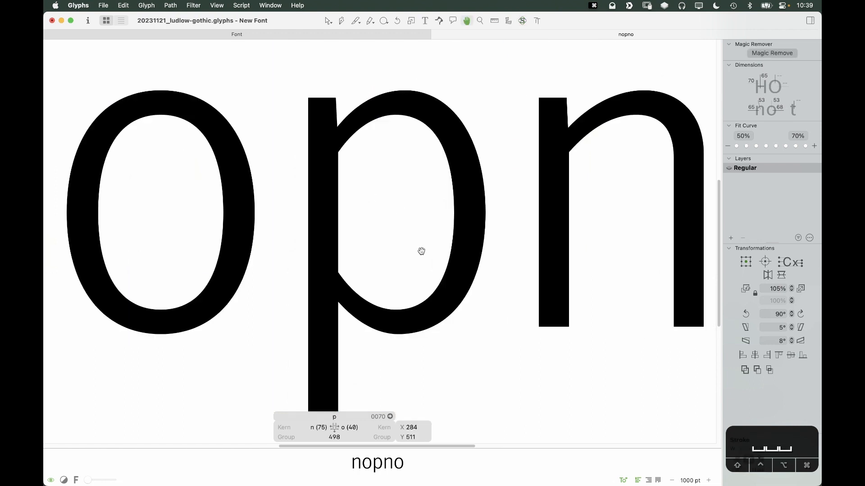
{"action": "key", "text": "alt+Left"}
{"action": "key", "text": "alt+Left"}
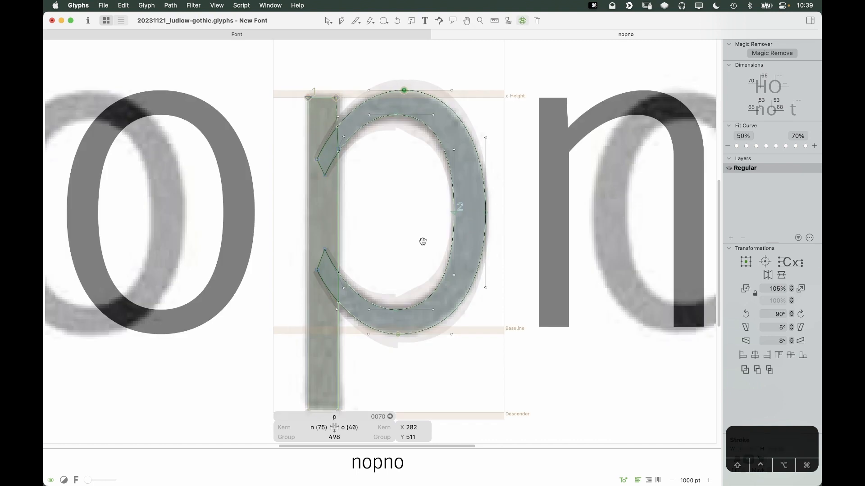
{"action": "key", "text": "space"}
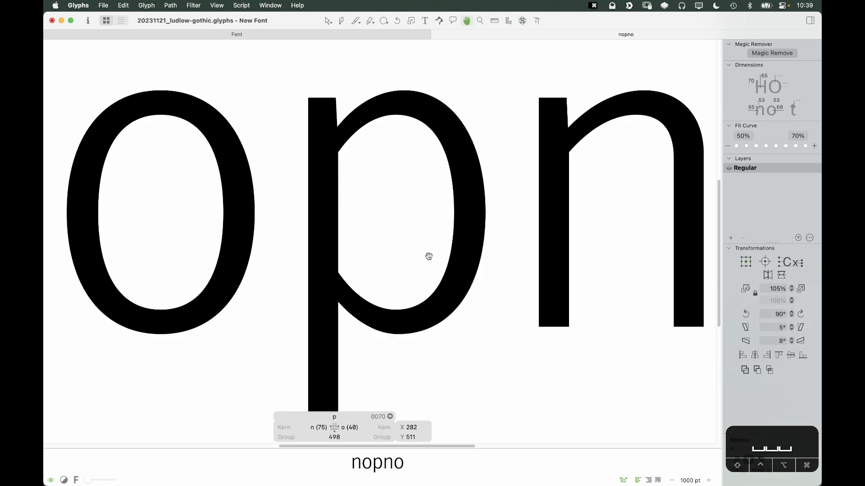
Step: Slide the bottom outer node of the p's bowl right to X 281, keeping its handles in place, and preview the glyph
{"action": "left_click", "coordinate": [400, 333]}
{"action": "key", "text": "alt+Right"}
{"action": "key", "text": "alt+Right"}
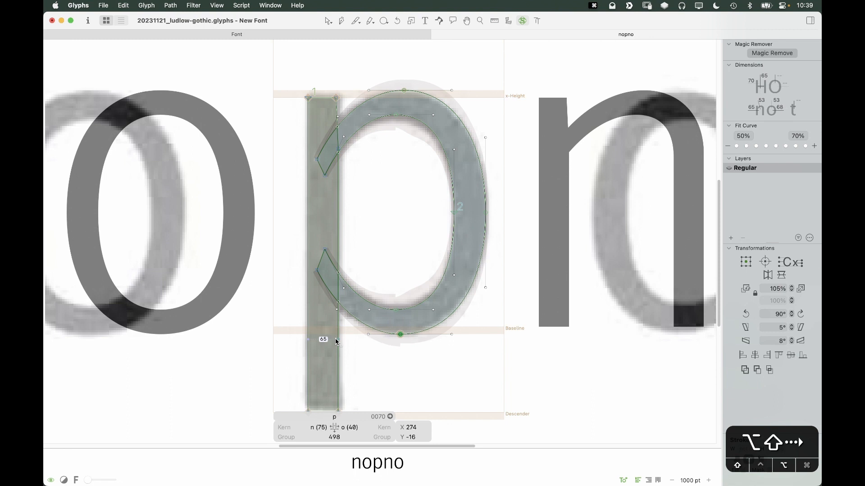
{"action": "key", "text": "space"}
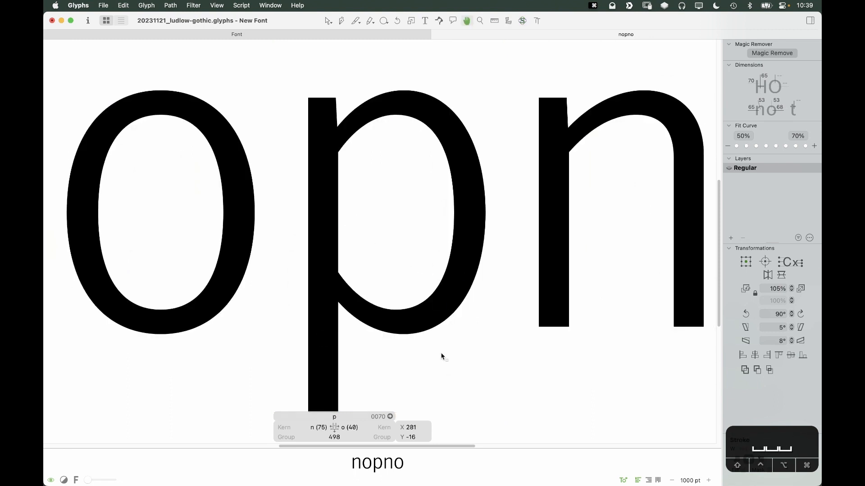
Step: Fine-tune the horizontal positions of the bowl's bottom and top inner nodes between their handles, placing the top one at X 268
{"action": "left_click", "coordinate": [395, 310]}
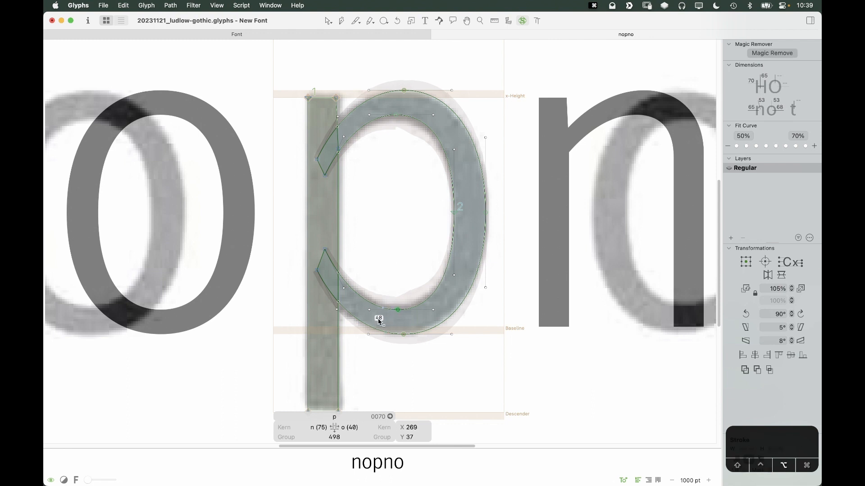
{"action": "key", "text": "alt+Right"}
{"action": "key", "text": "alt+Left"}
{"action": "key", "text": "alt+Left"}
{"action": "left_click", "coordinate": [395, 114]}
{"action": "key", "text": "alt+Left"}
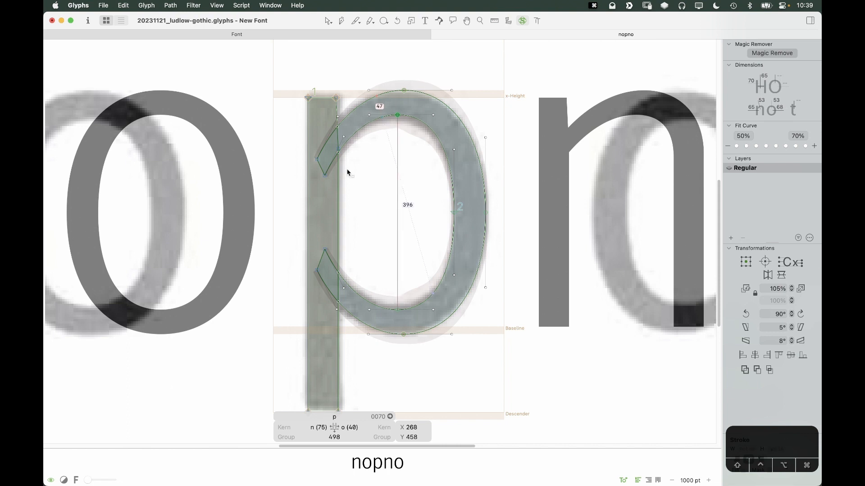
Step: Align the bowl's bottom outer node vertically with the top outer node at X 282, keeping the handles in place
{"action": "key", "text": "v"}
{"action": "left_click", "coordinate": [404, 90]}
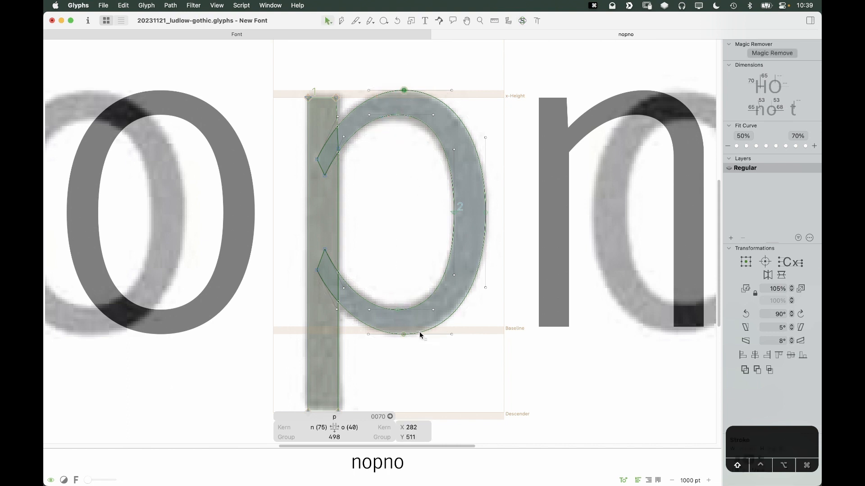
{"action": "left_click", "coordinate": [404, 335], "text": "shift"}
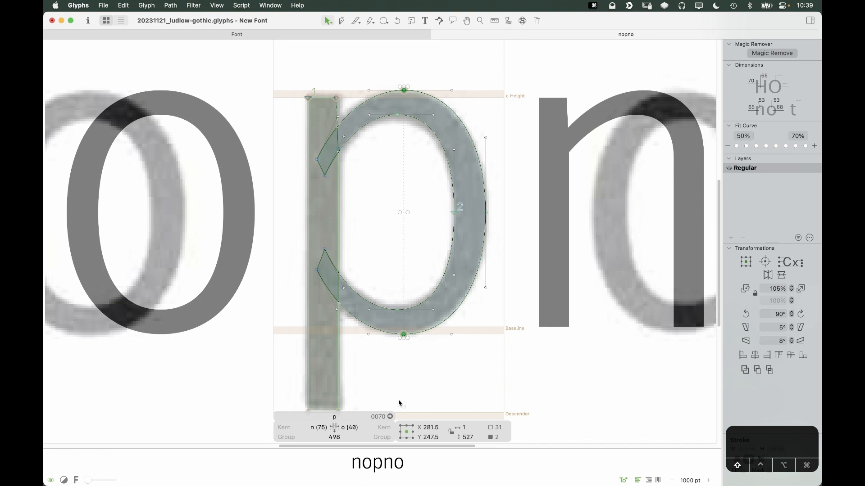
{"action": "left_click", "coordinate": [407, 398]}
{"action": "left_click", "coordinate": [404, 334]}
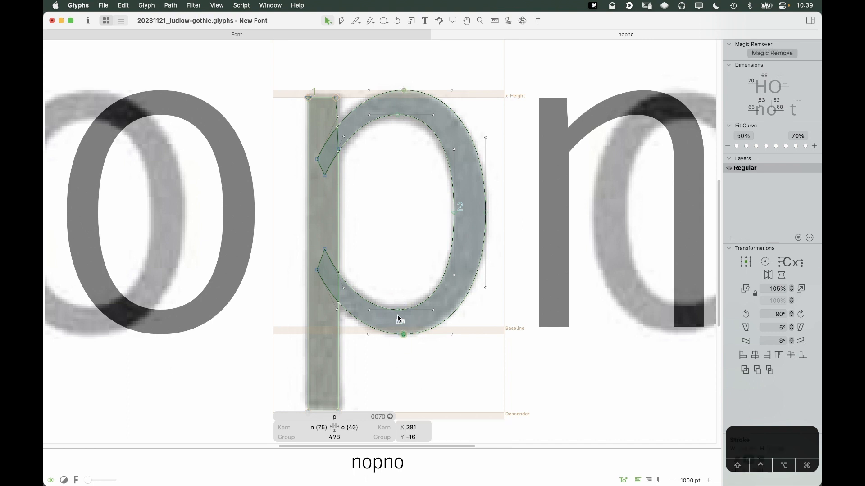
{"action": "key", "text": "alt"}
{"action": "left_click", "coordinate": [404, 90], "text": "shift"}
{"action": "left_click_drag", "start_coordinate": [413, 325], "coordinate": [380, 347]}
{"action": "key", "text": "alt+Right"}
{"action": "key", "text": "alt+Right"}
{"action": "left_click_drag", "start_coordinate": [389, 103], "coordinate": [390, 103]}
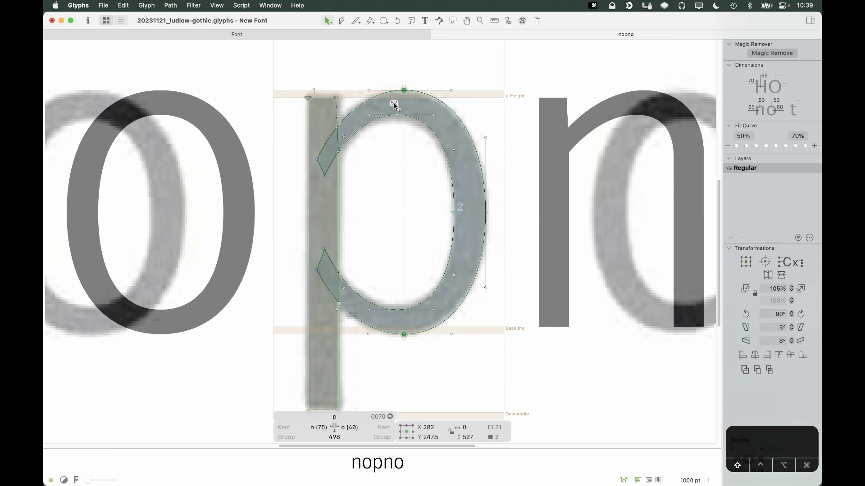
{"action": "left_click", "coordinate": [385, 195]}
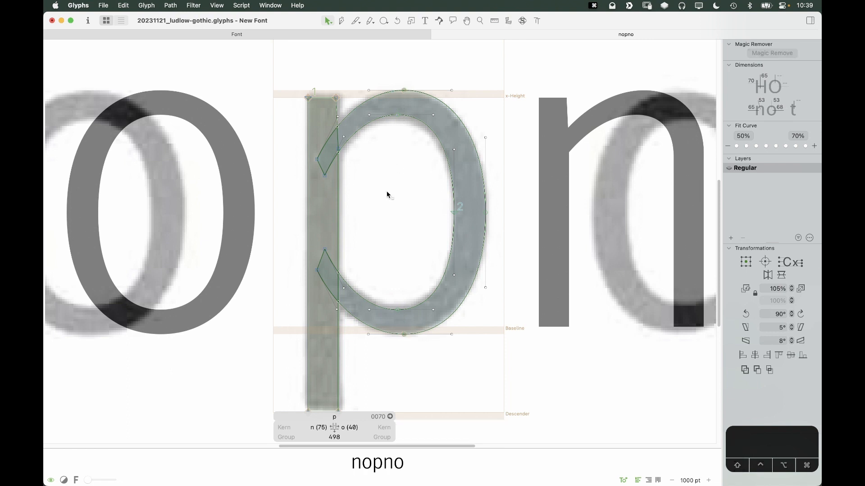
Step: Preview the word at a smaller size and insert a q after the p so the sample text reads nopqno
{"action": "key", "text": "super+minus"}
{"action": "key", "text": "space"}
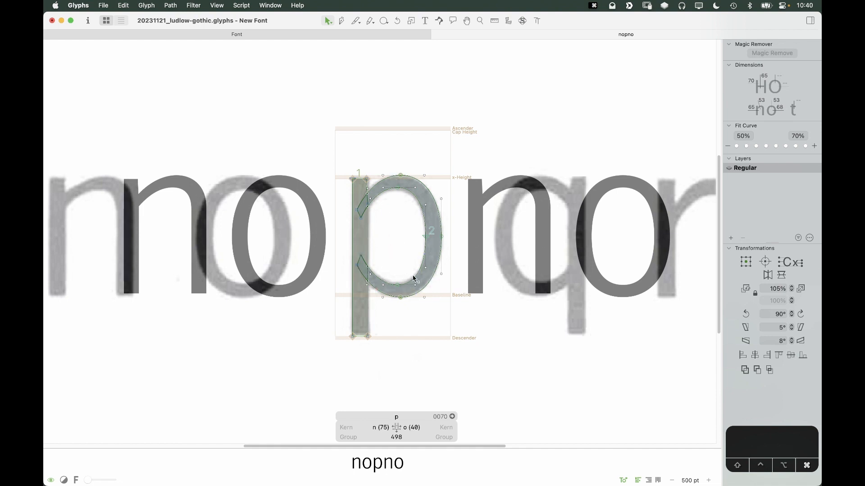
{"action": "scroll", "coordinate": [398, 238], "scroll_direction": "down", "scroll_amount": 5}
{"action": "key", "text": "t"}
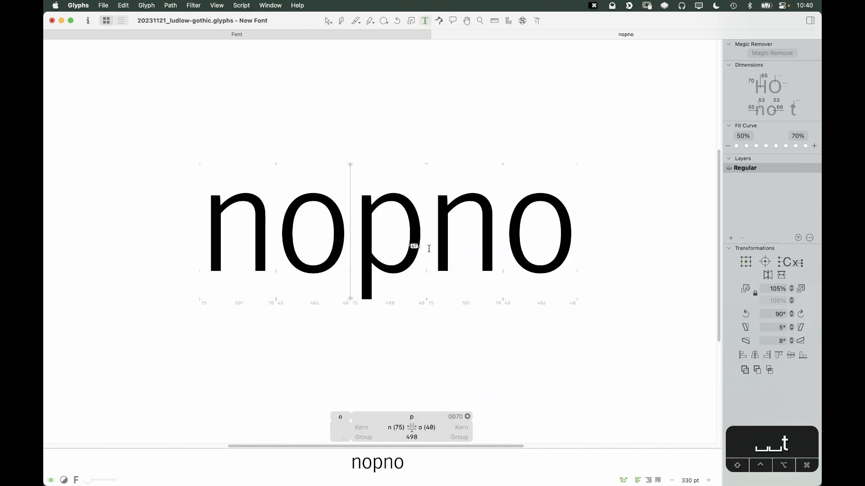
{"action": "left_click", "coordinate": [429, 248]}
{"action": "type", "text": "q"}
{"action": "key", "text": "Escape"}
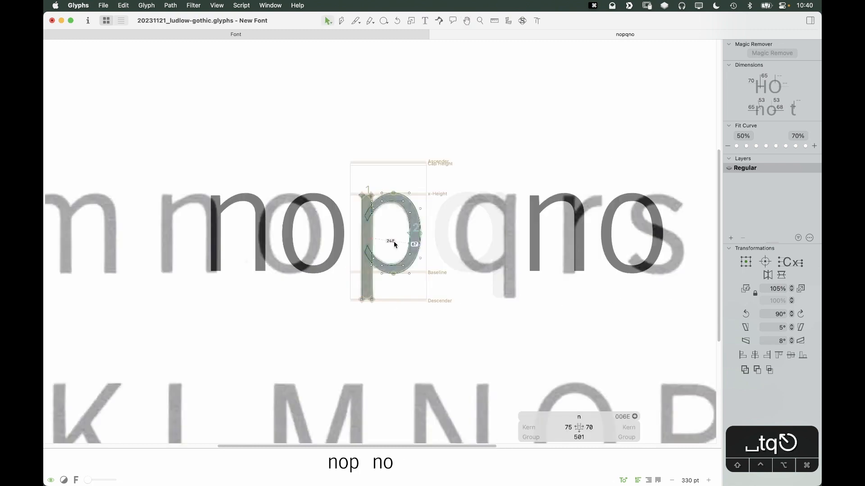
Step: Copy all of the p's outlines into the empty q glyph and flip them horizontally
{"action": "key", "text": "cmd+a"}
{"action": "key", "text": "cmd+v"}
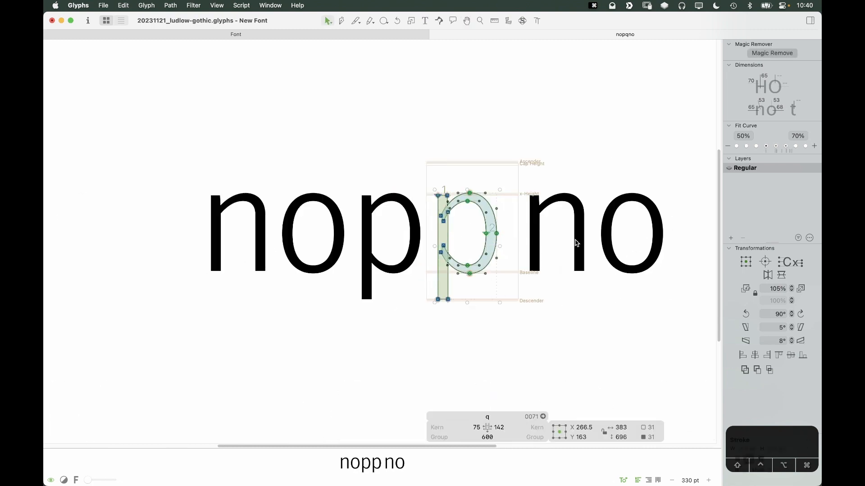
{"action": "left_click", "coordinate": [767, 276]}
{"action": "left_click", "coordinate": [449, 320]}
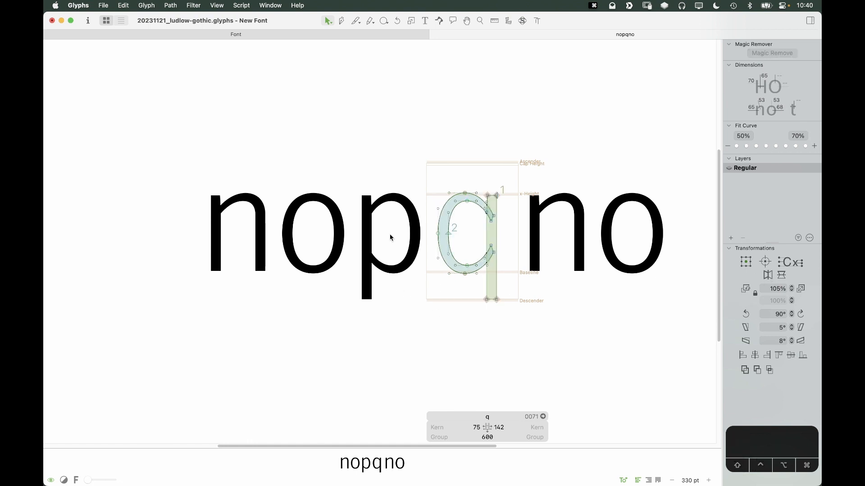
Step: Copy the reference scan from the p into the q and move it so the scanned q lies behind the outlines
{"action": "double_click", "coordinate": [388, 233]}
{"action": "right_click", "coordinate": [390, 235]}
{"action": "left_click", "coordinate": [398, 239]}
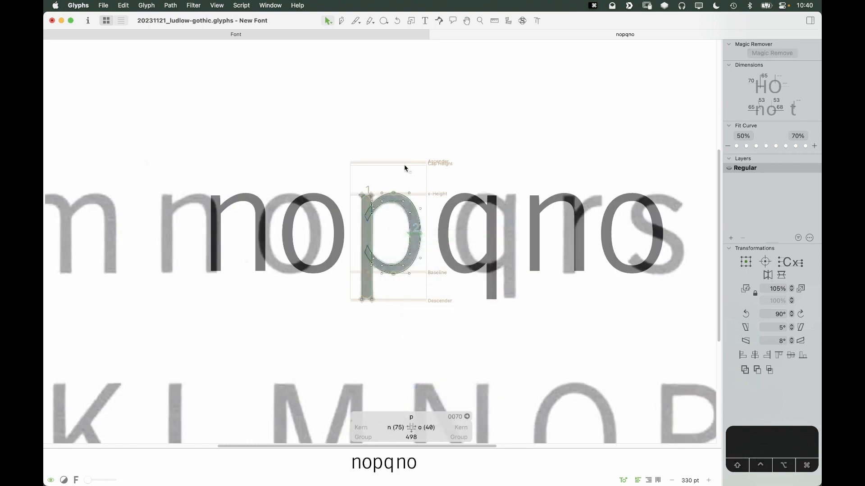
{"action": "double_click", "coordinate": [471, 233]}
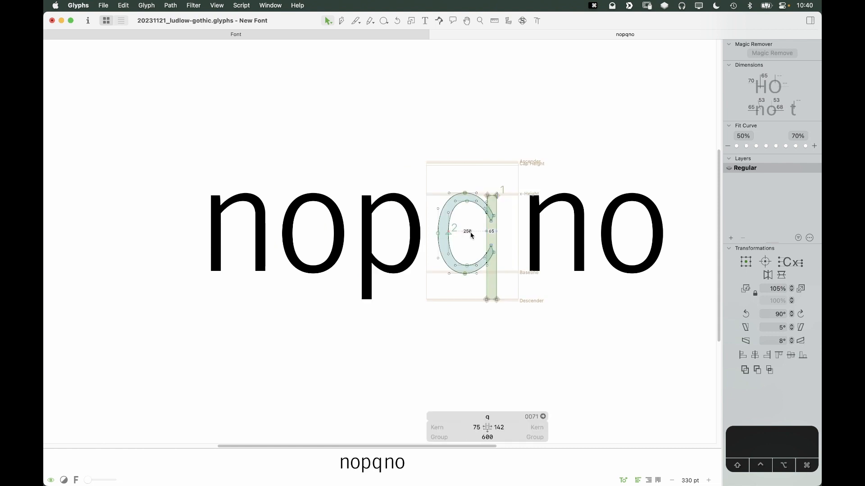
{"action": "key", "text": "super+v"}
{"action": "left_click_drag", "start_coordinate": [516, 235], "coordinate": [504, 232]}
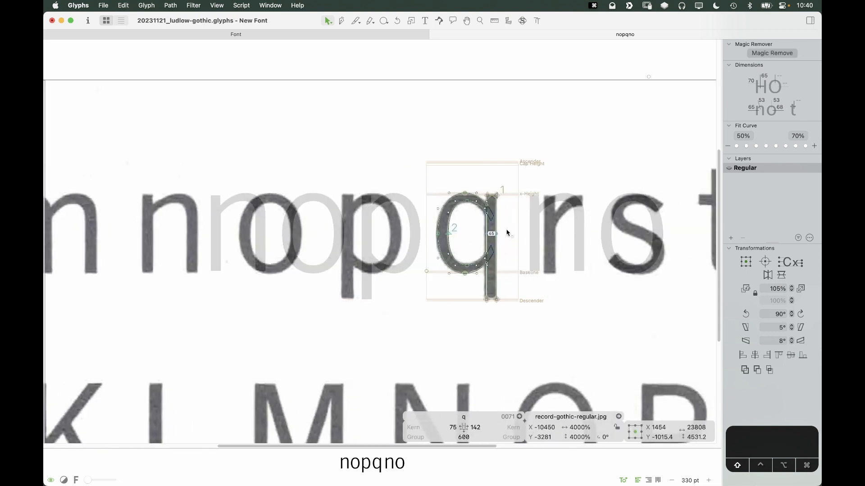
Step: Nudge the reference image right to X -10441 to line up the scanned q with the outlines, and deselect the image
{"action": "key", "text": "z"}
{"action": "left_click", "coordinate": [411, 289]}
{"action": "key", "text": "v"}
{"action": "key", "text": "Right"}
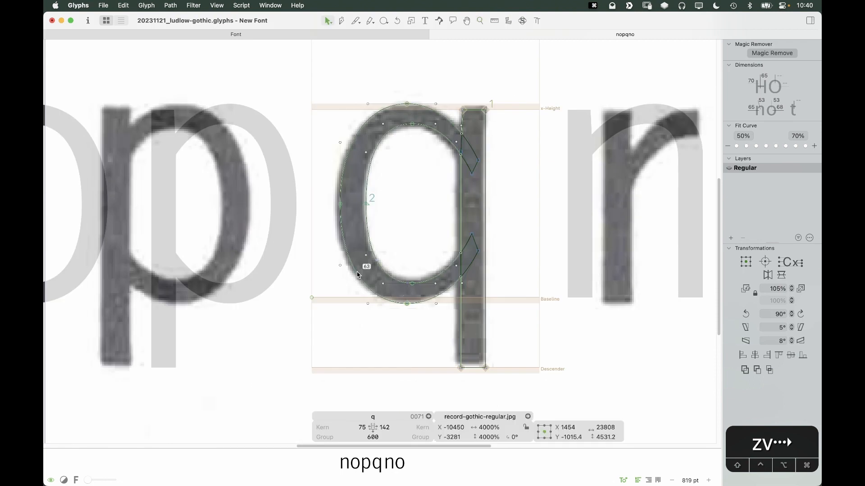
{"action": "key", "text": "Right"}
{"action": "key", "text": "Right"}
{"action": "key", "text": "Right"}
{"action": "key", "text": "Right"}
{"action": "key", "text": "Right"}
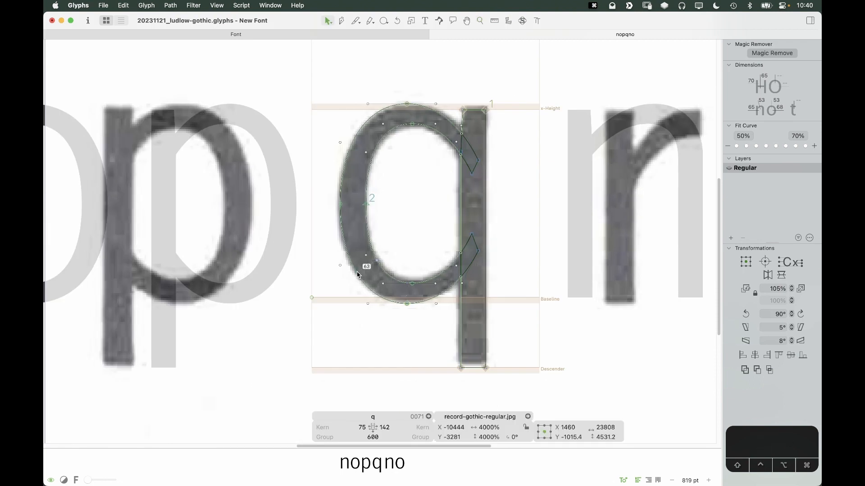
{"action": "key", "text": "Right"}
{"action": "key", "text": "Right"}
{"action": "key", "text": "Right"}
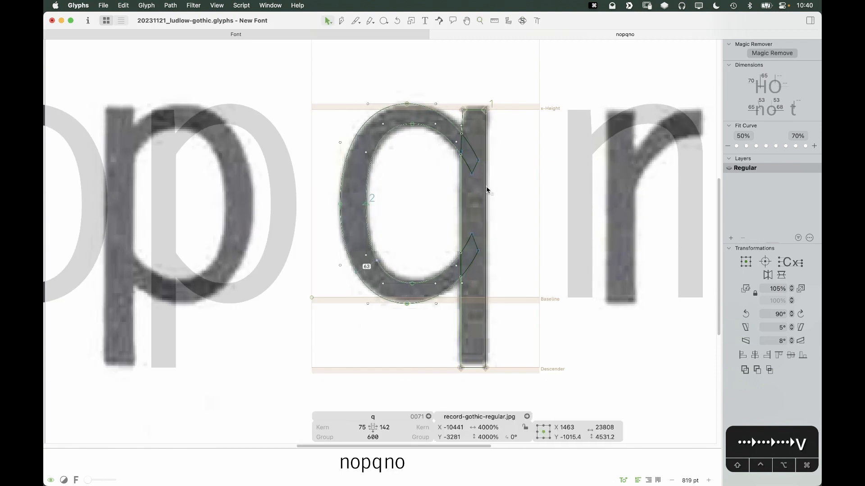
{"action": "right_click", "coordinate": [515, 167]}
{"action": "left_click", "coordinate": [526, 176]}
{"action": "left_click", "coordinate": [512, 184]}
Step: Shift the q bowl's bottom extreme nodes and their left-hand handles right by 10 units, centring the nodes at X 268
{"action": "key", "text": "super+minus"}
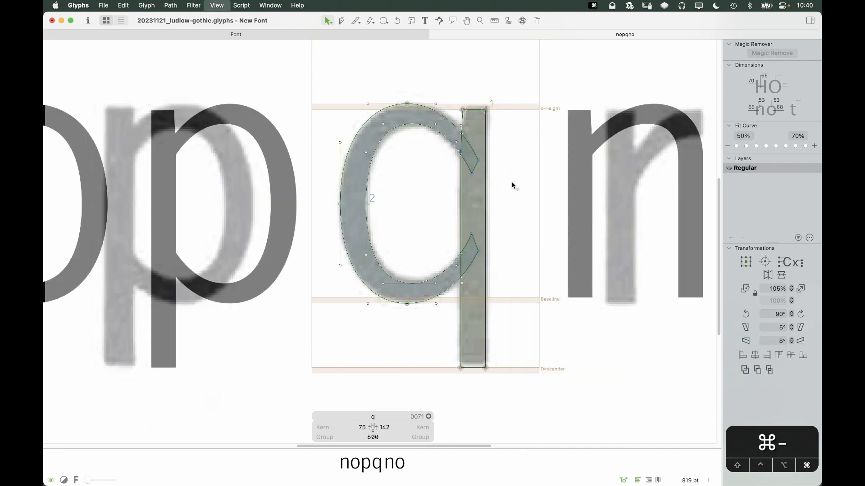
{"action": "key", "text": "super+equal"}
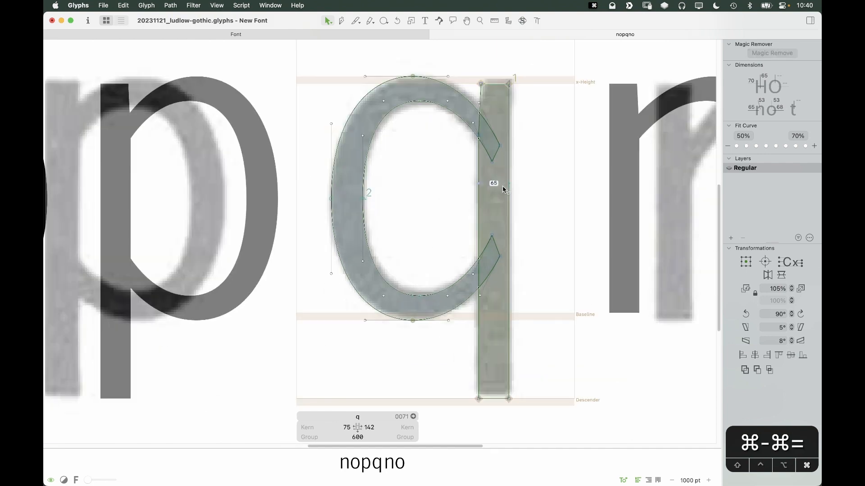
{"action": "left_click_drag", "start_coordinate": [399, 355], "coordinate": [427, 291]}
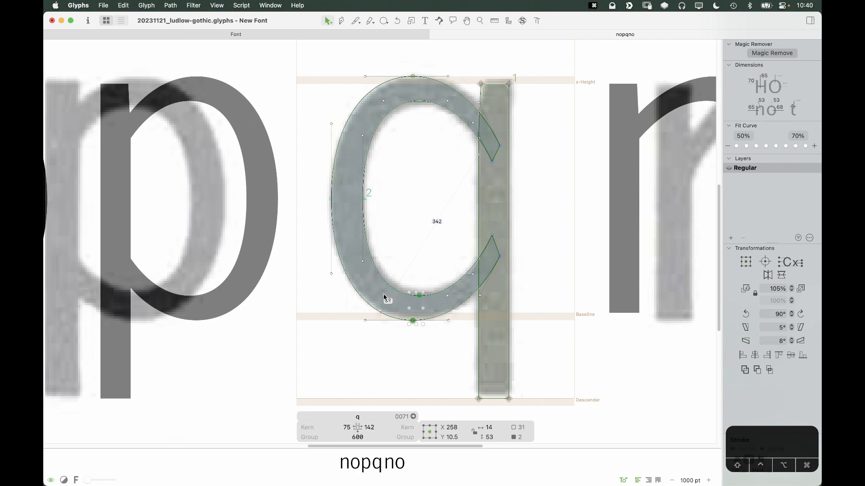
{"action": "key", "text": "shift+Tab"}
{"action": "key", "text": "shift+Tab"}
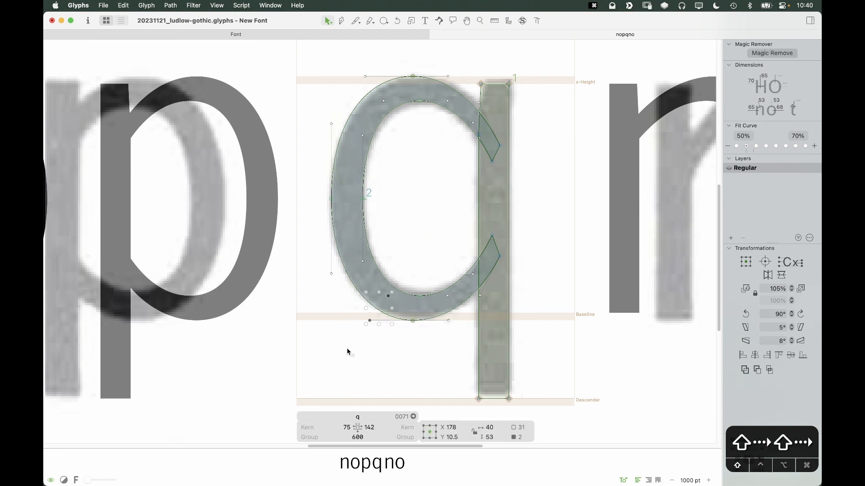
{"action": "key", "text": "space"}
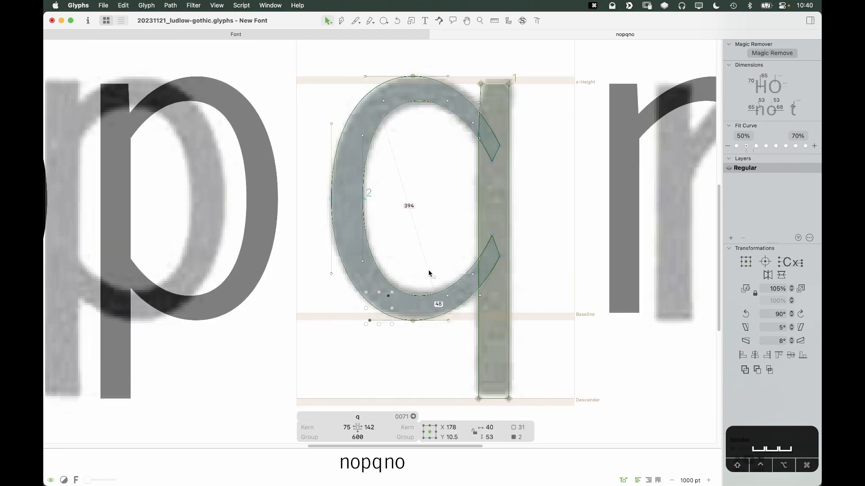
{"action": "left_click_drag", "start_coordinate": [429, 282], "coordinate": [399, 322]}
{"action": "key", "text": "alt+shift+Right"}
{"action": "key", "text": "alt+shift+Right"}
{"action": "key", "text": "space"}
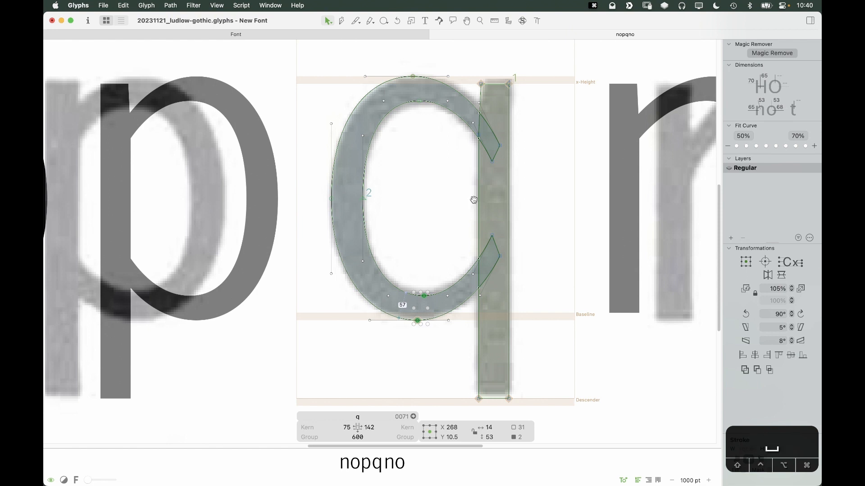
Step: Move the right-hand handles of the bowl's lower curves toward the stem, centring them at X 366, and preview the q
{"action": "key", "text": "Tab"}
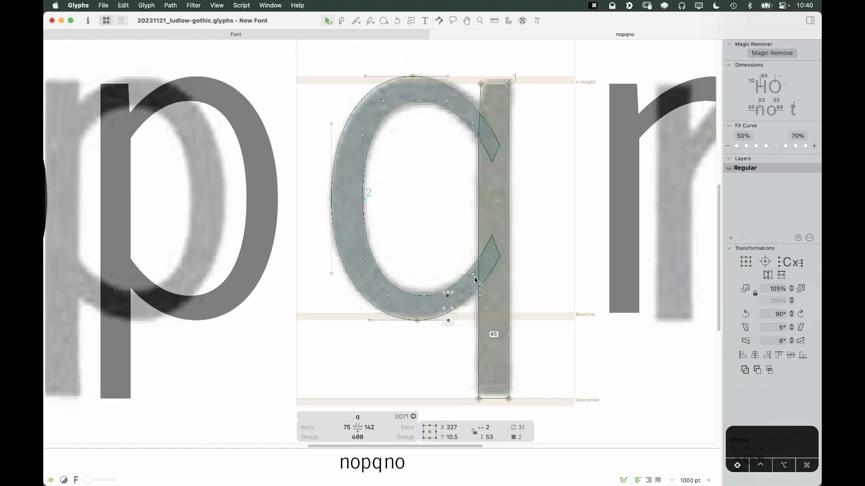
{"action": "left_click", "coordinate": [473, 274], "text": "shift"}
{"action": "left_click", "coordinate": [480, 296], "text": "shift"}
{"action": "key", "text": "shift+space"}
{"action": "key", "text": "shift+Right"}
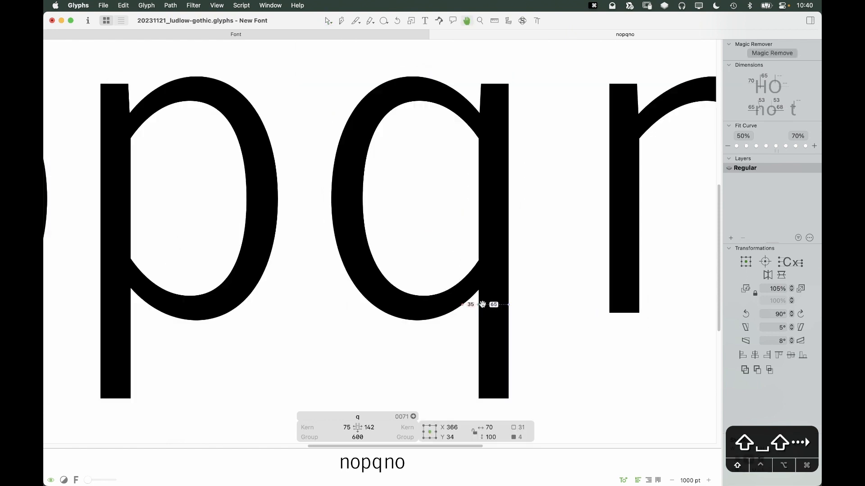
{"action": "left_click", "coordinate": [437, 165]}
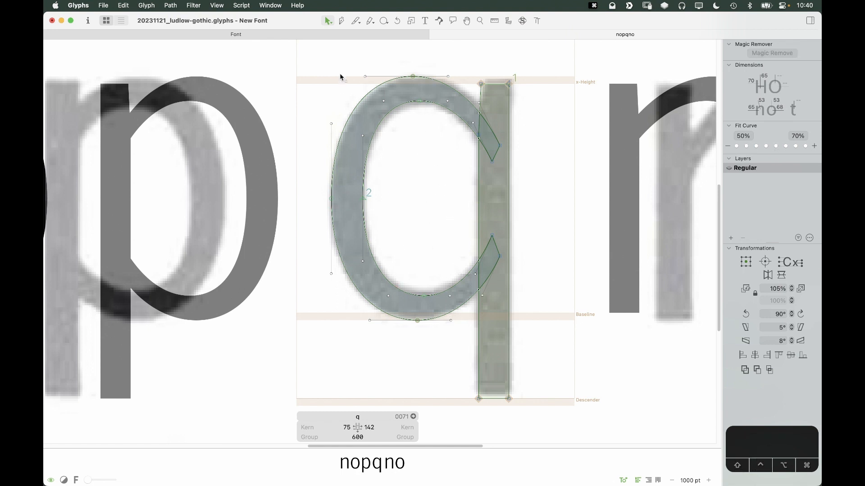
Step: Delete the upper half of the q's bowl, leaving its lower half open and the stem intact
{"action": "left_click_drag", "start_coordinate": [313, 60], "coordinate": [464, 208]}
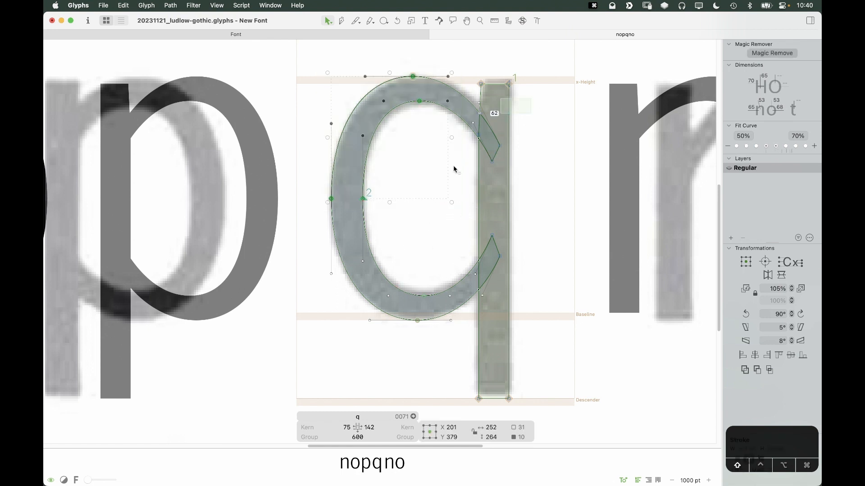
{"action": "left_click_drag", "start_coordinate": [531, 98], "coordinate": [452, 167]}
{"action": "key", "text": "alt+BackSpace"}
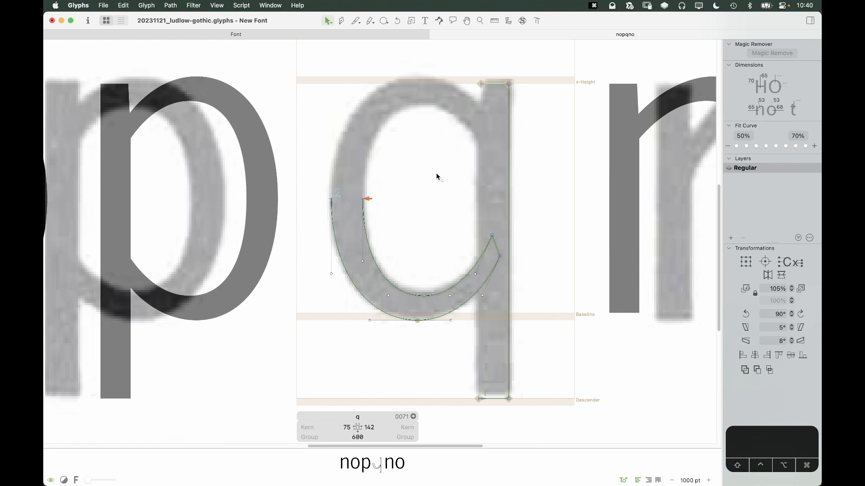
{"action": "key", "text": "super+z"}
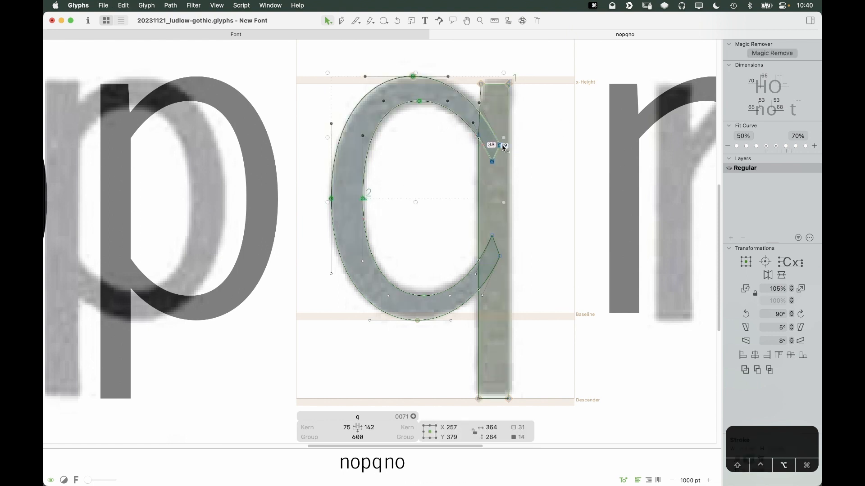
{"action": "key", "text": "alt+BackSpace"}
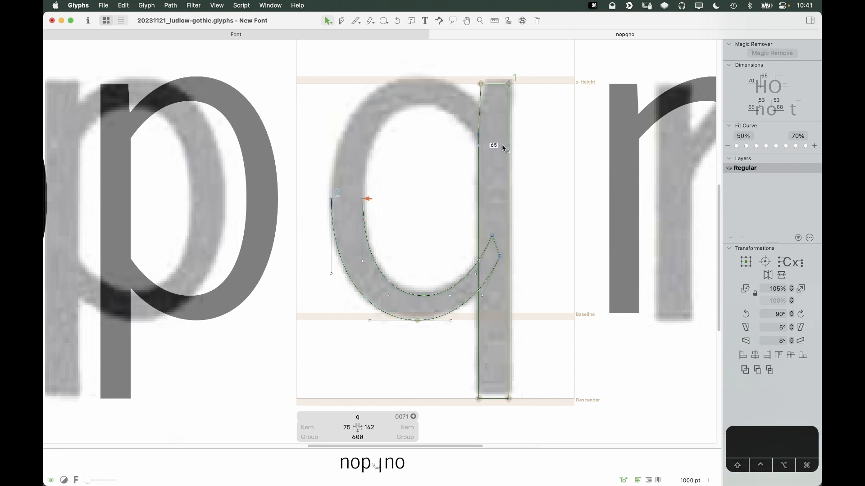
Step: Duplicate the lower half of the q's bowl and flip the copy vertically
{"action": "double_click", "coordinate": [366, 237]}
{"action": "key", "text": "super+c"}
{"action": "key", "text": "super+v"}
{"action": "left_click", "coordinate": [782, 275]}
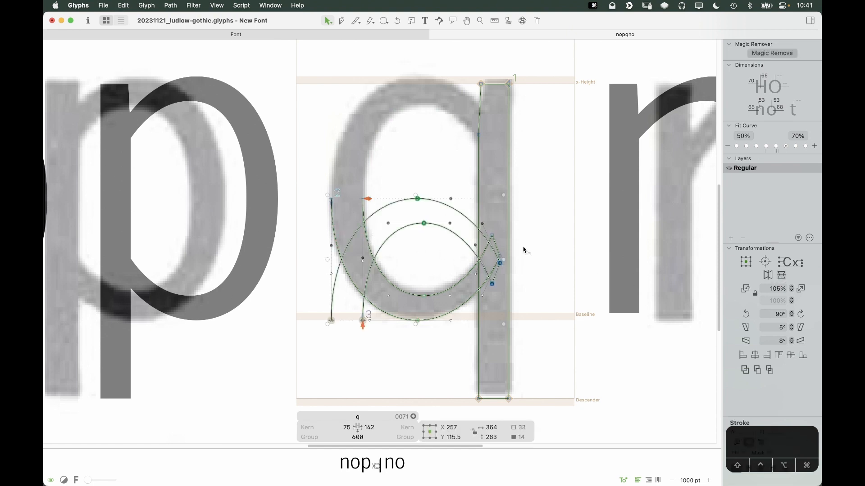
Step: Move the flipped half-bowl of the q up 270 units to Y 385.5 and preview the letter
{"action": "key", "text": "shift+Up"}
{"action": "key", "text": "shift+Up"}
{"action": "key", "text": "shift+Up"}
{"action": "key", "text": "shift+Up"}
{"action": "key", "text": "shift+Up"}
{"action": "key", "text": "shift+Up"}
{"action": "key", "text": "shift+Up"}
{"action": "key", "text": "shift+Up"}
{"action": "key", "text": "shift+Up"}
{"action": "key", "text": "shift+Up"}
{"action": "key", "text": "shift+Up"}
{"action": "key", "text": "shift+Up"}
{"action": "key", "text": "shift+Up"}
{"action": "key", "text": "shift+Up"}
{"action": "key", "text": "shift+Up"}
{"action": "key", "text": "shift+Up"}
{"action": "key", "text": "shift+Up"}
{"action": "key", "text": "shift+Up"}
{"action": "key", "text": "shift+Up"}
{"action": "key", "text": "shift+Up"}
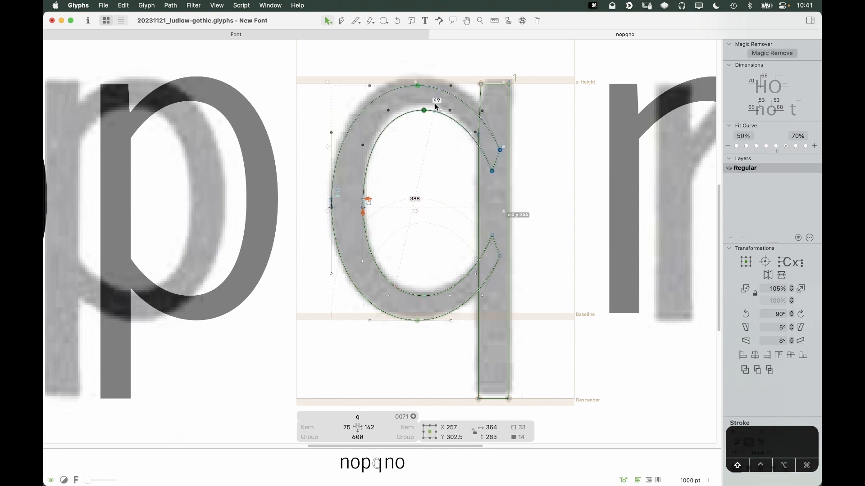
{"action": "key", "text": "space"}
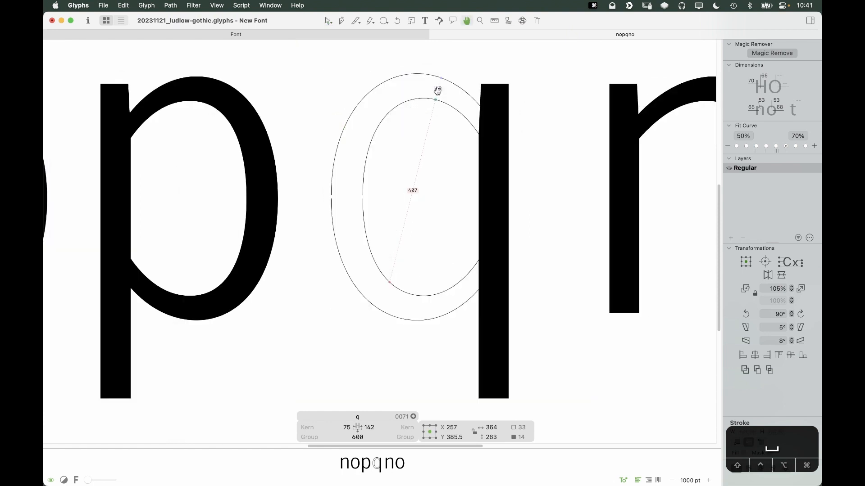
Step: Lower the q's upper half-bowl in single-unit steps until it joins the lower half, and preview the closed bowl
{"action": "key", "text": "Down"}
{"action": "key", "text": "Down"}
{"action": "key", "text": "Down"}
{"action": "key", "text": "Down"}
{"action": "key", "text": "Down"}
{"action": "key", "text": "Down"}
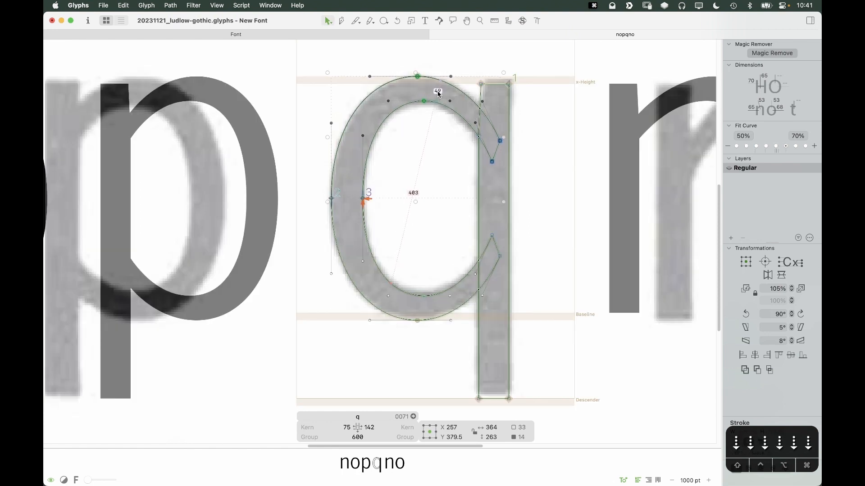
{"action": "key", "text": "Down"}
{"action": "key", "text": "space"}
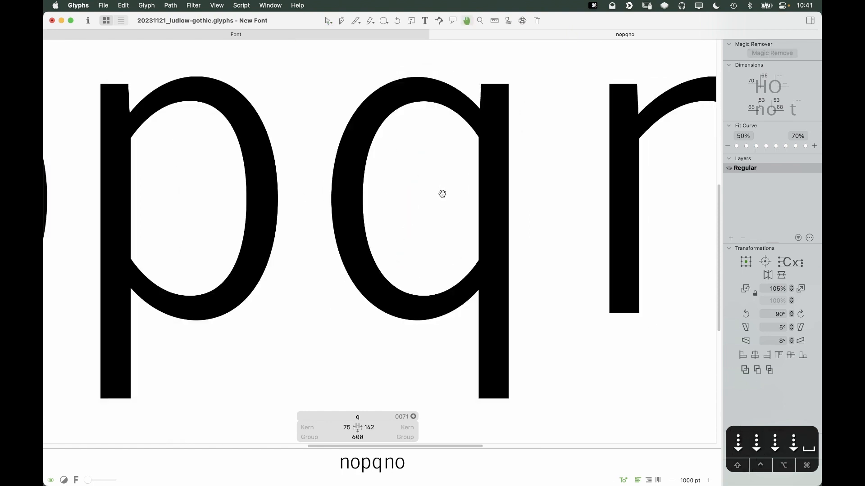
Step: Inspect the curvature of the q's bowl and preview the letter
{"action": "left_click_drag", "start_coordinate": [440, 210], "coordinate": [493, 216]}
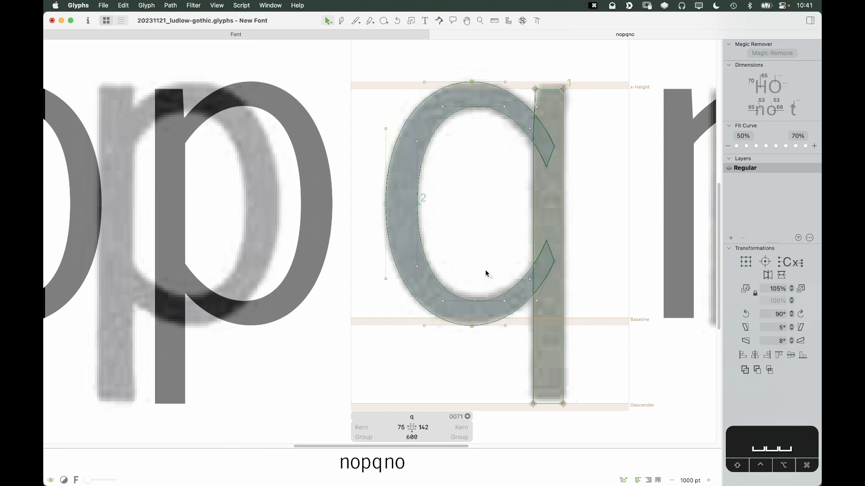
{"action": "left_click", "coordinate": [523, 21]}
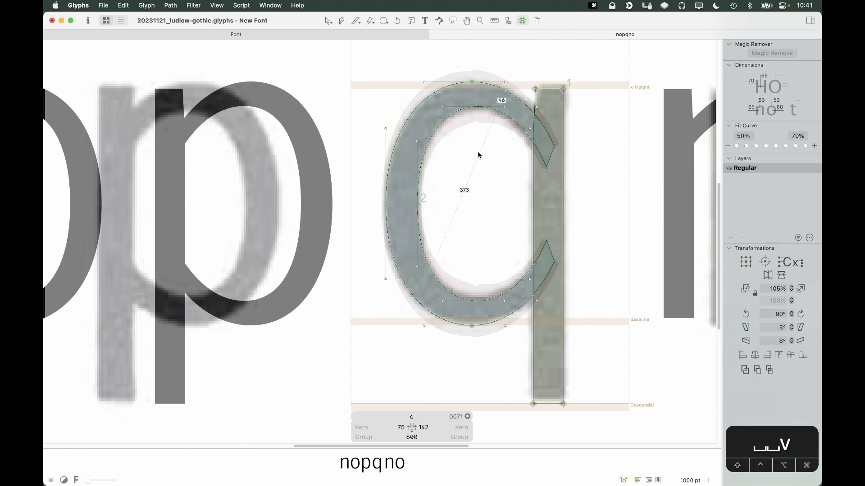
{"action": "key", "text": "space"}
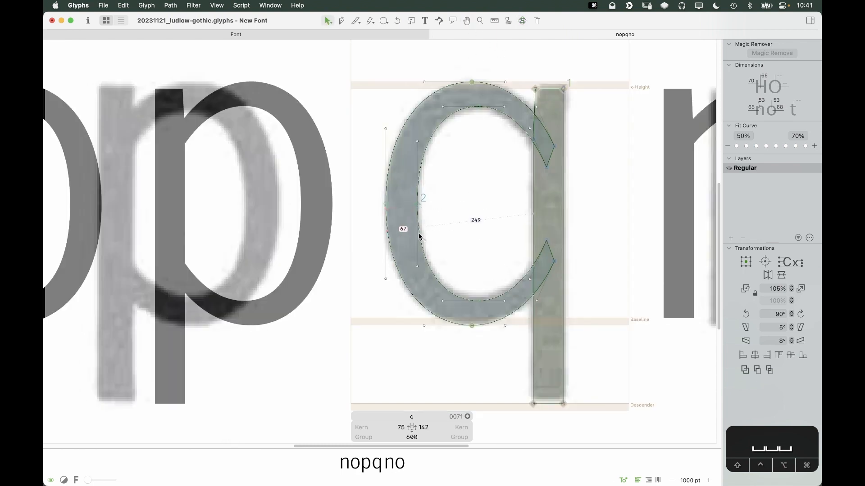
{"action": "double_click", "coordinate": [298, 244]}
{"action": "key", "text": "super+a"}
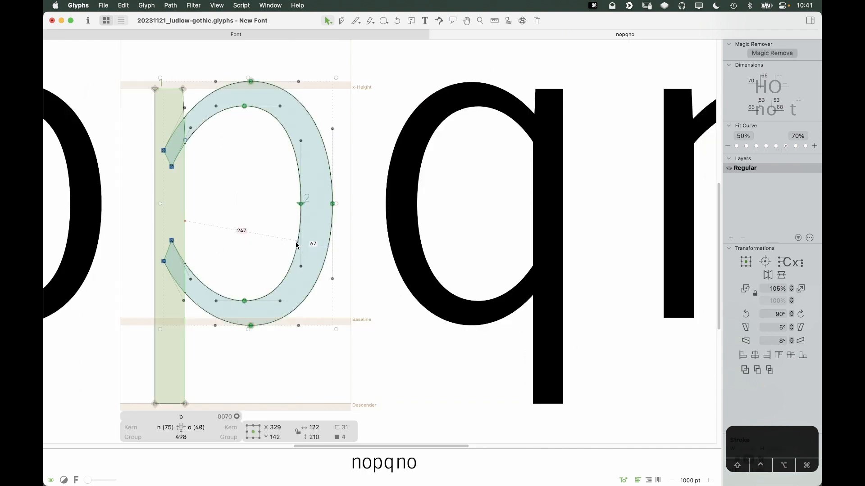
{"action": "key", "text": "BackSpace"}
{"action": "key", "text": "super+z"}
{"action": "left_click", "coordinate": [454, 209]}
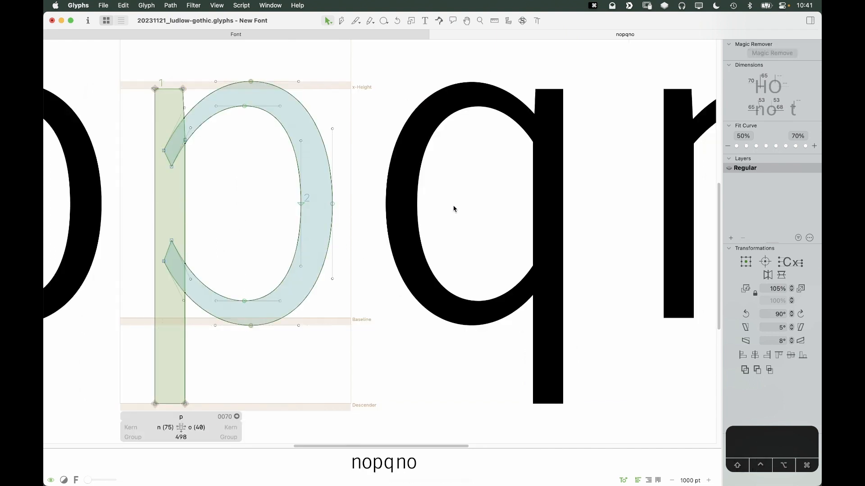
Step: Unlock the reference scan in the q, cut it and paste it into the p
{"action": "double_click", "coordinate": [473, 190]}
{"action": "right_click", "coordinate": [472, 189]}
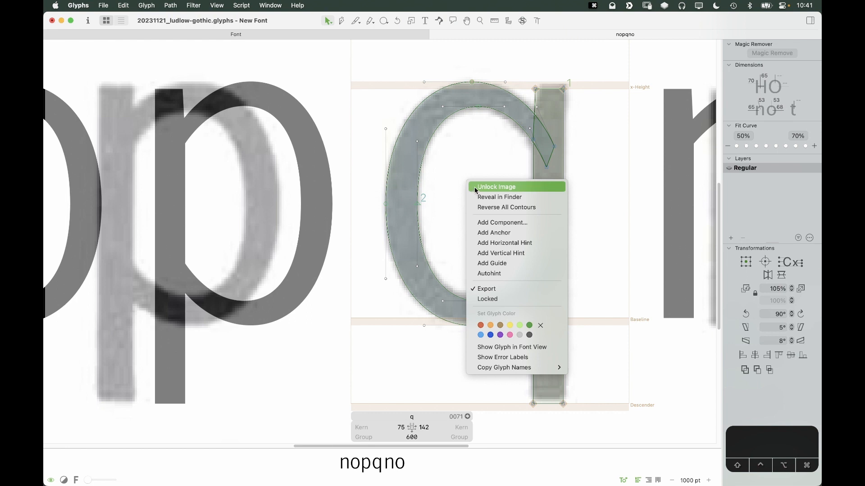
{"action": "left_click", "coordinate": [476, 188]}
{"action": "key", "text": "cmd+x"}
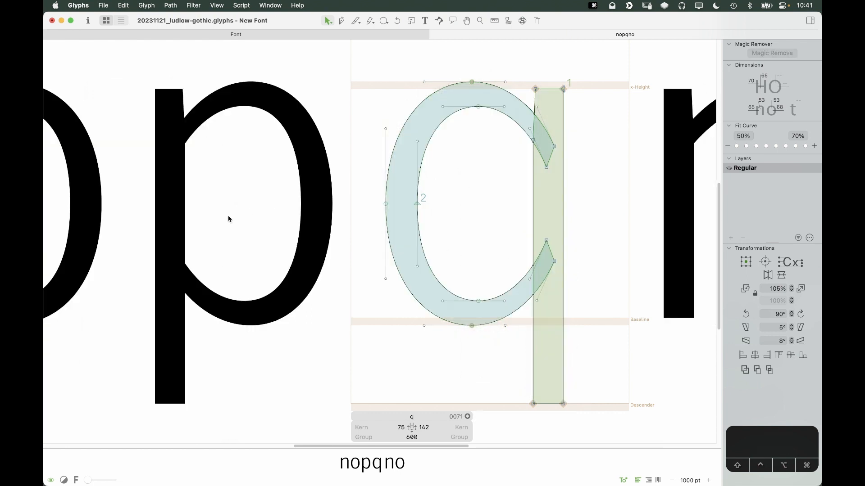
{"action": "double_click", "coordinate": [228, 216]}
{"action": "key", "text": "cmd+v"}
Step: Align the reference scan with the p by placing it at X -9825, Y -3281, and lock the image
{"action": "left_click_drag", "start_coordinate": [225, 206], "coordinate": [495, 199]}
{"action": "key", "text": "Right"}
{"action": "key", "text": "Right"}
{"action": "key", "text": "Right"}
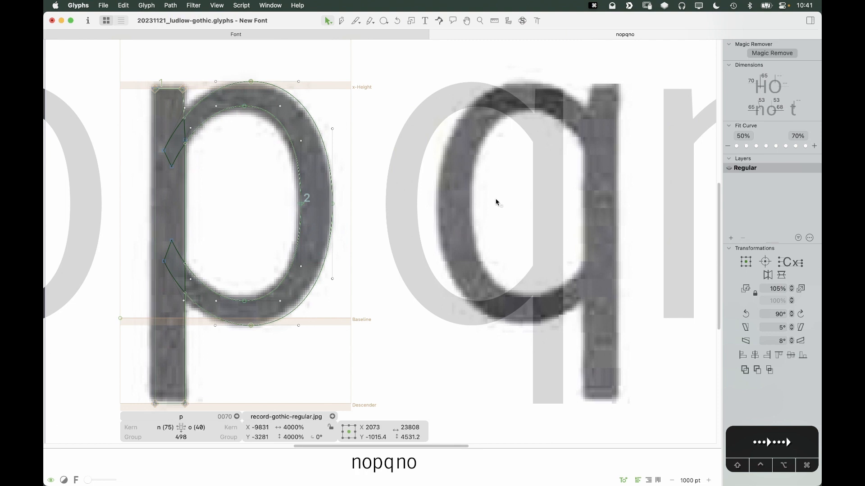
{"action": "key", "text": "Right"}
{"action": "key", "text": "Right"}
{"action": "key", "text": "Right"}
{"action": "key", "text": "Right"}
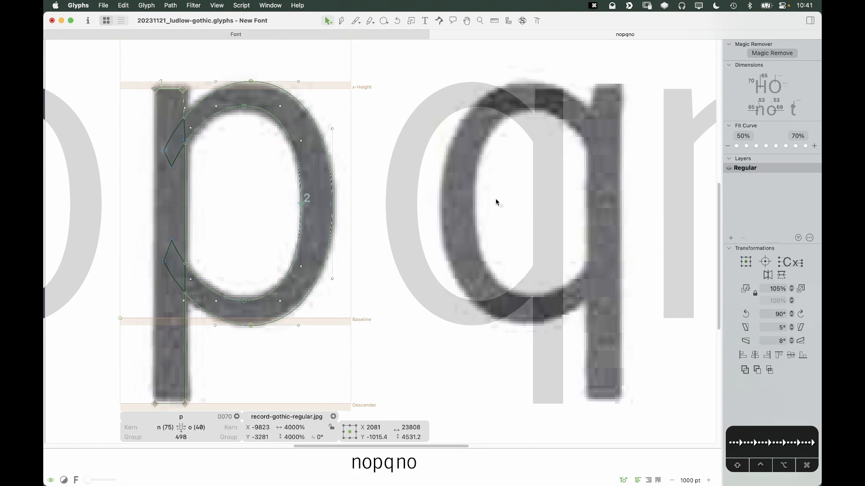
{"action": "key", "text": "Left"}
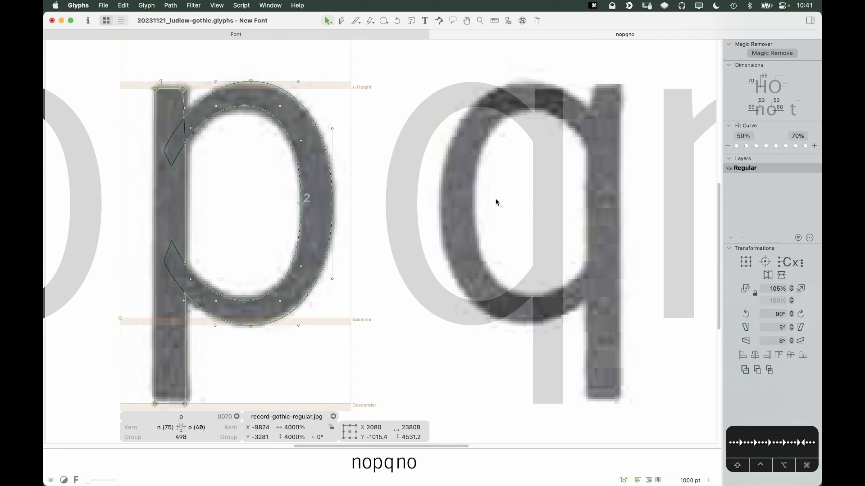
{"action": "key", "text": "Left"}
{"action": "right_click", "coordinate": [250, 174]}
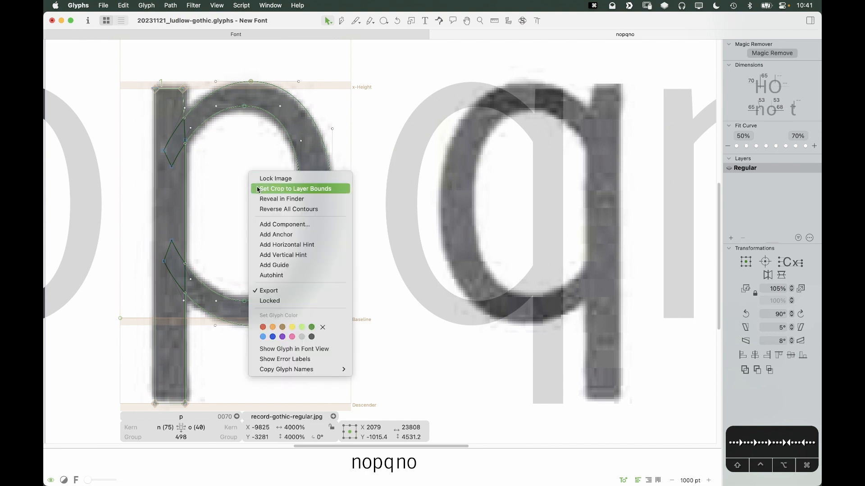
{"action": "left_click", "coordinate": [265, 178]}
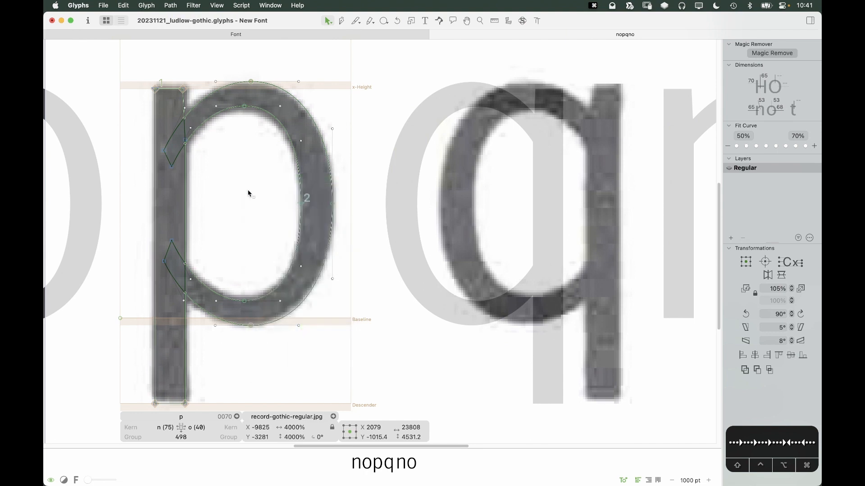
{"action": "left_click", "coordinate": [248, 194]}
Step: Replace the p's bowl with a copy of the q's bowl
{"action": "double_click", "coordinate": [461, 201]}
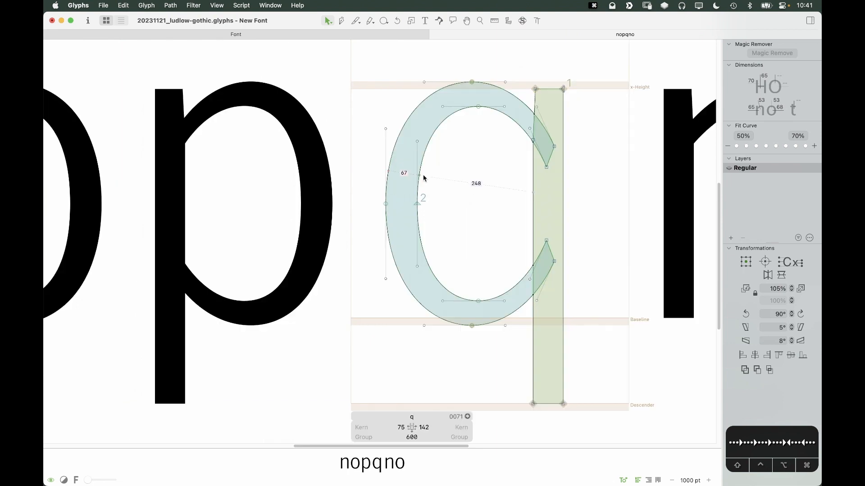
{"action": "left_click", "coordinate": [425, 177]}
{"action": "double_click", "coordinate": [248, 202]}
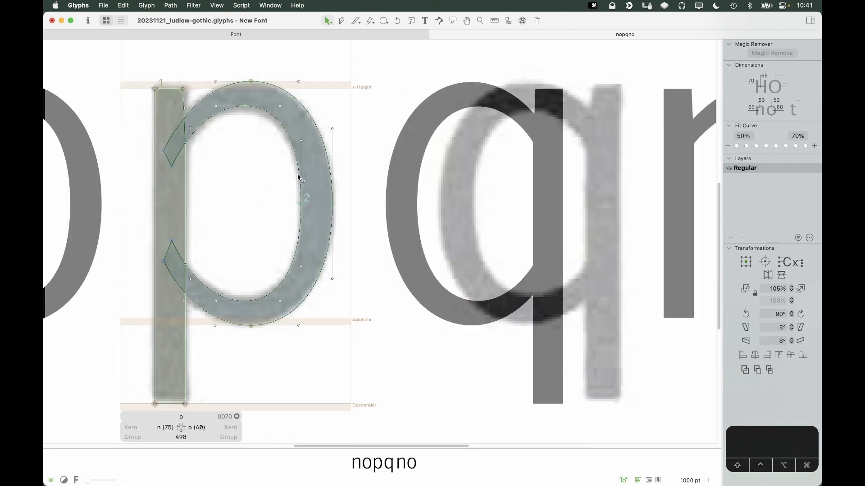
{"action": "key", "text": "BackSpace"}
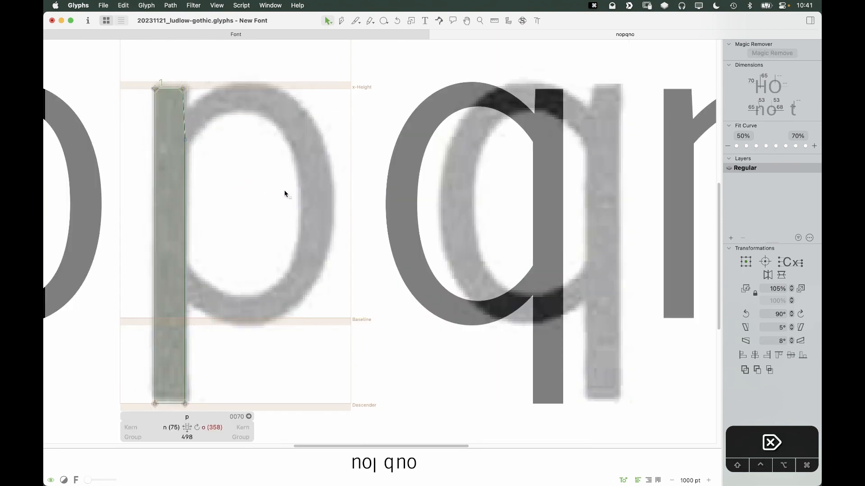
{"action": "key", "text": "super+v"}
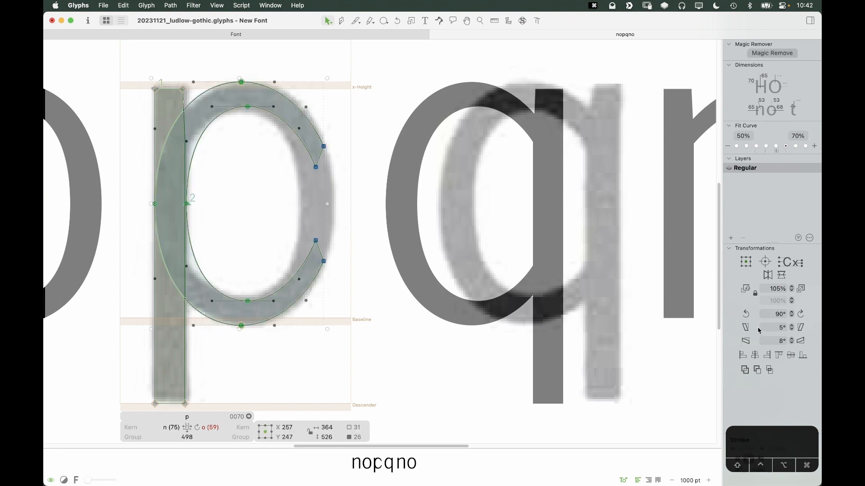
Step: Flip the pasted bowl horizontally, shift it right to match the scan of the p, and preview the result
{"action": "left_click", "coordinate": [771, 275]}
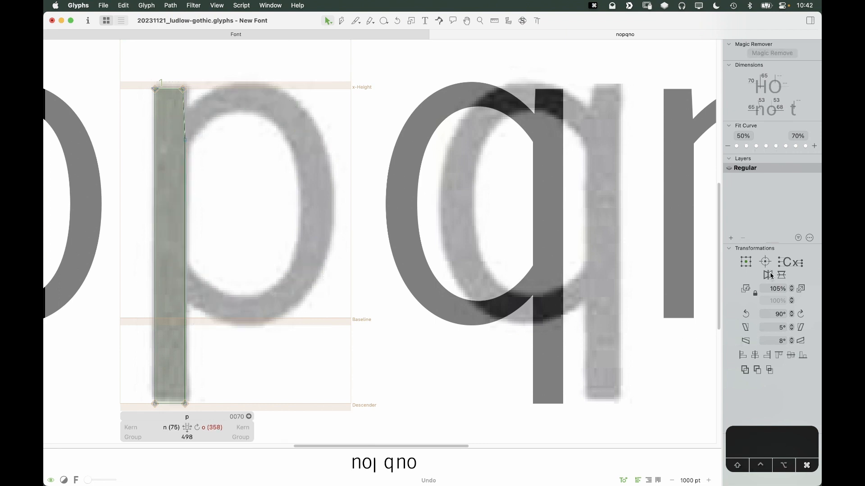
{"action": "left_click", "coordinate": [770, 277]}
{"action": "left_click", "coordinate": [768, 275]}
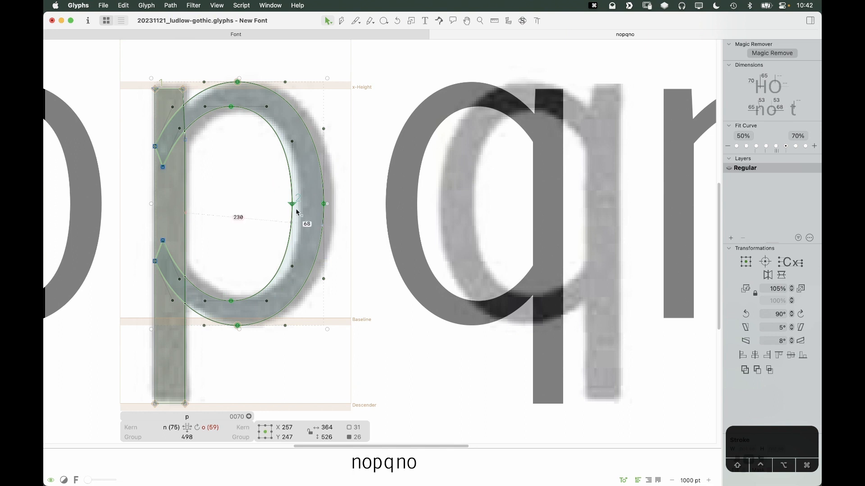
{"action": "key", "text": "shift+Right"}
{"action": "key", "text": "shift+Right"}
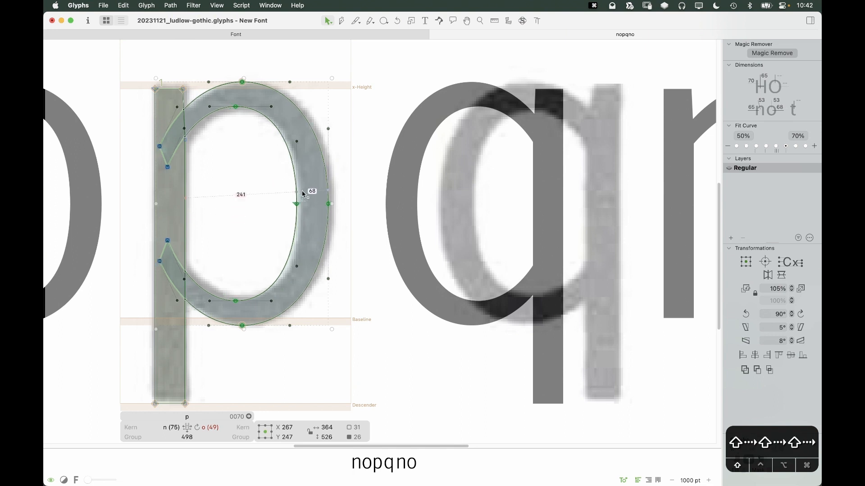
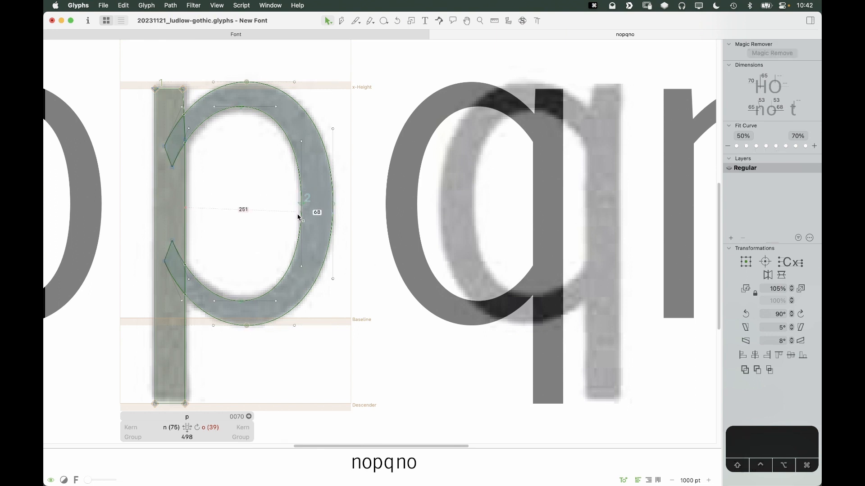
{"action": "key", "text": "space"}
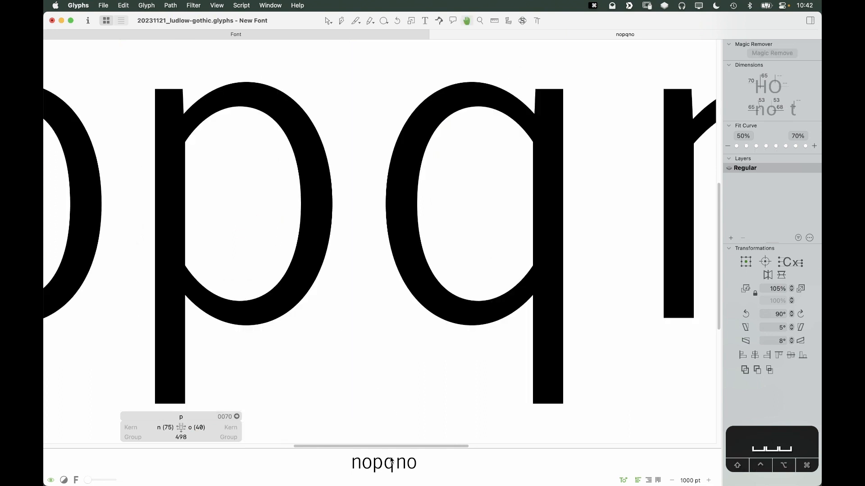
Step: Measure the stem, bowl and counter widths across the p and q, and preview the whole word at 250 pt
{"action": "double_click", "coordinate": [464, 238]}
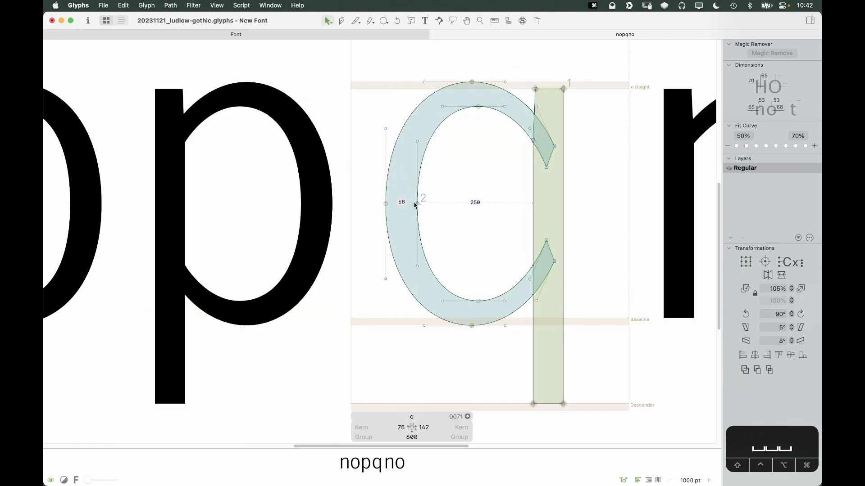
{"action": "key", "text": "l"}
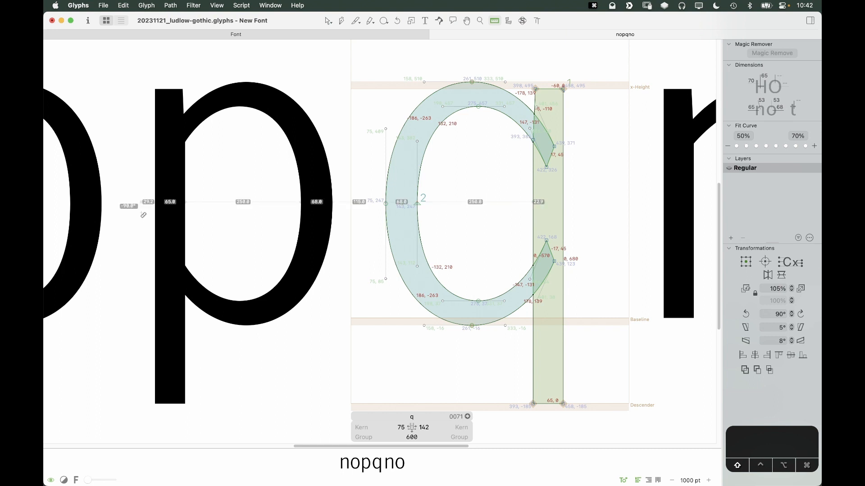
{"action": "key", "text": "v"}
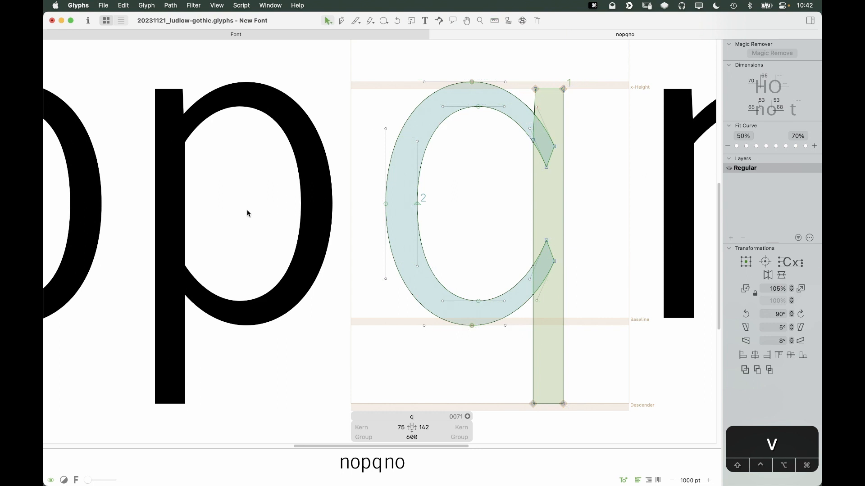
{"action": "key", "text": "super+minus"}
{"action": "key", "text": "super+minus"}
{"action": "key", "text": "super+minus"}
{"action": "key", "text": "space"}
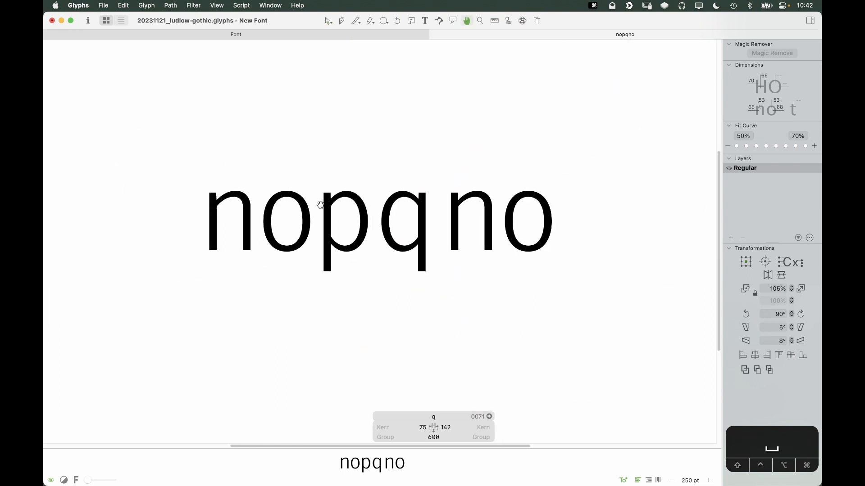
{"action": "left_click_drag", "start_coordinate": [376, 264], "coordinate": [373, 281]}
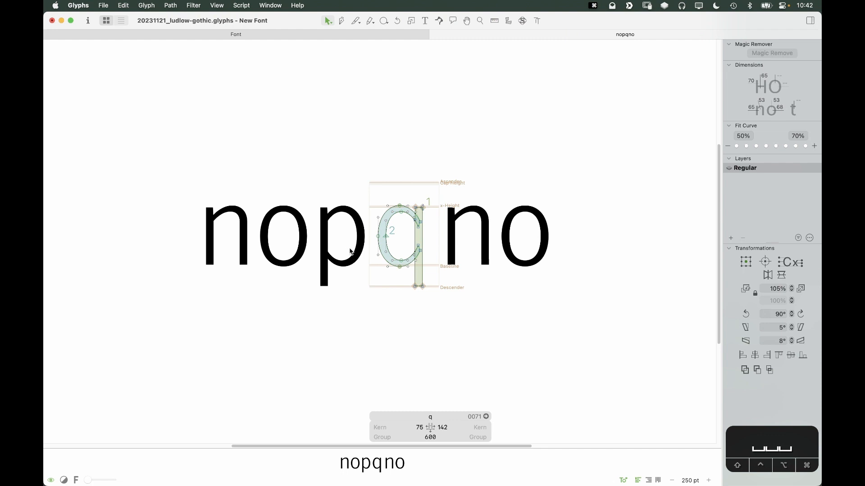
Step: Insert the letters bd between "no" and "pqno" in the edit text
{"action": "key", "text": "t"}
{"action": "left_click", "coordinate": [312, 232]}
{"action": "type", "text": "bd"}
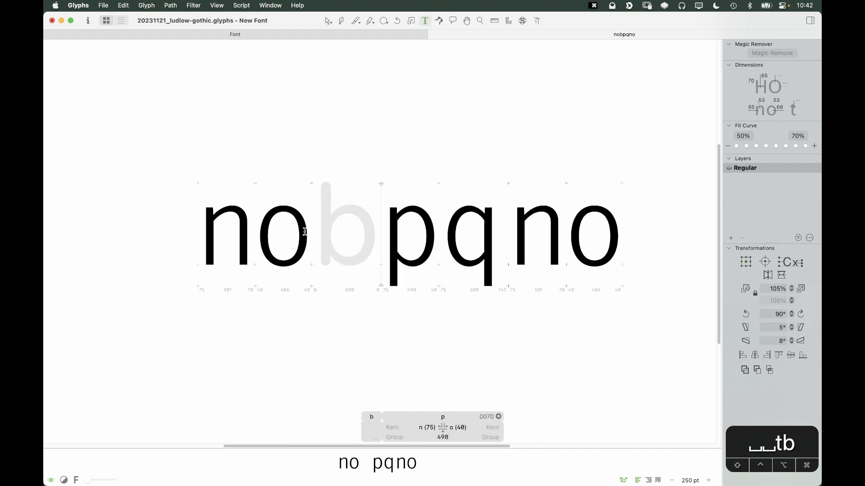
Step: Copy all of the p's outlines into the empty b glyph
{"action": "key", "text": "Escape"}
{"action": "key", "text": "super+a"}
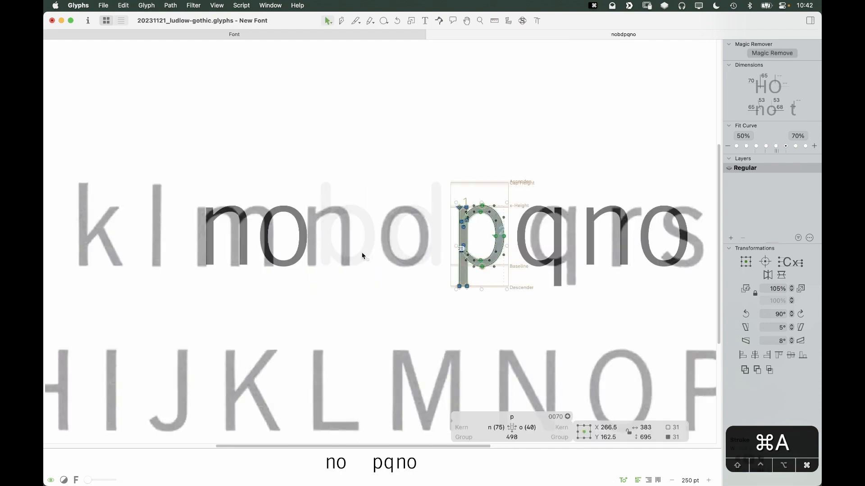
{"action": "double_click", "coordinate": [334, 252]}
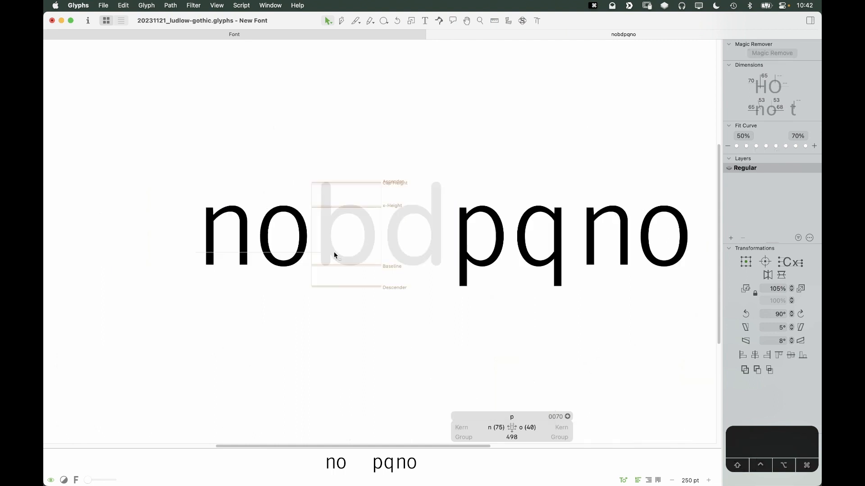
{"action": "key", "text": "super+v"}
Step: Try moving the b's stem straight up so that its foot sits on the baseline
{"action": "key", "text": "z"}
{"action": "left_click_drag", "start_coordinate": [394, 157], "coordinate": [272, 332]}
{"action": "key", "text": "v"}
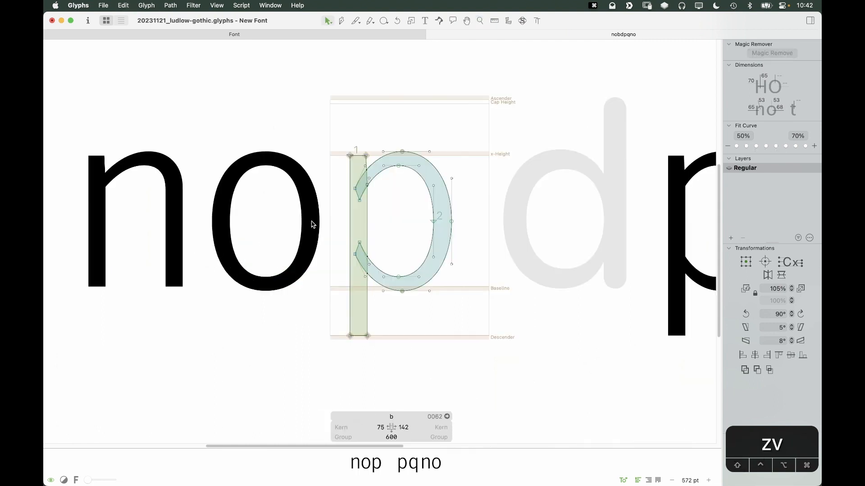
{"action": "double_click", "coordinate": [367, 219]}
{"action": "left_click_drag", "start_coordinate": [367, 229], "coordinate": [375, 181]}
{"action": "key", "text": "super+z"}
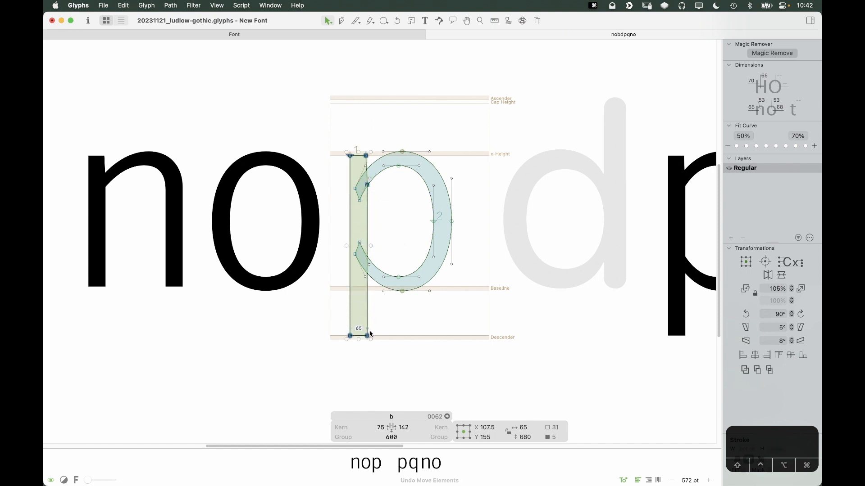
{"action": "left_click_drag", "start_coordinate": [367, 335], "coordinate": [368, 291]}
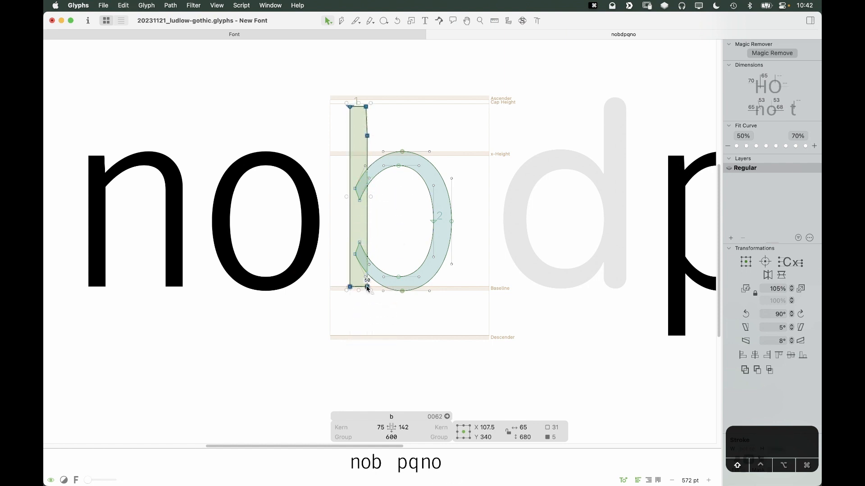
Step: Try deleting the spare node at the head of the b's stem and raising its upper corners to the ascender
{"action": "left_click", "coordinate": [357, 135]}
{"action": "left_click", "coordinate": [366, 108]}
{"action": "key", "text": "BackSpace"}
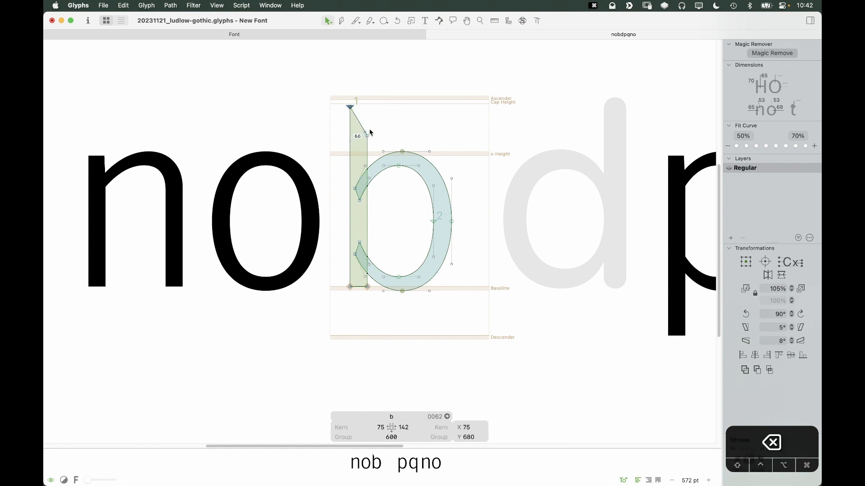
{"action": "left_click_drag", "start_coordinate": [367, 136], "coordinate": [366, 99]}
{"action": "left_click", "coordinate": [380, 90]}
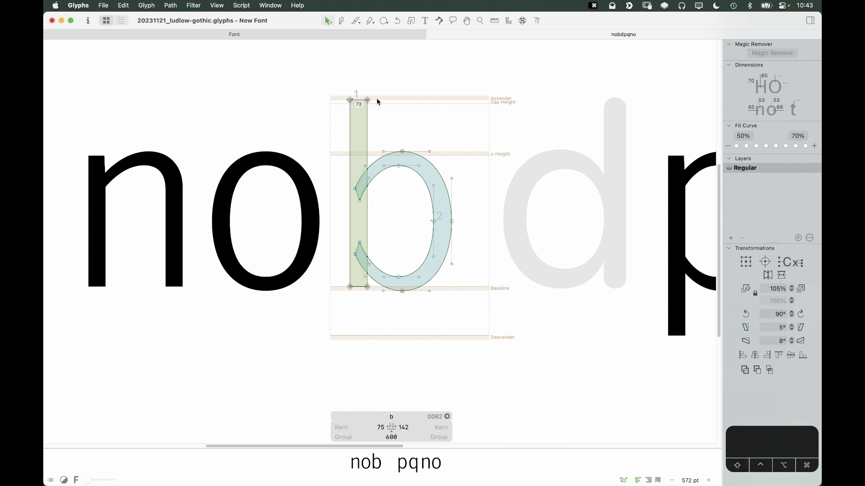
{"action": "left_click", "coordinate": [367, 100]}
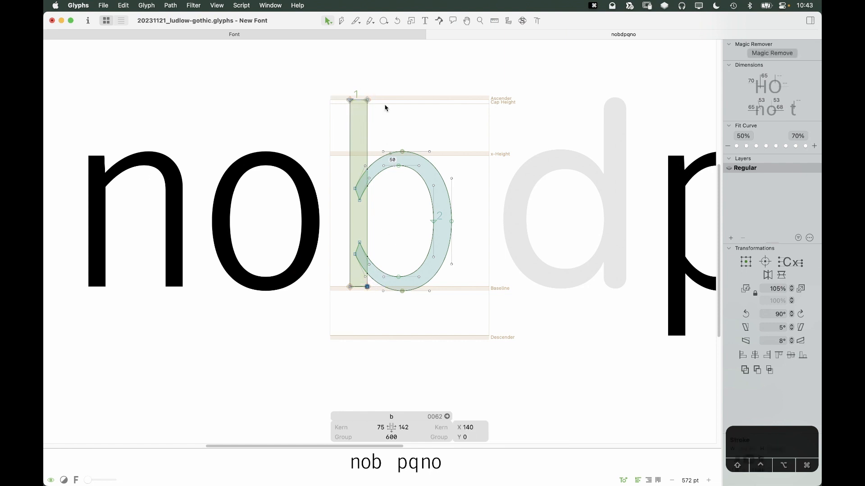
Step: Undo the move and node edits made to the b's stem
{"action": "key", "text": "super+z"}
{"action": "key", "text": "super+z"}
{"action": "key", "text": "super+z"}
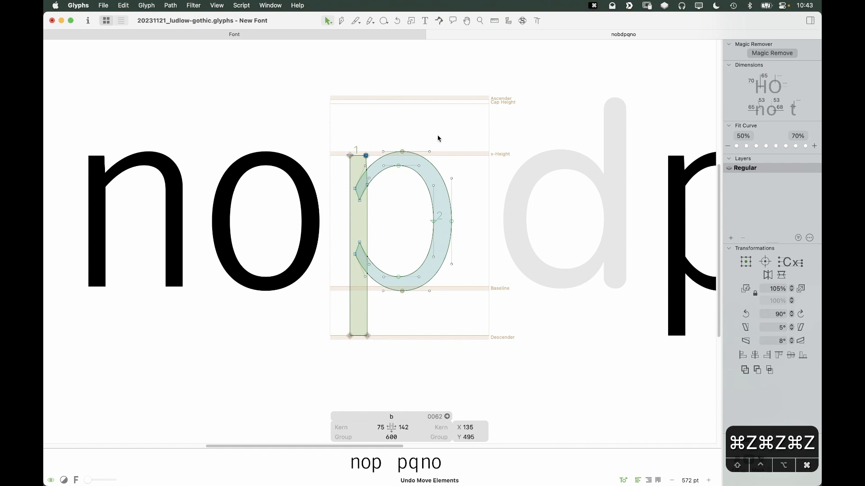
Step: Flip the b's stem vertically and move it up so that its foot sits on the baseline
{"action": "double_click", "coordinate": [360, 310]}
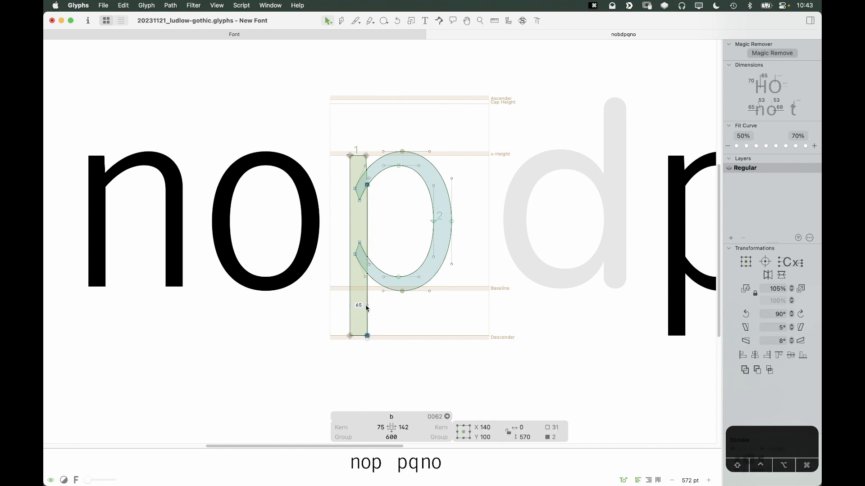
{"action": "left_click", "coordinate": [782, 276]}
{"action": "left_click_drag", "start_coordinate": [365, 335], "coordinate": [366, 287]}
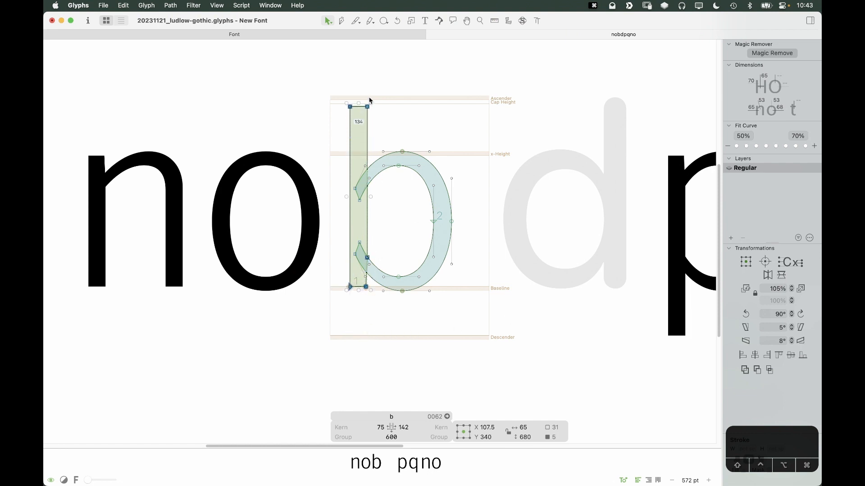
Step: Extend the upper end of the b's stem to the ascender zone and preview the letter
{"action": "mouse_move", "coordinate": [373, 97]}
{"action": "left_mouse_down"}
{"action": "mouse_move", "coordinate": [346, 113]}
{"action": "mouse_move", "coordinate": [369, 102]}
{"action": "left_mouse_up"}
{"action": "left_click", "coordinate": [428, 123]}
{"action": "key", "text": "space"}
{"action": "left_click_drag", "start_coordinate": [504, 160], "coordinate": [468, 163]}
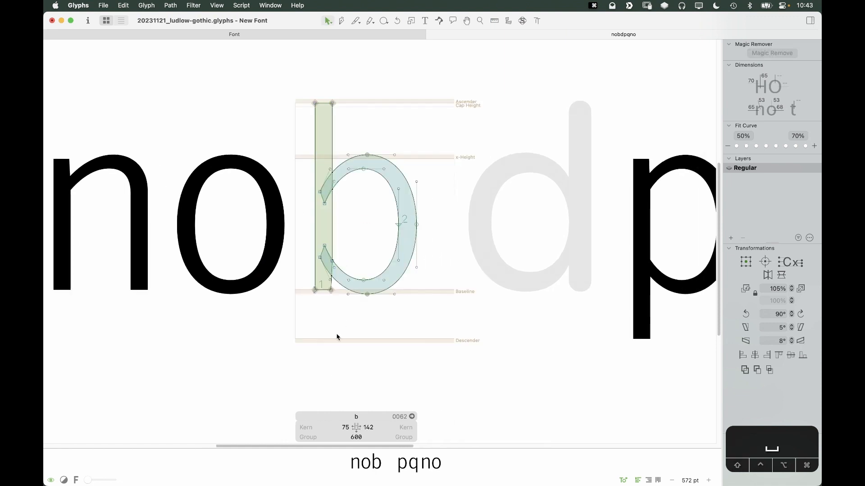
Step: Link the b's left sidebearing to n and its right sidebearing to o
{"action": "left_click", "coordinate": [332, 426]}
{"action": "type", "text": "n"}
{"action": "key", "text": "Tab"}
{"action": "type", "text": "o"}
{"action": "key", "text": "Return"}
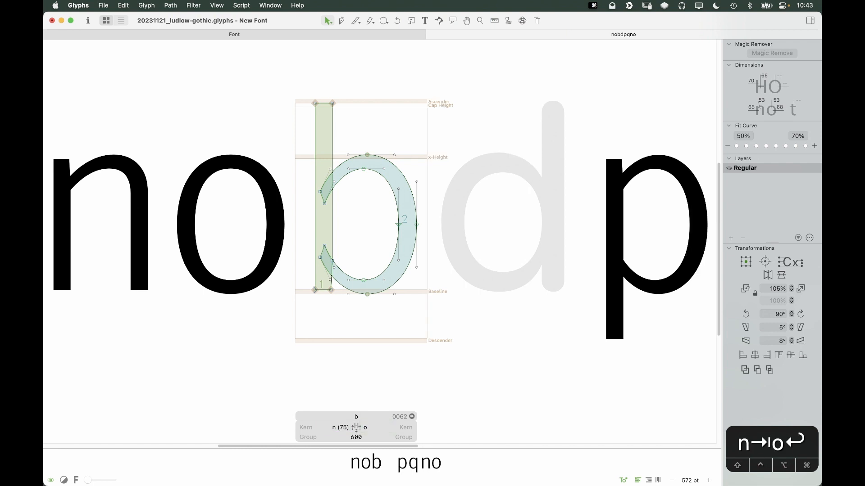
Step: Link the q's left sidebearing to o and its right sidebearing to =|n
{"action": "key", "text": "space"}
{"action": "left_click_drag", "start_coordinate": [610, 224], "coordinate": [477, 240]}
{"action": "double_click", "coordinate": [503, 305]}
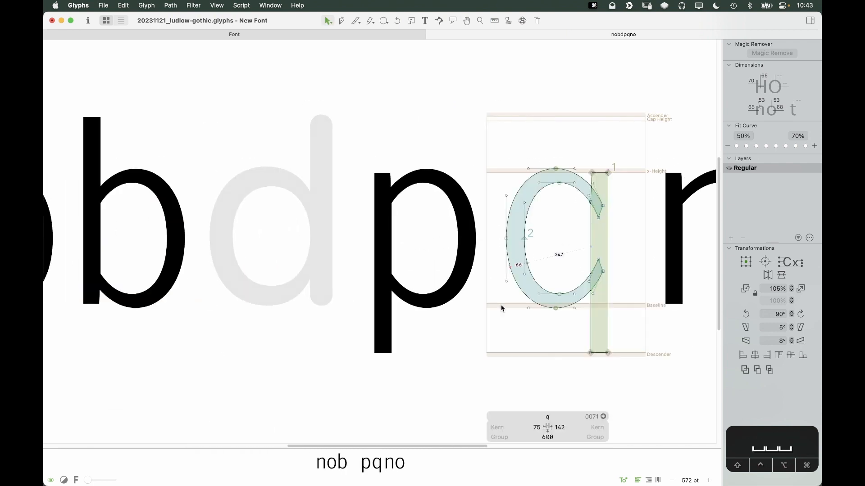
{"action": "left_click", "coordinate": [528, 429]}
{"action": "type", "text": "o"}
{"action": "key", "text": "Tab"}
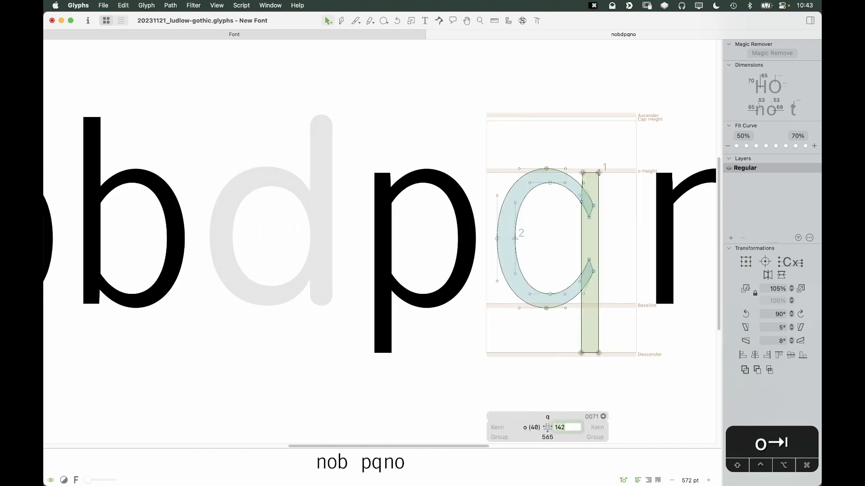
{"action": "type", "text": "=|n"}
{"action": "key", "text": "Return"}
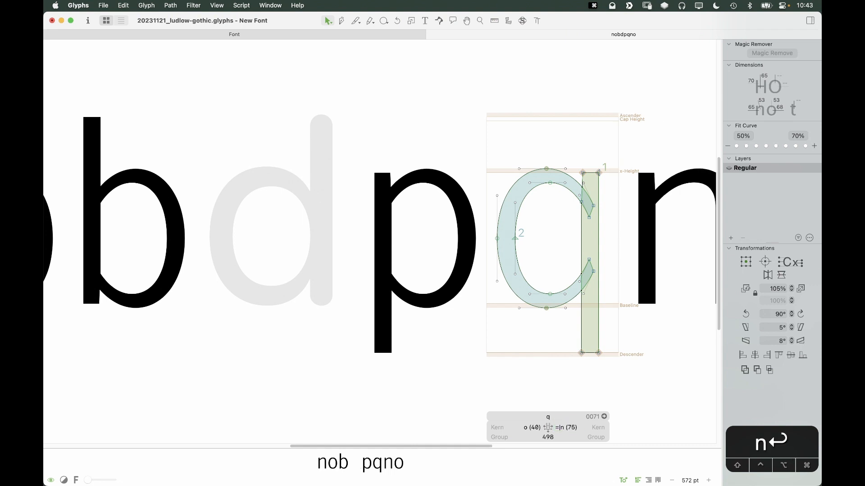
Step: Copy all of the q's outlines into the empty d glyph
{"action": "key", "text": "space"}
{"action": "key", "text": "cmd+a"}
{"action": "key", "text": "cmd+c"}
{"action": "double_click", "coordinate": [275, 256]}
{"action": "key", "text": "cmd+v"}
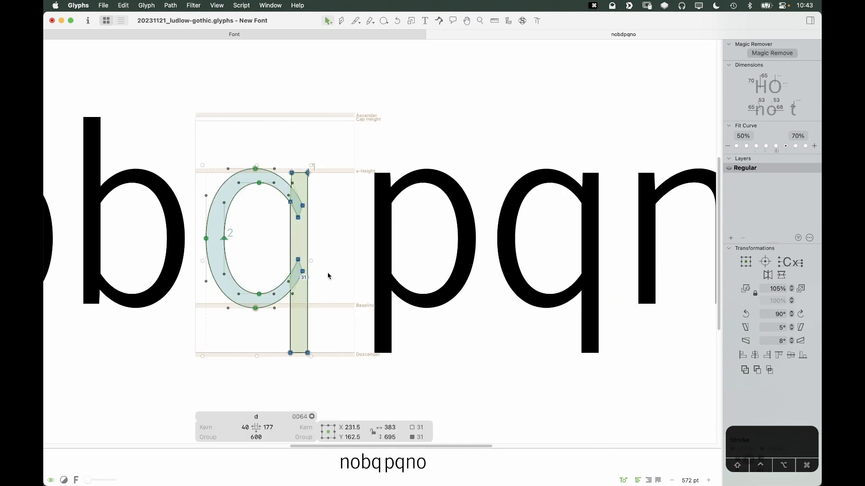
Step: Flip the d's stem vertically and move it up so that its foot sits on the baseline
{"action": "left_click", "coordinate": [328, 276]}
{"action": "left_click", "coordinate": [299, 310]}
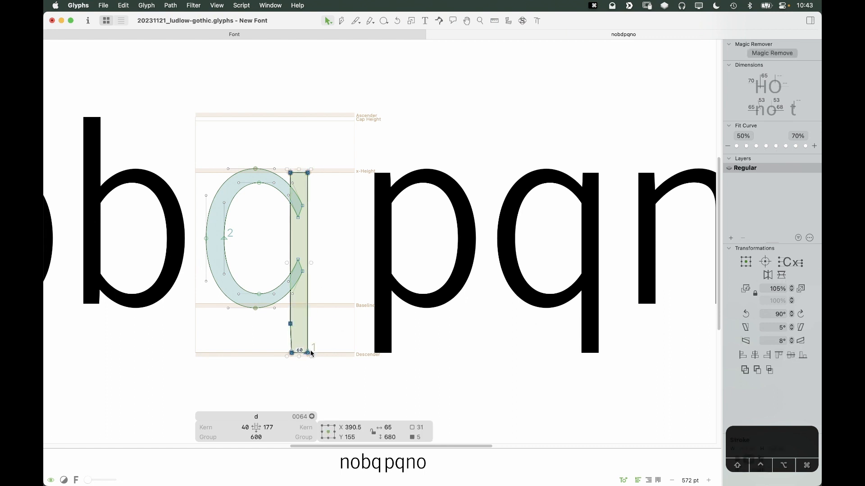
{"action": "left_click_drag", "start_coordinate": [309, 353], "coordinate": [309, 288]}
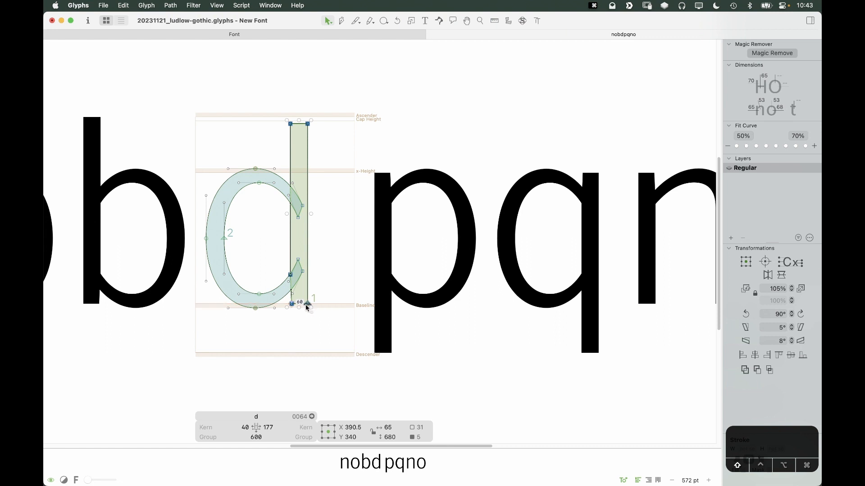
Step: Extend the upper end of the d's stem to the ascender zone and preview it beside the b
{"action": "key", "text": "space"}
{"action": "left_click_drag", "start_coordinate": [282, 327], "coordinate": [327, 356]}
{"action": "left_click_drag", "start_coordinate": [382, 128], "coordinate": [407, 147]}
{"action": "key", "text": "space"}
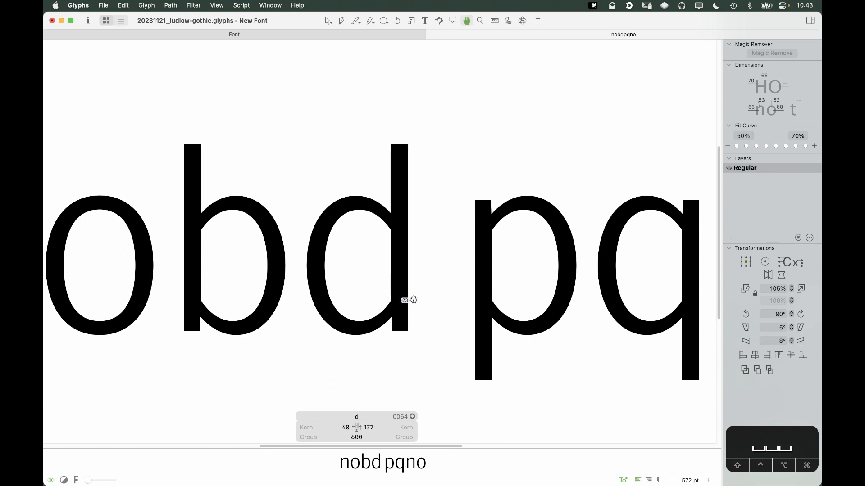
Step: Link the d's left sidebearing to o and its right sidebearing to =|n, and preview the whole word
{"action": "left_click", "coordinate": [337, 426]}
{"action": "key", "text": "Tab"}
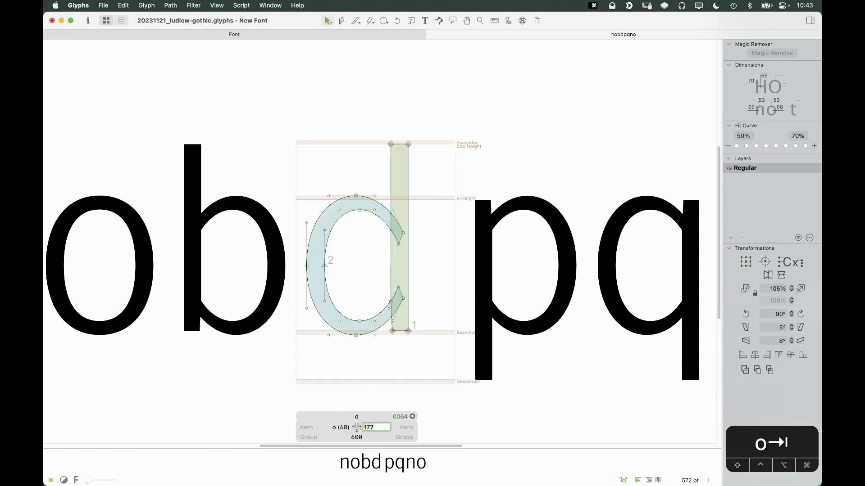
{"action": "type", "text": "n"}
{"action": "key", "text": "BackSpace"}
{"action": "type", "text": "=|n"}
{"action": "key", "text": "Return"}
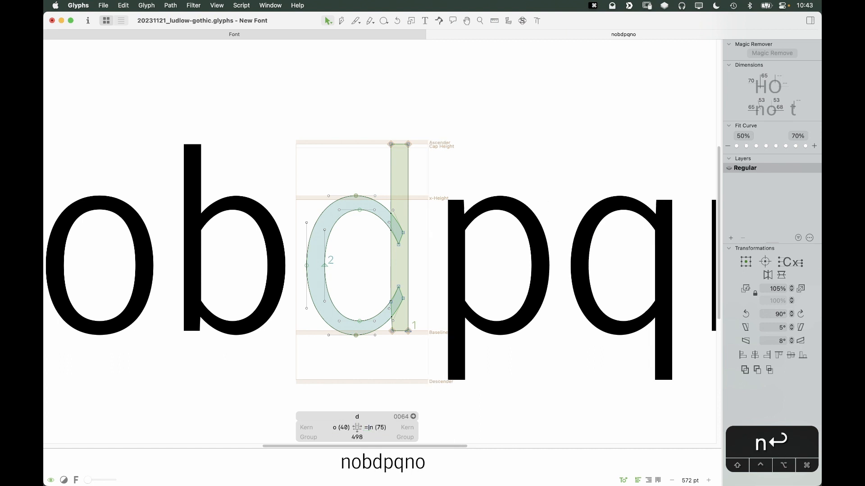
{"action": "key", "text": "super+minus"}
{"action": "key", "text": "space"}
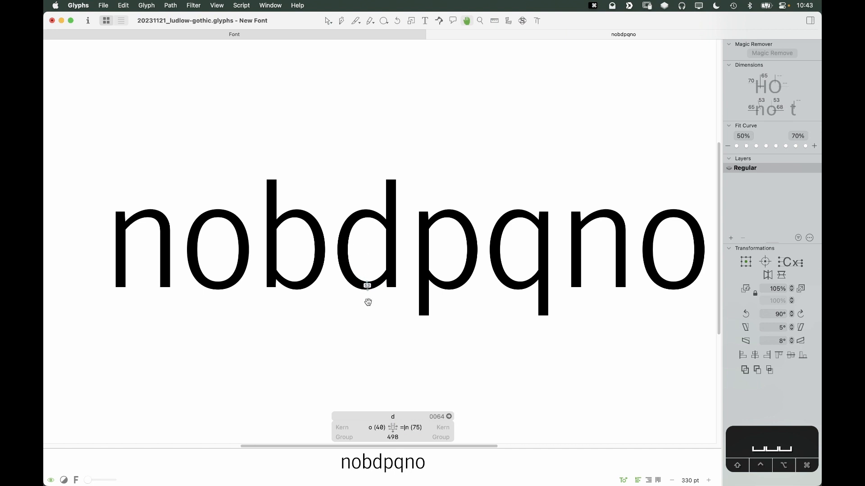
Step: Unlock the reference scan in the p glyph, then cut it and paste it into the b glyph
{"action": "double_click", "coordinate": [526, 253]}
{"action": "double_click", "coordinate": [443, 247]}
{"action": "right_click", "coordinate": [449, 254]}
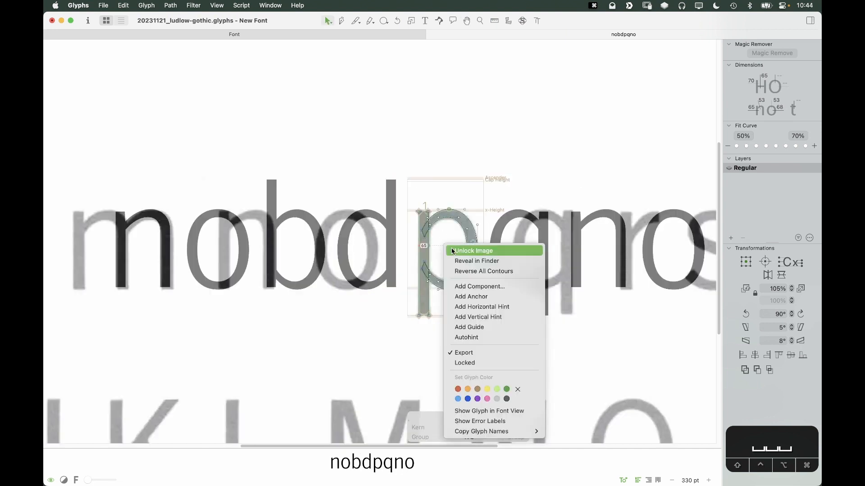
{"action": "left_click", "coordinate": [449, 251]}
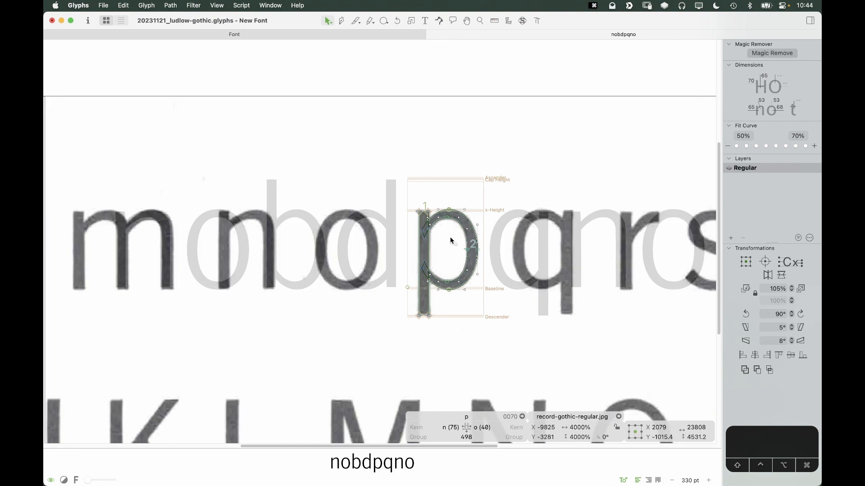
{"action": "key", "text": "super+x"}
{"action": "double_click", "coordinate": [286, 254]}
{"action": "key", "text": "super+v"}
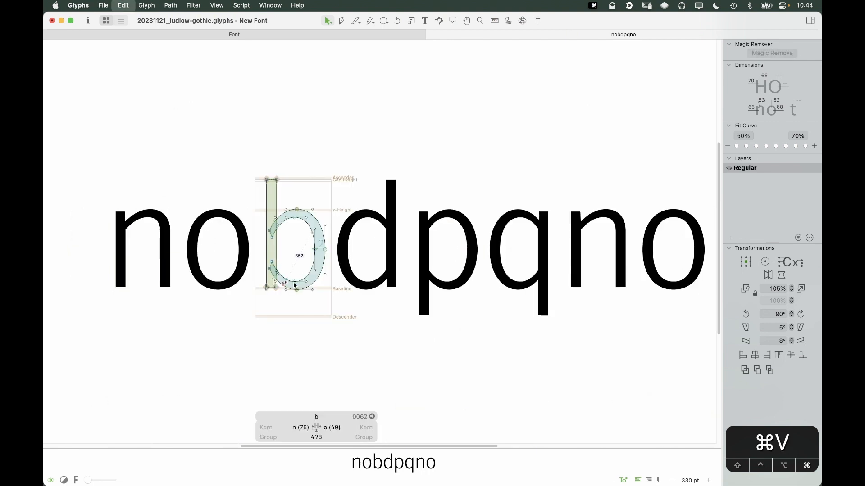
Step: Shift the reference scan right until its printed b lies under the b outline
{"action": "left_click_drag", "start_coordinate": [131, 262], "coordinate": [588, 262]}
{"action": "left_click_drag", "start_coordinate": [213, 300], "coordinate": [634, 288]}
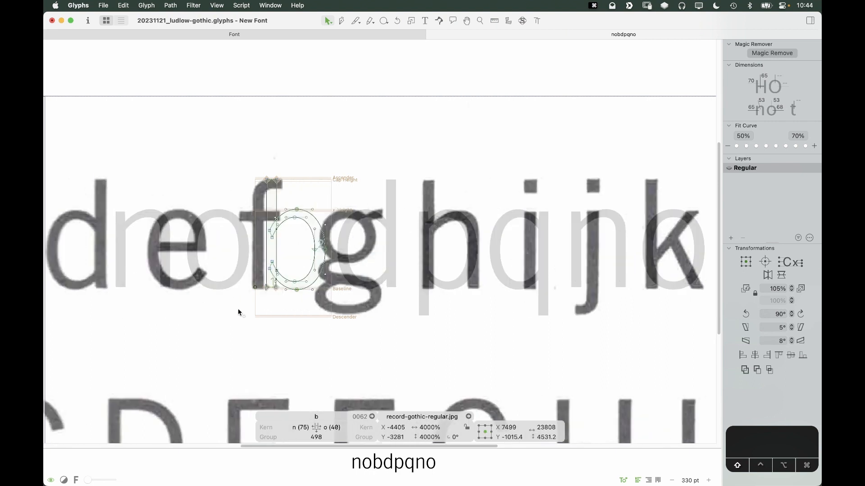
{"action": "left_click_drag", "start_coordinate": [163, 311], "coordinate": [547, 291]}
Step: Nudge the scan horizontally to X -1387 to line its b up with the drawn stem and bowl, and preview the result
{"action": "key", "text": "z"}
{"action": "left_click_drag", "start_coordinate": [365, 143], "coordinate": [186, 361]}
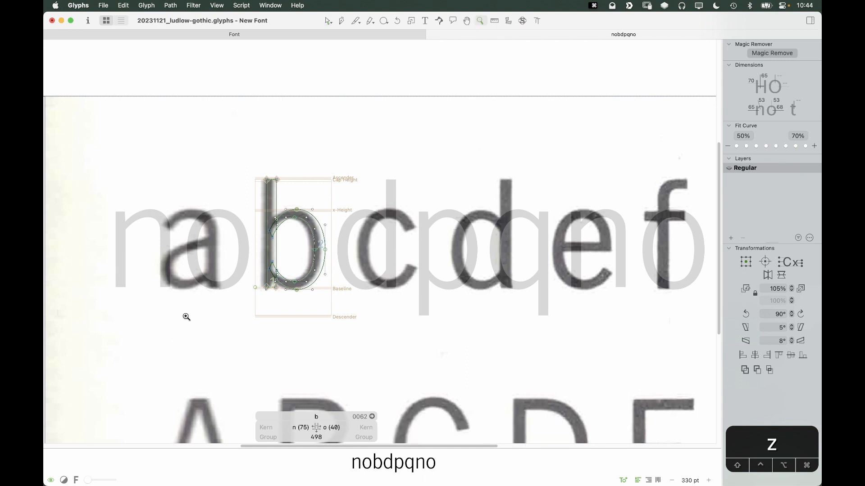
{"action": "key", "text": "shift+Right"}
{"action": "key", "text": "shift+Right"}
{"action": "key", "text": "shift+Right"}
{"action": "key", "text": "shift+Right"}
{"action": "key", "text": "shift+Right"}
{"action": "key", "text": "shift+Right"}
{"action": "key", "text": "shift+Right"}
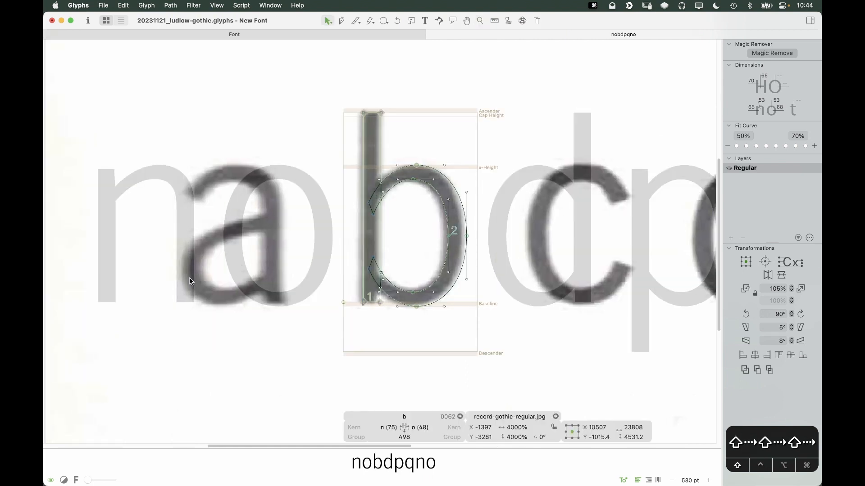
{"action": "key", "text": "shift+Left"}
{"action": "key", "text": "shift+Left"}
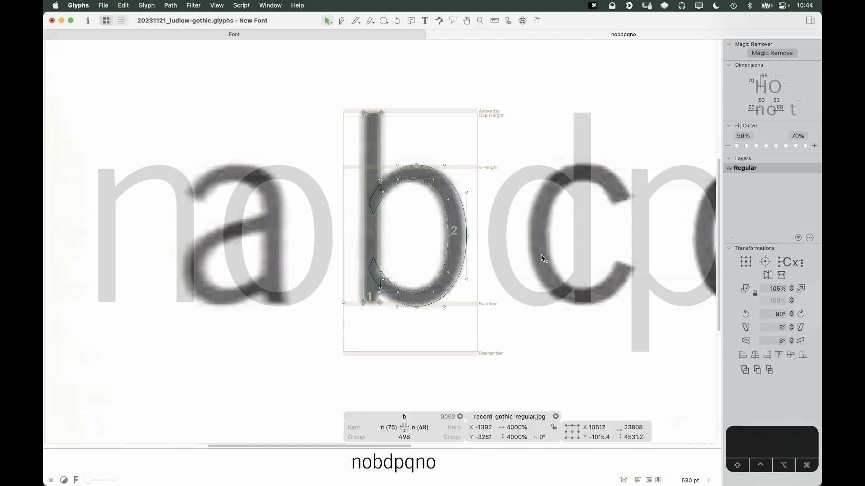
{"action": "key", "text": "space"}
{"action": "left_click_drag", "start_coordinate": [542, 258], "coordinate": [464, 291]}
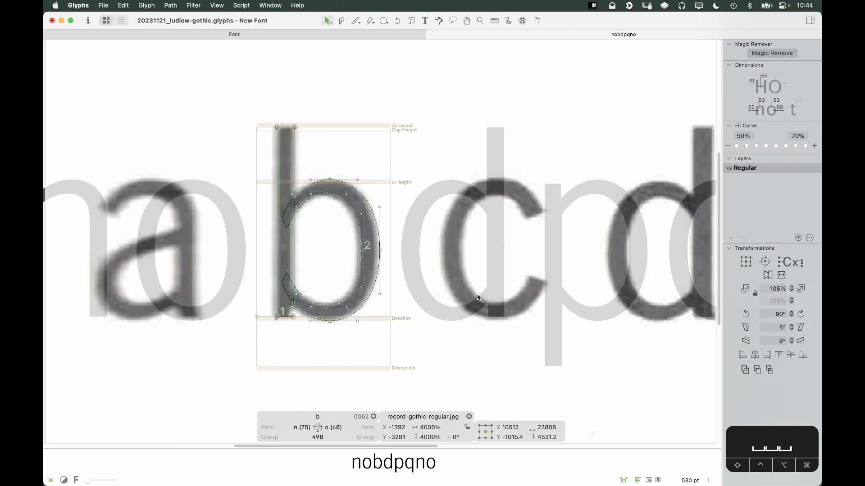
{"action": "key", "text": "Right"}
{"action": "key", "text": "Right"}
{"action": "key", "text": "Right"}
{"action": "key", "text": "Right"}
{"action": "key", "text": "Right"}
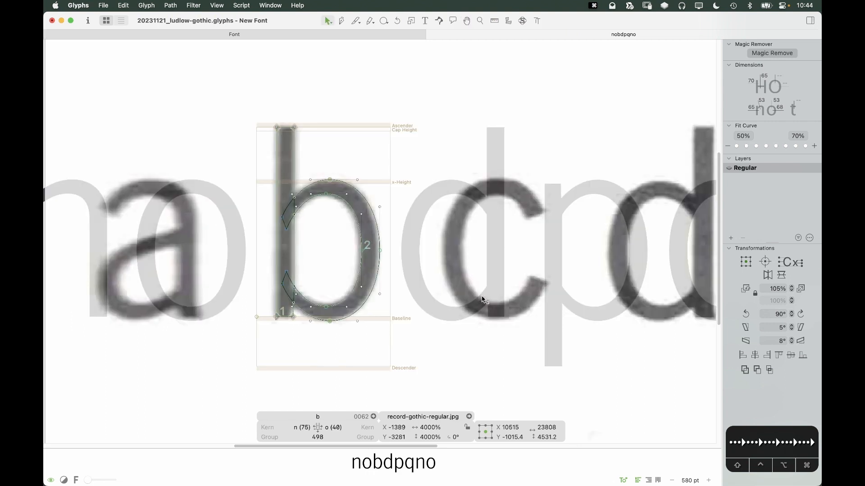
{"action": "key", "text": "space"}
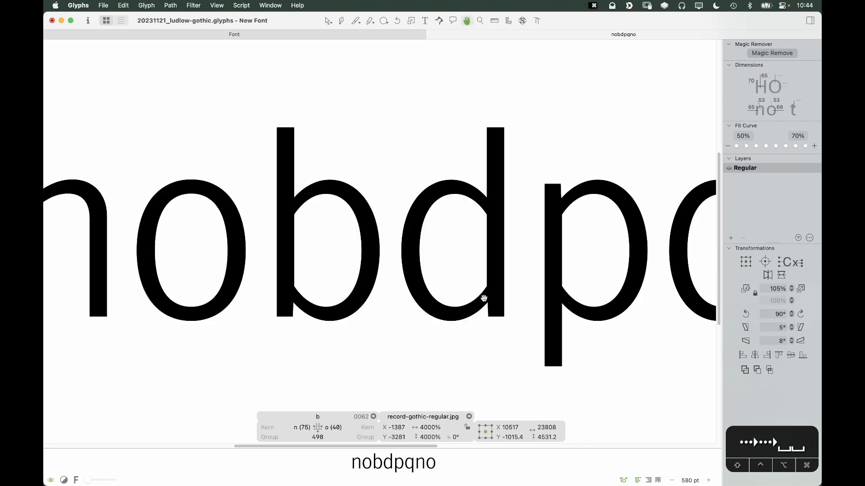
Step: Cut the reference scan from the b glyph and paste it into the d glyph
{"action": "key", "text": "super+x"}
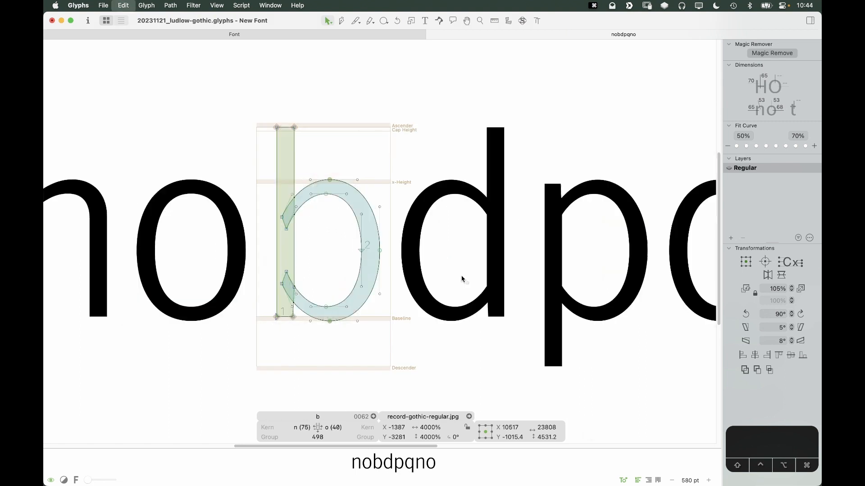
{"action": "double_click", "coordinate": [461, 275]}
{"action": "key", "text": "super+v"}
Step: Shift the scan left and fine-tune it to X -2661 so that its printed d lies under the d outline
{"action": "left_click_drag", "start_coordinate": [655, 266], "coordinate": [307, 269]}
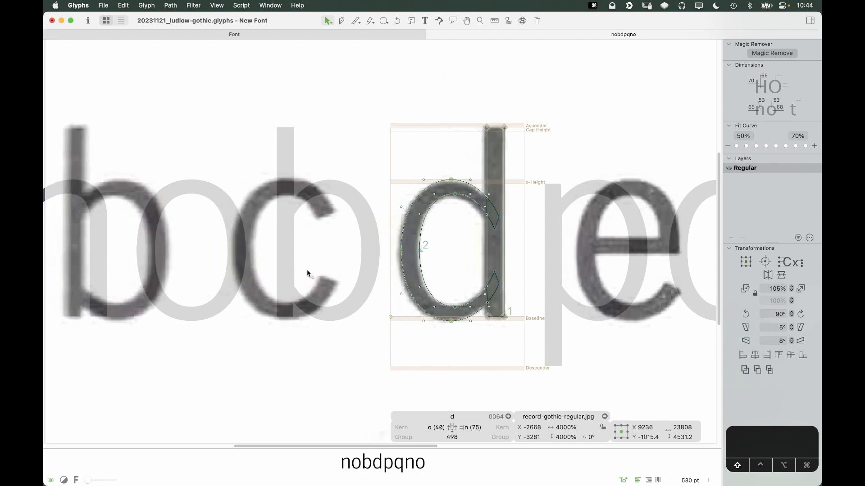
{"action": "key", "text": "Right"}
{"action": "key", "text": "Right"}
{"action": "key", "text": "Right"}
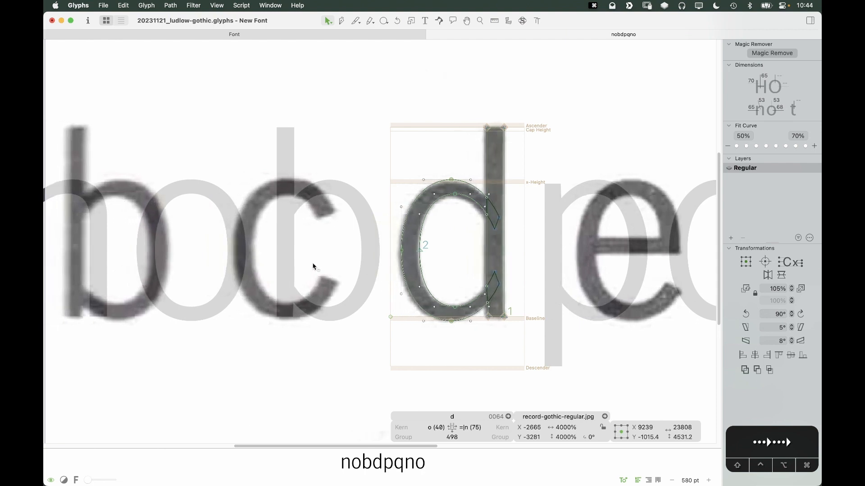
{"action": "key", "text": "Right"}
{"action": "key", "text": "Right"}
{"action": "key", "text": "Right"}
{"action": "key", "text": "Right"}
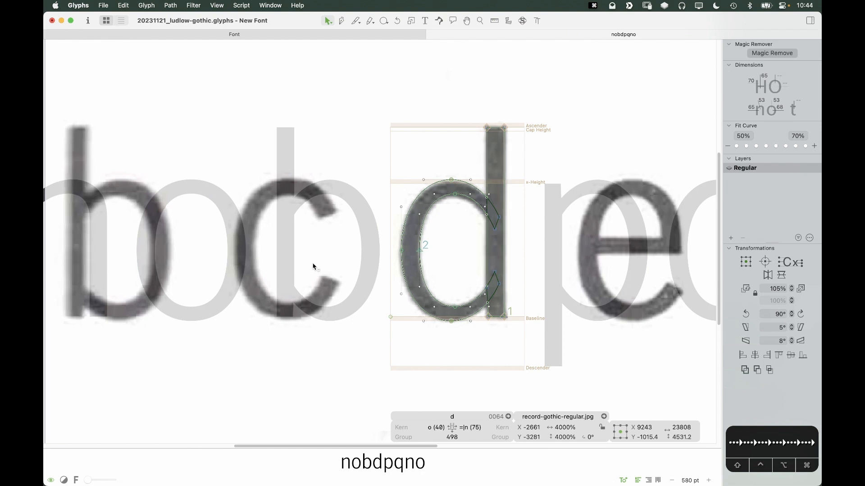
Step: Nudge the record-gothic-regular.jpg reference image in the d glyph and cut it from the glyph
{"action": "key", "text": "Left"}
{"action": "key", "text": "v"}
{"action": "key", "text": "super+minus"}
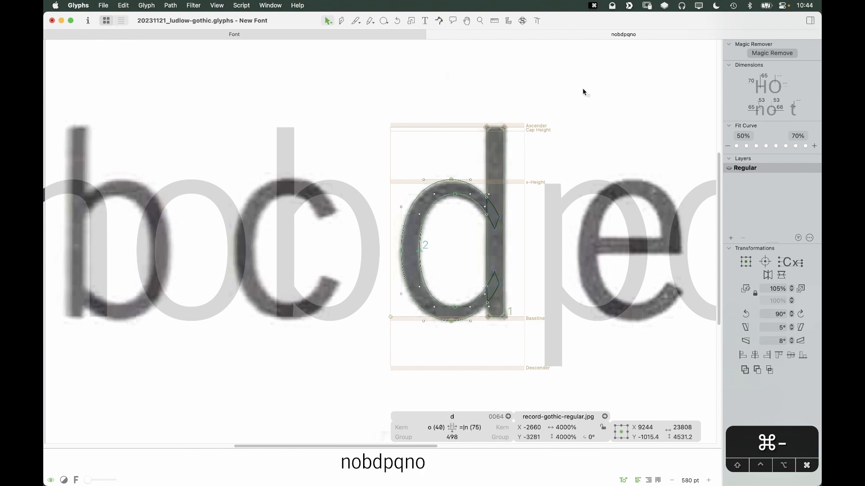
{"action": "key", "text": "super+minus"}
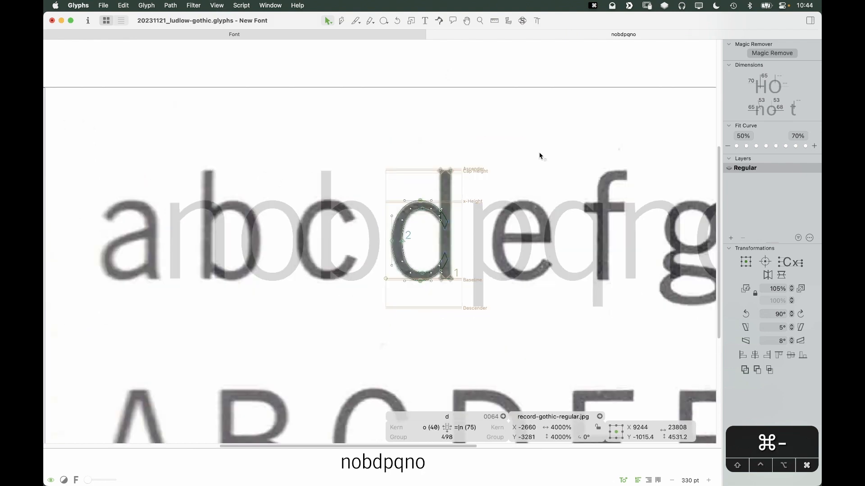
{"action": "key", "text": "super+x"}
{"action": "key", "text": "space"}
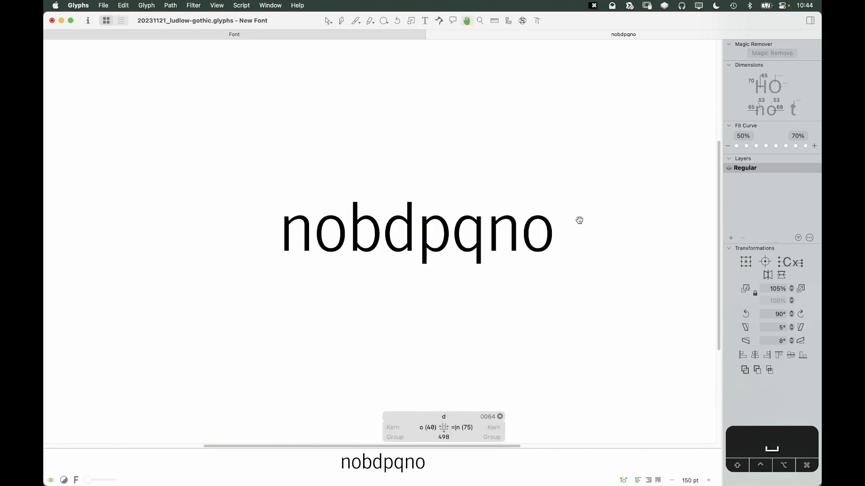
Step: Examine the whole word nobdpqno with no glyph open for editing, at 100 pt and 150 pt
{"action": "key", "text": "t"}
{"action": "left_click", "coordinate": [586, 240]}
{"action": "key", "text": "Escape"}
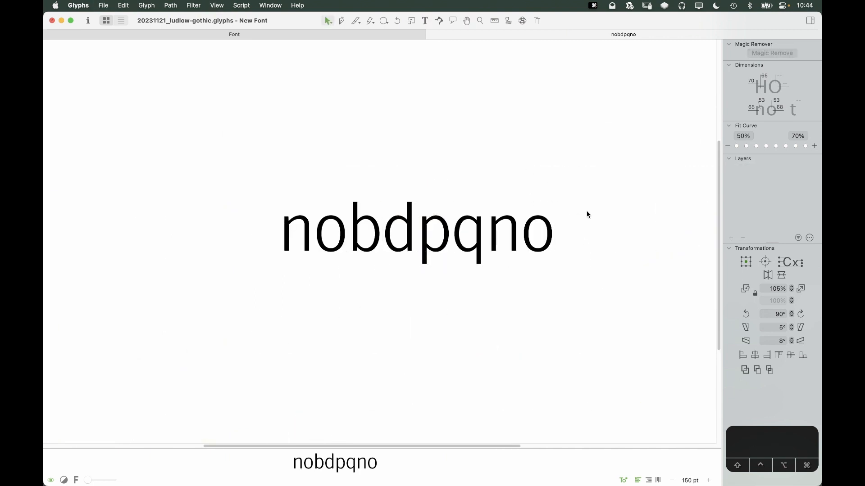
{"action": "key", "text": "super+minus"}
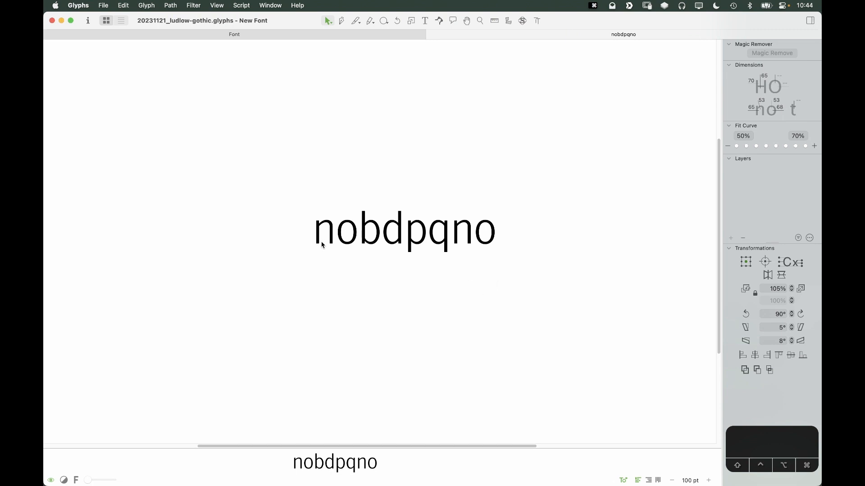
{"action": "key", "text": "super+equal"}
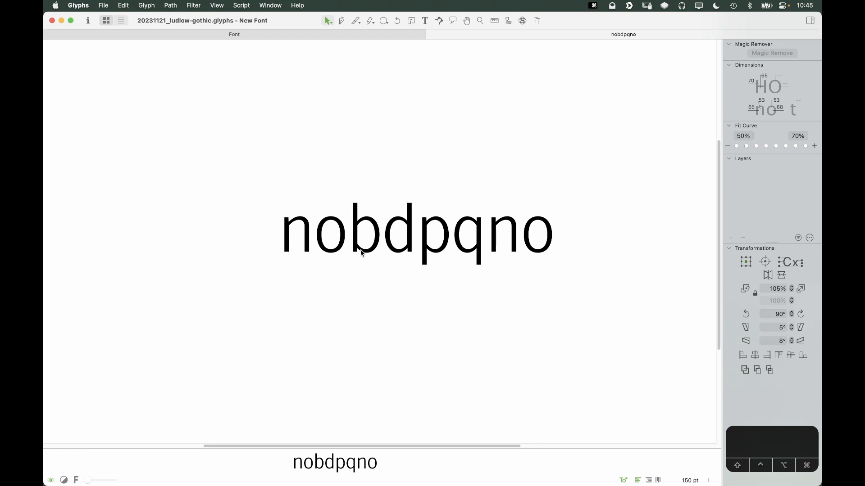
Step: Open the b glyph for editing and add the o to it as a component
{"action": "key", "text": "z"}
{"action": "left_click_drag", "start_coordinate": [413, 170], "coordinate": [298, 299]}
{"action": "key", "text": "v"}
{"action": "double_click", "coordinate": [421, 239]}
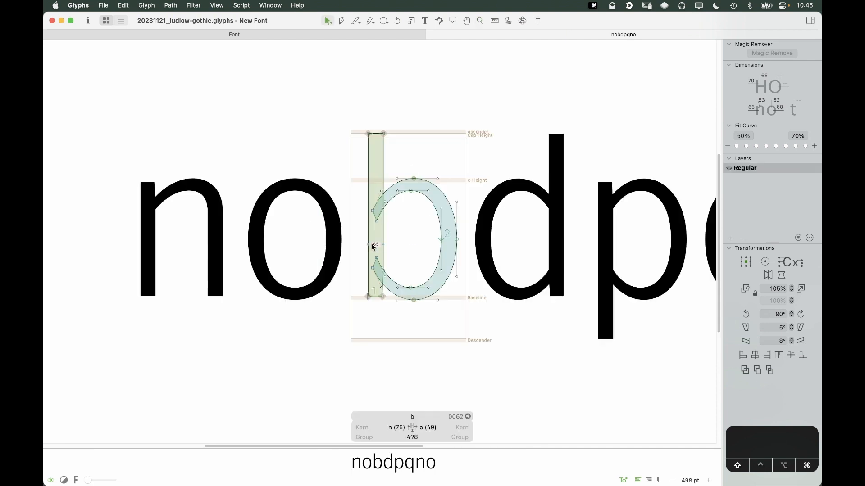
{"action": "key", "text": "shift"}
{"action": "key", "text": "shift"}
{"action": "type", "text": "o"}
{"action": "key", "text": "Return"}
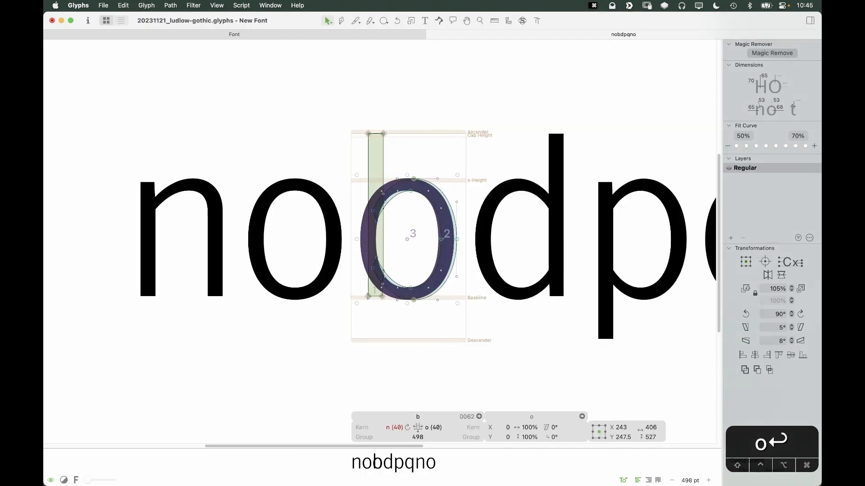
Step: Shift the o component to X 13 to compare it with the b's bowl, and delete the component
{"action": "key", "text": "shift+Right"}
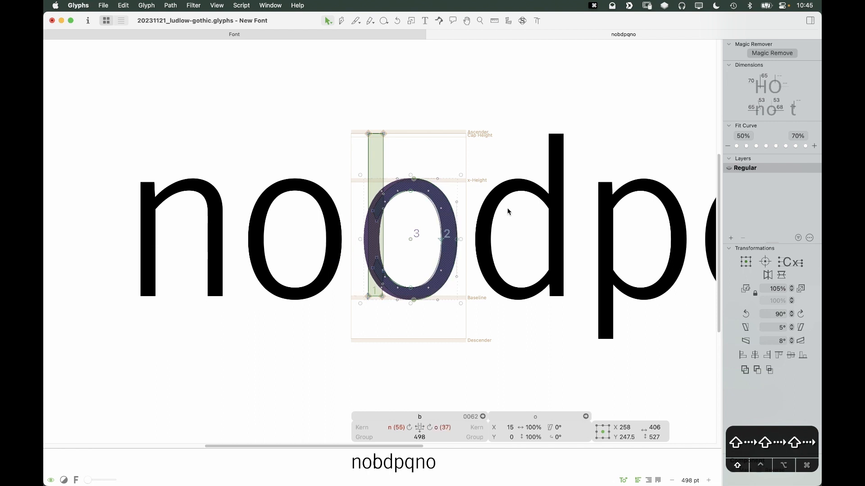
{"action": "key", "text": "Left"}
{"action": "key", "text": "Left"}
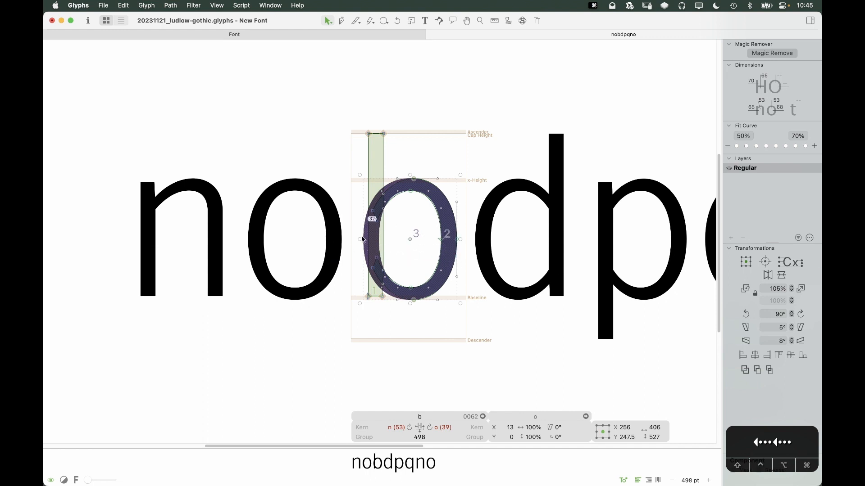
{"action": "key", "text": "BackSpace"}
Step: Review the letter shapes and rhythm of nobdpqno in filled view at 250 pt and 150 pt
{"action": "scroll", "coordinate": [412, 251], "scroll_direction": "down", "scroll_amount": 5}
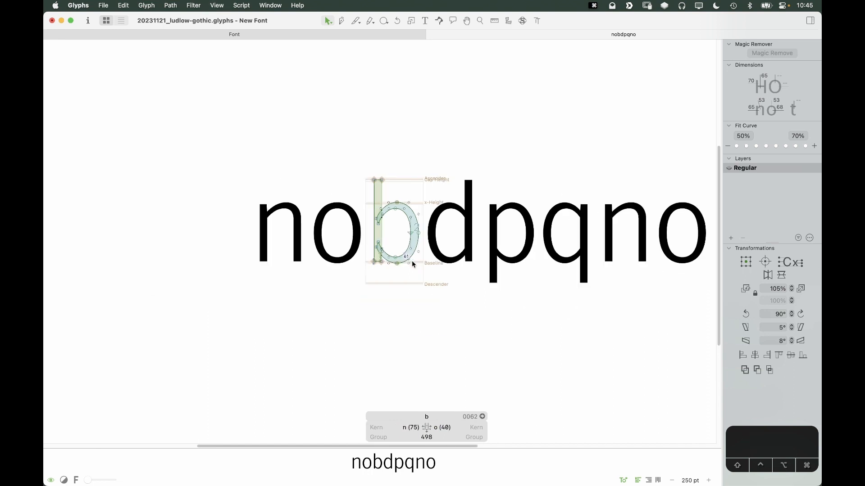
{"action": "key", "text": "space"}
{"action": "left_click_drag", "start_coordinate": [483, 269], "coordinate": [405, 271]}
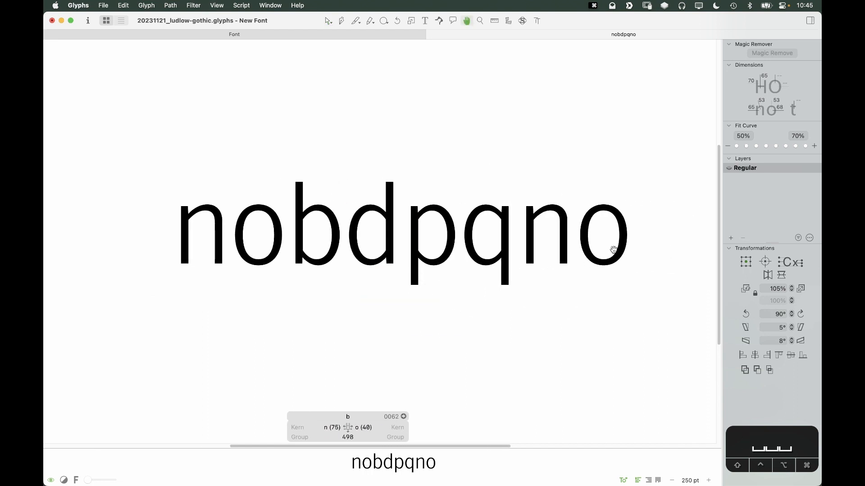
{"action": "key", "text": "super+minus"}
{"action": "key", "text": "space"}
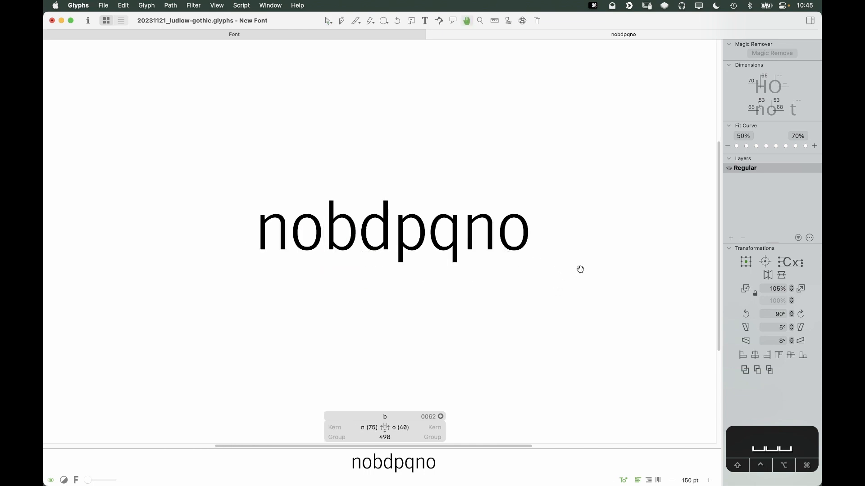
{"action": "scroll", "coordinate": [582, 253], "scroll_direction": "up", "scroll_amount": 1}
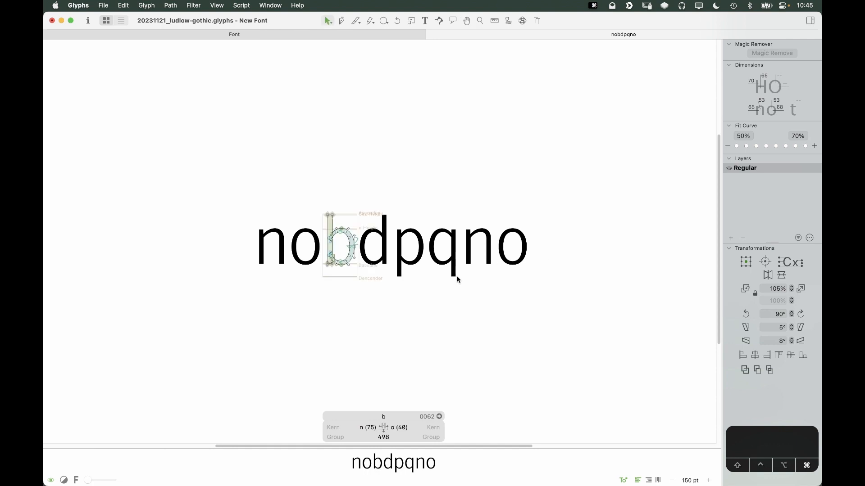
{"action": "key", "text": "super+plus"}
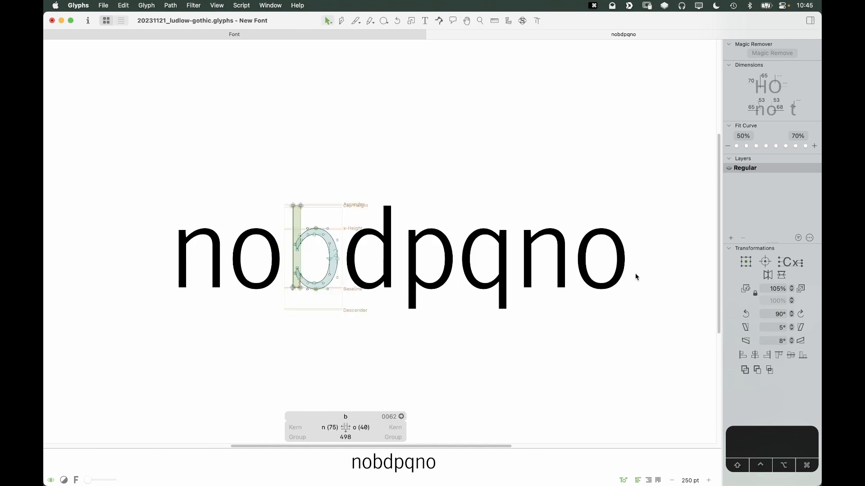
{"action": "key", "text": "t"}
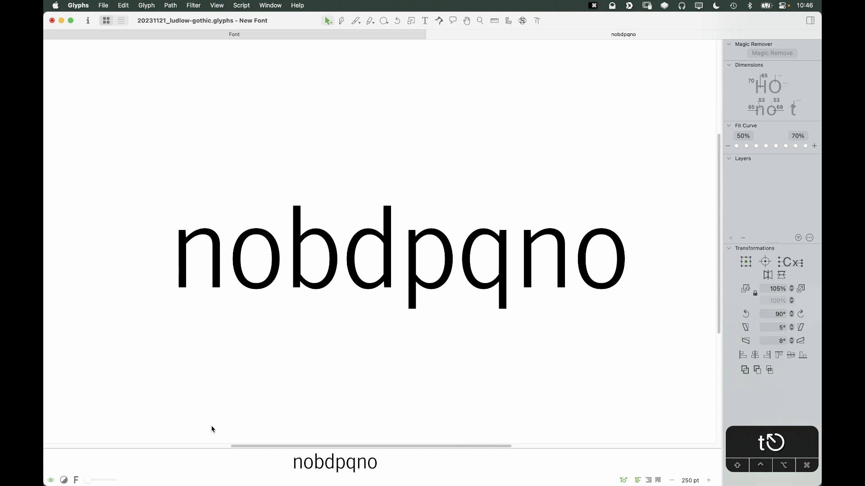
Step: Enlarge the preview area below the edit view and apply a slight blur to the previewed word
{"action": "left_click_drag", "start_coordinate": [204, 448], "coordinate": [203, 433]}
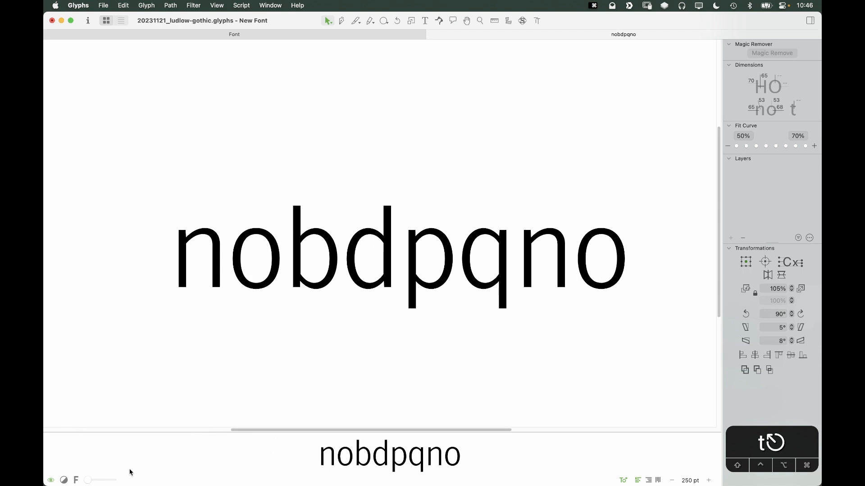
{"action": "left_click_drag", "start_coordinate": [88, 482], "coordinate": [92, 482]}
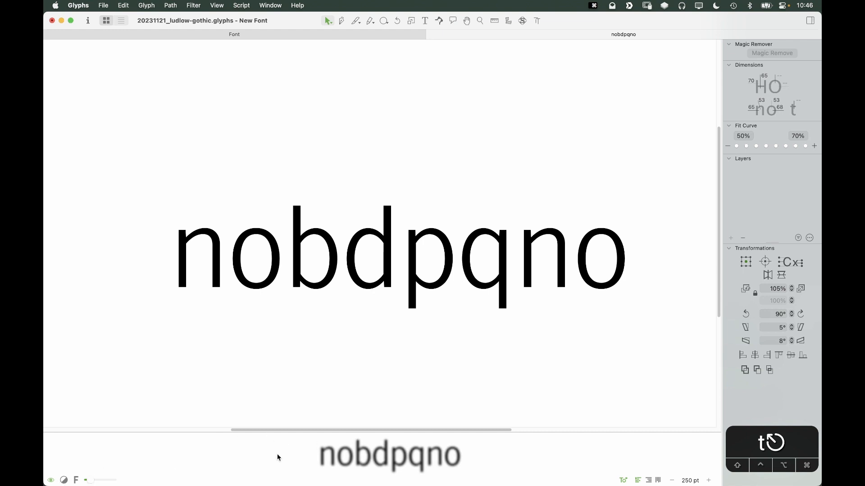
{"action": "left_click_drag", "start_coordinate": [514, 433], "coordinate": [513, 422]}
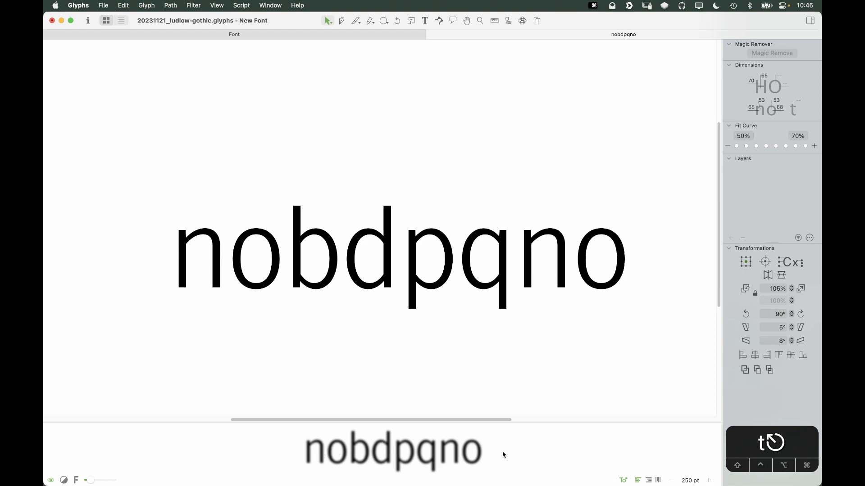
{"action": "left_click_drag", "start_coordinate": [575, 422], "coordinate": [578, 397]}
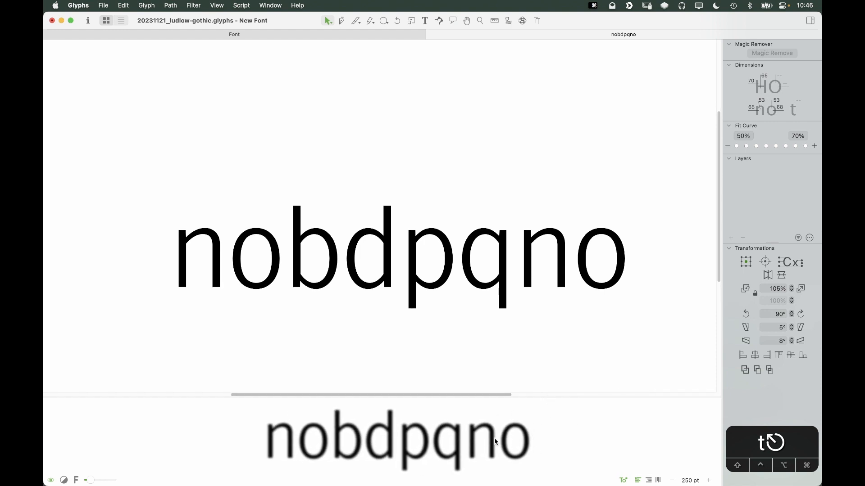
Step: Examine the blurred nobdpqno preview at several sizes for uneven dark spots
{"action": "left_click_drag", "start_coordinate": [535, 398], "coordinate": [531, 449]}
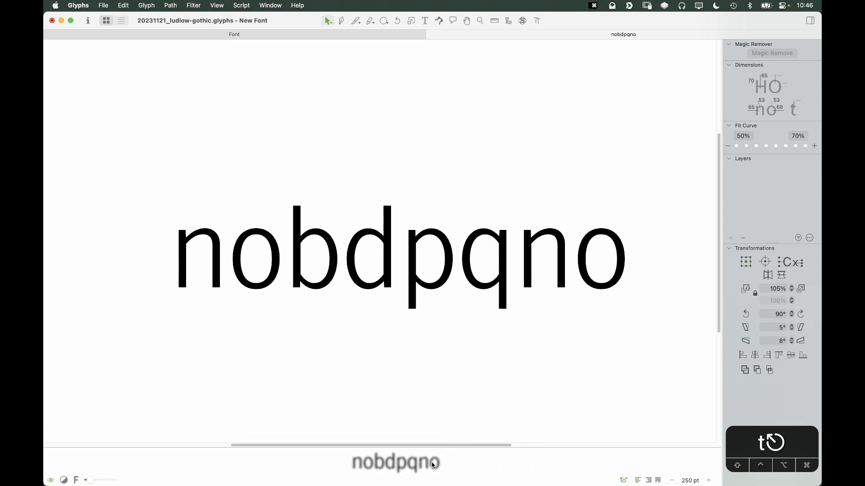
{"action": "left_click_drag", "start_coordinate": [465, 448], "coordinate": [441, 444]}
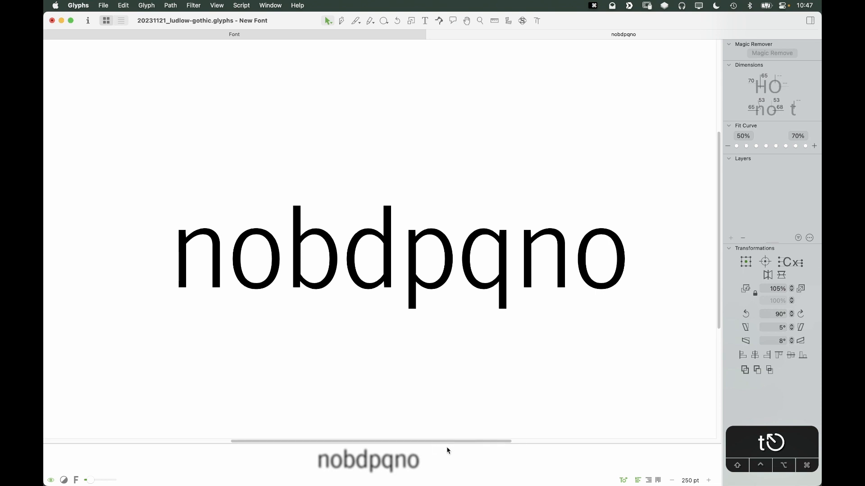
{"action": "left_click_drag", "start_coordinate": [417, 455], "coordinate": [453, 425]}
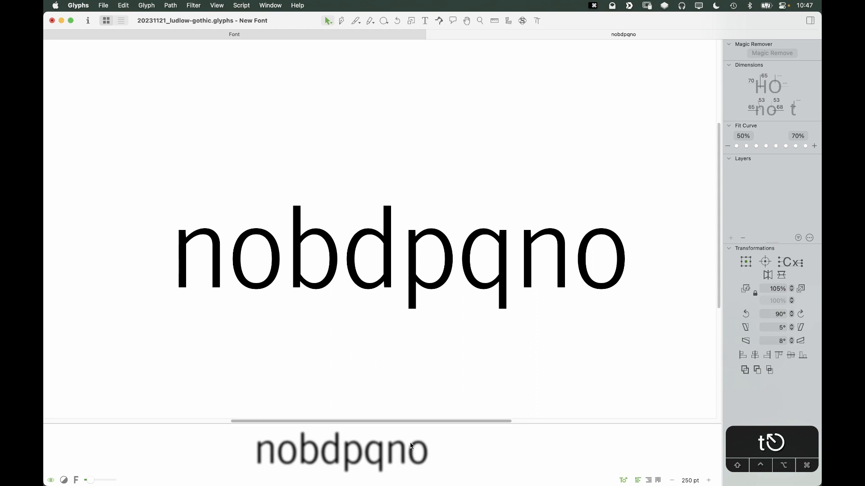
{"action": "left_click_drag", "start_coordinate": [411, 445], "coordinate": [458, 440]}
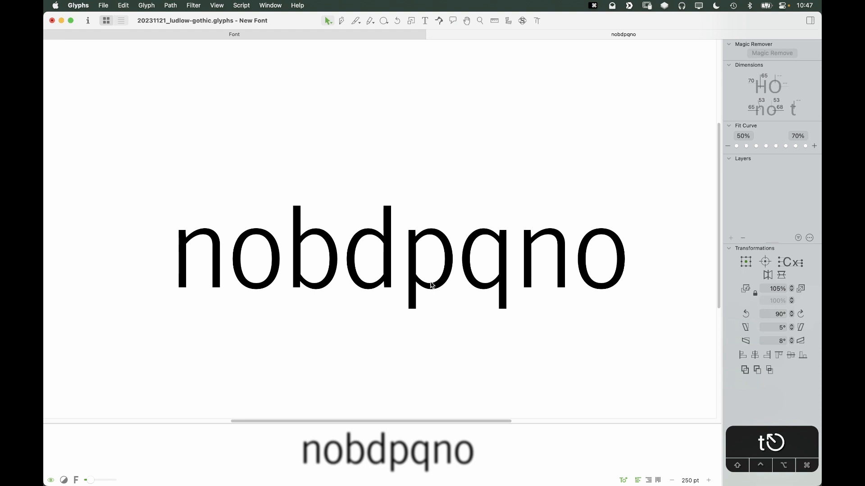
{"action": "left_click_drag", "start_coordinate": [420, 442], "coordinate": [436, 429]}
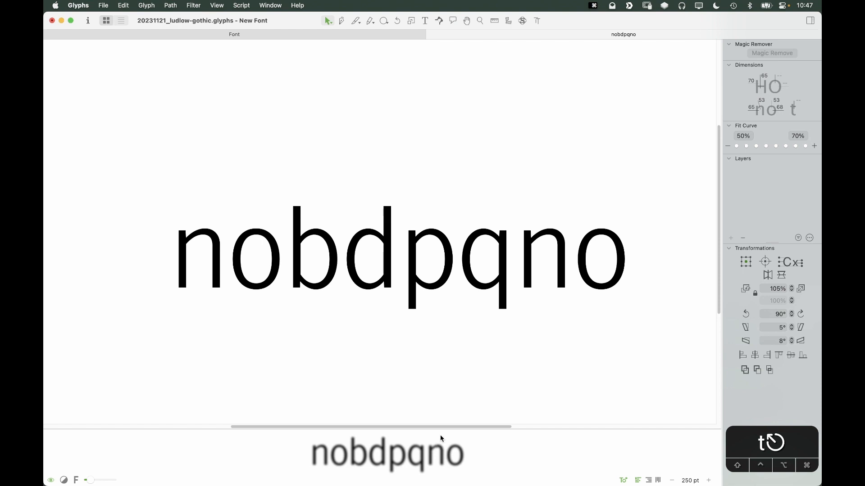
Step: Open the capital D glyph, paste the reference image and move the image's D into the glyph's frame
{"action": "left_click", "coordinate": [430, 35]}
{"action": "left_click", "coordinate": [409, 202]}
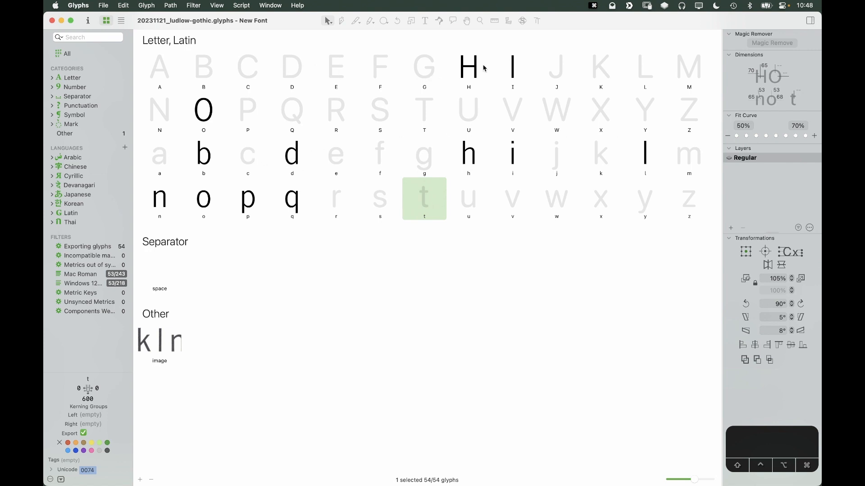
{"action": "double_click", "coordinate": [293, 73]}
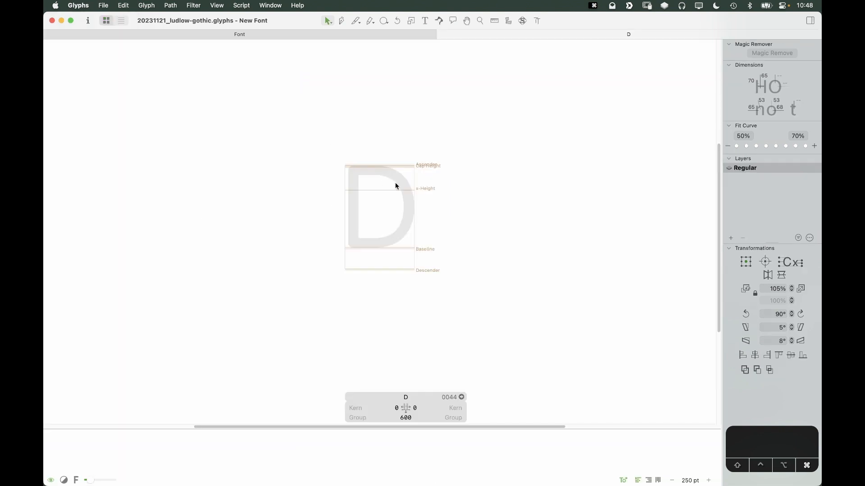
{"action": "key", "text": "super+v"}
{"action": "left_click_drag", "start_coordinate": [466, 359], "coordinate": [428, 190]}
Step: Fine-position the reference image in the D glyph at X -2997, Y -1856 and lock the image
{"action": "key", "text": "z"}
{"action": "left_click", "coordinate": [318, 281]}
{"action": "key", "text": "v"}
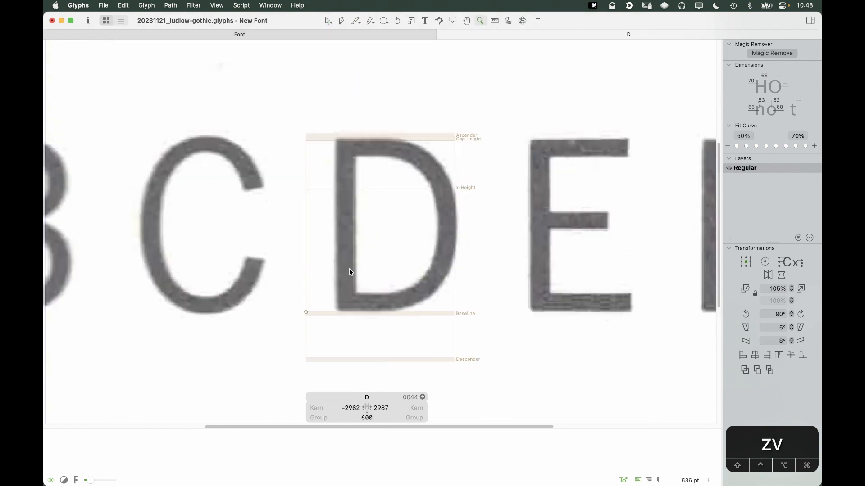
{"action": "key", "text": "Up"}
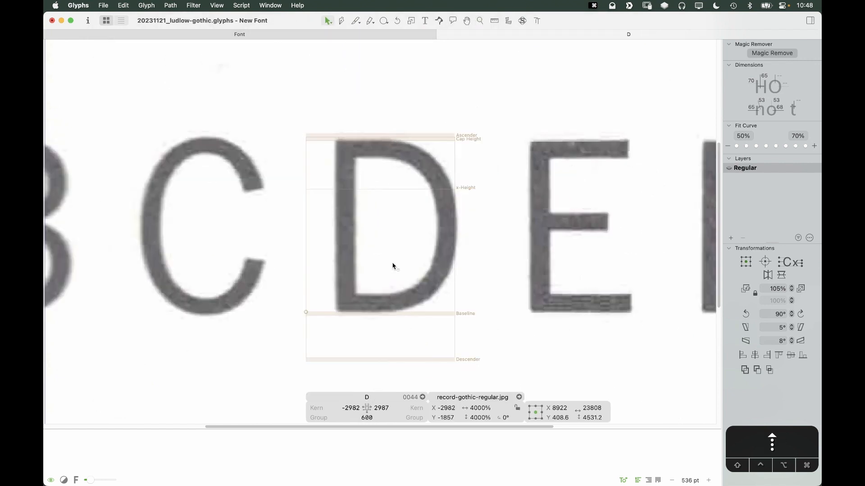
{"action": "key", "text": "Left"}
{"action": "key", "text": "Left"}
{"action": "key", "text": "Left"}
{"action": "key", "text": "Left"}
{"action": "key", "text": "Left"}
{"action": "key", "text": "Left"}
{"action": "key", "text": "Left"}
{"action": "key", "text": "Left"}
{"action": "key", "text": "Left"}
{"action": "key", "text": "Left"}
{"action": "key", "text": "Left"}
{"action": "key", "text": "Left"}
{"action": "key", "text": "Left"}
{"action": "key", "text": "Left"}
{"action": "key", "text": "Left"}
{"action": "right_click", "coordinate": [419, 232]}
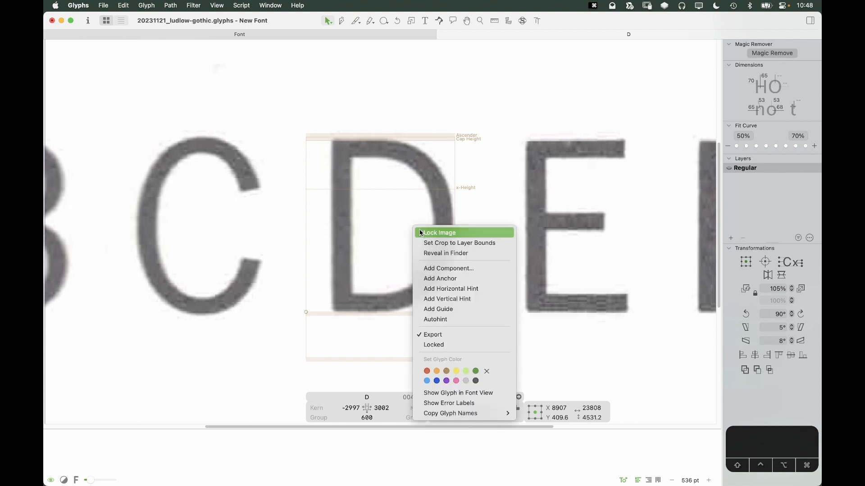
{"action": "left_click", "coordinate": [425, 233]}
Step: Insert the letters OH before the D in the edit view
{"action": "type", "text": "t"}
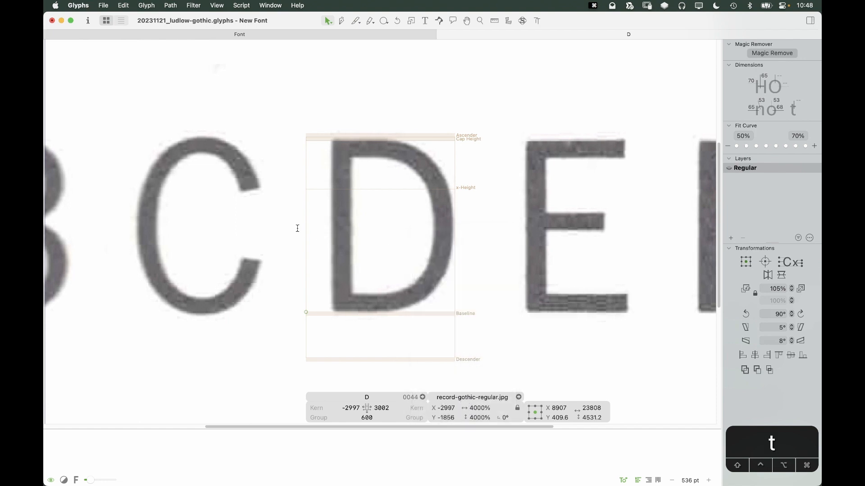
{"action": "type", "text": "OH"}
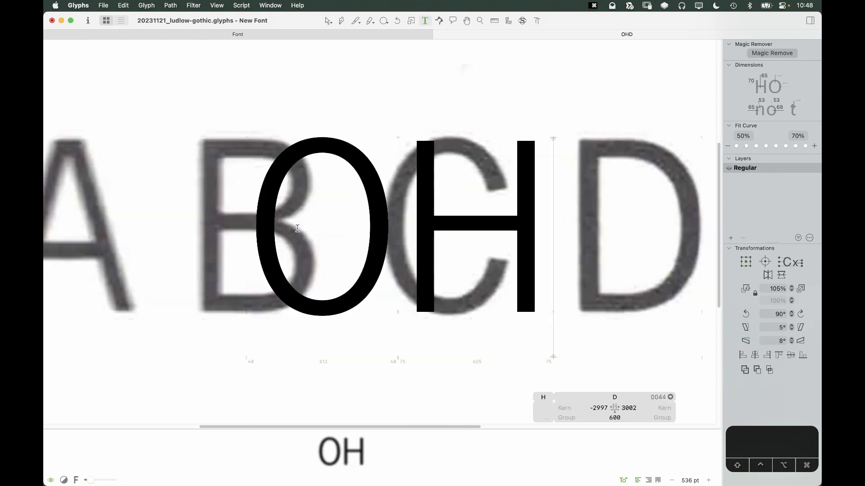
{"action": "key", "text": "Escape"}
Step: Copy the left stem of the H and paste it into the D glyph
{"action": "double_click", "coordinate": [481, 220]}
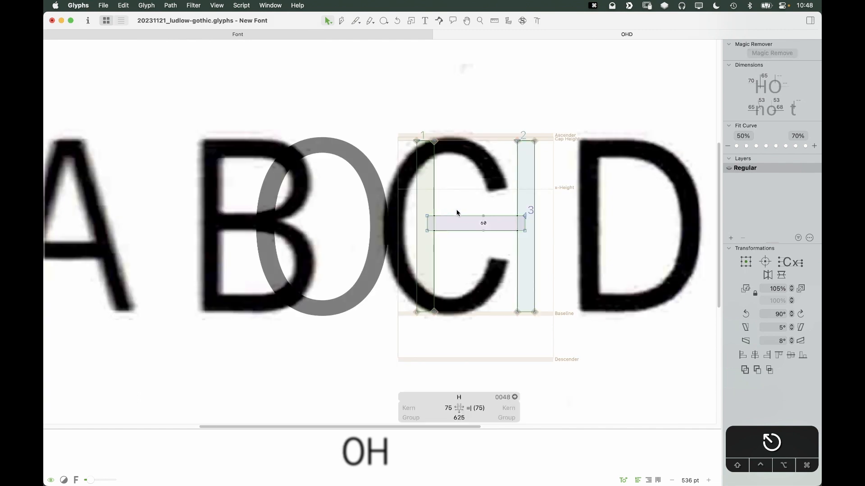
{"action": "left_click", "coordinate": [437, 197]}
{"action": "double_click", "coordinate": [623, 207]}
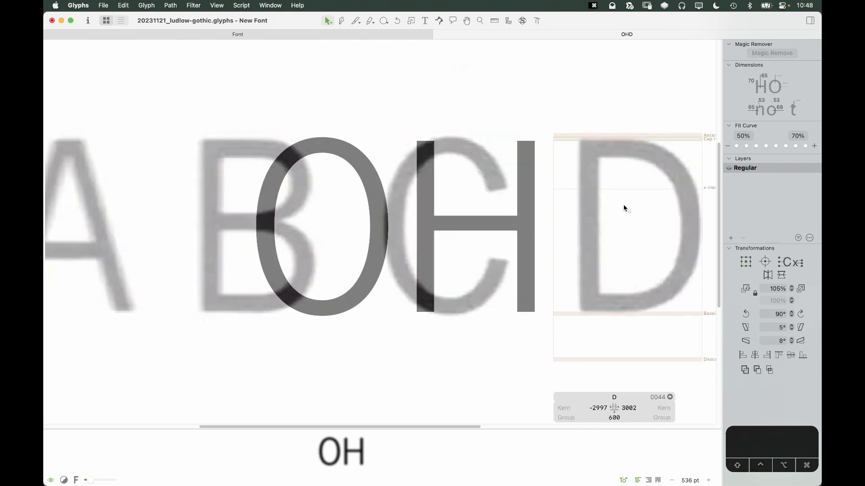
{"action": "left_click_drag", "start_coordinate": [617, 198], "coordinate": [496, 197]}
{"action": "key", "text": "super+v"}
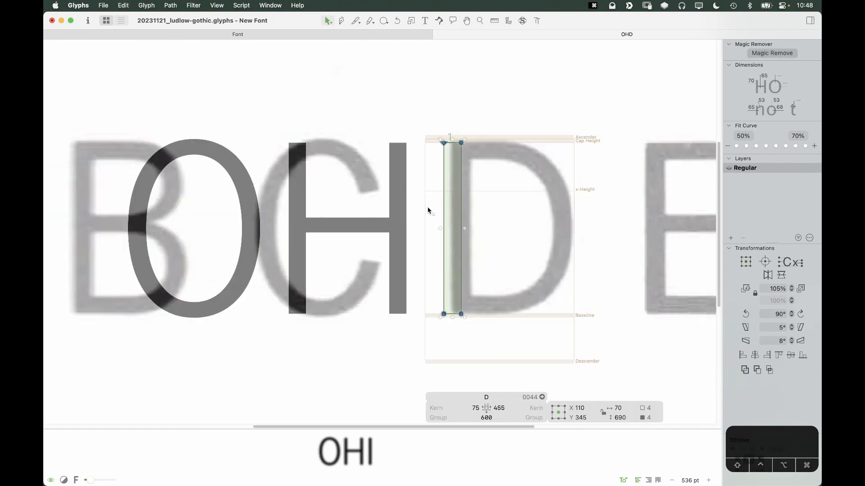
Step: Copy the right half of the O's outlines and paste it into the D glyph
{"action": "double_click", "coordinate": [232, 212]}
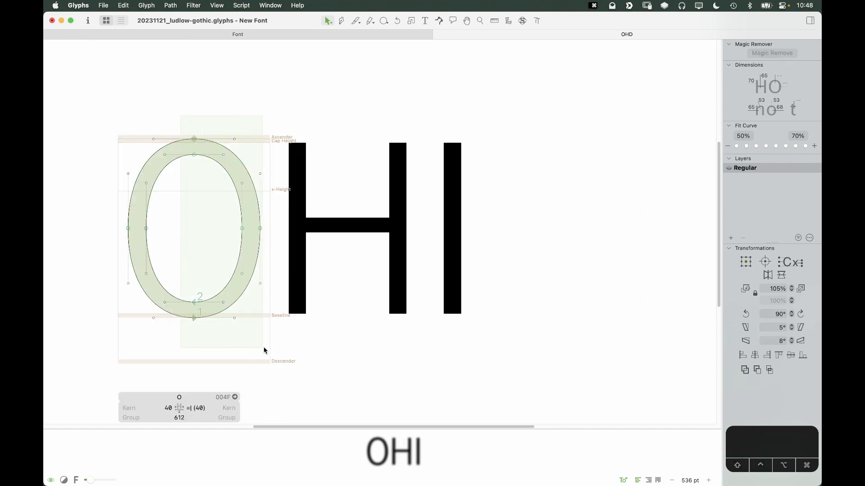
{"action": "key", "text": "super+a"}
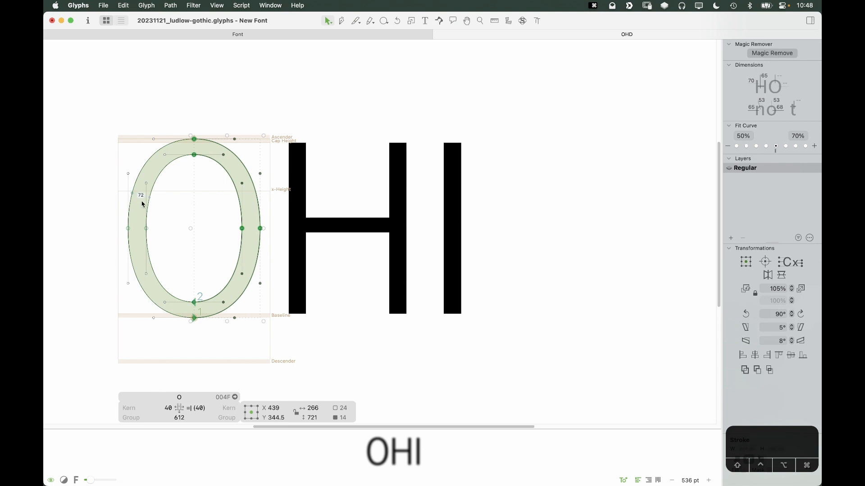
{"action": "double_click", "coordinate": [496, 215]}
{"action": "key", "text": "super+v"}
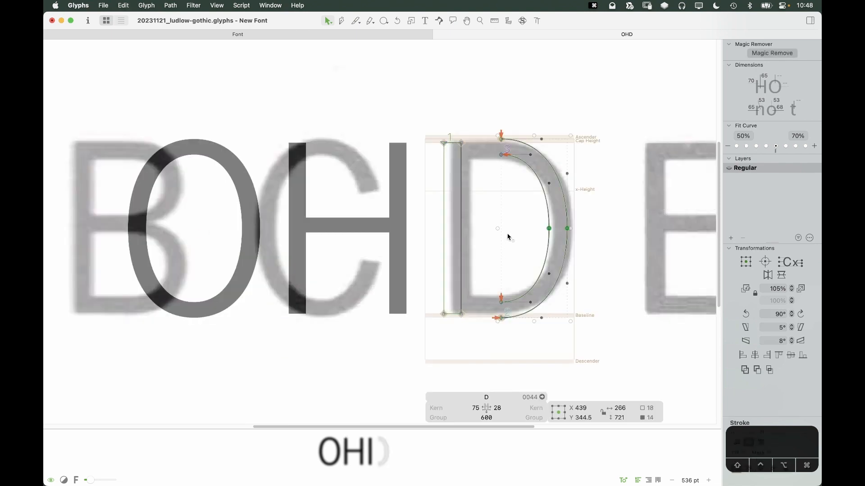
Step: Shift the pasted bowl curves right to match the reference D, leaving a right sidebearing of 8
{"action": "key", "text": "shift+Right"}
{"action": "key", "text": "shift+Right"}
{"action": "key", "text": "shift+Right"}
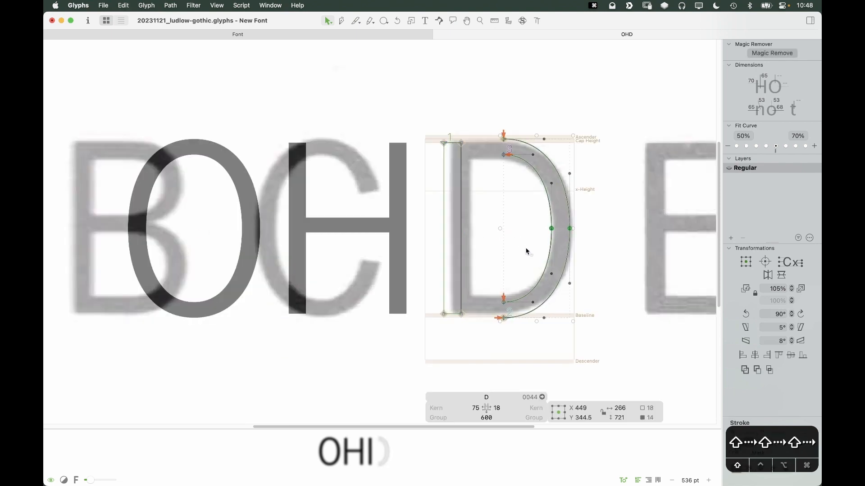
{"action": "key", "text": "Right"}
{"action": "key", "text": "Right"}
{"action": "key", "text": "Right"}
{"action": "key", "text": "Right"}
{"action": "key", "text": "Right"}
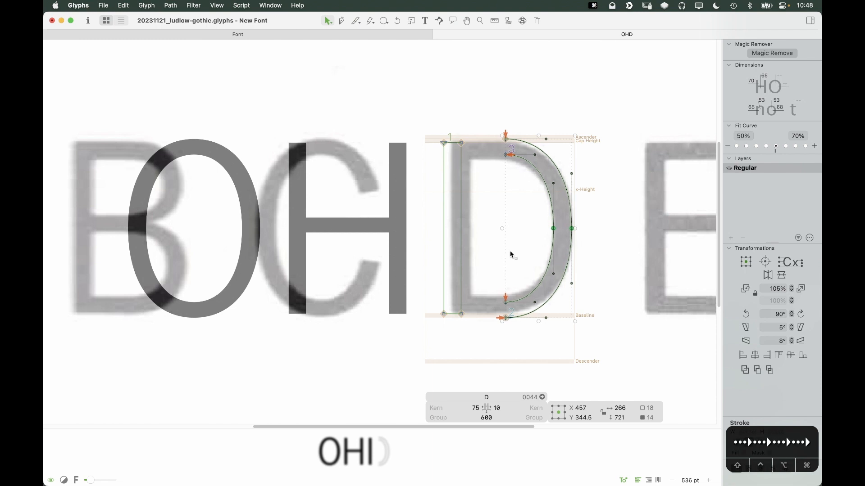
Step: Shift the D's stem right onto the reference image's stem, to a centre X of 143
{"action": "left_click", "coordinate": [450, 214]}
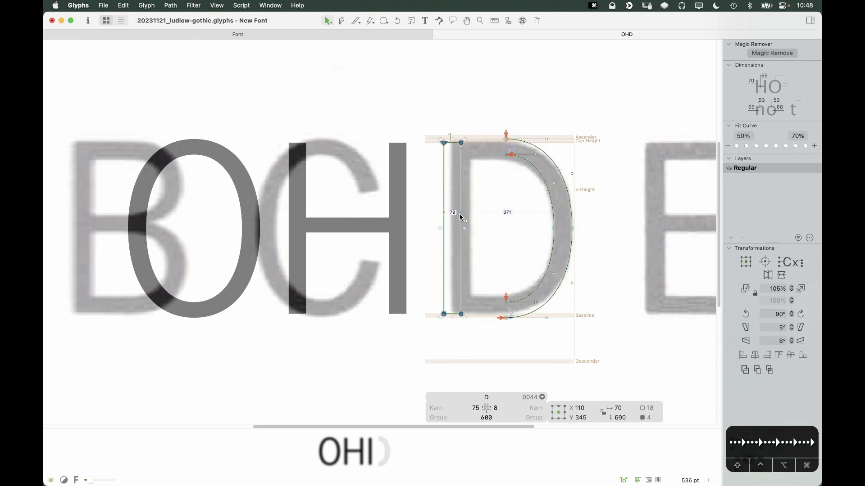
{"action": "key", "text": "shift+Right"}
{"action": "key", "text": "shift+Right"}
{"action": "key", "text": "shift+Right"}
{"action": "key", "text": "shift+Right"}
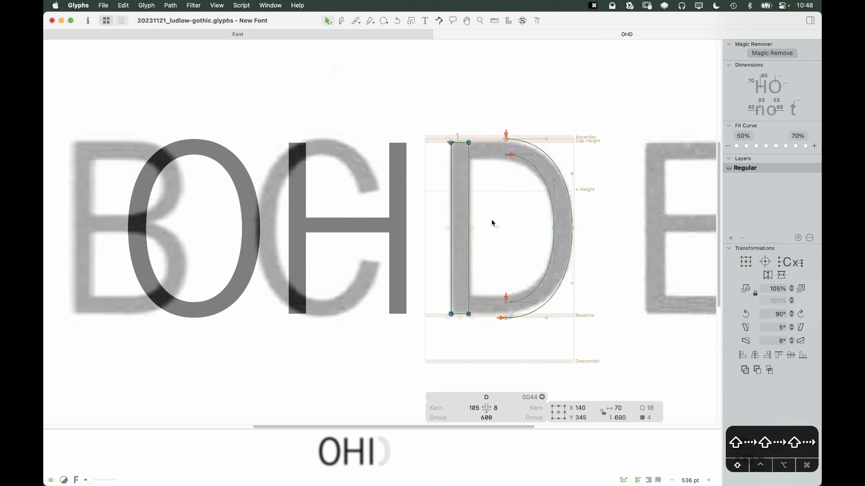
{"action": "key", "text": "Left"}
{"action": "key", "text": "Left"}
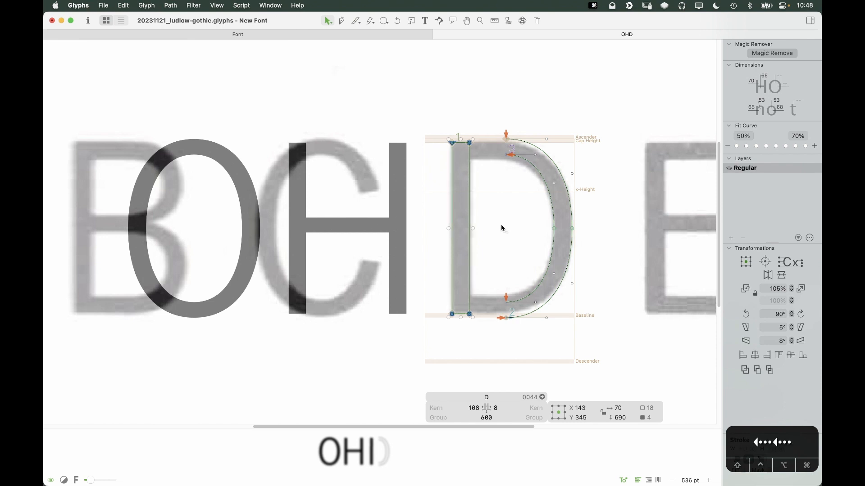
Step: Measure the stroke thickness along the D's pasted bowl curves and at their top end
{"action": "left_click", "coordinate": [507, 222]}
{"action": "key", "text": "z"}
{"action": "left_click_drag", "start_coordinate": [604, 109], "coordinate": [373, 402]}
{"action": "key", "text": "v"}
{"action": "key", "text": "space"}
{"action": "left_click_drag", "start_coordinate": [444, 279], "coordinate": [467, 311]}
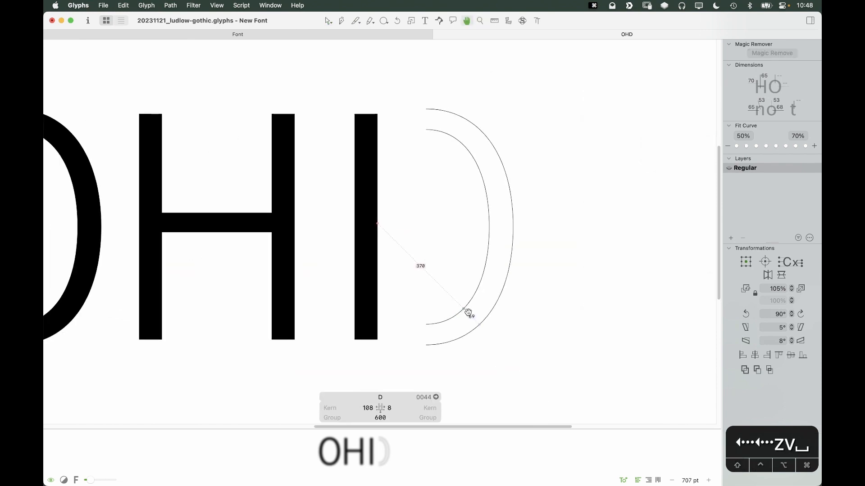
{"action": "left_click_drag", "start_coordinate": [402, 82], "coordinate": [565, 212]}
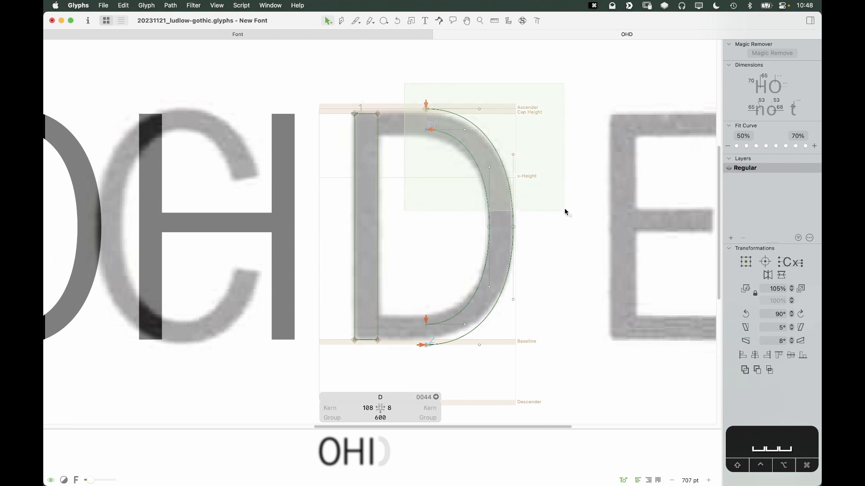
{"action": "left_click", "coordinate": [447, 178]}
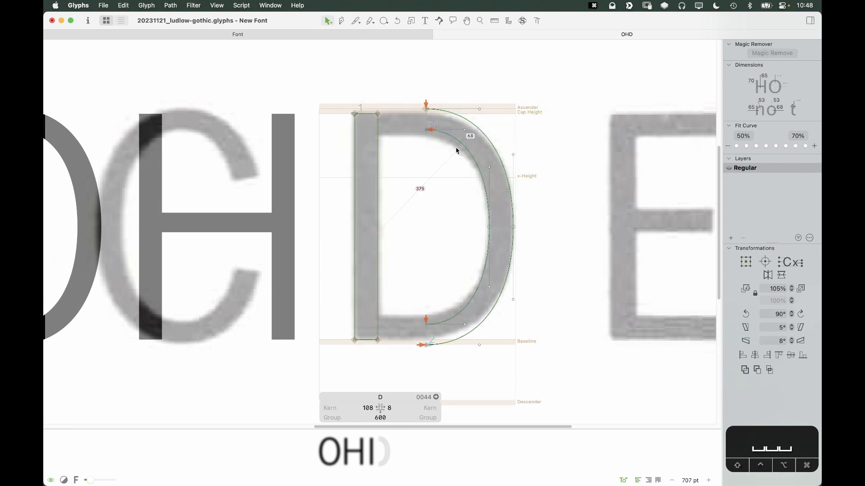
{"action": "left_click", "coordinate": [461, 148]}
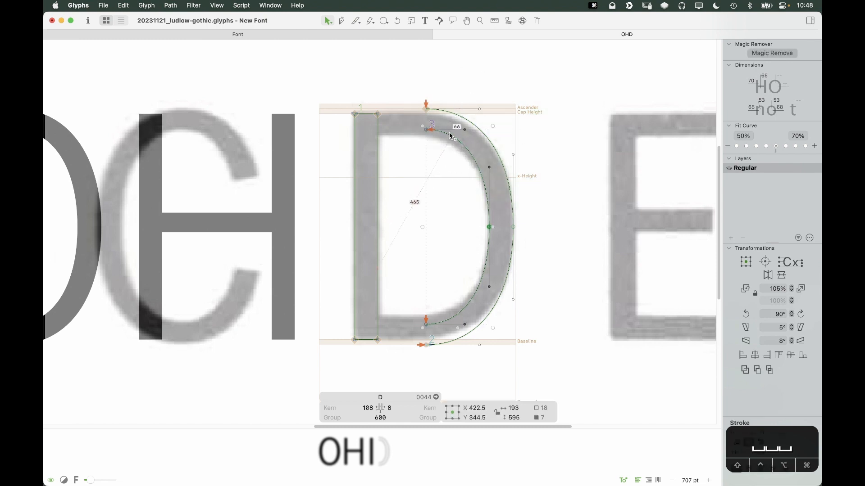
{"action": "left_click_drag", "start_coordinate": [420, 106], "coordinate": [438, 146]}
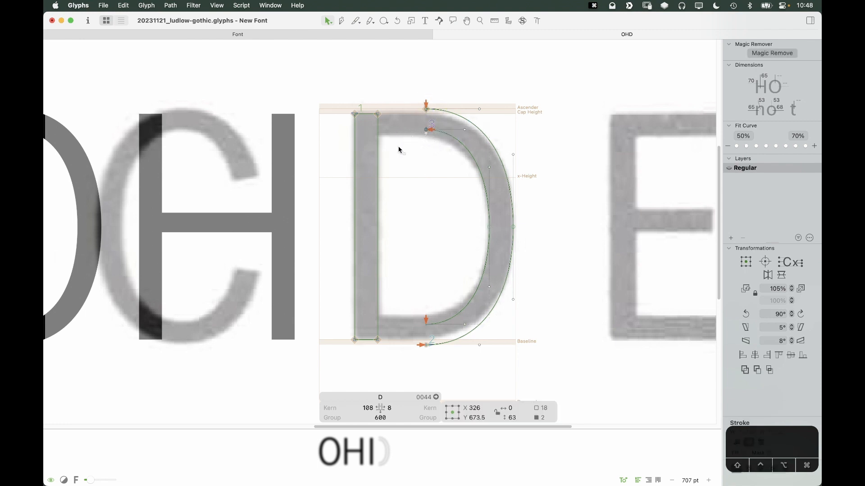
Step: Measure the O's right side stroke and record its vertical stroke dimension as 73
{"action": "double_click", "coordinate": [74, 201]}
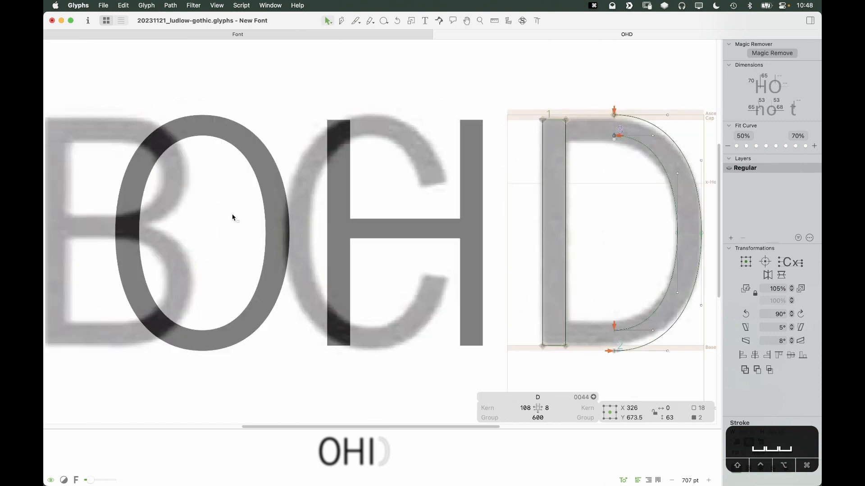
{"action": "left_click_drag", "start_coordinate": [258, 228], "coordinate": [313, 246]}
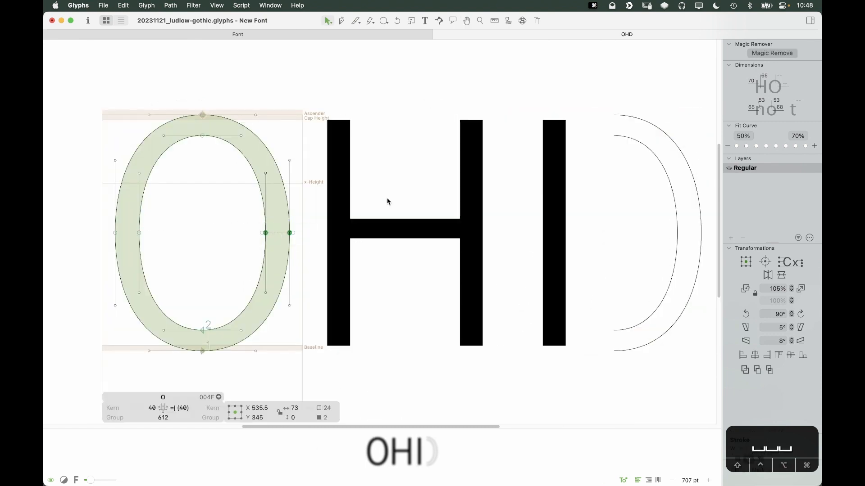
{"action": "left_click", "coordinate": [784, 82]}
{"action": "type", "text": "73"}
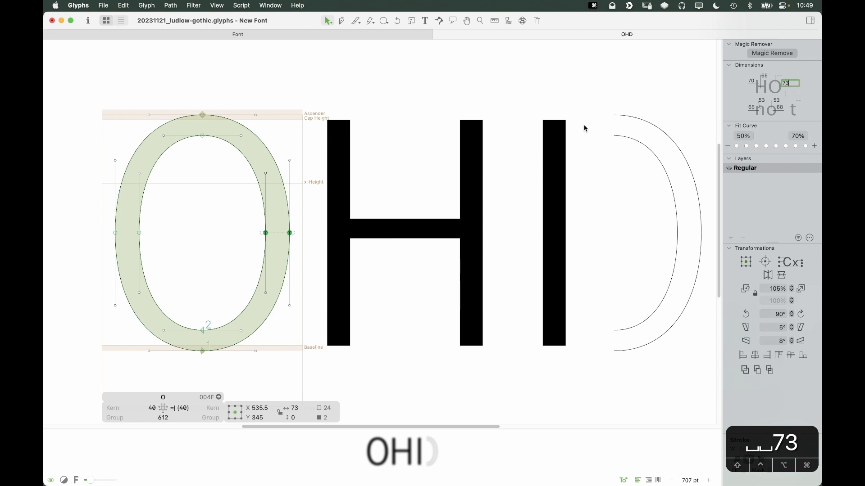
Step: Measure the O's top stroke and record its horizontal stroke dimension as 63
{"action": "left_click_drag", "start_coordinate": [218, 85], "coordinate": [198, 154]}
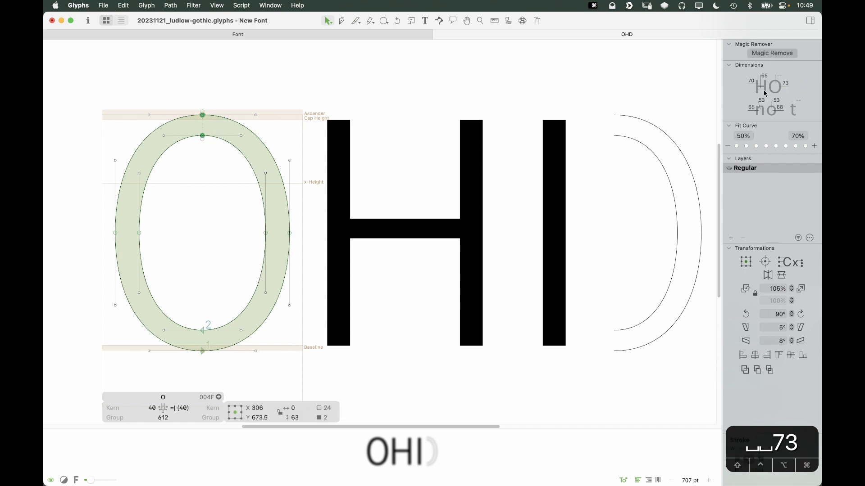
{"action": "left_click", "coordinate": [785, 74]}
{"action": "type", "text": "63"}
{"action": "left_click", "coordinate": [181, 211]}
{"action": "key", "text": "space"}
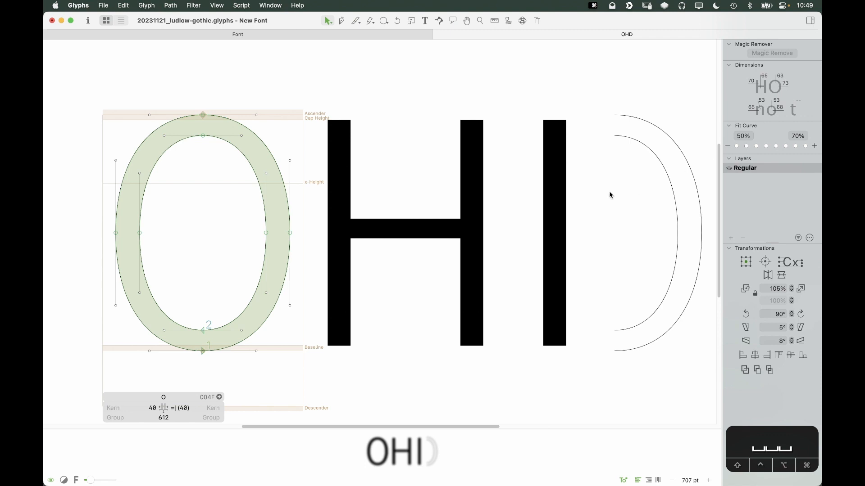
Step: Try an inner contour height of 591 on the O and measure its top stroke
{"action": "key", "text": "super+a"}
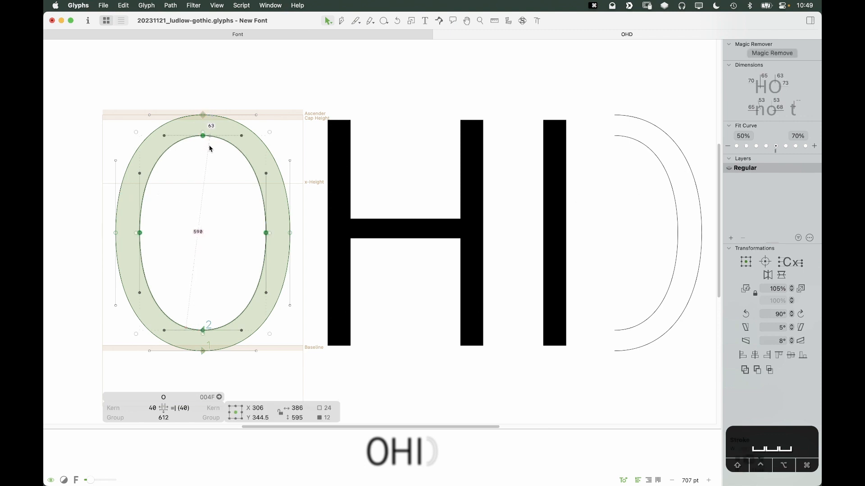
{"action": "left_click", "coordinate": [311, 417]}
{"action": "key", "text": "Down"}
{"action": "key", "text": "Down"}
{"action": "key", "text": "Down"}
{"action": "key", "text": "Down"}
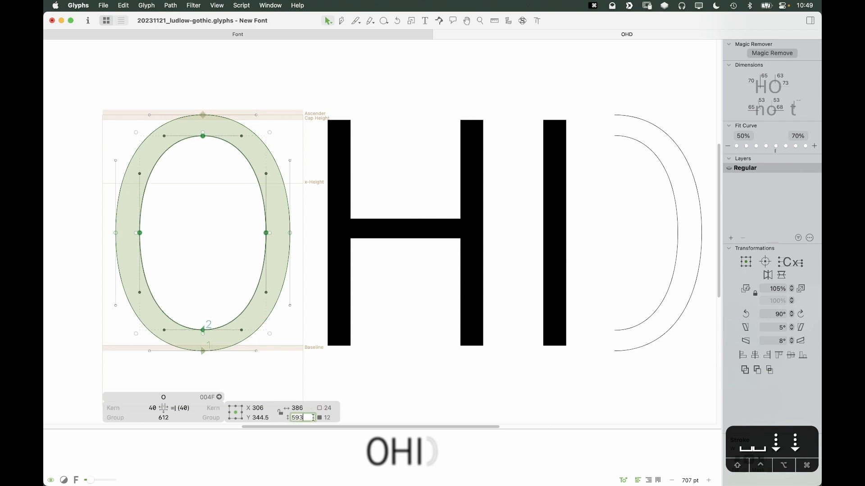
{"action": "left_click_drag", "start_coordinate": [213, 97], "coordinate": [197, 164]}
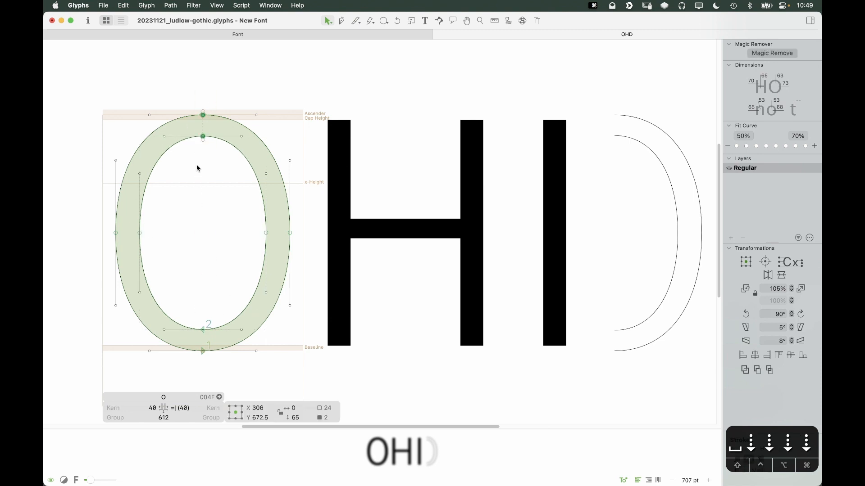
Step: Set the height of the O's inner contour to 599 to thin its top and bottom strokes
{"action": "double_click", "coordinate": [241, 158]}
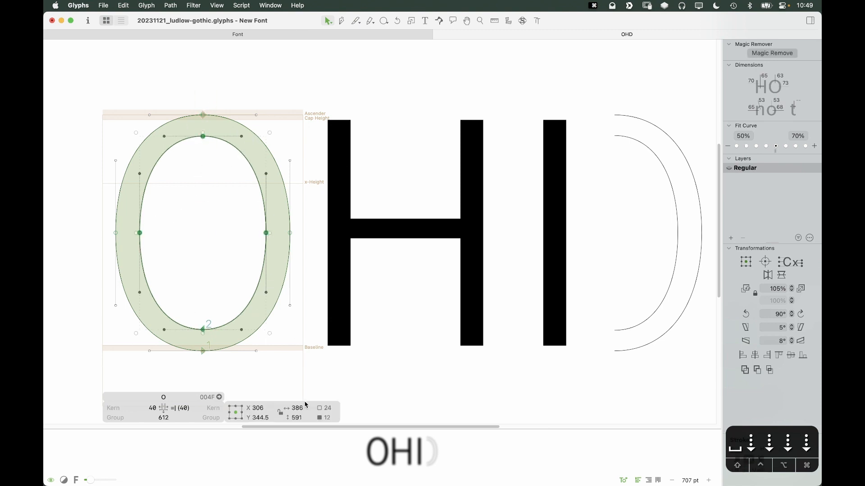
{"action": "left_click", "coordinate": [314, 417]}
{"action": "key", "text": "Up"}
{"action": "key", "text": "Up"}
{"action": "key", "text": "Up"}
{"action": "key", "text": "Up"}
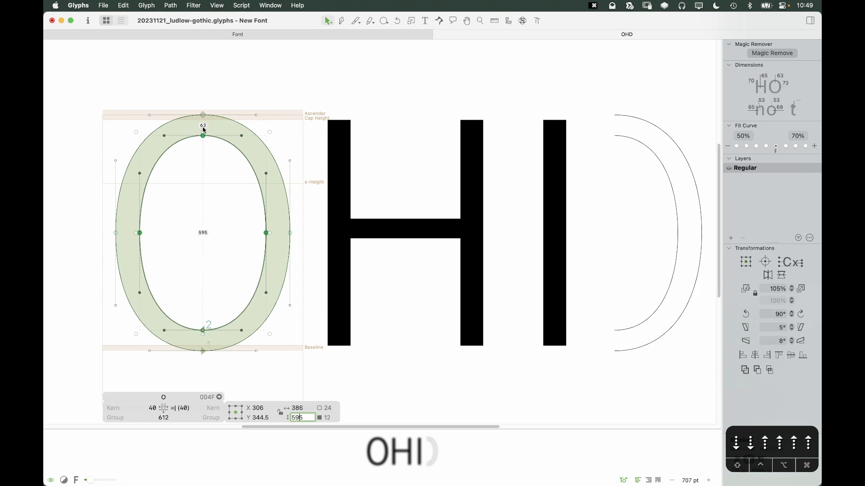
{"action": "key", "text": "Up"}
{"action": "key", "text": "Up"}
{"action": "key", "text": "Up"}
{"action": "key", "text": "Up"}
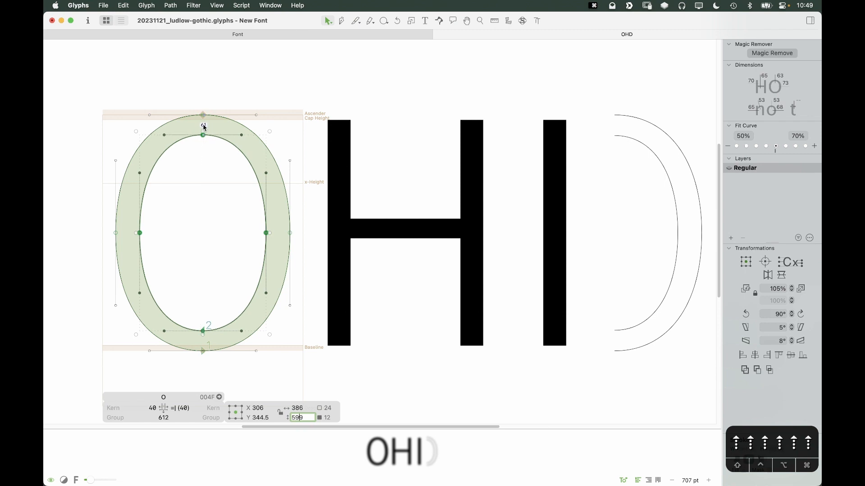
Step: Preview the revised O and set its recorded horizontal stroke dimension to 61
{"action": "left_click", "coordinate": [206, 169]}
{"action": "key", "text": "space"}
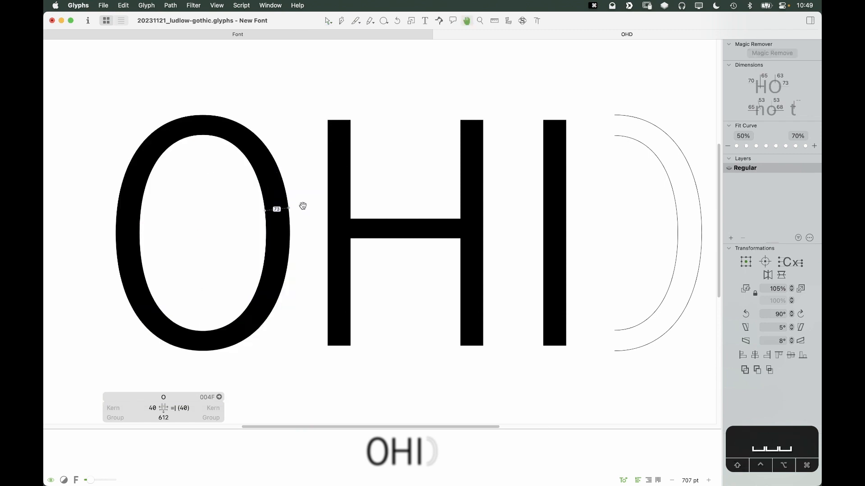
{"action": "left_click", "coordinate": [779, 75]}
{"action": "type", "text": "61"}
{"action": "key", "text": "Return"}
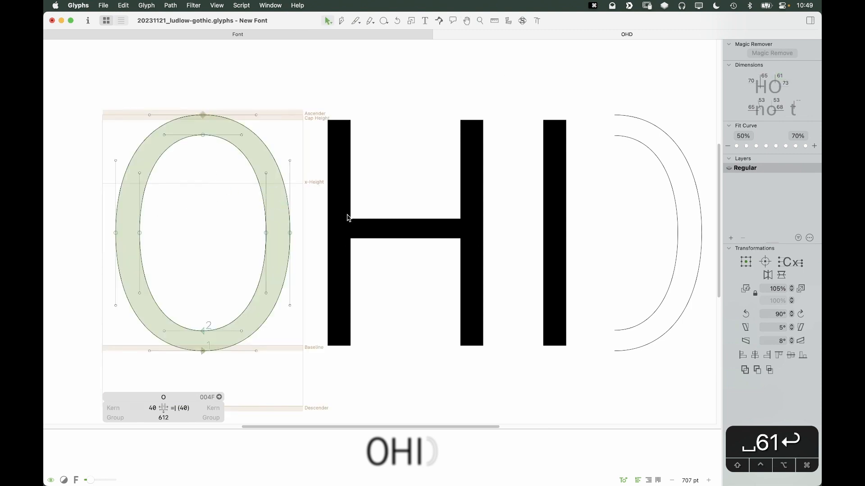
Step: Replace the D's bowl curves with a fresh copy of the right half of the revised O
{"action": "left_click_drag", "start_coordinate": [189, 74], "coordinate": [325, 390]}
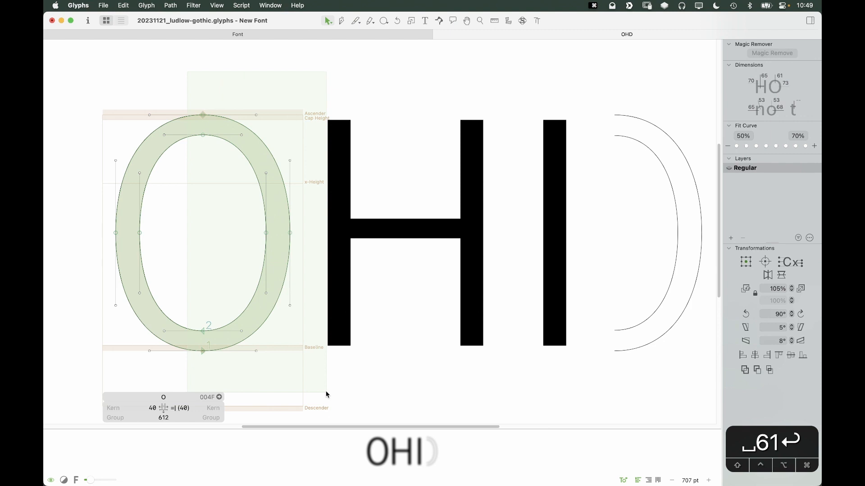
{"action": "left_click", "coordinate": [442, 311]}
{"action": "key", "text": "space"}
{"action": "left_click_drag", "start_coordinate": [641, 248], "coordinate": [494, 265]}
{"action": "double_click", "coordinate": [479, 207]}
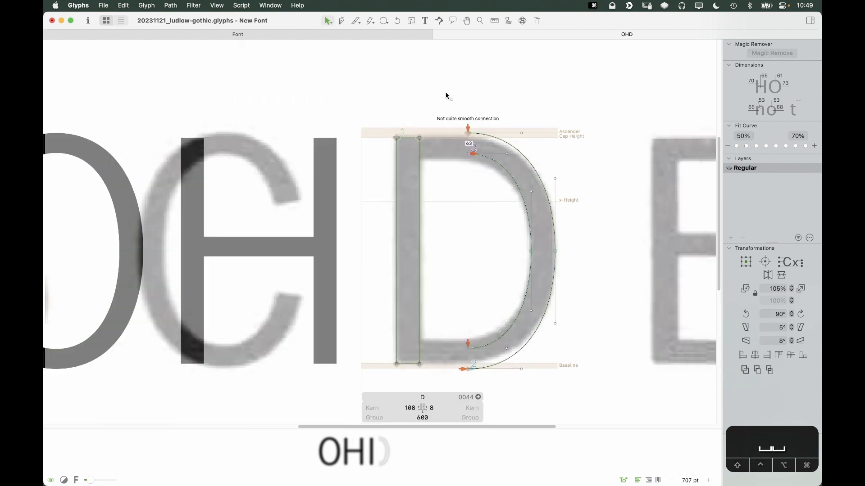
{"action": "left_click_drag", "start_coordinate": [445, 93], "coordinate": [572, 407]}
{"action": "key", "text": "BackSpace"}
{"action": "key", "text": "super+v"}
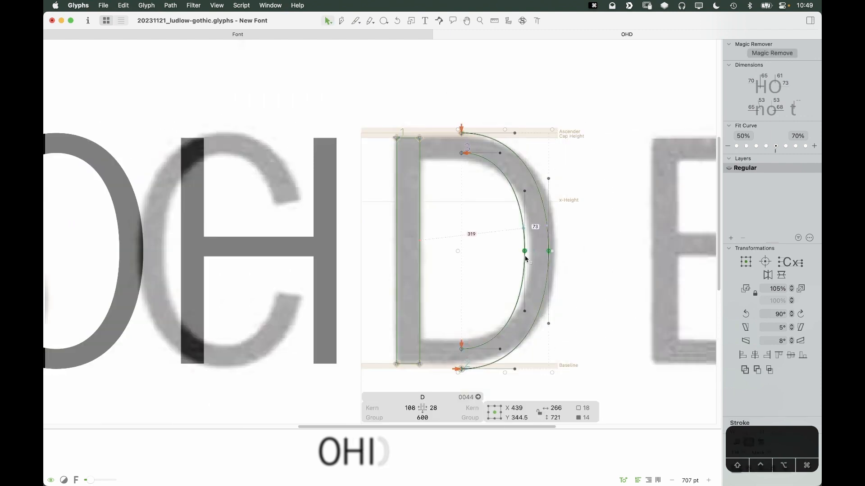
Step: Shift the new bowl curves right onto the reference D, leaving a right sidebearing of 10
{"action": "key", "text": "shift+Right"}
{"action": "key", "text": "shift+Right"}
{"action": "key", "text": "shift+Right"}
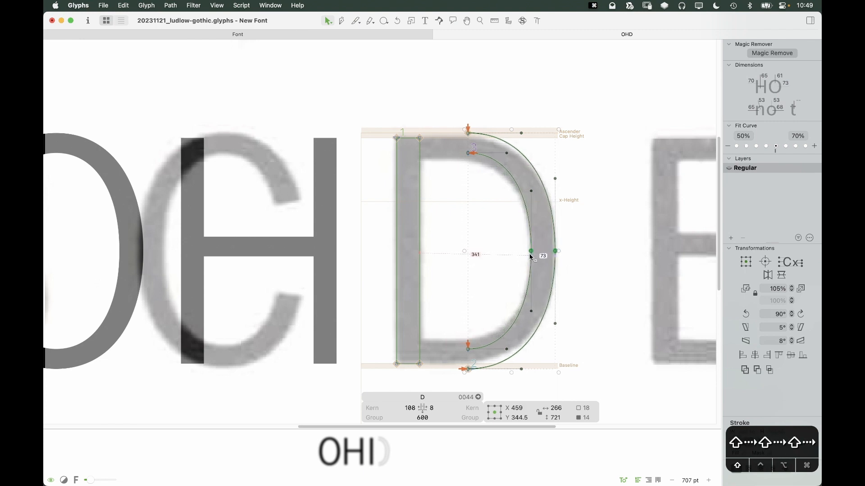
{"action": "key", "text": "Left"}
{"action": "key", "text": "Left"}
Step: Select the D's inner bowl curve and reduce its height symmetrically to 555, keeping its width
{"action": "key", "text": "space"}
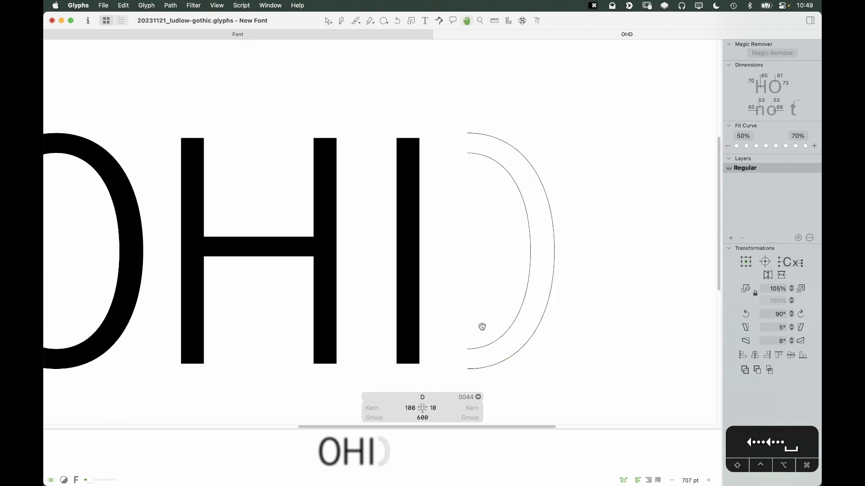
{"action": "left_click_drag", "start_coordinate": [482, 327], "coordinate": [486, 311]}
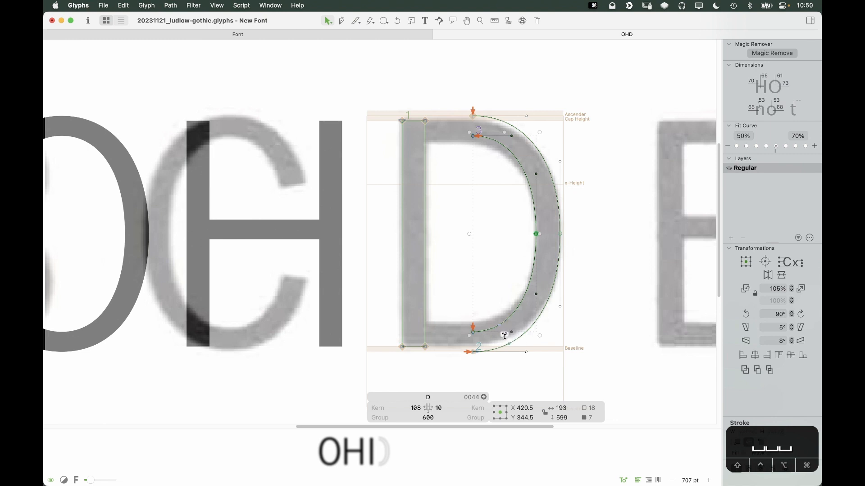
{"action": "left_click", "coordinate": [507, 334]}
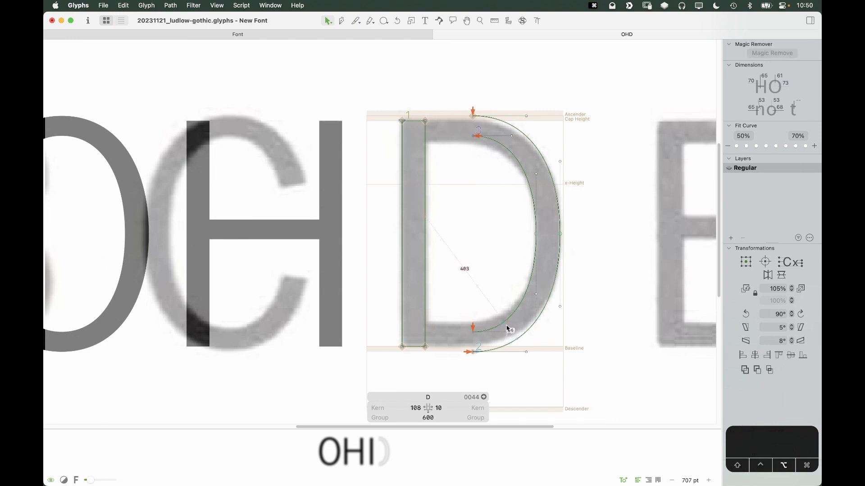
{"action": "double_click", "coordinate": [513, 329]}
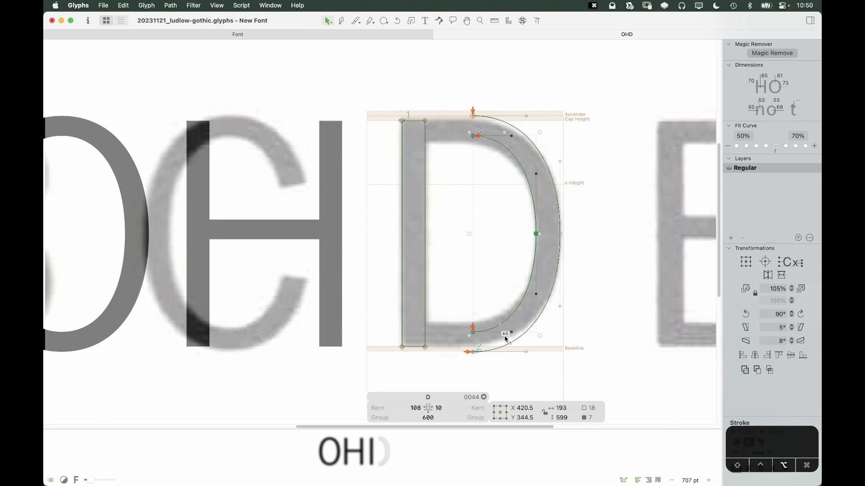
{"action": "left_click_drag", "start_coordinate": [505, 336], "coordinate": [506, 329]}
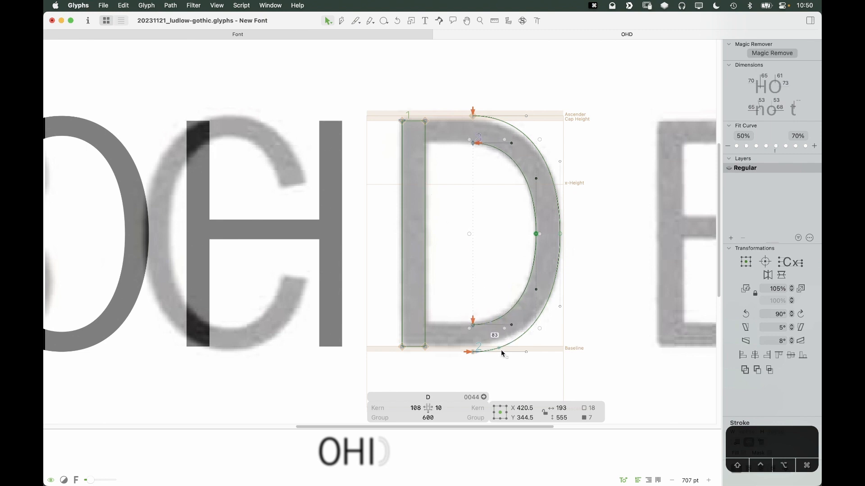
Step: Select the D's outer bowl curve, reduce its height symmetrically to 689 while keeping its width, and check the fit at cap height
{"action": "double_click", "coordinate": [503, 348]}
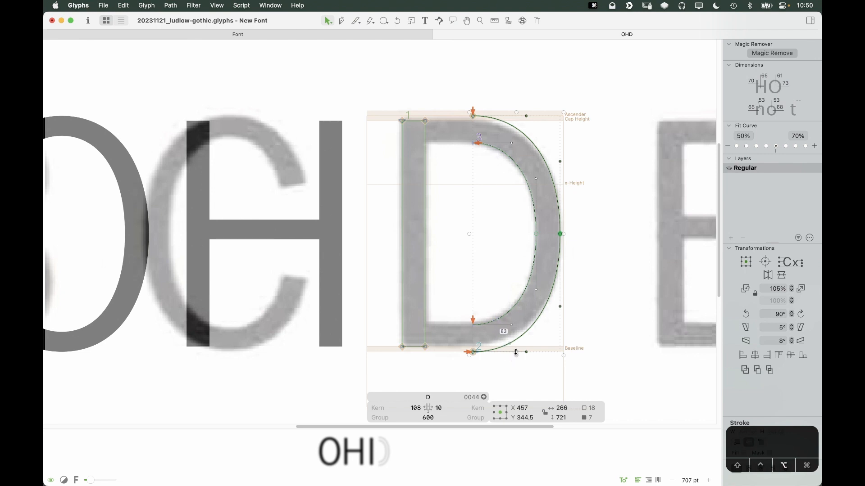
{"action": "left_click_drag", "start_coordinate": [515, 354], "coordinate": [515, 349]}
{"action": "left_click", "coordinate": [486, 375]}
{"action": "key", "text": "z"}
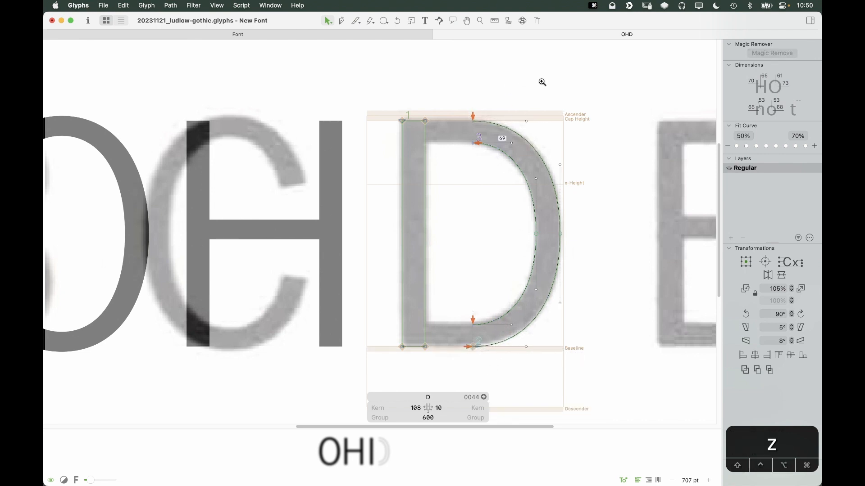
{"action": "left_click_drag", "start_coordinate": [538, 99], "coordinate": [448, 172]}
{"action": "key", "text": "v"}
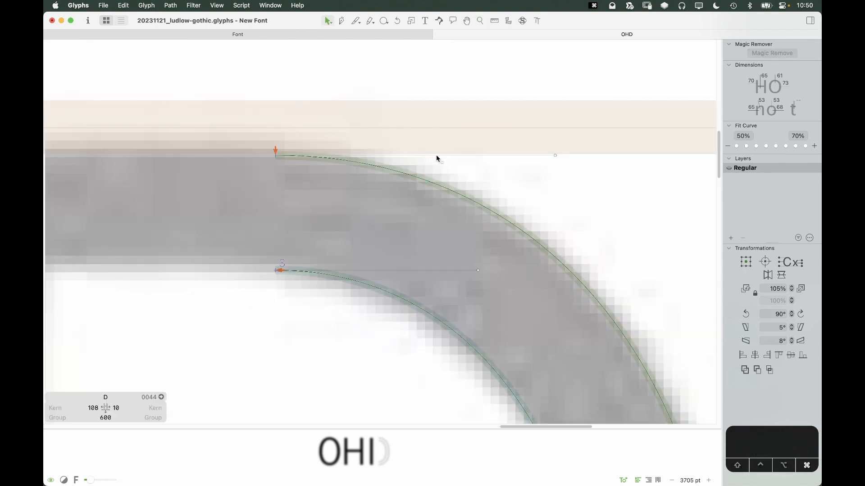
{"action": "key", "text": "super+0"}
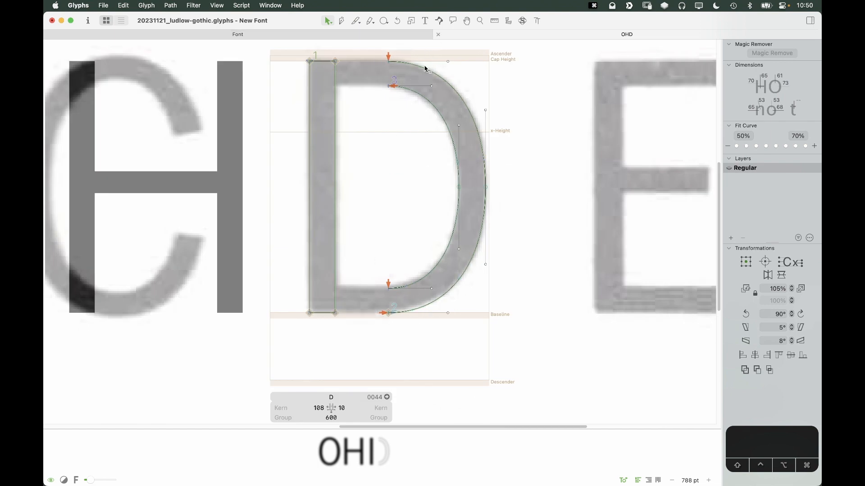
{"action": "key", "text": "space"}
{"action": "left_click_drag", "start_coordinate": [392, 90], "coordinate": [456, 79]}
{"action": "key", "text": "z"}
{"action": "key", "text": "v"}
{"action": "key", "text": "super+0"}
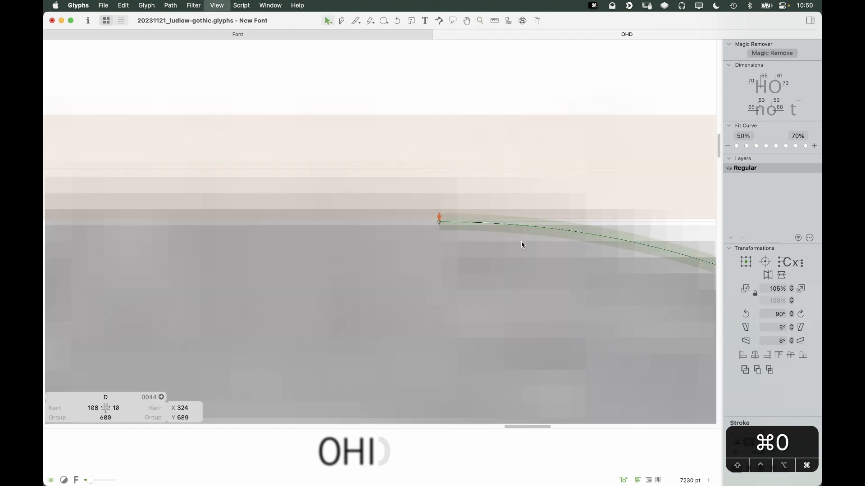
Step: Raise the top of the D's outer bowl curve to make it 690 high, keeping its lower end on the baseline
{"action": "double_click", "coordinate": [445, 80]}
{"action": "key", "text": "z"}
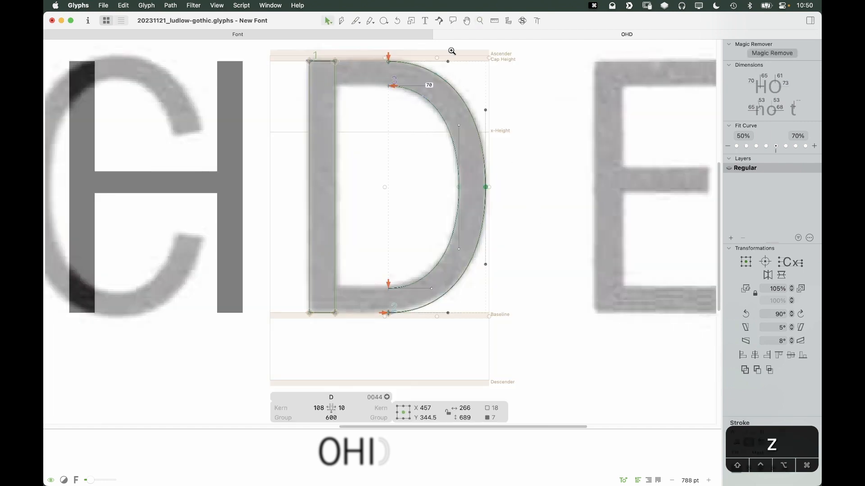
{"action": "left_click_drag", "start_coordinate": [451, 51], "coordinate": [406, 76]}
{"action": "key", "text": "v"}
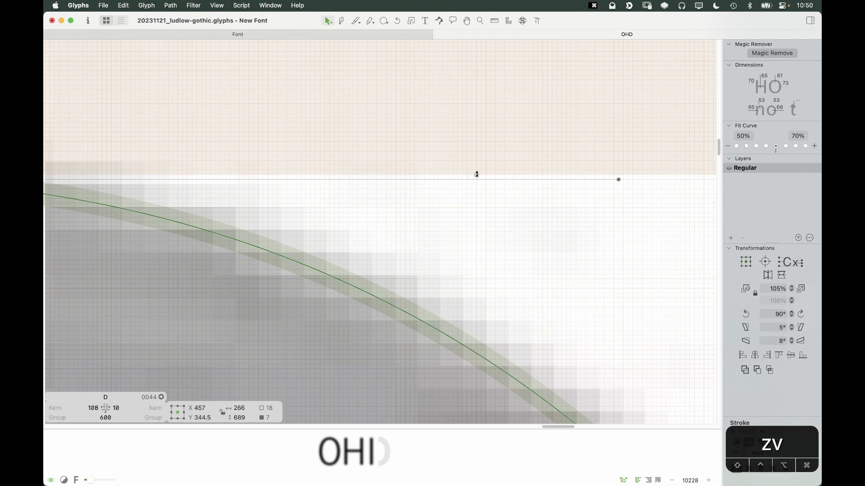
{"action": "key", "text": "Up"}
{"action": "key", "text": "cmd+0"}
{"action": "key", "text": "z"}
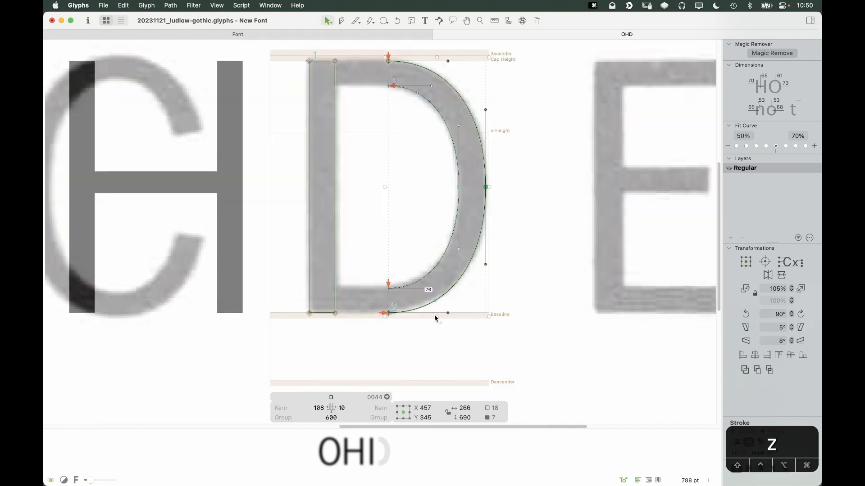
{"action": "left_click_drag", "start_coordinate": [431, 291], "coordinate": [379, 322]}
{"action": "key", "text": "v"}
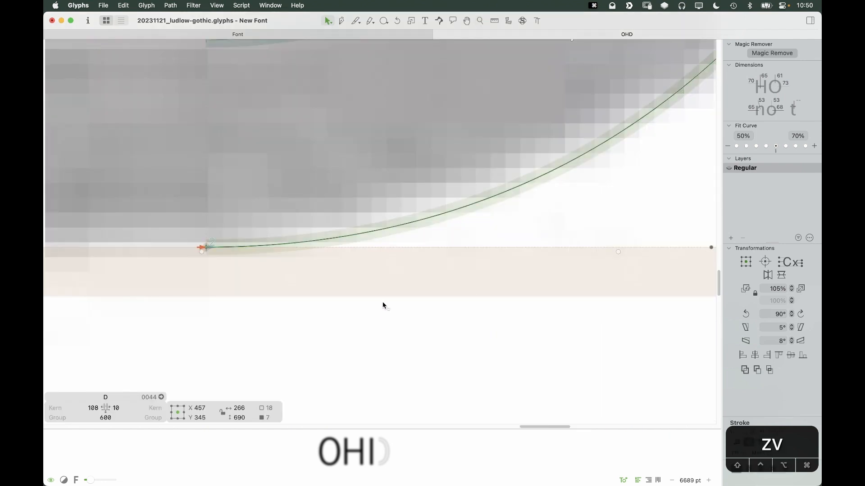
{"action": "key", "text": "cmd+0"}
{"action": "key", "text": "space"}
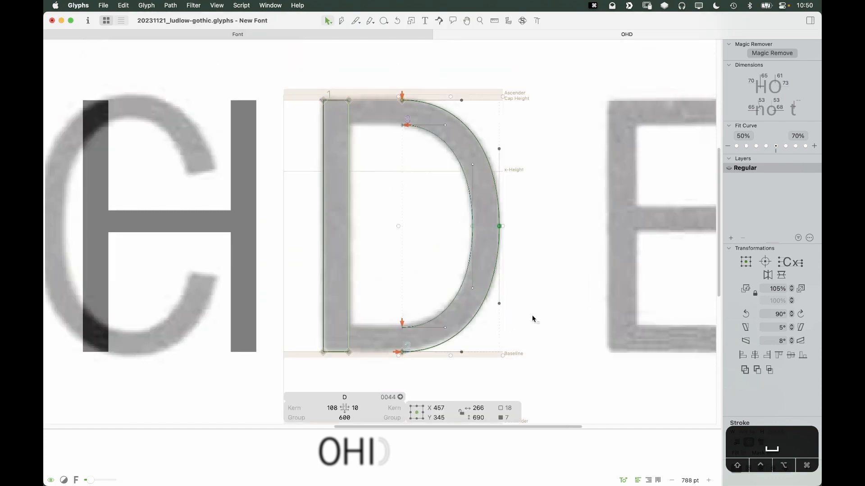
{"action": "left_click", "coordinate": [532, 318]}
Step: Check the D's horizontal stroke thickness and set the inner bowl curve's height to 559, keeping it centred
{"action": "left_click_drag", "start_coordinate": [406, 299], "coordinate": [391, 375]}
{"action": "left_click", "coordinate": [385, 168]}
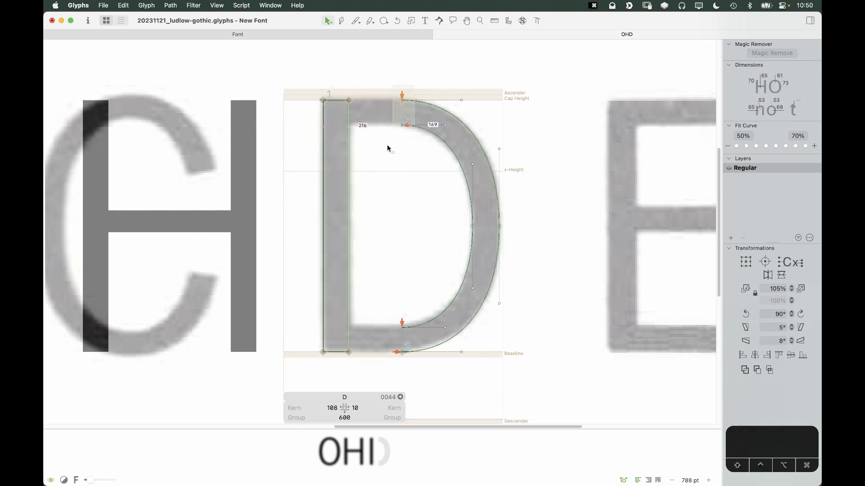
{"action": "left_click", "coordinate": [387, 146]}
{"action": "double_click", "coordinate": [436, 137]}
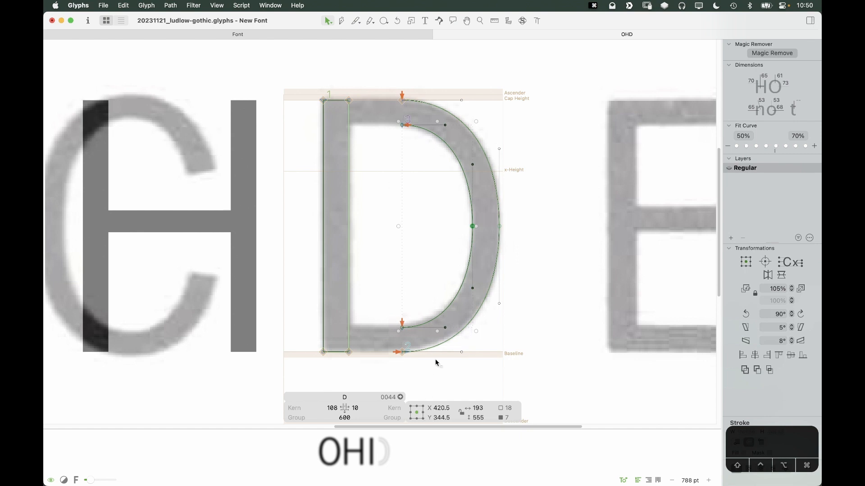
{"action": "left_click", "coordinate": [482, 418]}
{"action": "key", "text": "Up"}
{"action": "key", "text": "Up"}
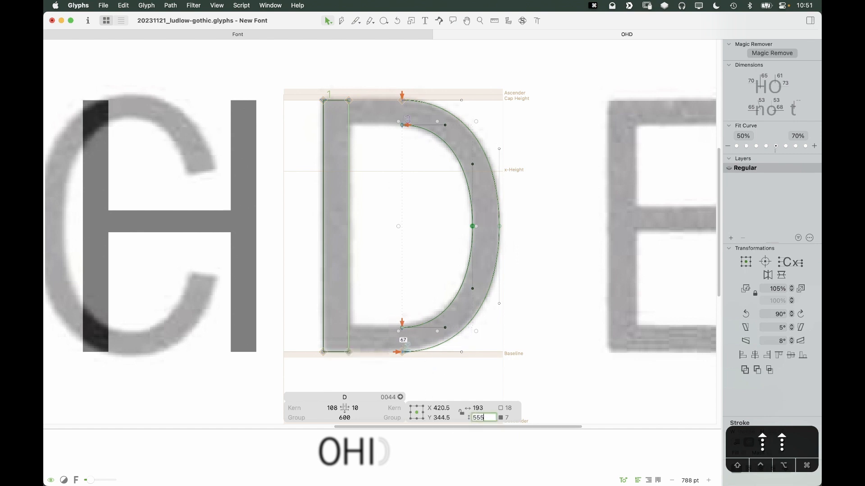
{"action": "key", "text": "Up"}
{"action": "key", "text": "Up"}
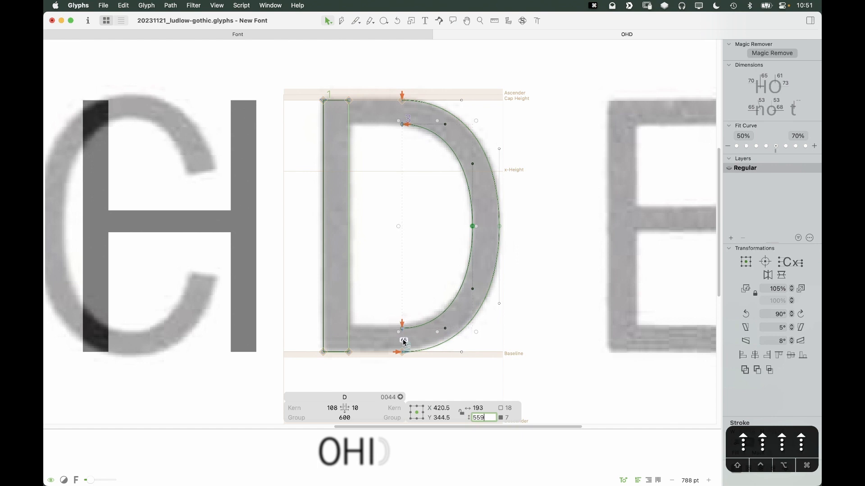
{"action": "left_click", "coordinate": [394, 303]}
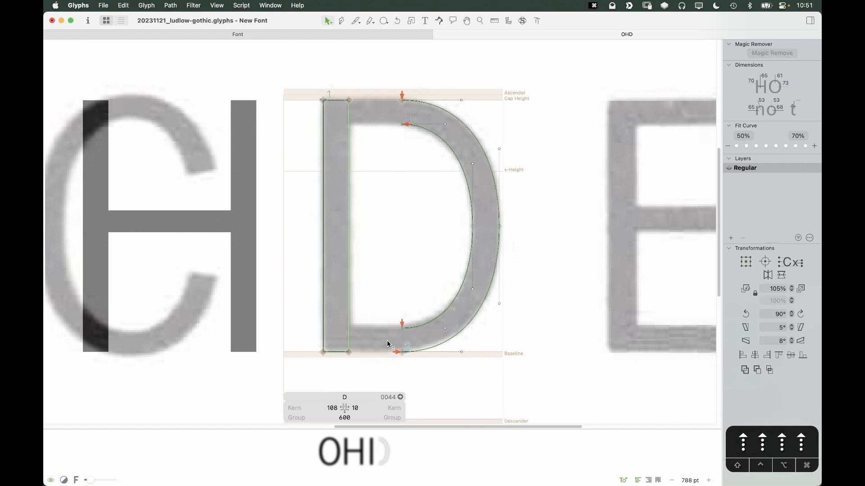
{"action": "key", "text": "space"}
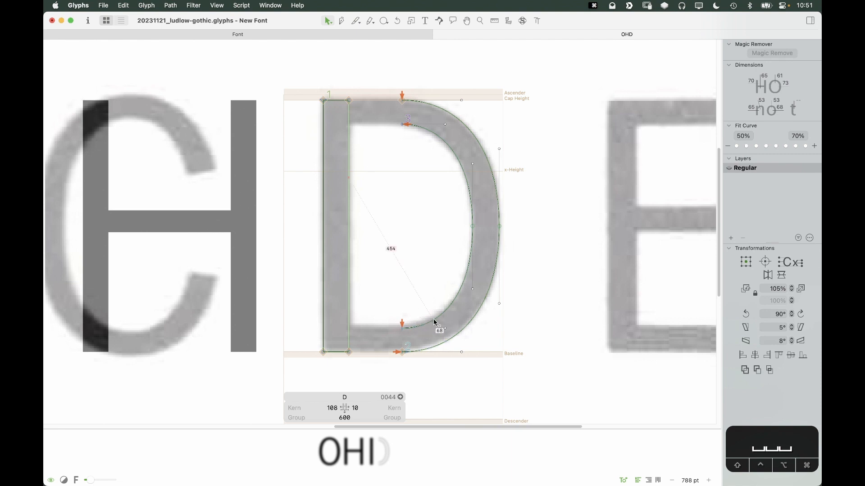
Step: Connect the open ends of the D's inner and outer bowl curves with the Pen tool, placing two points inside the stem for each arm
{"action": "key", "text": "p"}
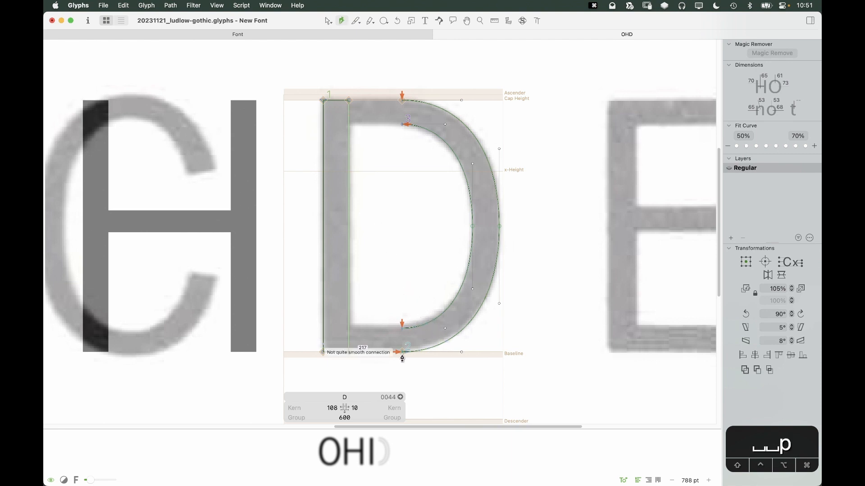
{"action": "left_click", "coordinate": [402, 352]}
{"action": "left_click", "coordinate": [335, 339]}
{"action": "left_click", "coordinate": [335, 330]}
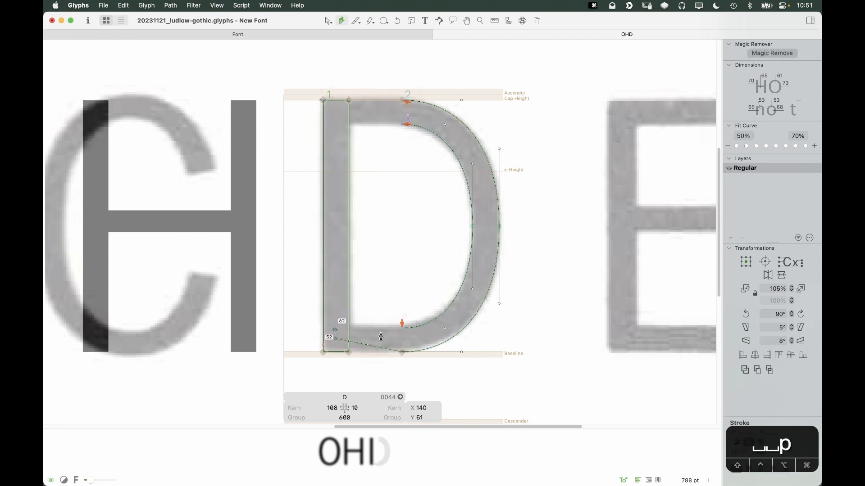
{"action": "left_click", "coordinate": [402, 329]}
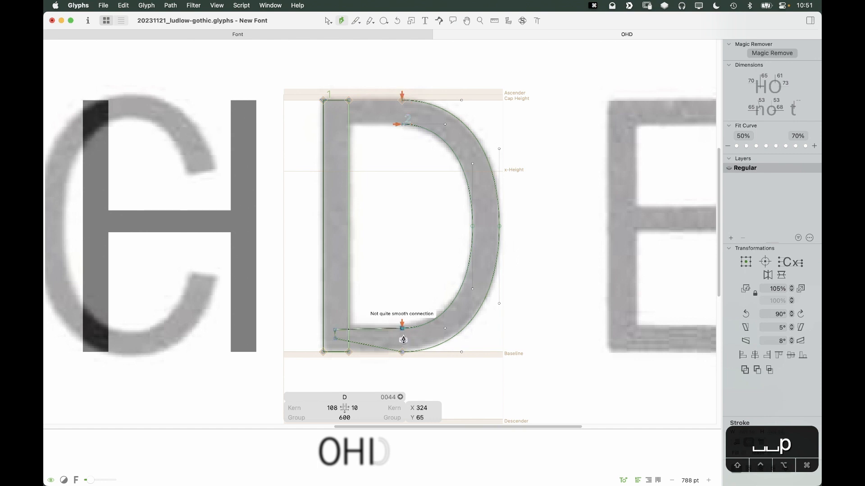
{"action": "left_click", "coordinate": [402, 124]}
{"action": "left_click_drag", "start_coordinate": [347, 118], "coordinate": [339, 110]}
{"action": "left_click", "coordinate": [403, 107]}
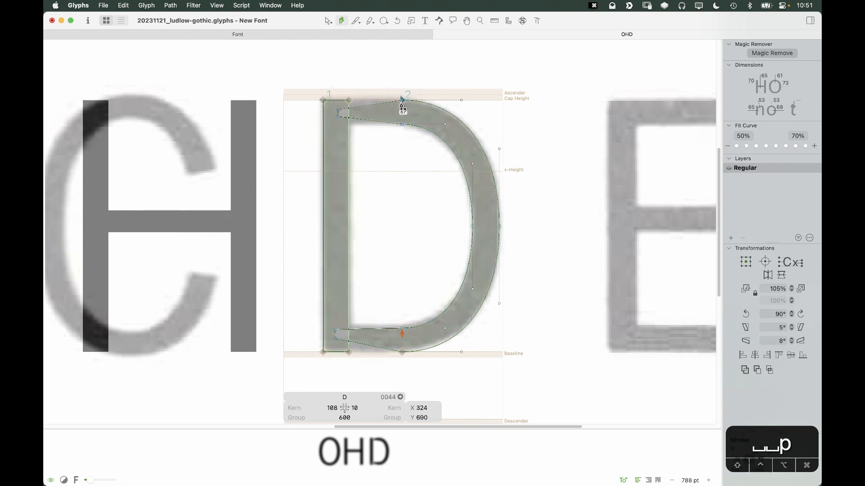
{"action": "key", "text": "v"}
{"action": "key", "text": "space"}
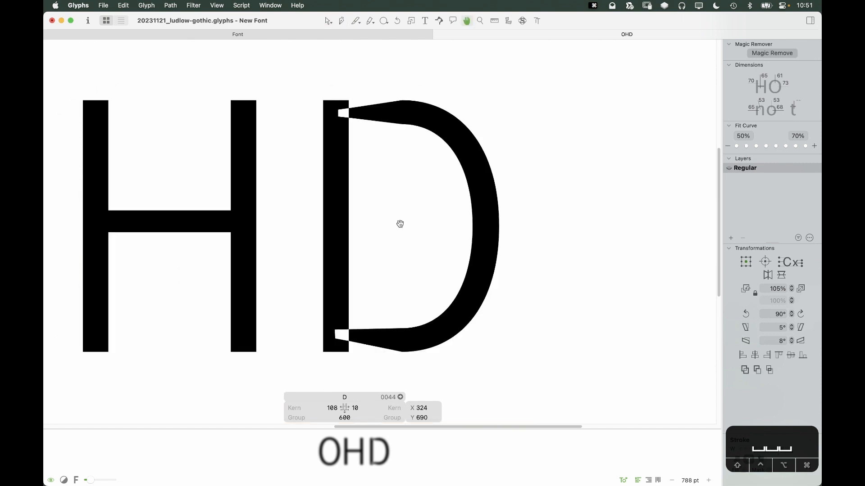
Step: Select all of the D's outlines, correct their path direction and preview the overlap of stem and bowl
{"action": "key", "text": "super+a"}
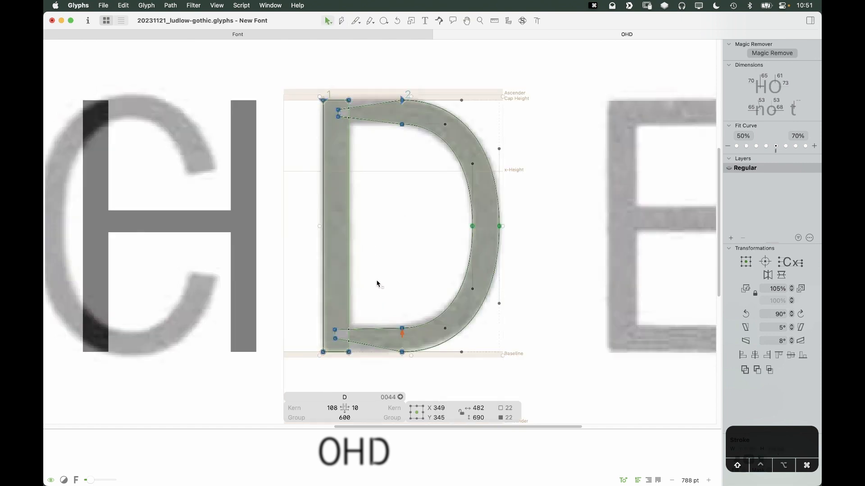
{"action": "key", "text": "super+shift+r"}
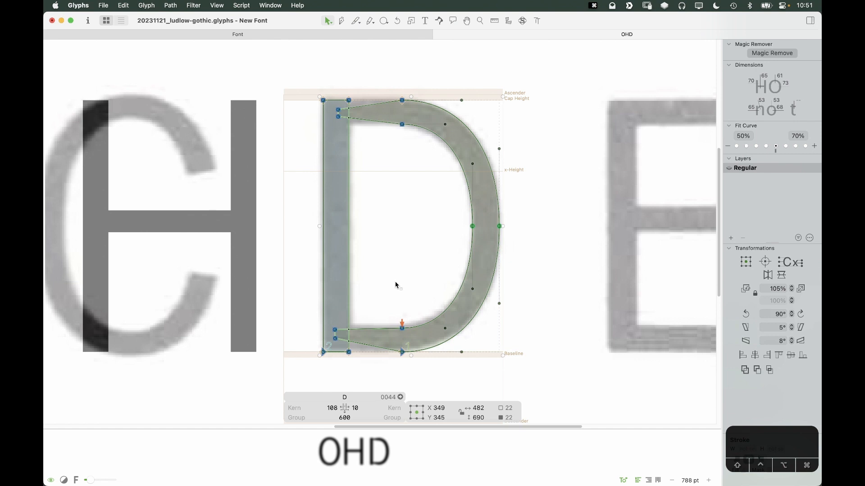
{"action": "left_click", "coordinate": [169, 5]}
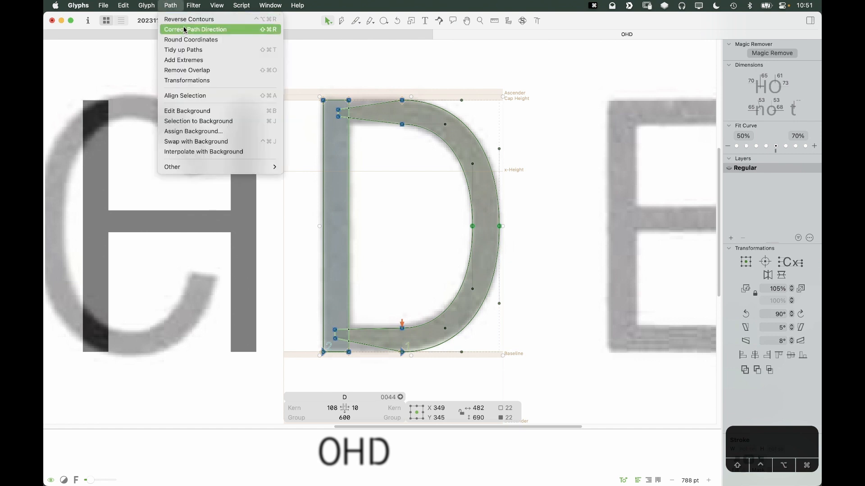
{"action": "left_click", "coordinate": [412, 218]}
{"action": "key", "text": "space"}
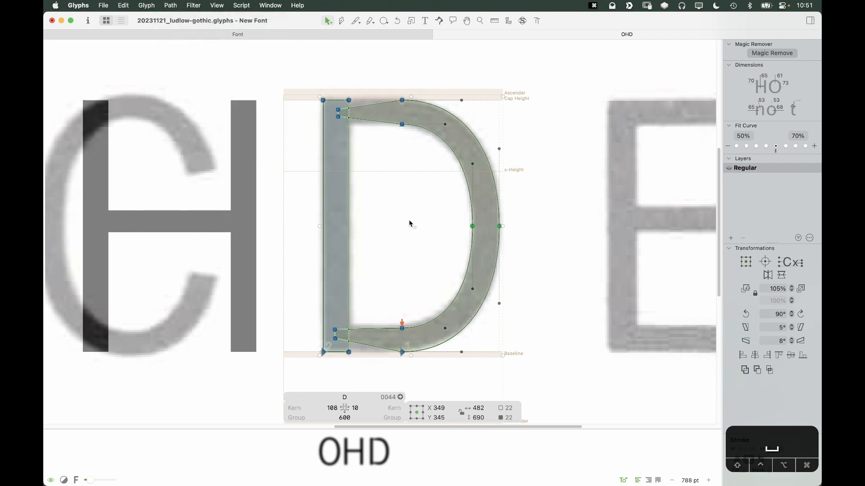
{"action": "left_click", "coordinate": [412, 221]}
{"action": "key", "text": "space"}
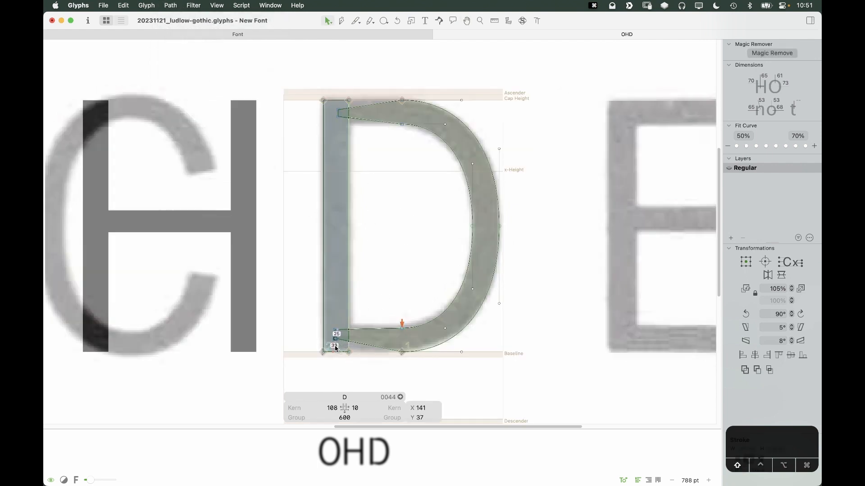
Step: Straighten the D's arms by aligning the nodes inside the stem: outer ones to Y 0 and 690, inner ones level with the bowl's inner ends
{"action": "left_click_drag", "start_coordinate": [337, 337], "coordinate": [315, 369]}
{"action": "key", "text": "z"}
{"action": "key", "text": "v"}
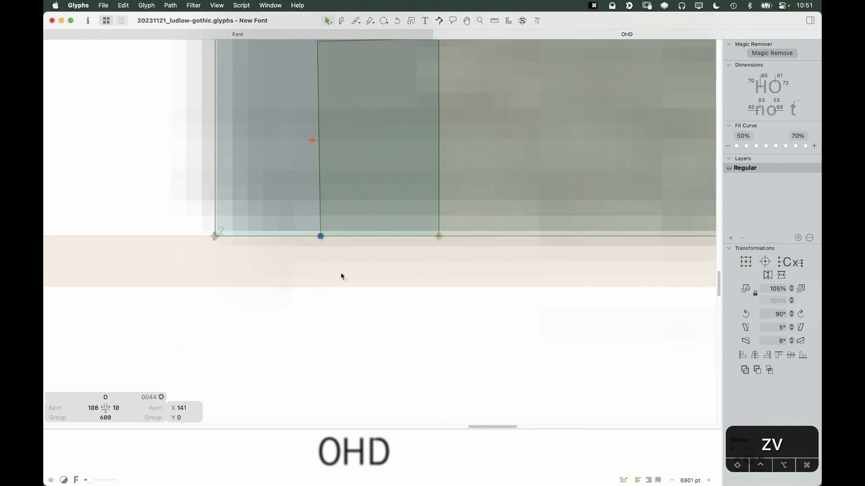
{"action": "key", "text": "super+0"}
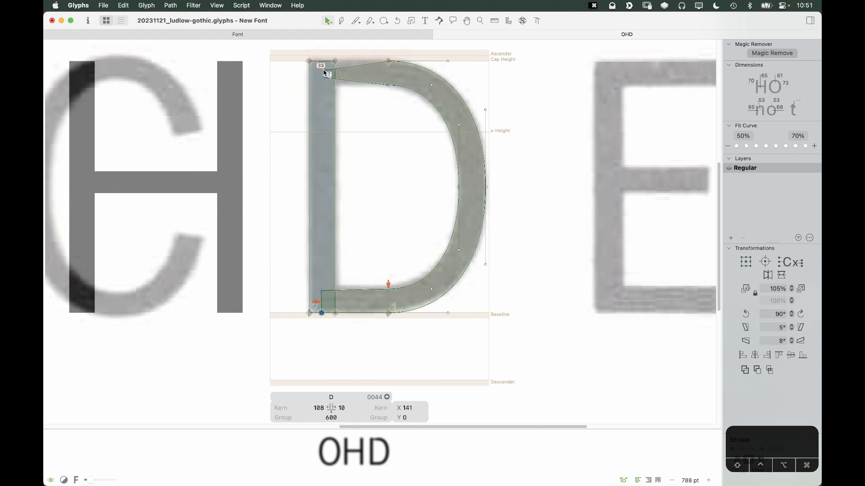
{"action": "left_click", "coordinate": [325, 72]}
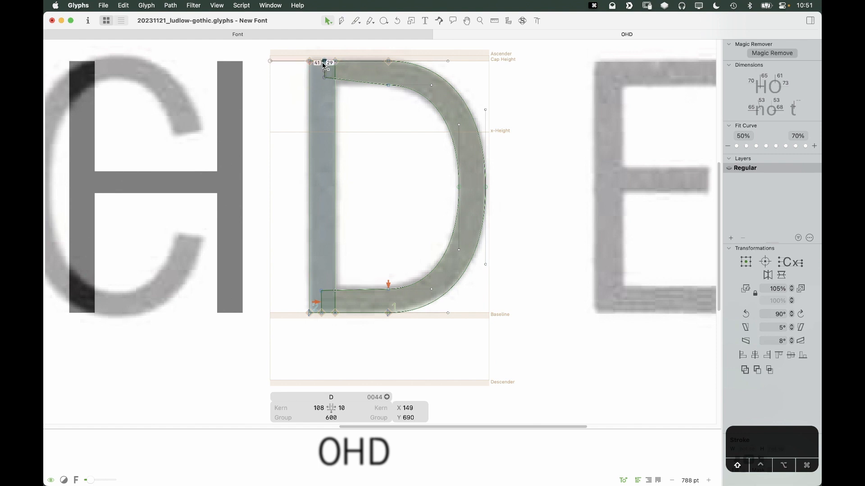
{"action": "left_click", "coordinate": [365, 118]}
{"action": "left_click_drag", "start_coordinate": [325, 78], "coordinate": [324, 85]}
{"action": "left_click", "coordinate": [321, 290]}
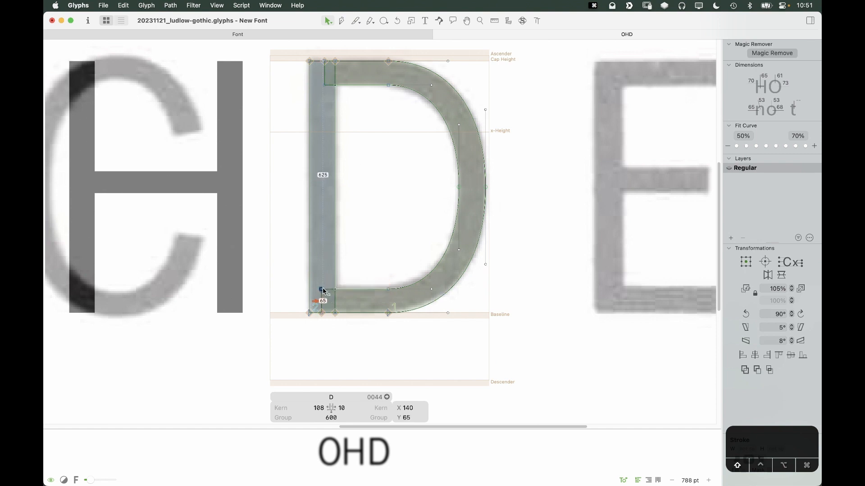
{"action": "left_click_drag", "start_coordinate": [323, 291], "coordinate": [322, 290]}
Step: Make the nodes where the D's straight arms meet the bowl curves smooth and preview the letter
{"action": "left_click", "coordinate": [392, 277]}
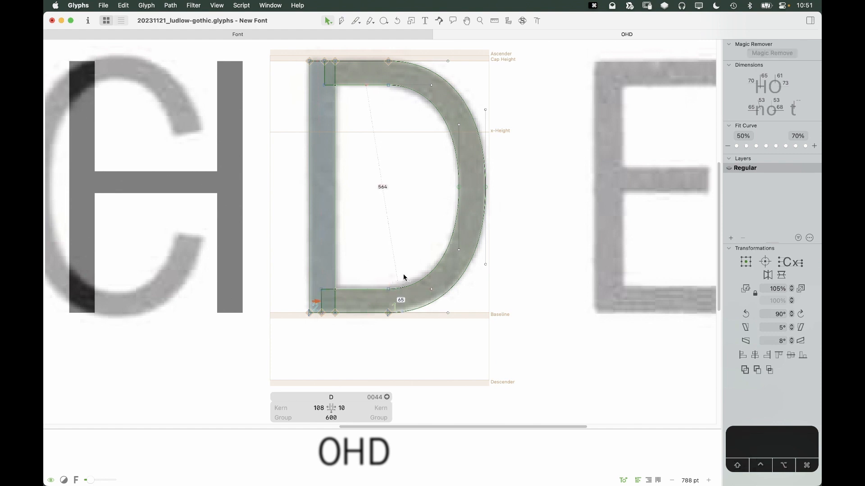
{"action": "key", "text": "Return"}
{"action": "key", "text": "Return"}
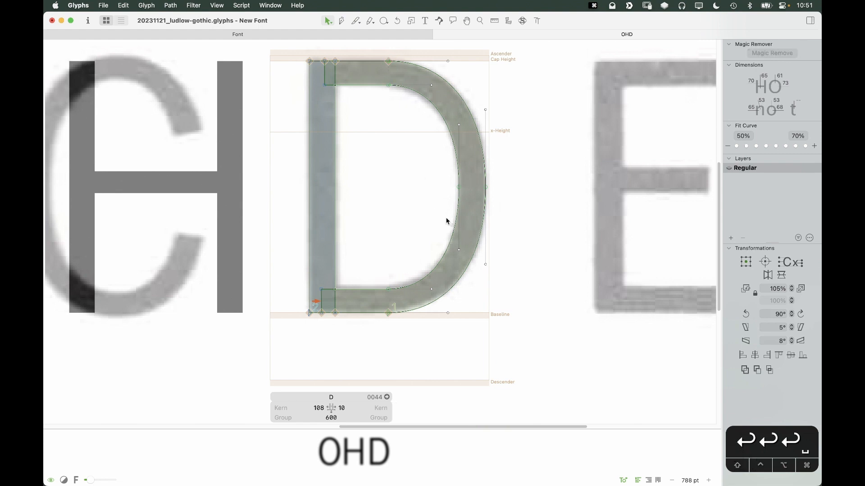
{"action": "key", "text": "space"}
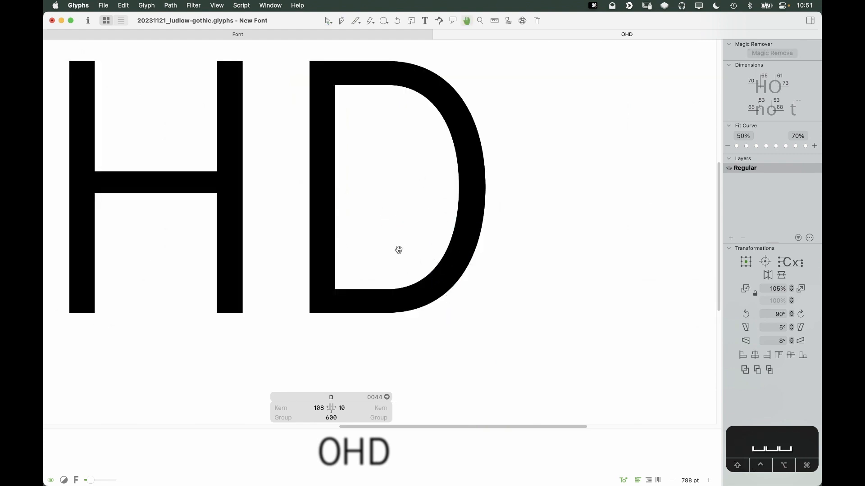
{"action": "left_click_drag", "start_coordinate": [398, 247], "coordinate": [426, 266]}
Step: Link the D's left sidebearing to H and its right sidebearing to O, and preview the spacing
{"action": "key", "text": "super+a"}
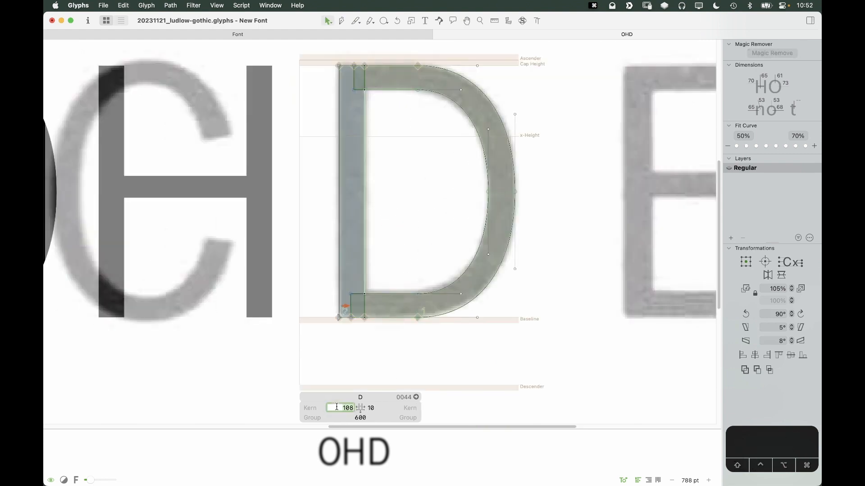
{"action": "type", "text": "H"}
{"action": "key", "text": "Tab"}
{"action": "type", "text": "O"}
{"action": "key", "text": "Return"}
{"action": "key", "text": "space"}
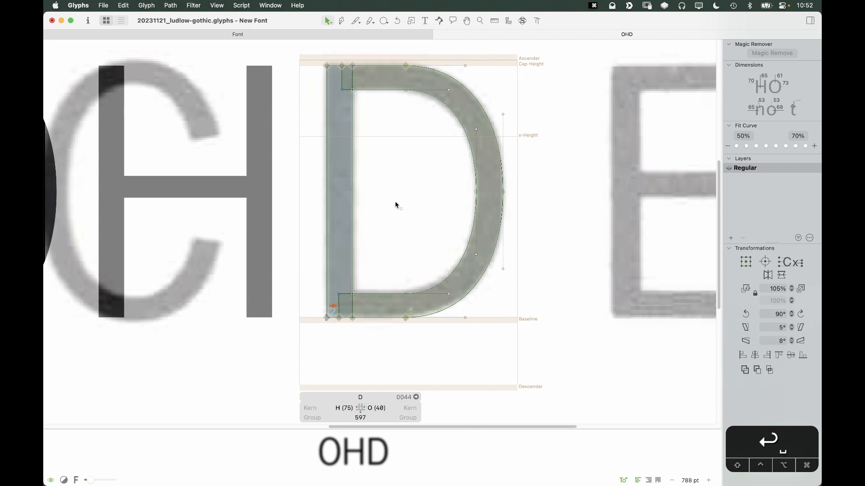
Step: Move the four nodes where the D's straight arms meet the bowl to X 281 and preview the letter
{"action": "left_click_drag", "start_coordinate": [396, 203], "coordinate": [434, 228]}
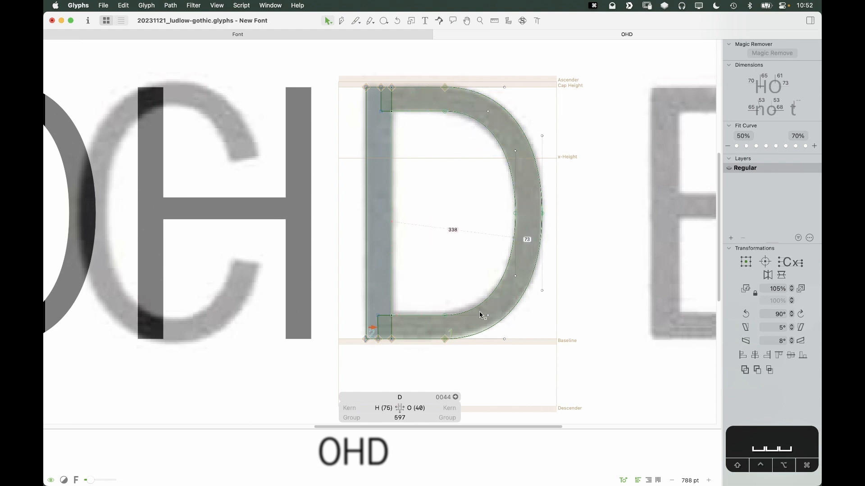
{"action": "left_click_drag", "start_coordinate": [457, 67], "coordinate": [431, 350]}
{"action": "key", "text": "shift+Left"}
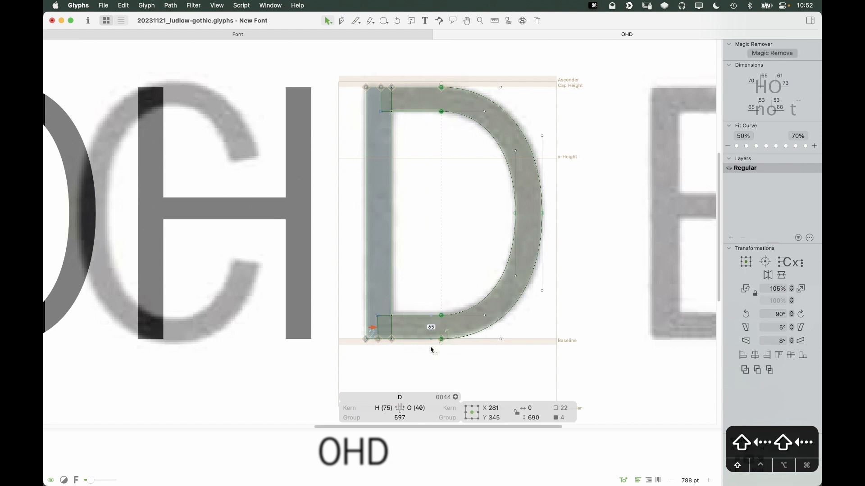
{"action": "key", "text": "space"}
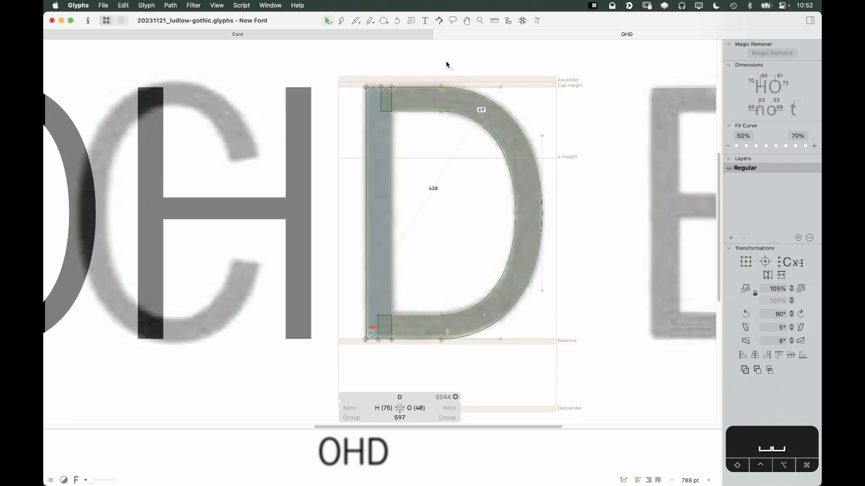
Step: Shift the four arm-to-bowl nodes further to X 271, leaving their curve handles in place, and preview the D
{"action": "left_click_drag", "start_coordinate": [448, 70], "coordinate": [419, 369]}
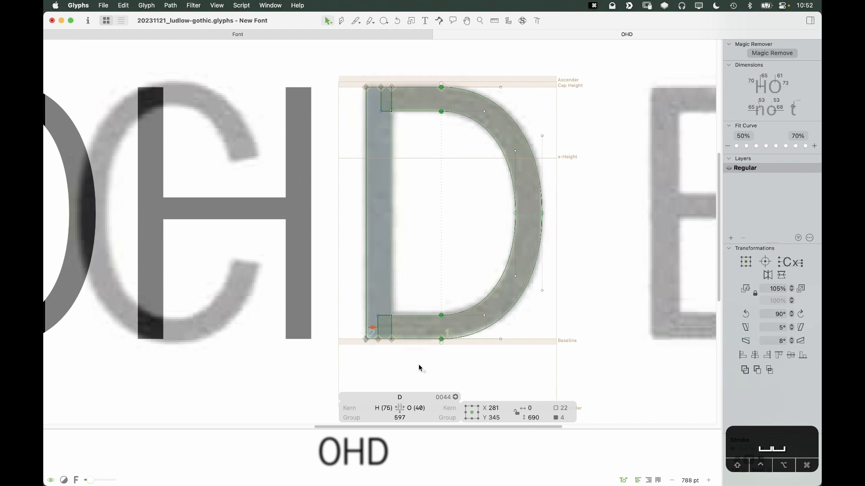
{"action": "key", "text": "shift"}
{"action": "key", "text": "alt+shift+Left"}
{"action": "key", "text": "alt+shift+Left"}
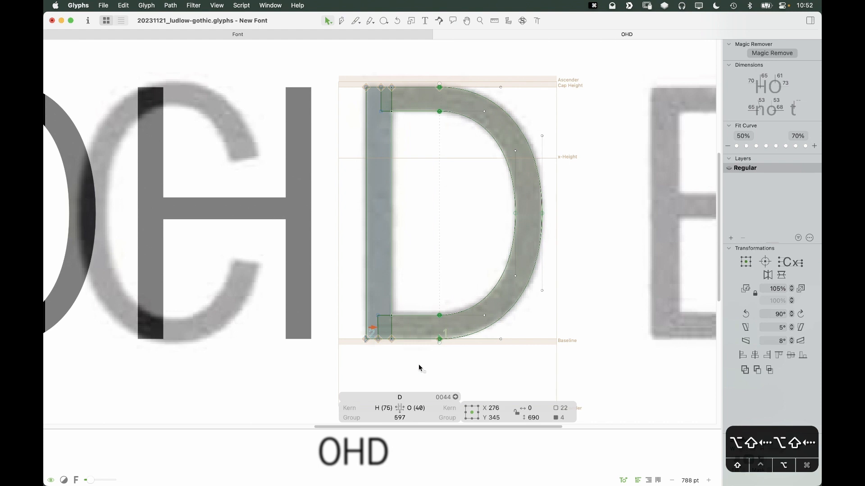
{"action": "key", "text": "space"}
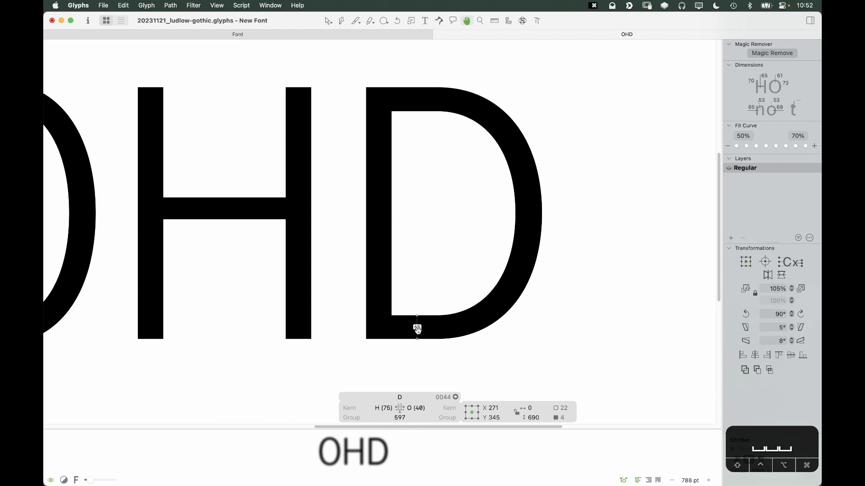
{"action": "left_click", "coordinate": [483, 127]}
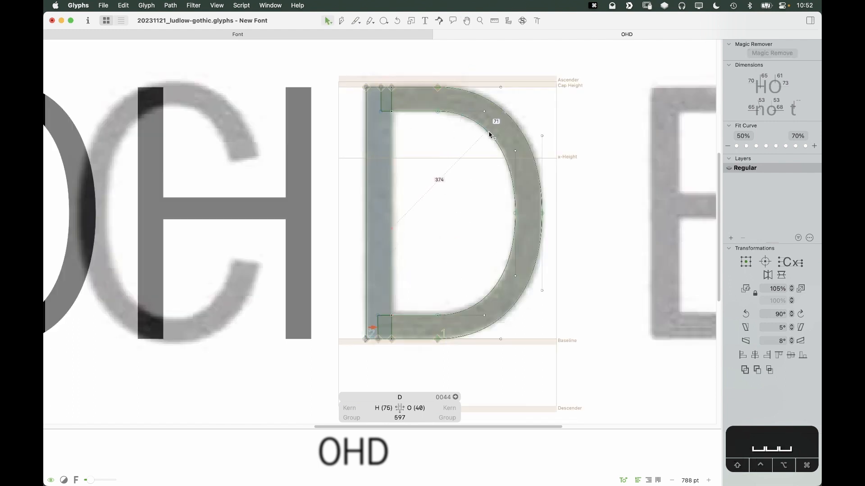
Step: Try a Fit Curve adjustment on the D's two inner bowl curves and undo it
{"action": "left_click", "coordinate": [490, 133]}
{"action": "left_click", "coordinate": [503, 281], "text": "shift"}
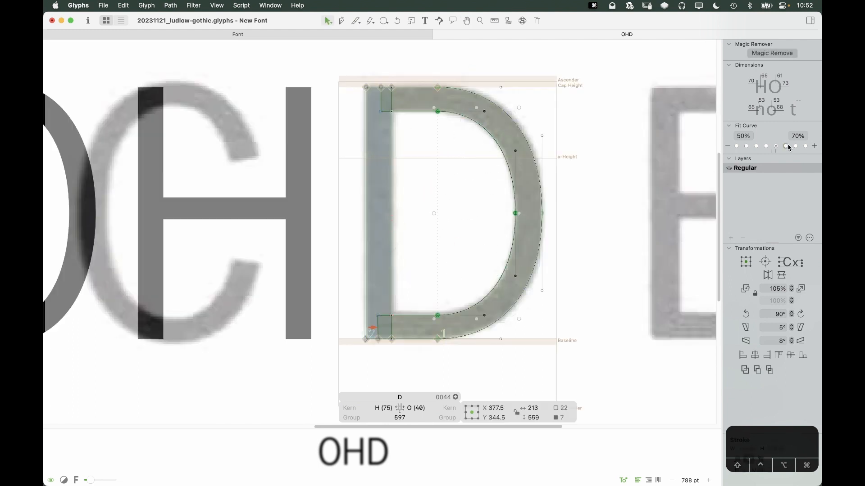
{"action": "left_click", "coordinate": [776, 147]}
{"action": "key", "text": "cmd+z"}
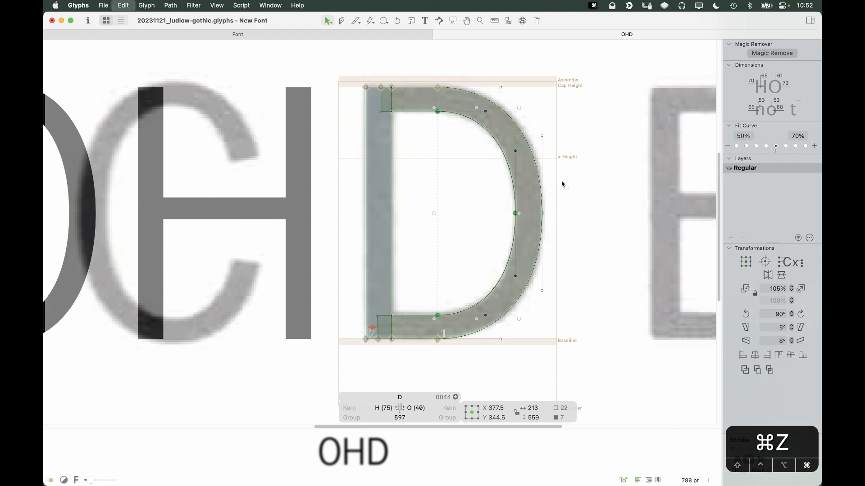
{"action": "left_click", "coordinate": [518, 137]}
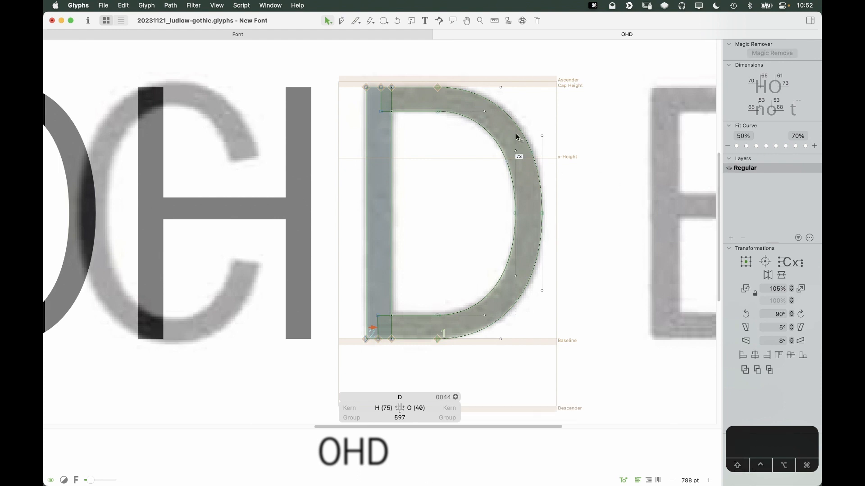
Step: Fit the D's bowl curves to the fifth Fit Curve setting, refit the inner curves to the fourth, and preview
{"action": "left_click", "coordinate": [532, 153]}
{"action": "left_click", "coordinate": [535, 275], "text": "shift"}
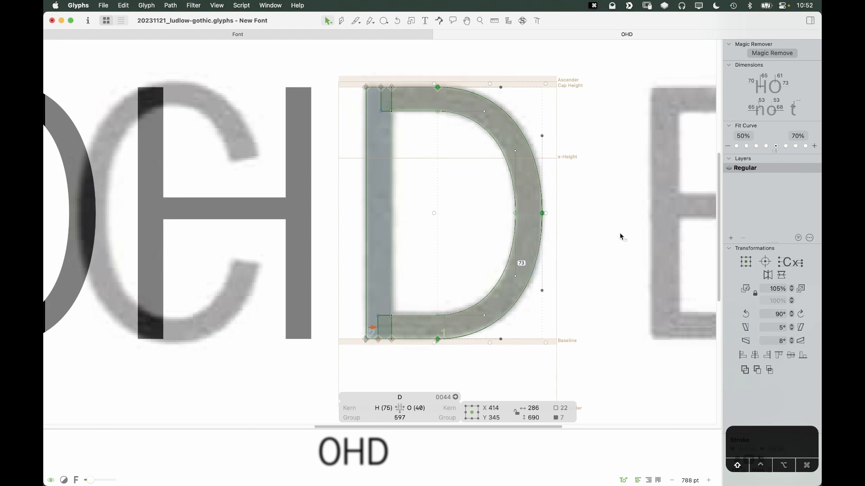
{"action": "left_click", "coordinate": [499, 178]}
{"action": "double_click", "coordinate": [509, 171]}
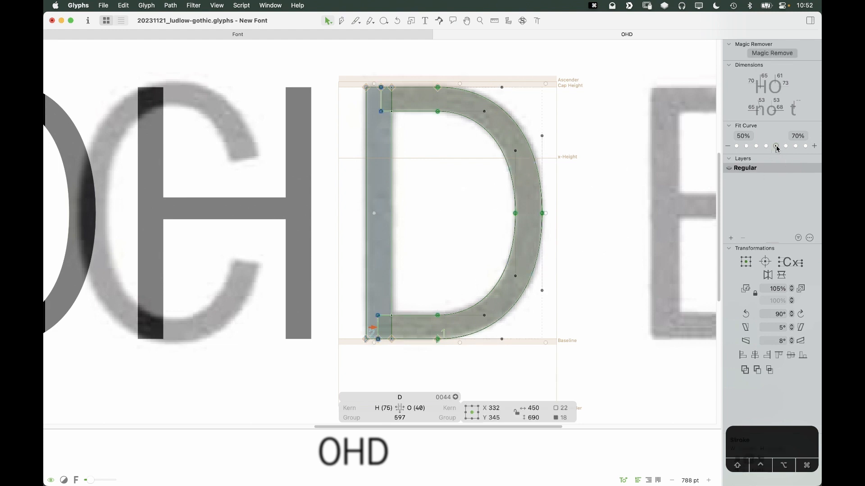
{"action": "left_click", "coordinate": [489, 190]}
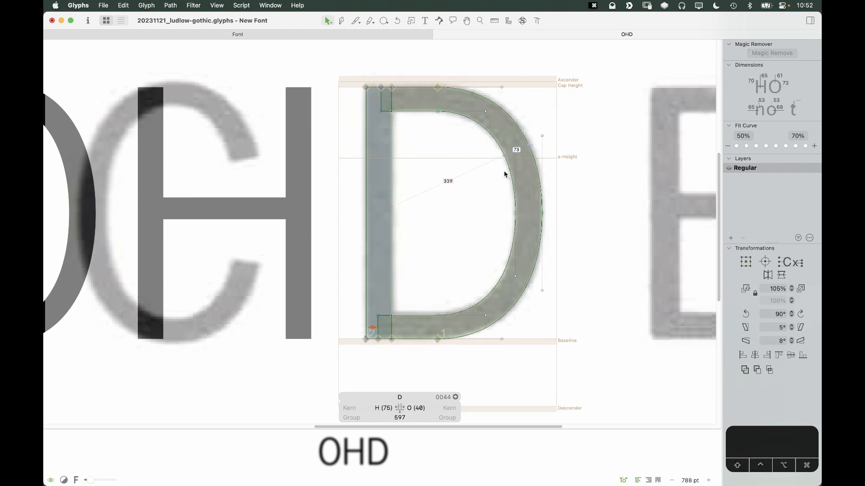
{"action": "left_click", "coordinate": [506, 174]}
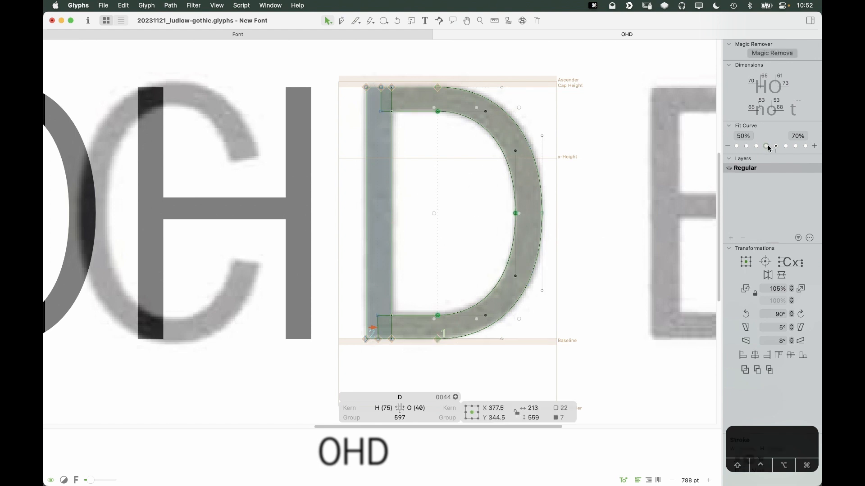
{"action": "key", "text": "space"}
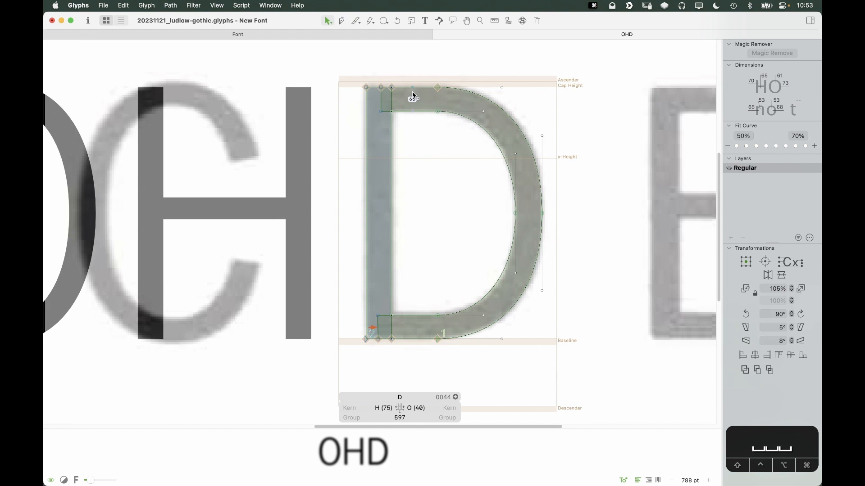
Step: Select the D's inner bowl curves with the inner edges of both arms and set their height to 562
{"action": "double_click", "coordinate": [413, 111]}
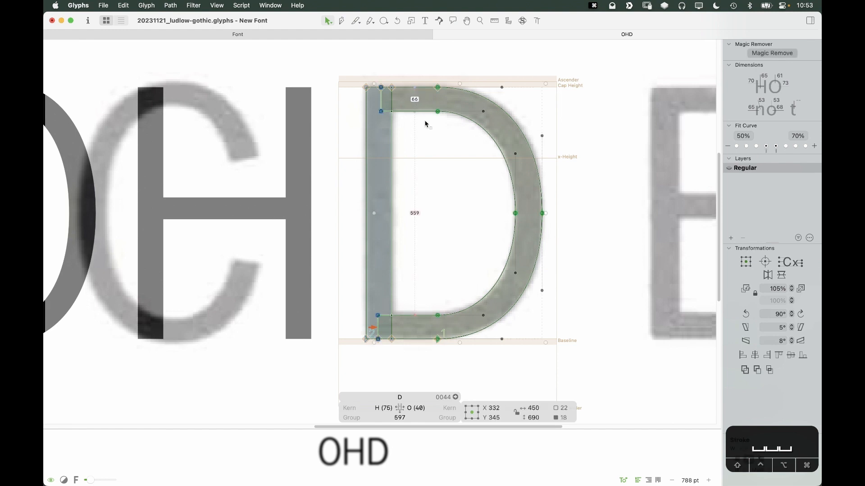
{"action": "left_click", "coordinate": [415, 119]}
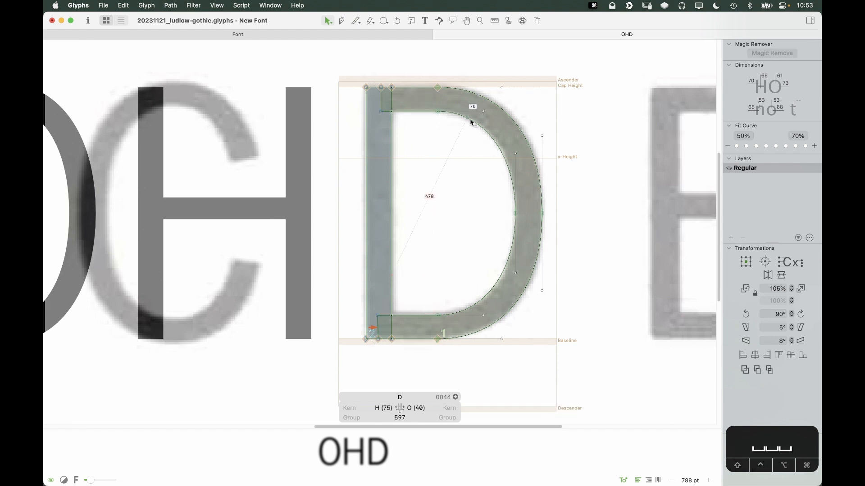
{"action": "left_click", "coordinate": [470, 118]}
{"action": "left_click", "coordinate": [420, 112], "text": "shift"}
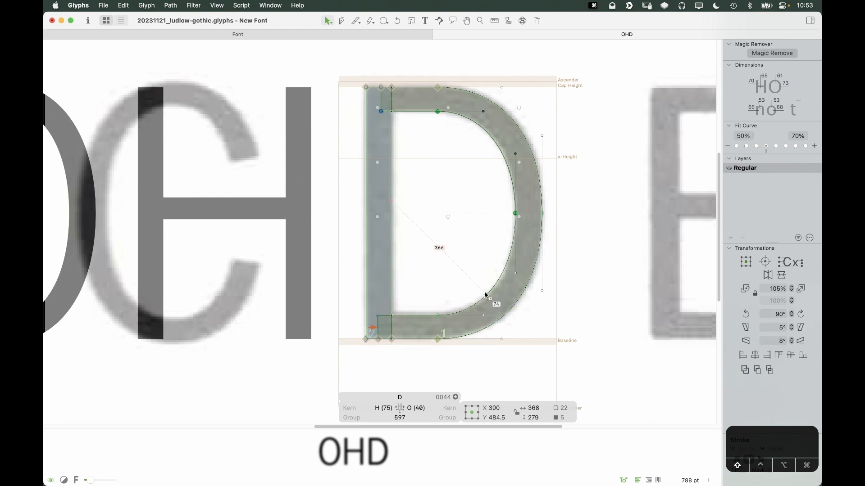
{"action": "left_click", "coordinate": [479, 308], "text": "shift"}
{"action": "left_click", "coordinate": [378, 316], "text": "shift"}
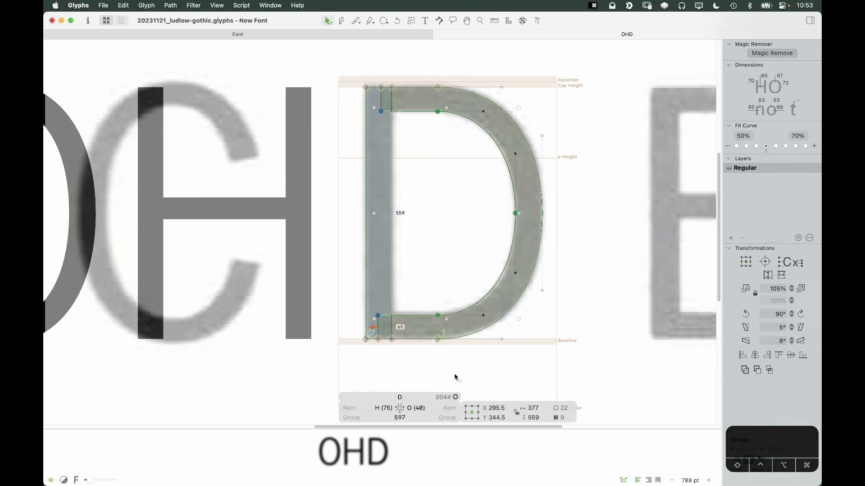
{"action": "key", "text": "Up"}
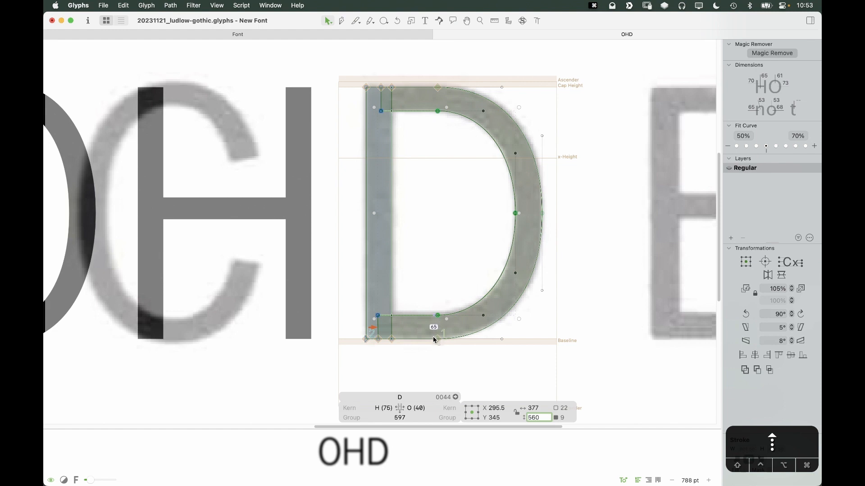
{"action": "key", "text": "Up"}
{"action": "key", "text": "Up"}
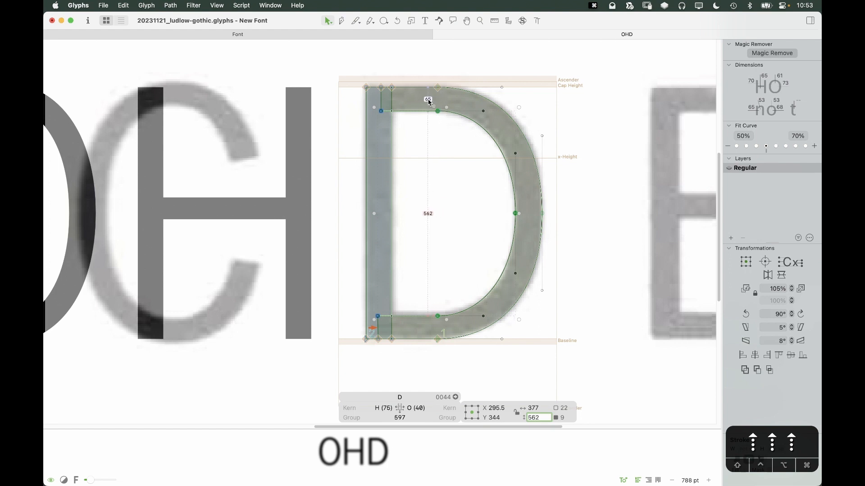
{"action": "left_click", "coordinate": [431, 161]}
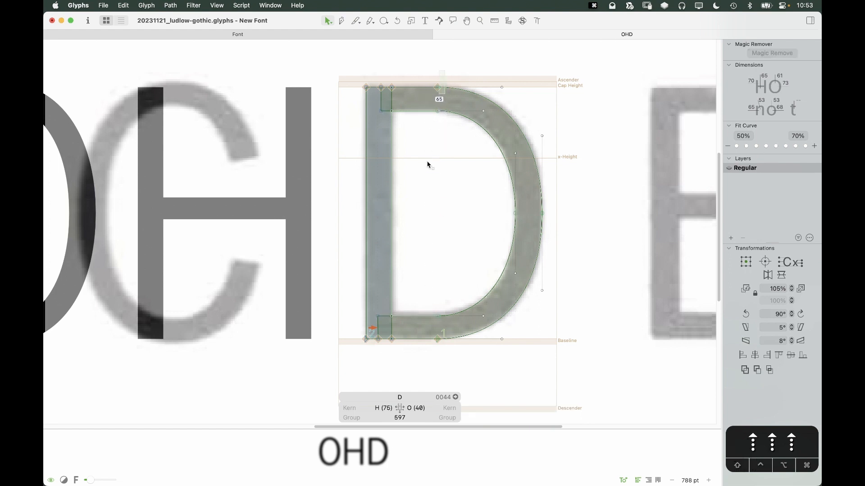
Step: Nudge the D's inner contour nodes up one unit, compare the thickness of both arms and preview the letter
{"action": "left_click_drag", "start_coordinate": [454, 282], "coordinate": [428, 370]}
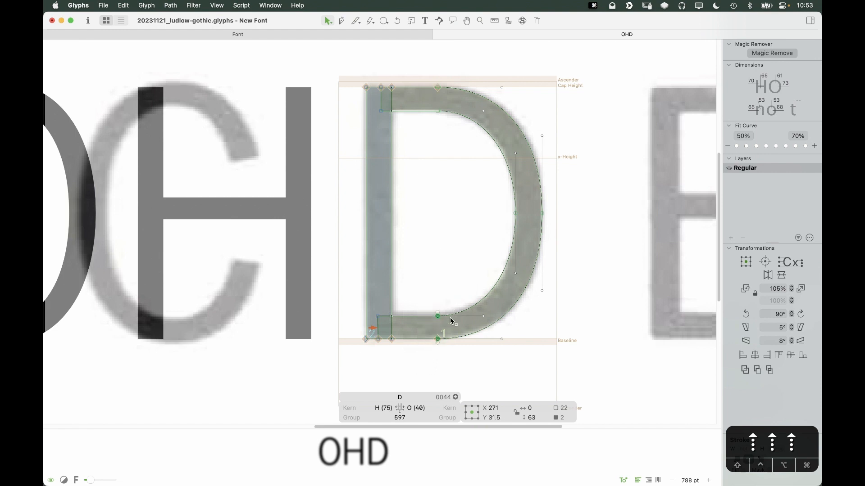
{"action": "left_click", "coordinate": [458, 306]}
{"action": "left_click", "coordinate": [378, 316]}
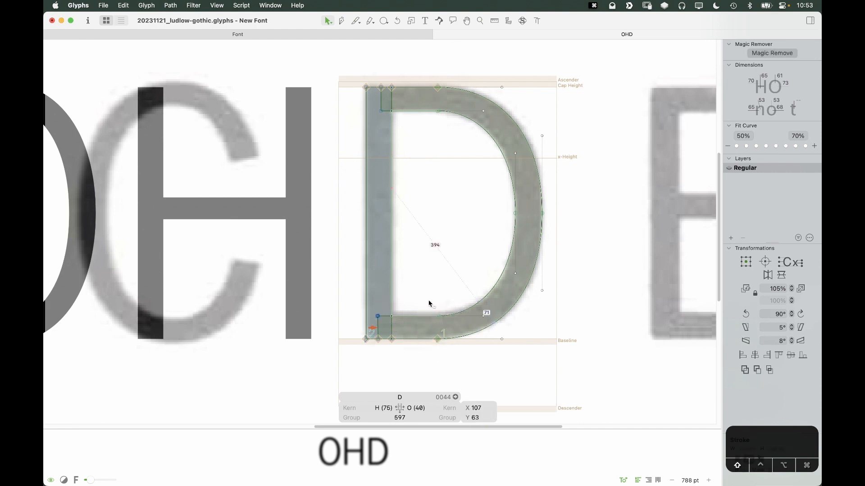
{"action": "left_click", "coordinate": [437, 316], "text": "shift"}
{"action": "left_click", "coordinate": [516, 213], "text": "shift"}
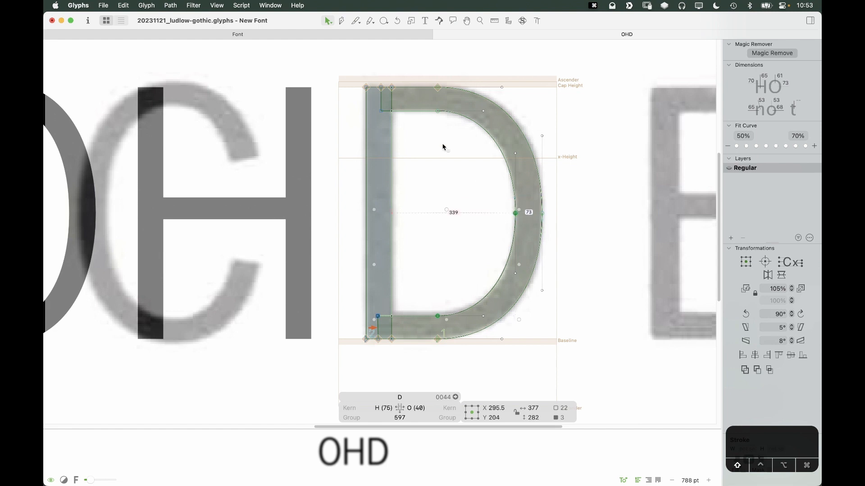
{"action": "left_click", "coordinate": [437, 111], "text": "shift"}
{"action": "left_click", "coordinate": [381, 110], "text": "shift"}
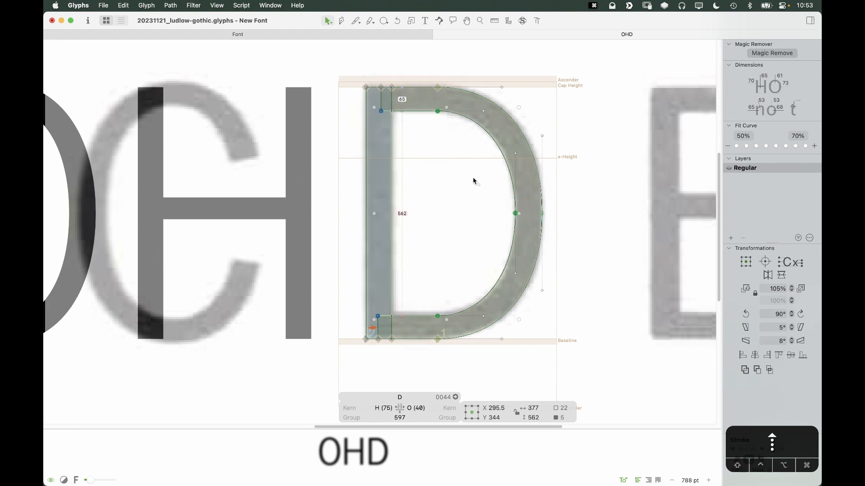
{"action": "key", "text": "Up"}
{"action": "left_click_drag", "start_coordinate": [449, 76], "coordinate": [428, 132]}
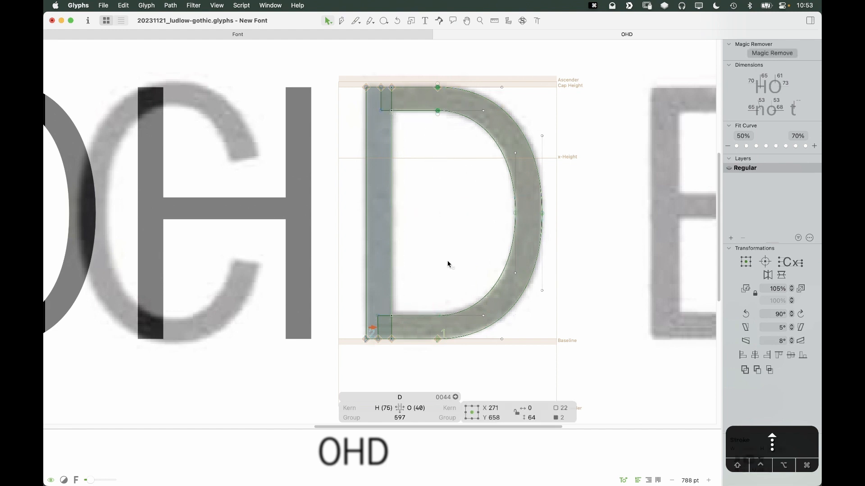
{"action": "left_click_drag", "start_coordinate": [450, 302], "coordinate": [428, 364]}
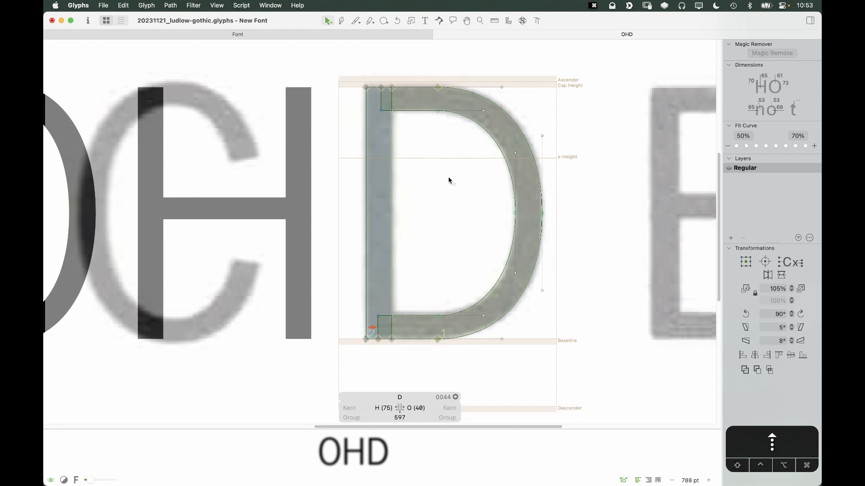
{"action": "key", "text": "space"}
{"action": "left_click_drag", "start_coordinate": [456, 215], "coordinate": [451, 233]}
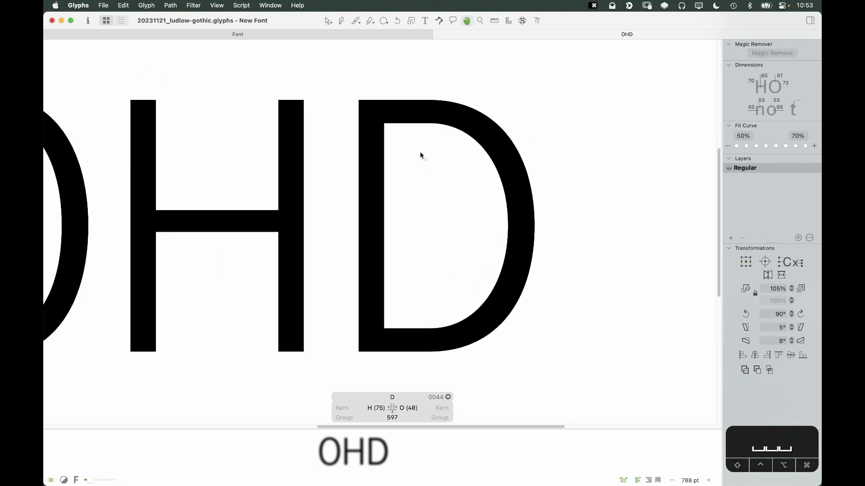
Step: Nudge the inner edges of the D's upper and lower arms one unit outward and compare both arms' thickness
{"action": "left_click", "coordinate": [395, 124]}
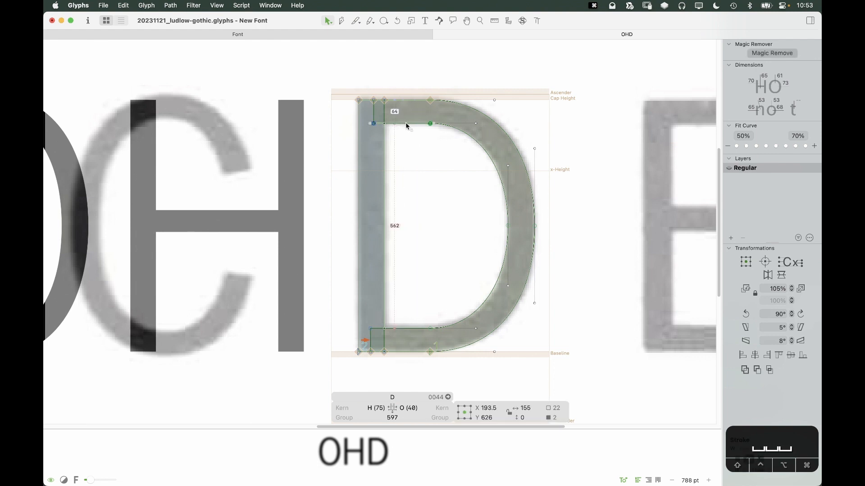
{"action": "left_click", "coordinate": [476, 123], "text": "shift"}
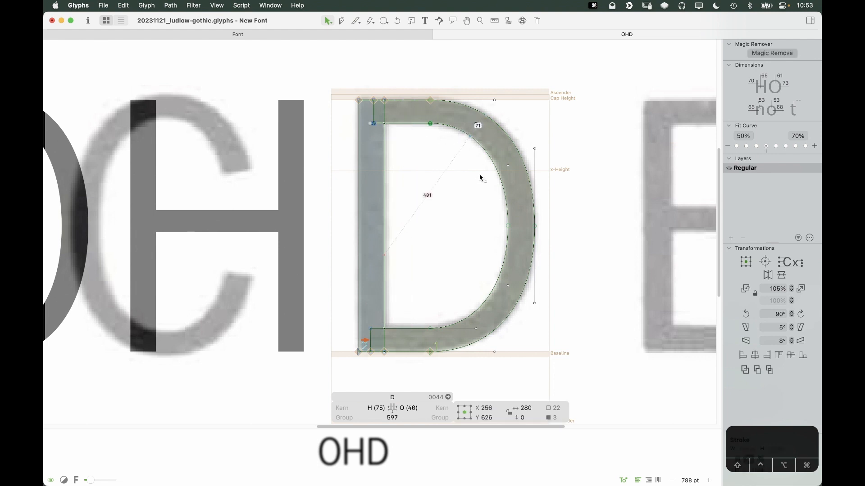
{"action": "left_click", "coordinate": [371, 329]}
{"action": "left_click_drag", "start_coordinate": [433, 311], "coordinate": [493, 339]}
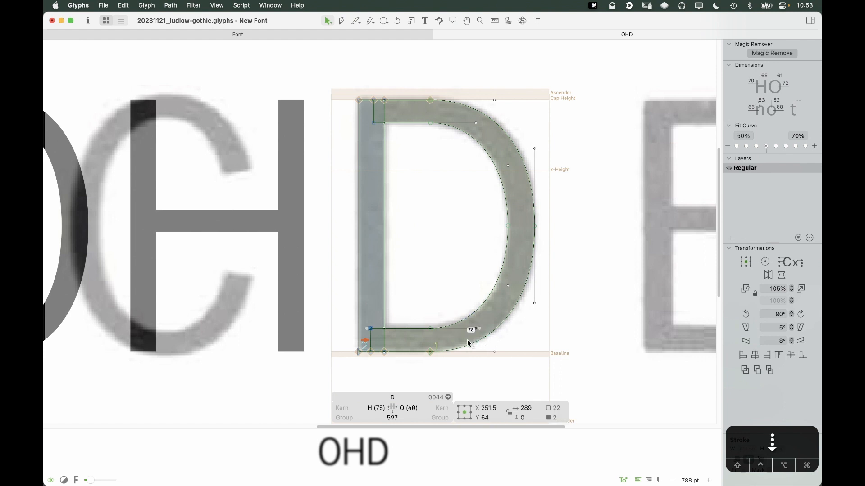
{"action": "left_click_drag", "start_coordinate": [438, 318], "coordinate": [424, 364]}
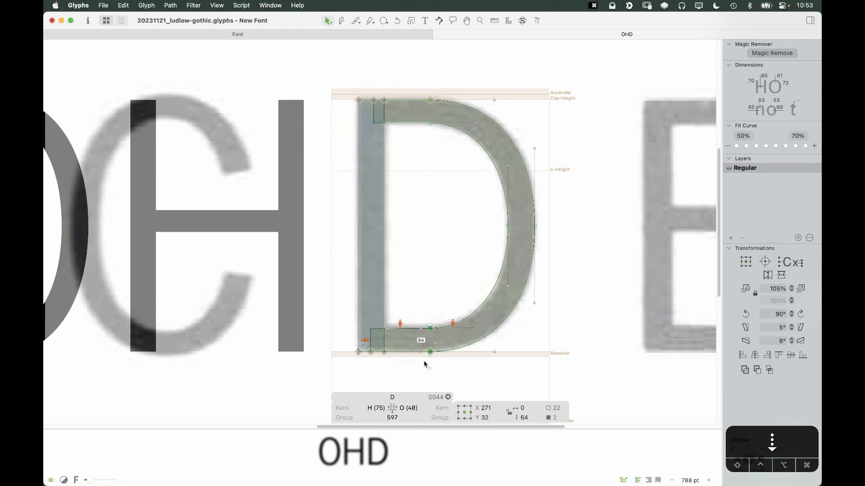
{"action": "left_click", "coordinate": [374, 320]}
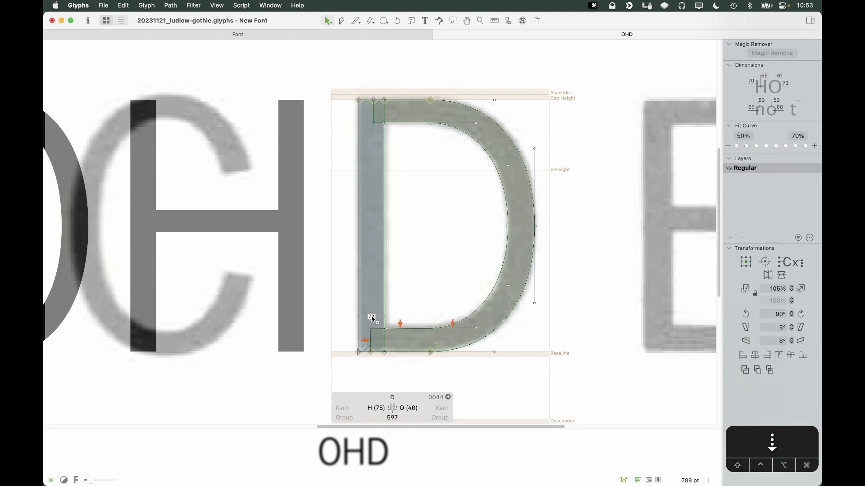
{"action": "key", "text": "Down"}
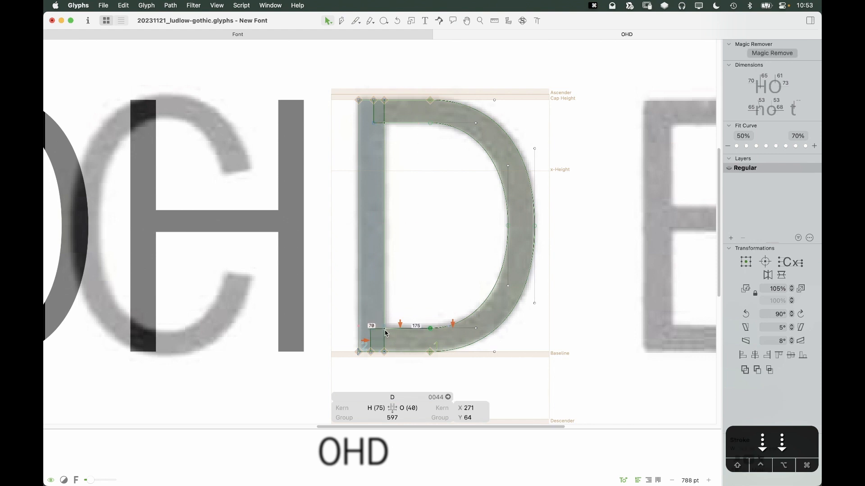
{"action": "left_click_drag", "start_coordinate": [440, 315], "coordinate": [424, 369]}
{"action": "left_click_drag", "start_coordinate": [441, 87], "coordinate": [420, 148]}
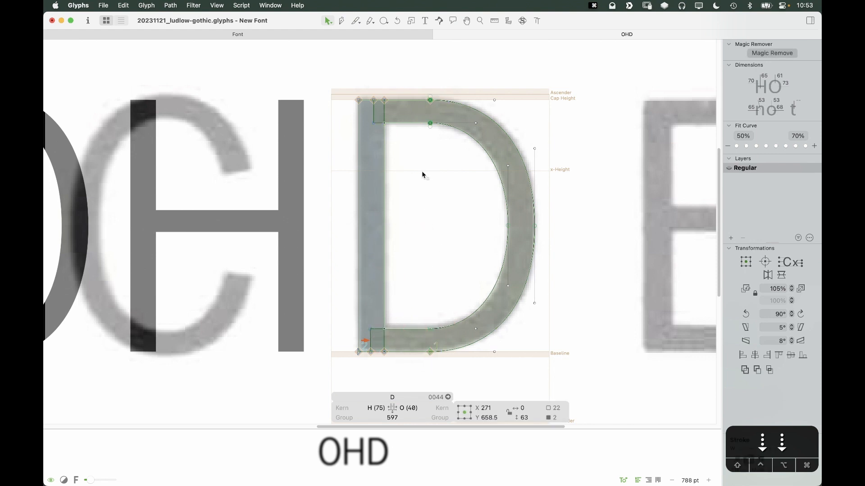
Step: Preview the D beside the O and H at a smaller size
{"action": "left_click", "coordinate": [446, 239]}
{"action": "key", "text": "super+minus"}
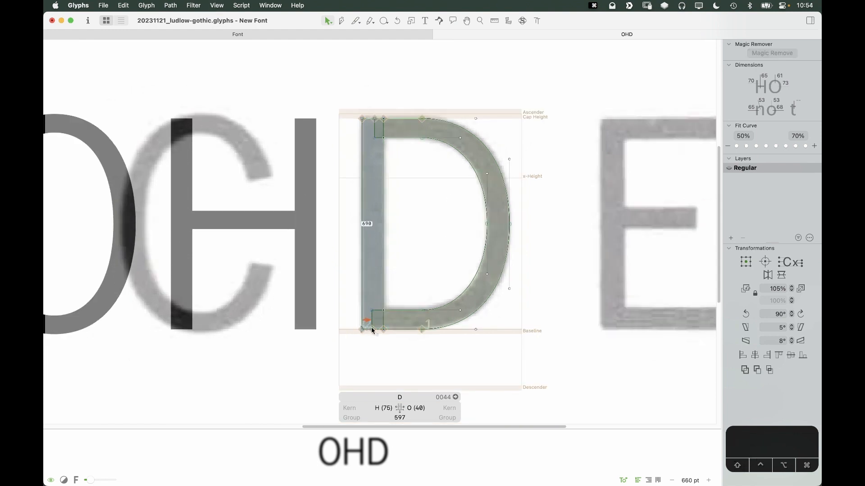
{"action": "key", "text": "Left"}
{"action": "key", "text": "space"}
{"action": "left_click_drag", "start_coordinate": [544, 307], "coordinate": [549, 321]}
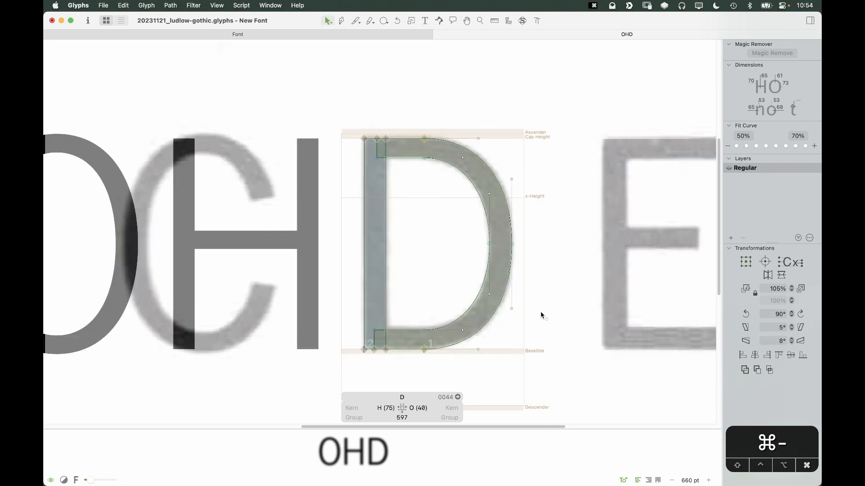
{"action": "key", "text": "space"}
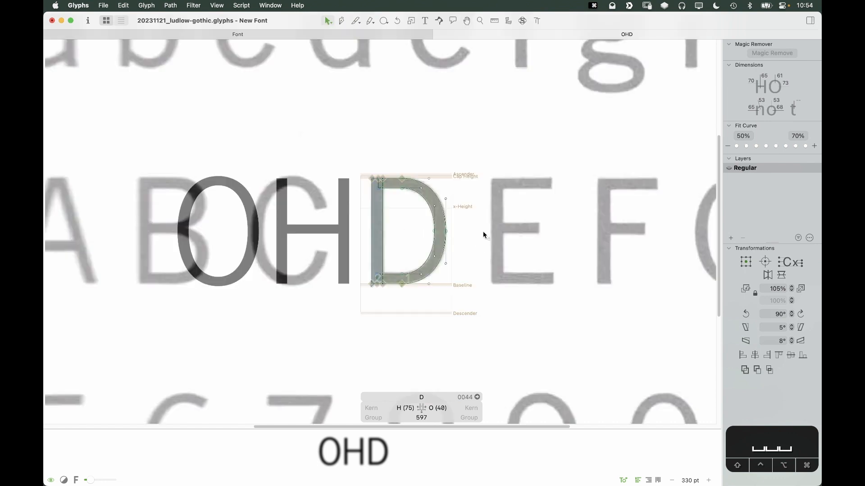
Step: Try narrowing the D by moving its stem nodes 5 units right and resetting the left sidebearing to 75
{"action": "key", "text": "z"}
{"action": "left_click", "coordinate": [363, 270]}
{"action": "key", "text": "v"}
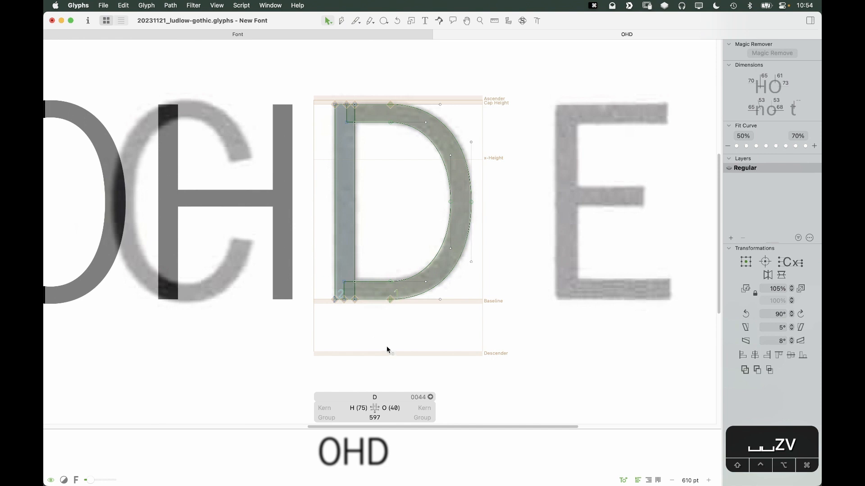
{"action": "key", "text": "super+minus"}
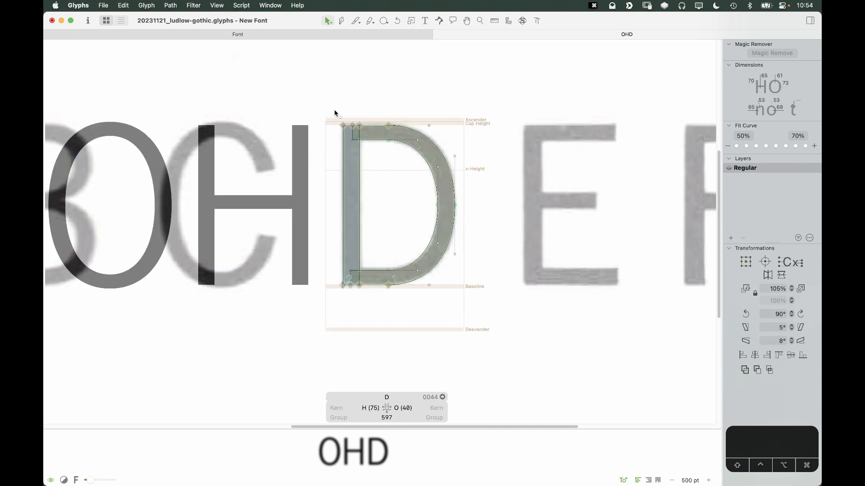
{"action": "left_click_drag", "start_coordinate": [335, 112], "coordinate": [374, 327]}
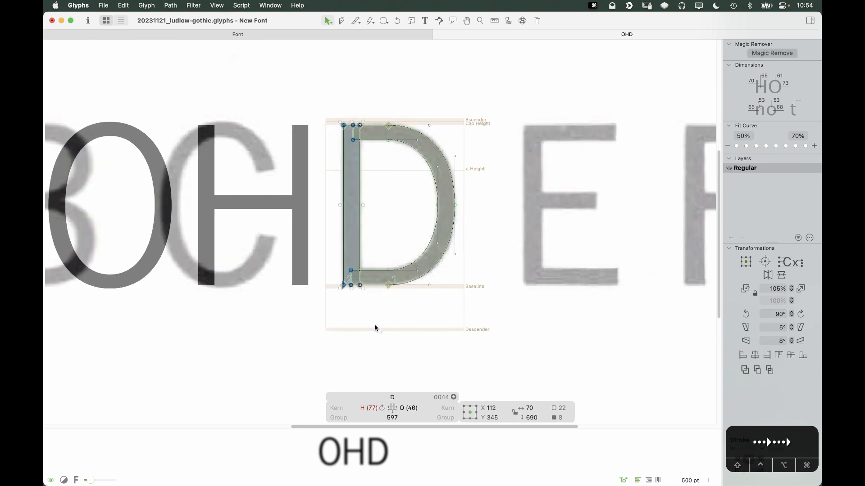
{"action": "key", "text": "Right"}
{"action": "key", "text": "Right"}
{"action": "key", "text": "Right"}
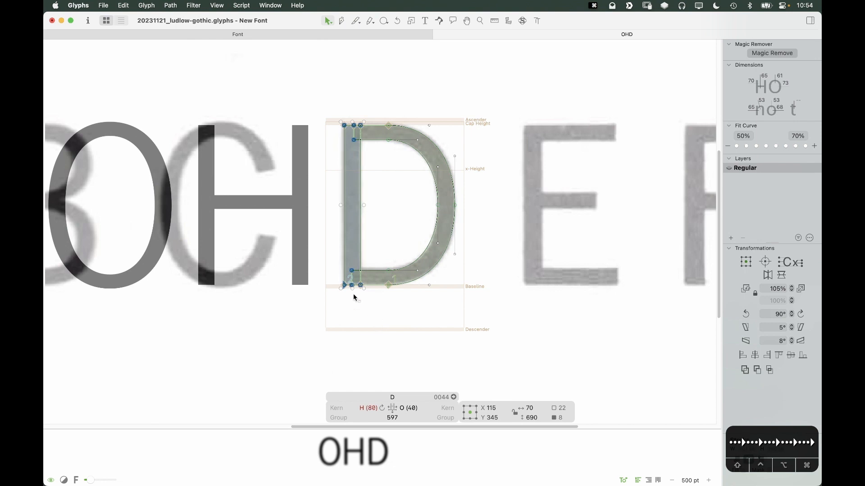
{"action": "key", "text": "Left"}
{"action": "key", "text": "Left"}
{"action": "key", "text": "Left"}
{"action": "key", "text": "Left"}
{"action": "key", "text": "Left"}
{"action": "key", "text": "space"}
Step: Preview the OHD text at a smaller size and append an O after the D
{"action": "left_click_drag", "start_coordinate": [334, 238], "coordinate": [419, 264]}
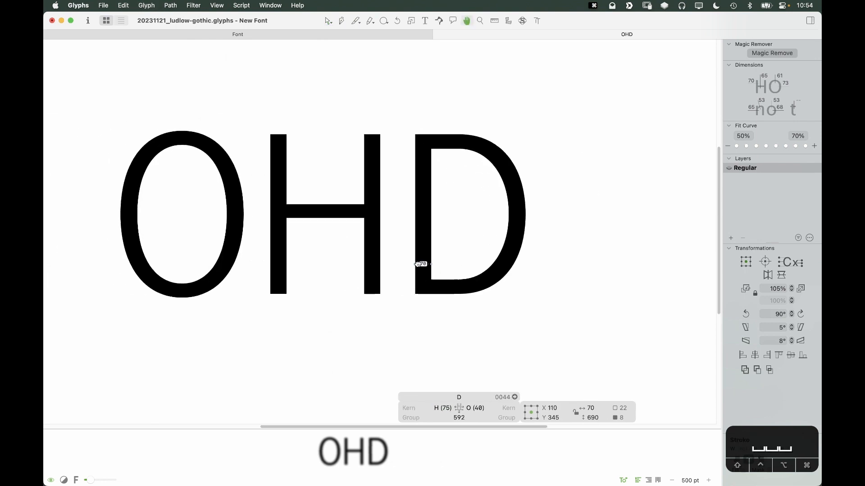
{"action": "key", "text": "super+minus"}
{"action": "key", "text": "super+minus"}
{"action": "key", "text": "space"}
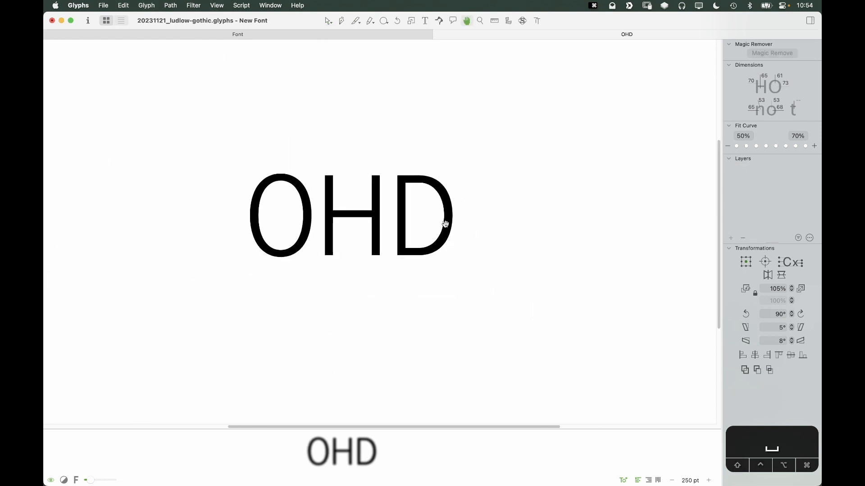
{"action": "type", "text": "t"}
{"action": "type", "text": "O"}
{"action": "key", "text": "Escape"}
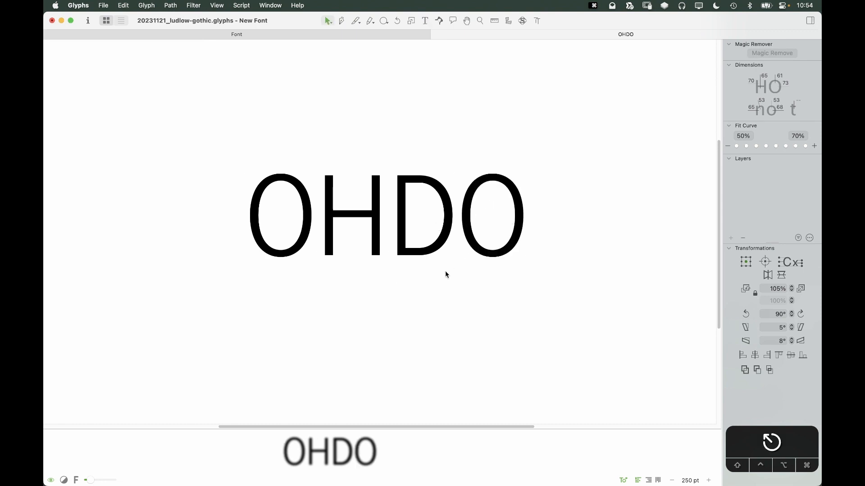
Step: Open the D for editing and add the capital O to it as a component
{"action": "double_click", "coordinate": [428, 217]}
{"action": "key", "text": "z"}
{"action": "left_click_drag", "start_coordinate": [478, 129], "coordinate": [323, 309]}
{"action": "key", "text": "v"}
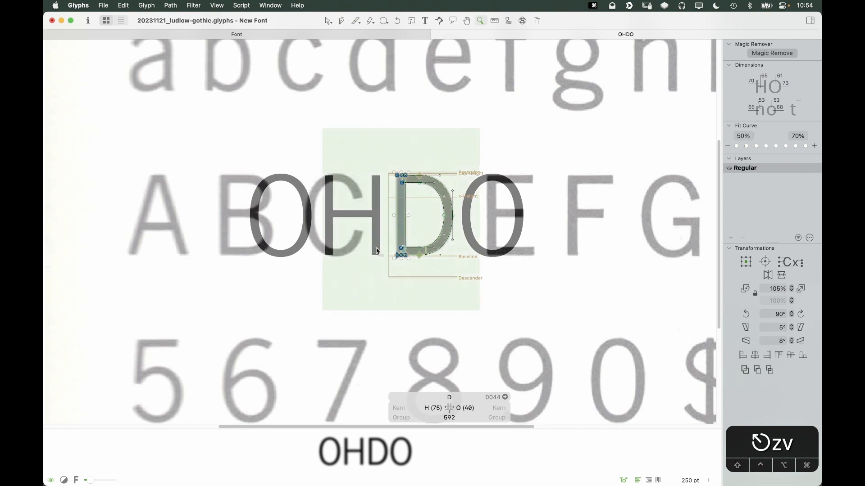
{"action": "key", "text": "super+f"}
{"action": "type", "text": "o"}
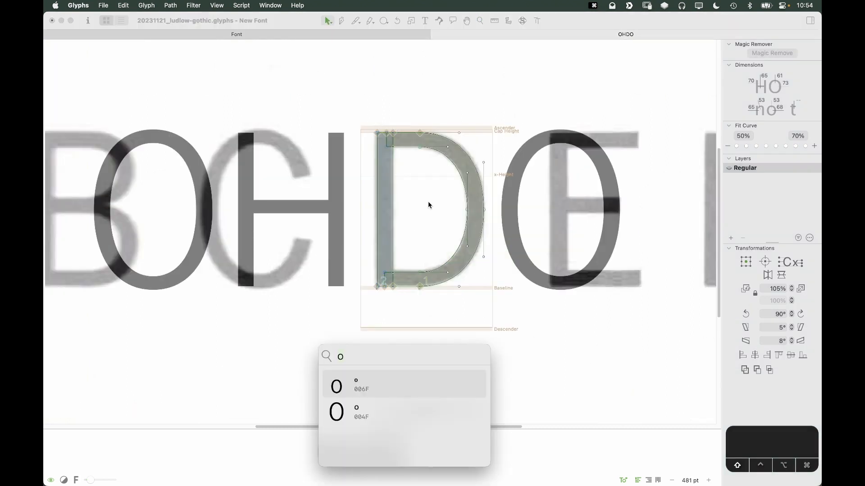
{"action": "type", "text": "O"}
{"action": "key", "text": "Return"}
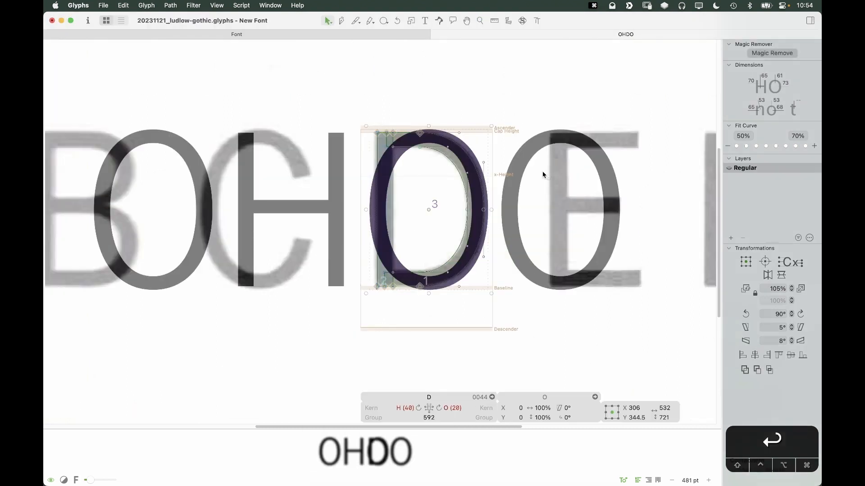
Step: Shift the O component left to X -20 to compare it with the D's bowl, and delete it
{"action": "key", "text": "shift+Left"}
{"action": "key", "text": "shift+Up"}
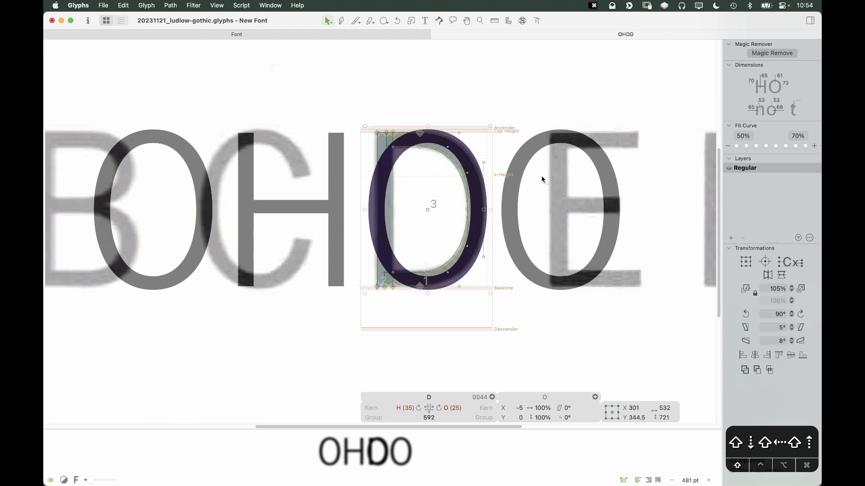
{"action": "key", "text": "shift+Left"}
{"action": "key", "text": "shift+Left"}
{"action": "key", "text": "shift+Left"}
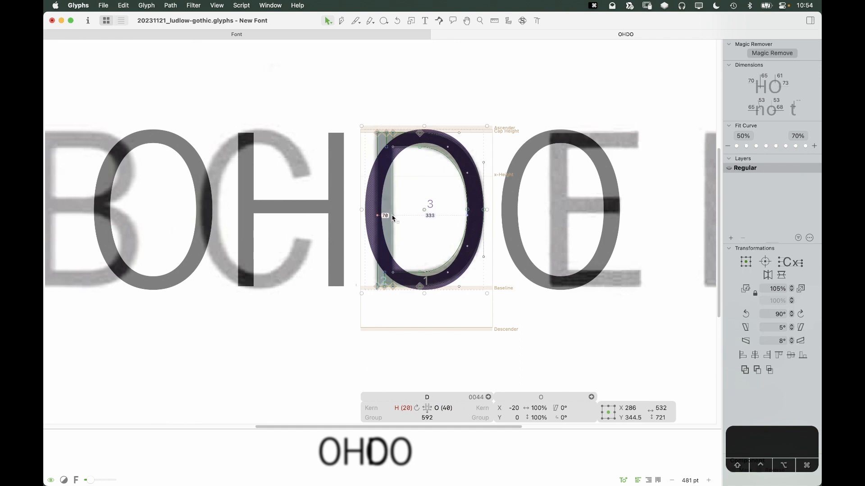
{"action": "key", "text": "BackSpace"}
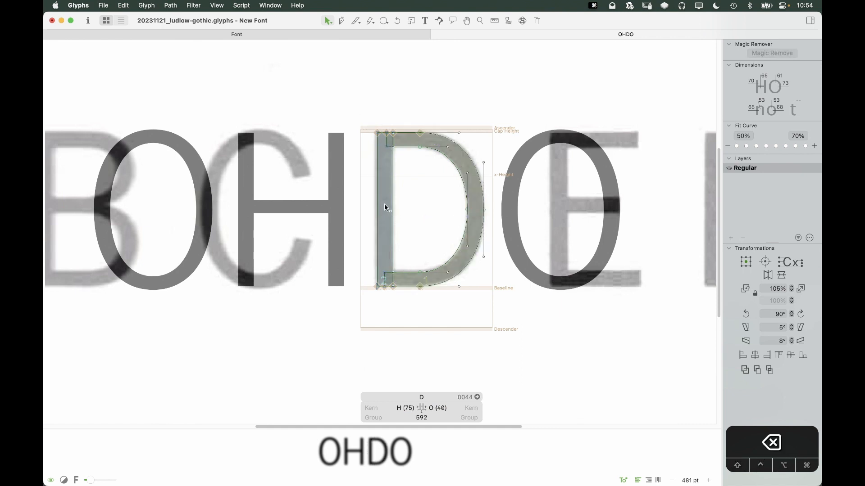
Step: Move the D's stem 5 units back left, update its metrics and preview the text
{"action": "left_click", "coordinate": [385, 207]}
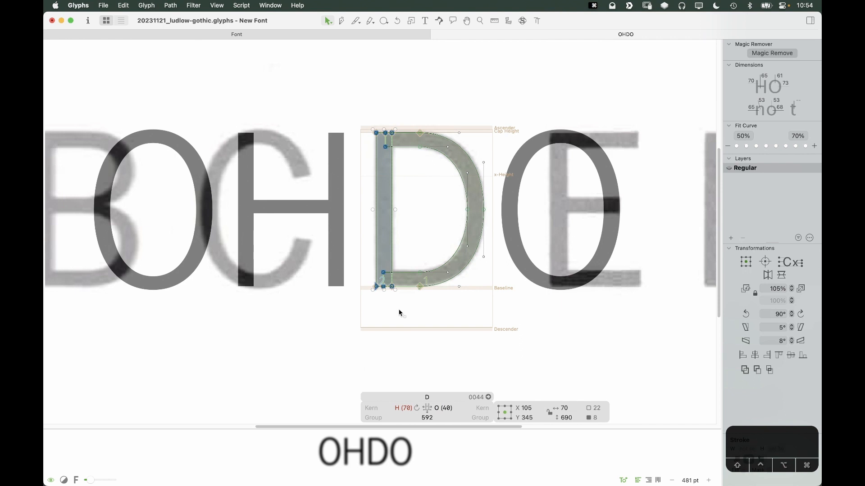
{"action": "key", "text": "ctrl+super+m"}
{"action": "key", "text": "space"}
{"action": "left_click_drag", "start_coordinate": [473, 309], "coordinate": [483, 315]}
Step: Overlay the O component on the D again, shift it left to X -15 for comparison, and remove it
{"action": "key", "text": "shift+super+c"}
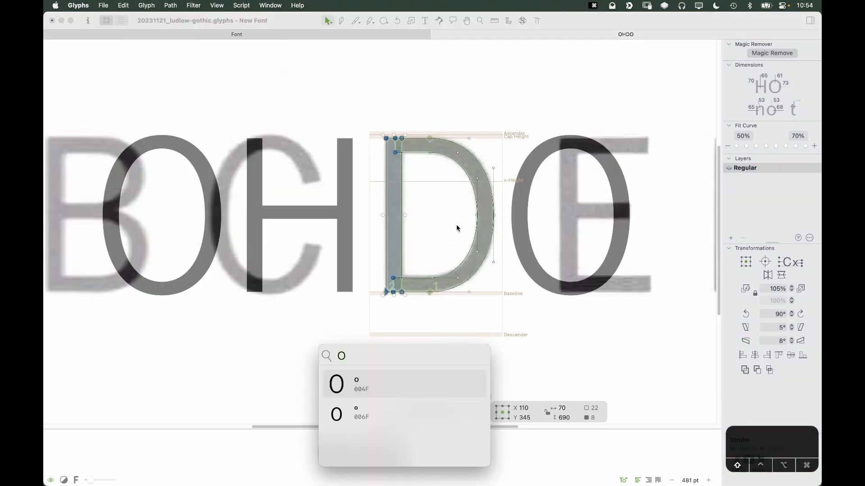
{"action": "key", "text": "Return"}
{"action": "key", "text": "shift+Left"}
{"action": "key", "text": "shift+Left"}
{"action": "key", "text": "shift+Left"}
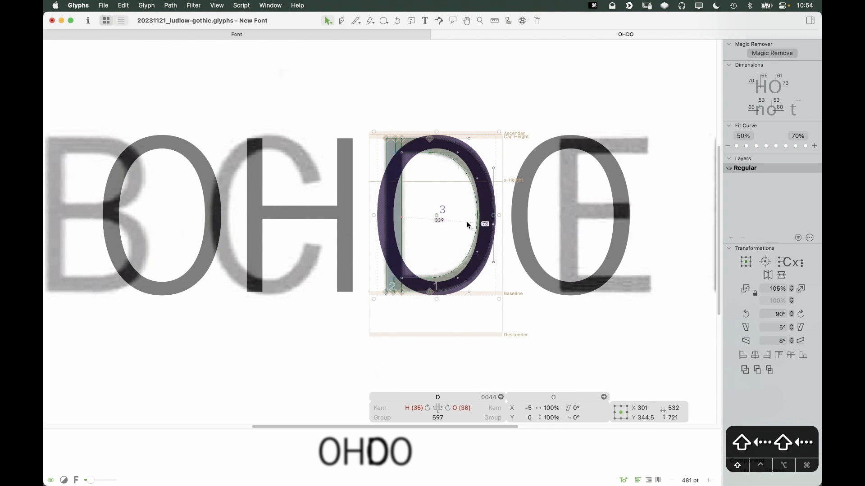
{"action": "key", "text": "shift+Left"}
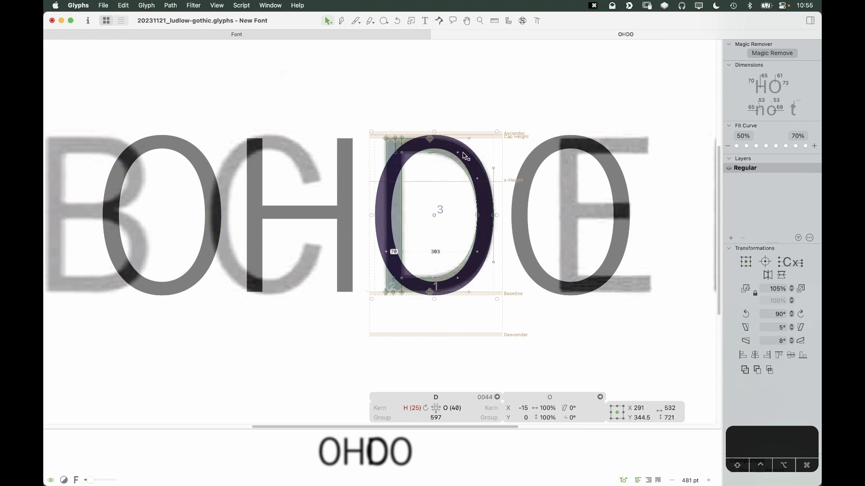
{"action": "key", "text": "BackSpace"}
Step: Preview the OHDO text at 250 pt to judge the D among its neighbours
{"action": "key", "text": "super+minus"}
{"action": "key", "text": "super+minus"}
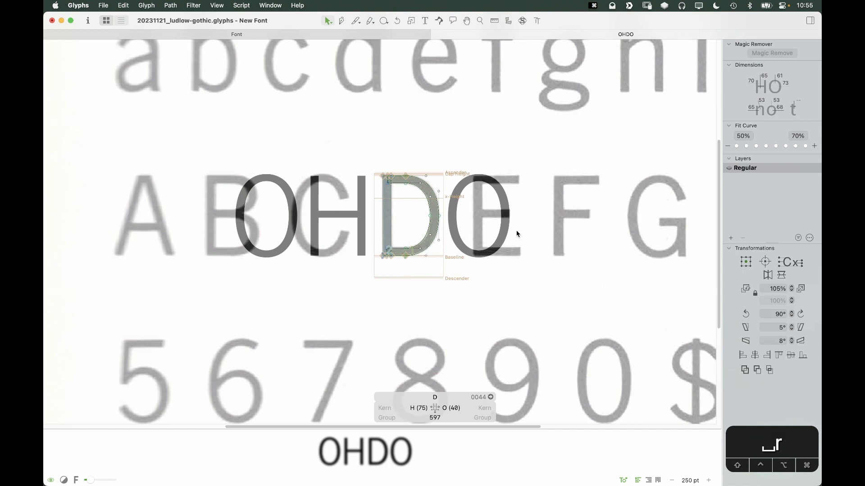
{"action": "key", "text": "space"}
{"action": "left_click_drag", "start_coordinate": [550, 232], "coordinate": [502, 241]}
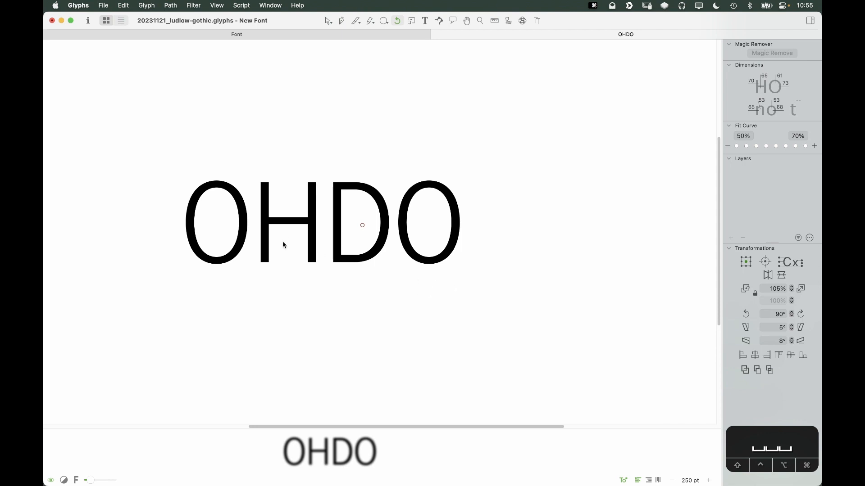
Step: Open the H for editing from the OHDO text and close the edit tab
{"action": "key", "text": "v"}
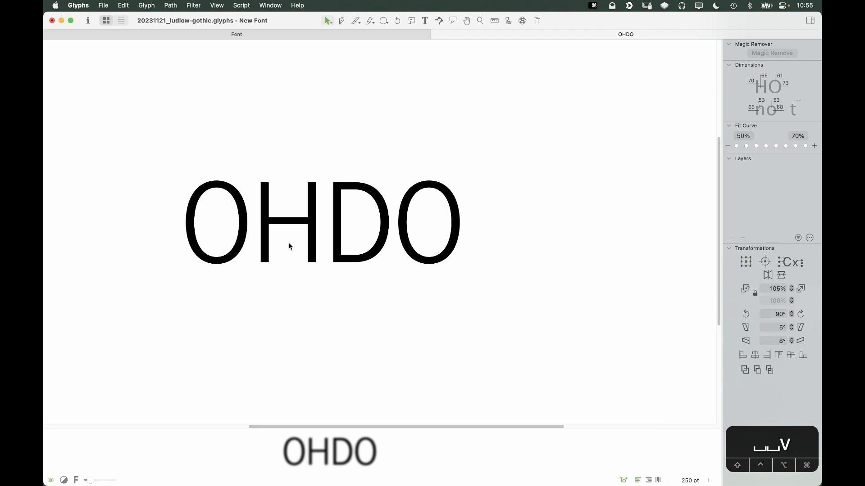
{"action": "double_click", "coordinate": [292, 244]}
{"action": "key", "text": "Escape"}
{"action": "double_click", "coordinate": [291, 242]}
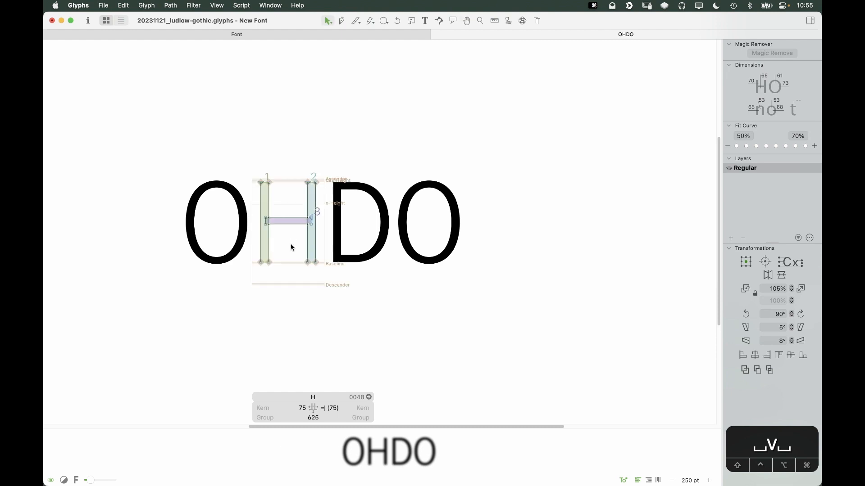
{"action": "key", "text": "super+w"}
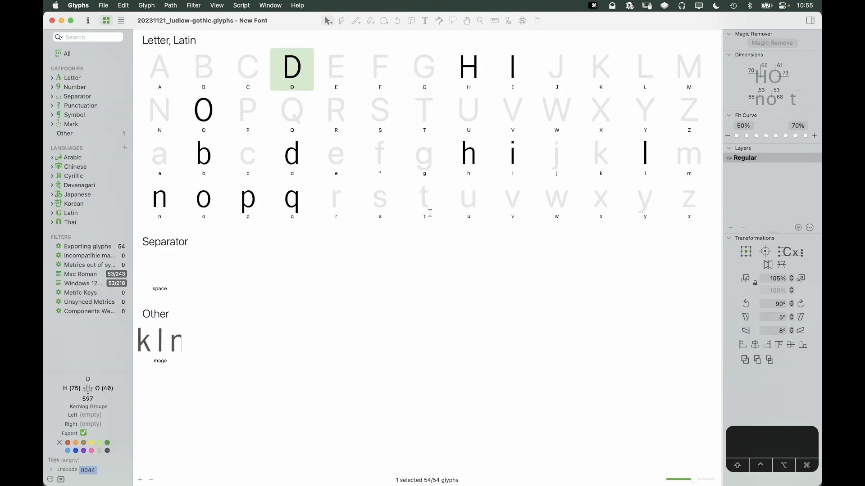
Step: Open the D for editing in a new tab and add a P after it
{"action": "left_click", "coordinate": [430, 213]}
{"action": "double_click", "coordinate": [280, 86]}
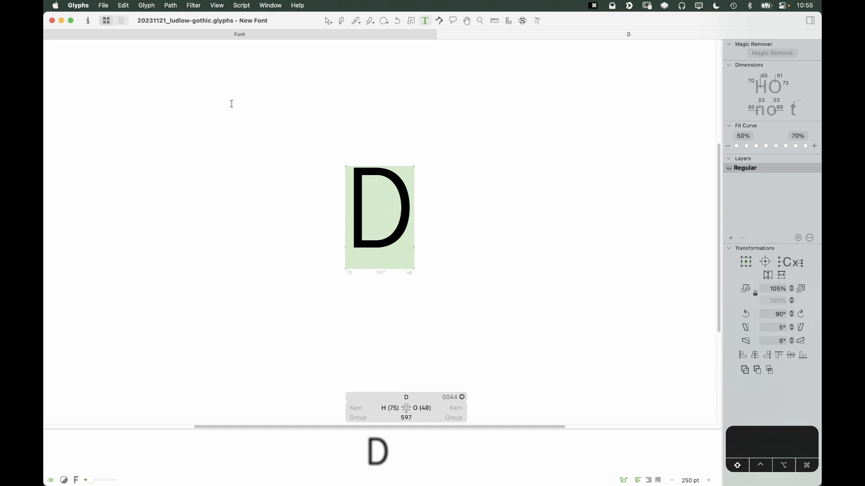
{"action": "type", "text": "P"}
{"action": "key", "text": "Escape"}
{"action": "key", "text": "t"}
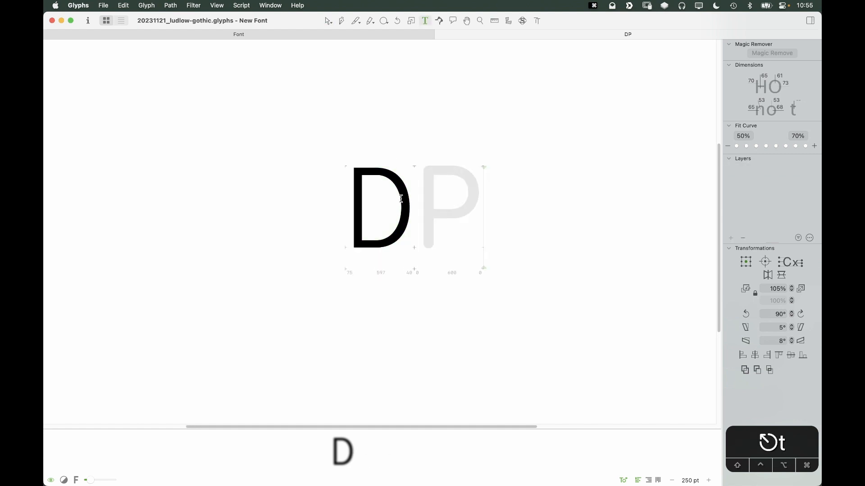
Step: Replace the tab's text with ODHPHDO so the empty P sits between H, D and O
{"action": "key", "text": "super+a"}
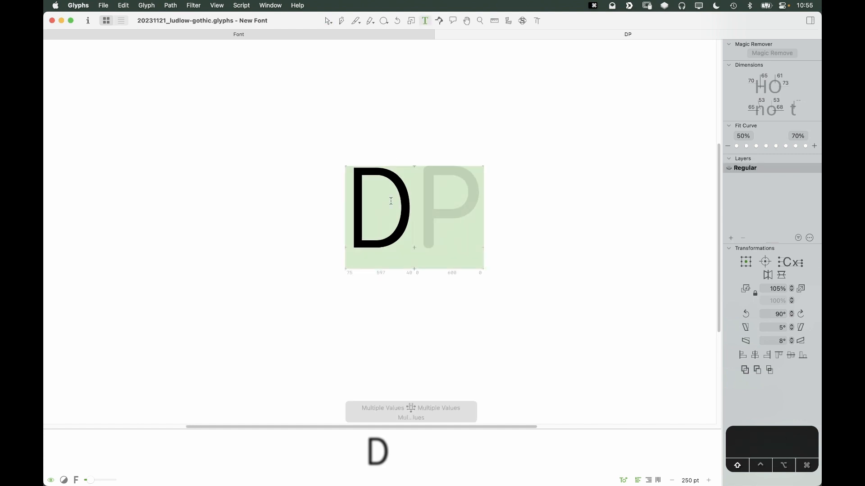
{"action": "type", "text": "O"}
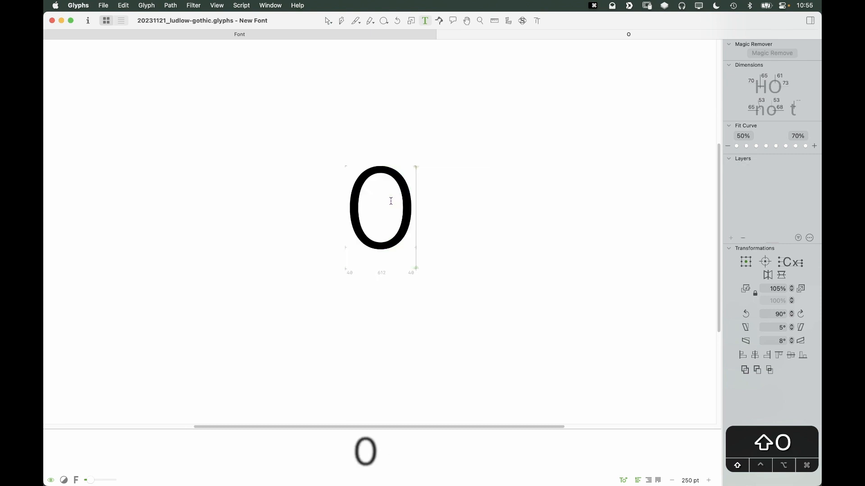
{"action": "type", "text": "DHP"}
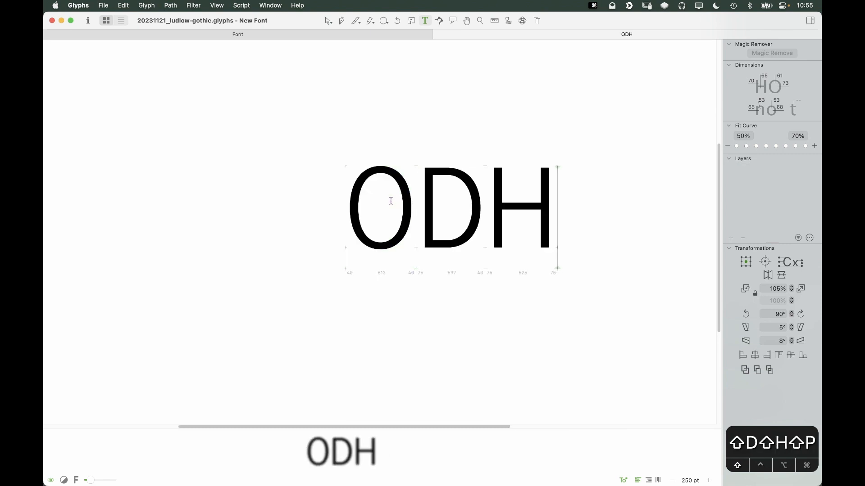
{"action": "key", "text": "space"}
{"action": "left_click_drag", "start_coordinate": [445, 208], "coordinate": [338, 229]}
{"action": "type", "text": "zt"}
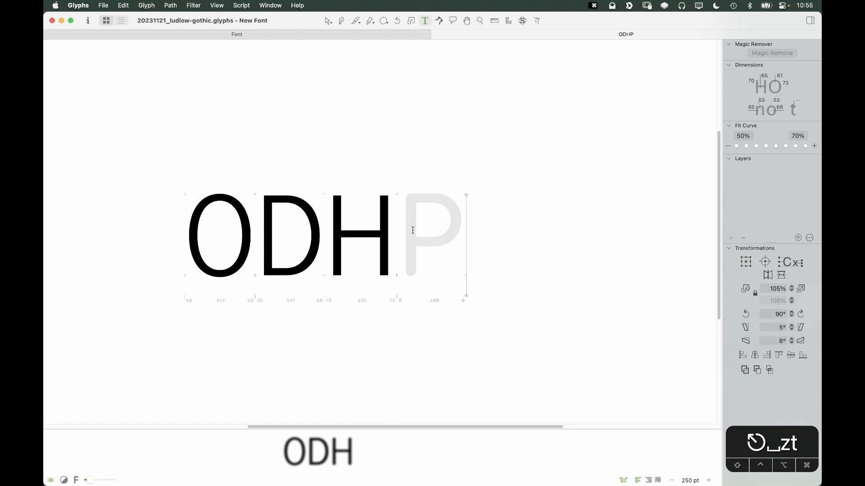
{"action": "type", "text": "HD"}
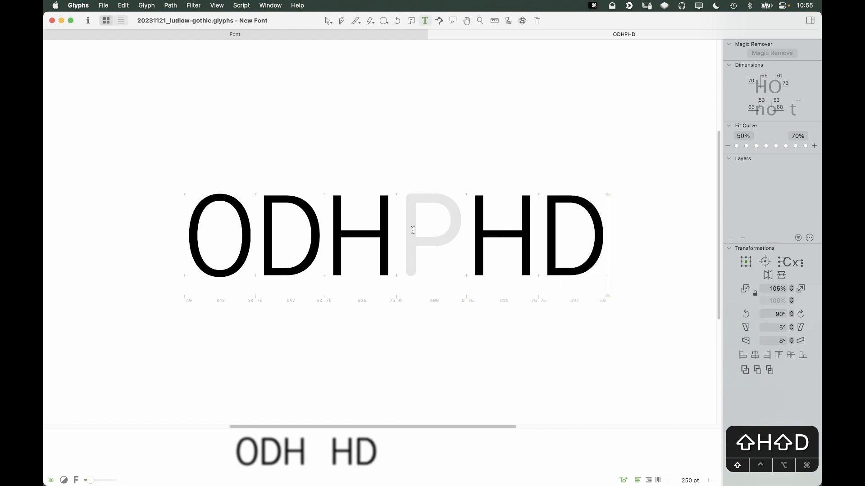
{"action": "type", "text": "O"}
{"action": "key", "text": "Escape"}
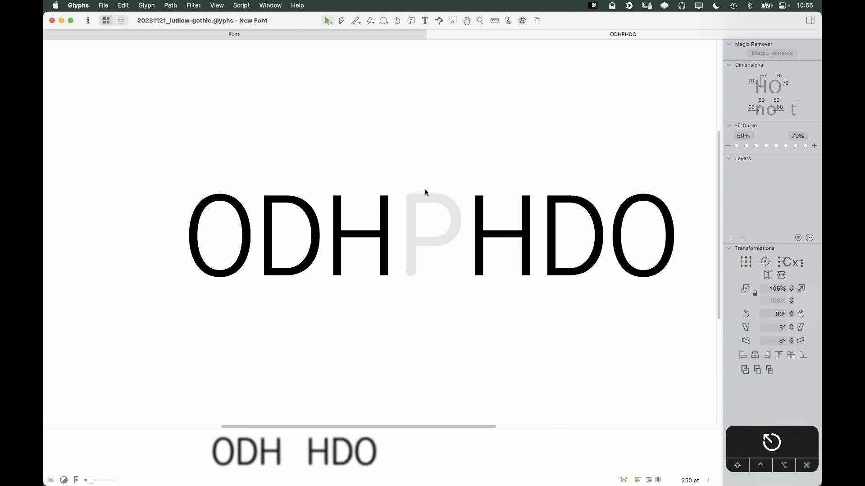
Step: Unlock the scanned reference image in the first D and cut it from the glyph
{"action": "key", "text": "z"}
{"action": "left_click_drag", "start_coordinate": [565, 129], "coordinate": [211, 322]}
{"action": "key", "text": "v"}
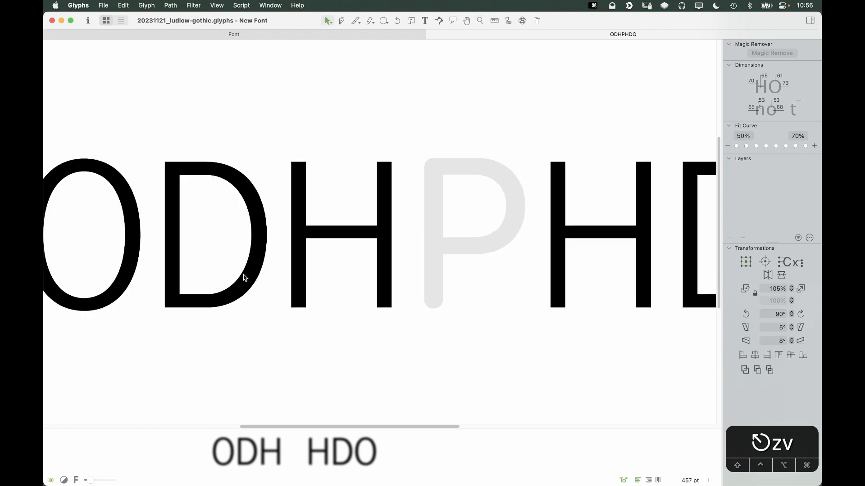
{"action": "double_click", "coordinate": [218, 255]}
{"action": "right_click", "coordinate": [222, 232]}
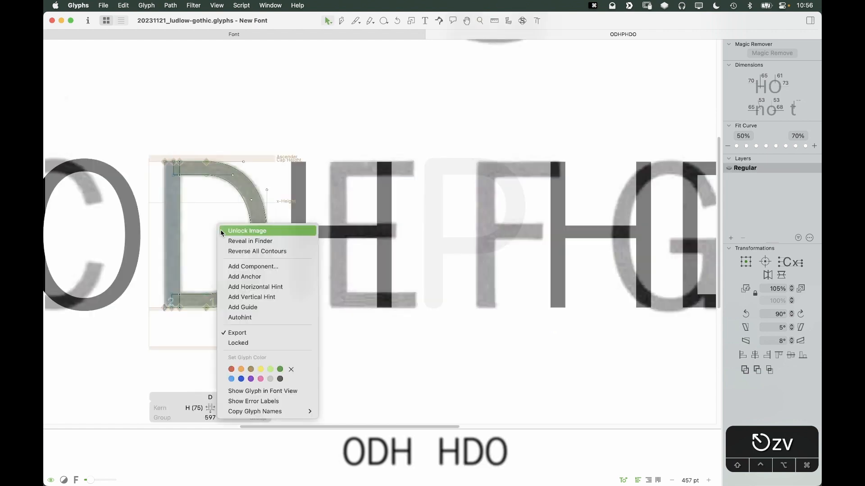
{"action": "left_click", "coordinate": [220, 228]}
{"action": "key", "text": "cmd+x"}
Step: Paste the reference image into the empty P and move it to X -11704, Y -1847, placing the scanned P over the glyph
{"action": "double_click", "coordinate": [469, 237]}
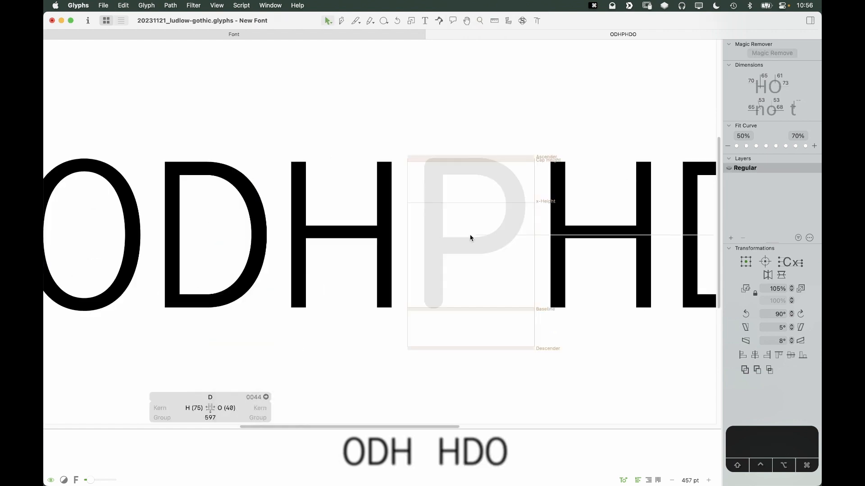
{"action": "key", "text": "super+v"}
{"action": "key", "text": "super+minus"}
{"action": "key", "text": "super+minus"}
{"action": "key", "text": "super+minus"}
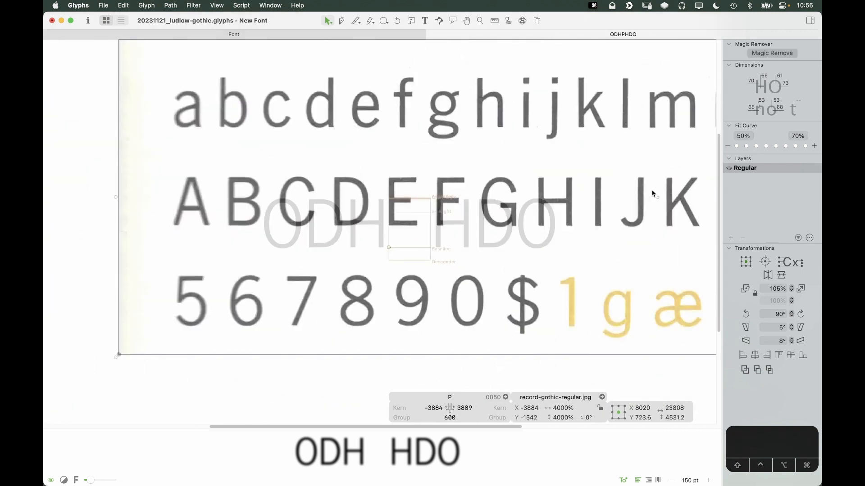
{"action": "left_click_drag", "start_coordinate": [670, 191], "coordinate": [357, 235]}
{"action": "left_click_drag", "start_coordinate": [639, 248], "coordinate": [418, 221]}
Step: Nudge the reference image to X -11762, Y -1848 to fine-tune the scanned P's position in the glyph
{"action": "key", "text": "super+equal"}
{"action": "key", "text": "super+equal"}
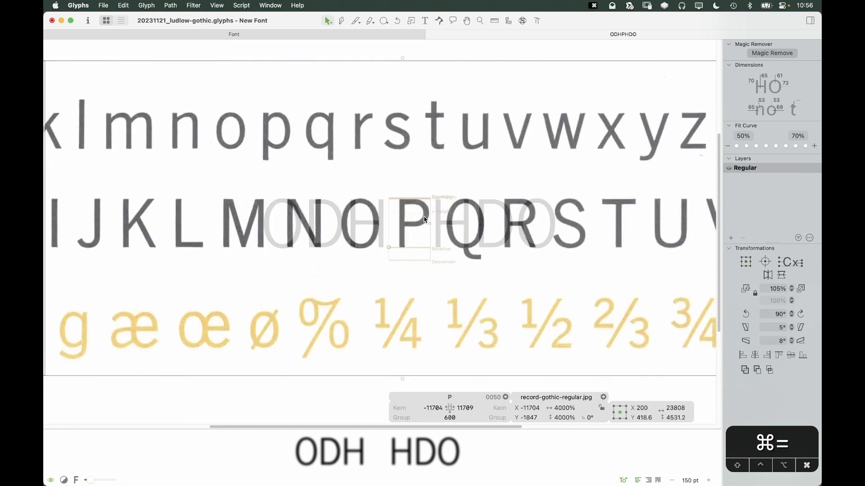
{"action": "key", "text": "super+equal"}
{"action": "key", "text": "super+equal"}
{"action": "key", "text": "super+equal"}
{"action": "key", "text": "space"}
{"action": "left_click_drag", "start_coordinate": [538, 242], "coordinate": [462, 242]}
{"action": "key", "text": "shift+Left"}
{"action": "key", "text": "shift+Left"}
{"action": "key", "text": "shift+Left"}
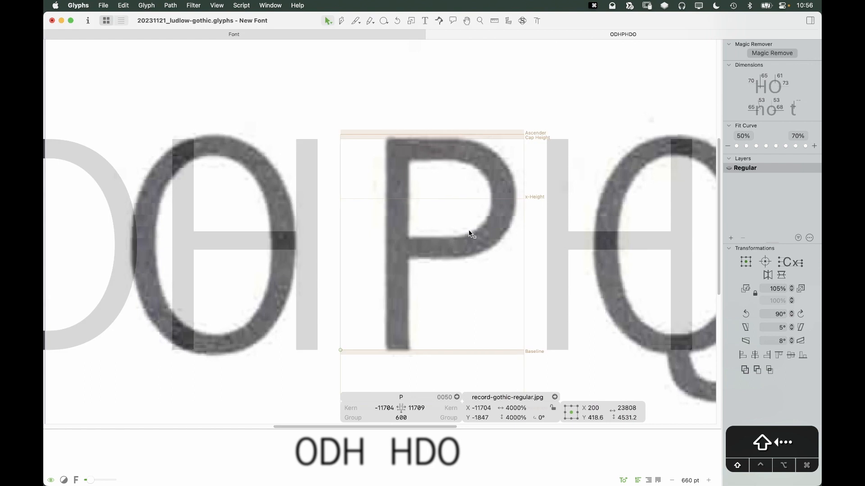
{"action": "key", "text": "shift+Left"}
{"action": "key", "text": "shift+Left"}
{"action": "key", "text": "shift+Left"}
{"action": "key", "text": "shift+Left"}
{"action": "key", "text": "shift+Left"}
{"action": "key", "text": "shift+Left"}
{"action": "key", "text": "shift+Left"}
{"action": "key", "text": "shift+Left"}
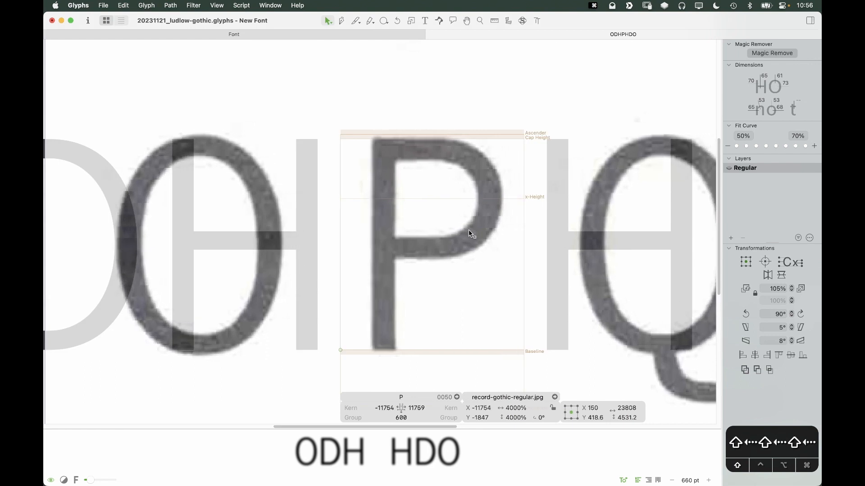
{"action": "key", "text": "Left"}
{"action": "key", "text": "Left"}
{"action": "key", "text": "Left"}
{"action": "key", "text": "Left"}
{"action": "key", "text": "Left"}
{"action": "key", "text": "Left"}
{"action": "key", "text": "Left"}
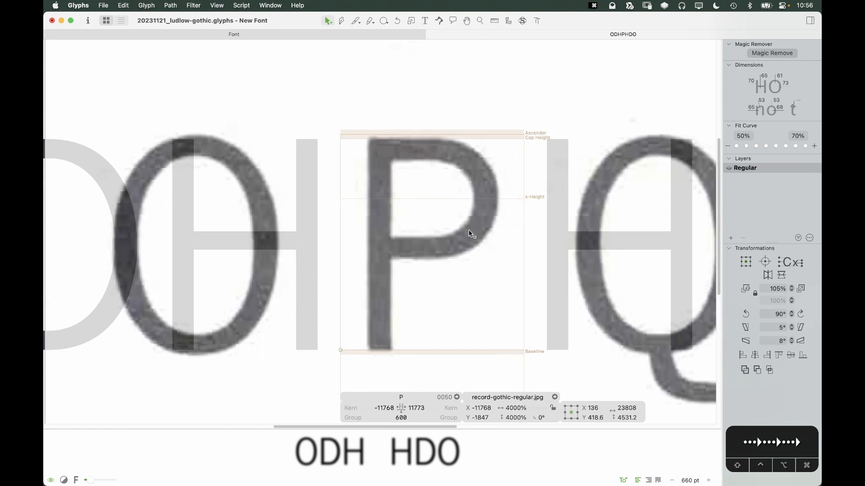
{"action": "key", "text": "Down"}
{"action": "key", "text": "Right"}
{"action": "key", "text": "Right"}
{"action": "key", "text": "Right"}
{"action": "key", "text": "Right"}
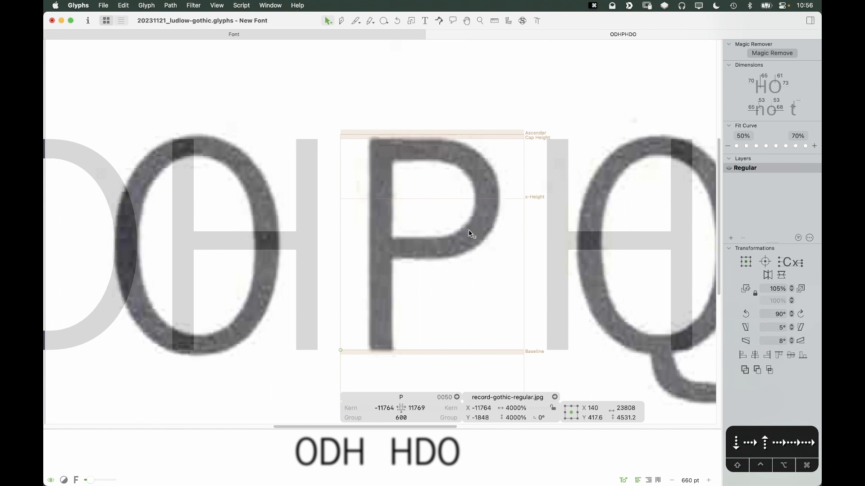
Step: Select and copy all of the D's outlines
{"action": "key", "text": "super+minus"}
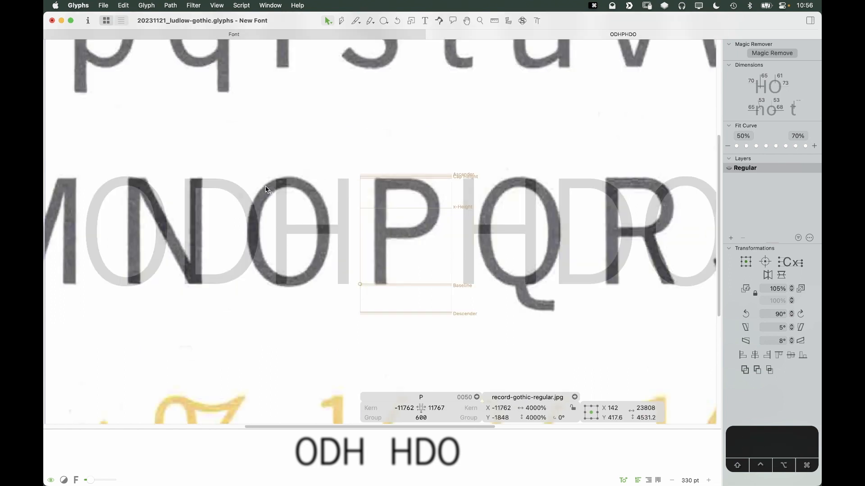
{"action": "double_click", "coordinate": [214, 228]}
{"action": "key", "text": "super+a"}
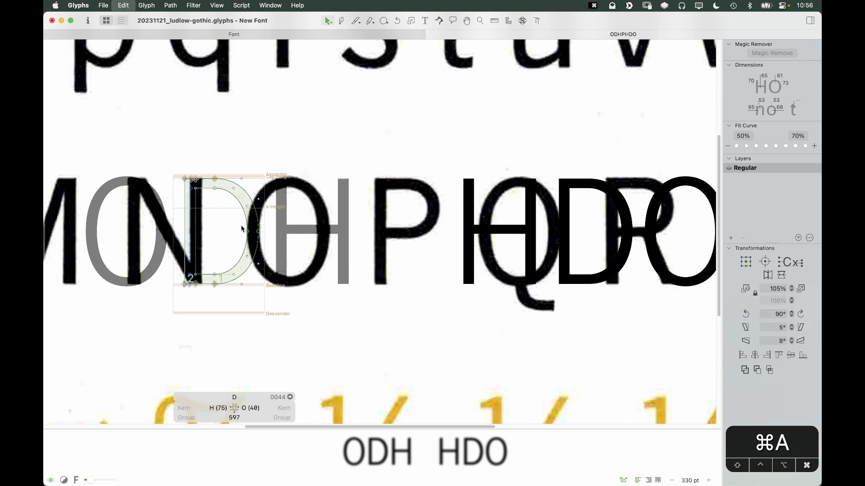
Step: Lock the reference image in the P and paste the copied D outlines over it
{"action": "double_click", "coordinate": [414, 229]}
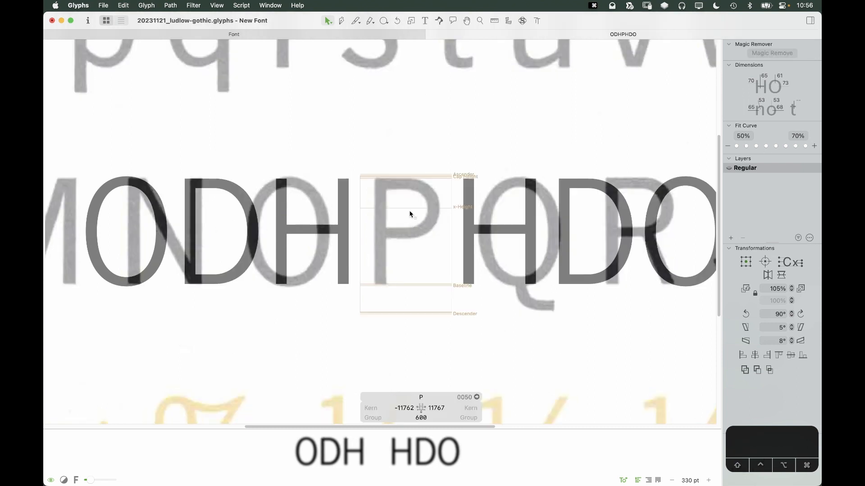
{"action": "right_click", "coordinate": [413, 213]}
{"action": "left_click", "coordinate": [433, 218]}
{"action": "key", "text": "super+v"}
Step: Move the pasted outlines 20 units right so the stem covers the scanned P's stem
{"action": "key", "text": "z"}
{"action": "left_click_drag", "start_coordinate": [513, 120], "coordinate": [288, 362]}
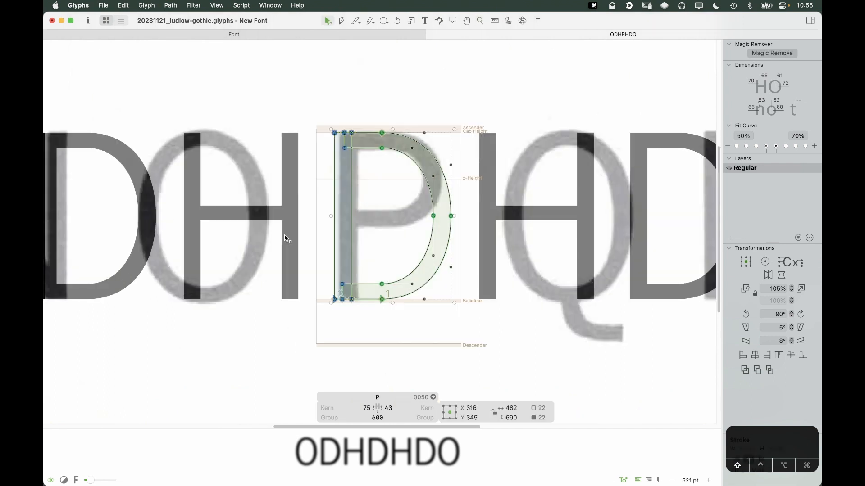
{"action": "key", "text": "shift+Right"}
{"action": "key", "text": "shift+Right"}
{"action": "key", "text": "shift+Right"}
{"action": "key", "text": "shift+Right"}
{"action": "key", "text": "shift+Left"}
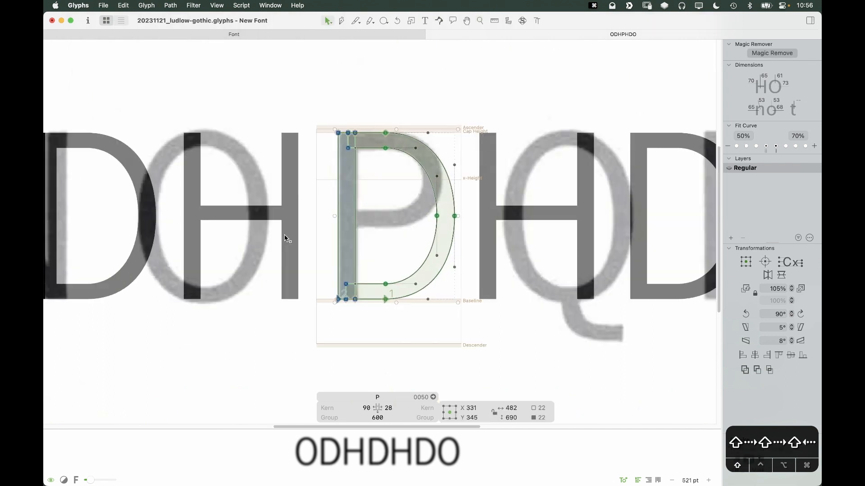
{"action": "key", "text": "shift+Right"}
{"action": "left_click", "coordinate": [386, 244]}
Step: Select all the nodes of the pasted D's curve and move them 56 units left to X 378 to match the scanned bowl's width
{"action": "key", "text": "z"}
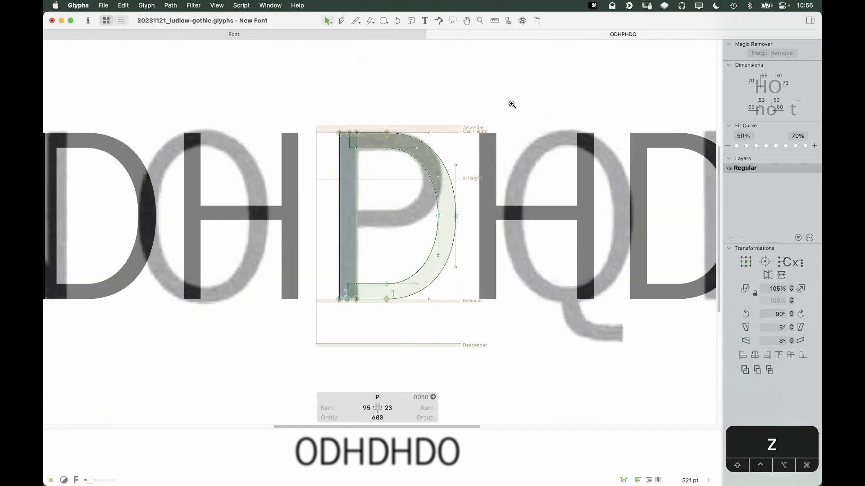
{"action": "left_click_drag", "start_coordinate": [510, 87], "coordinate": [288, 376]}
{"action": "key", "text": "v"}
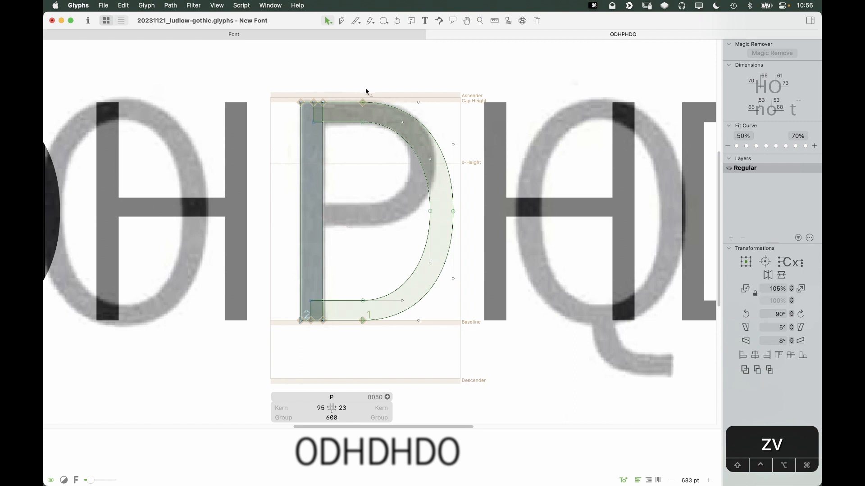
{"action": "left_click_drag", "start_coordinate": [356, 69], "coordinate": [477, 362]}
{"action": "key", "text": "shift+Left"}
{"action": "key", "text": "shift+Left"}
{"action": "key", "text": "shift+Left"}
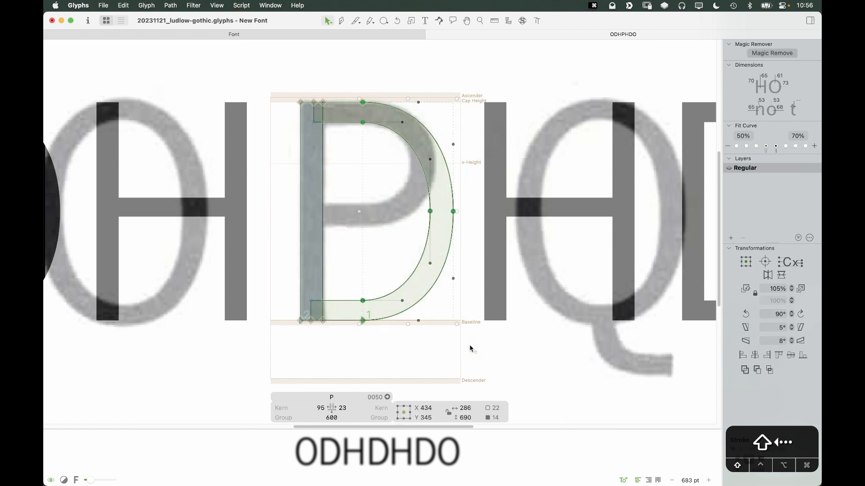
{"action": "key", "text": "shift+Left"}
{"action": "key", "text": "shift+Left"}
{"action": "key", "text": "shift+Left"}
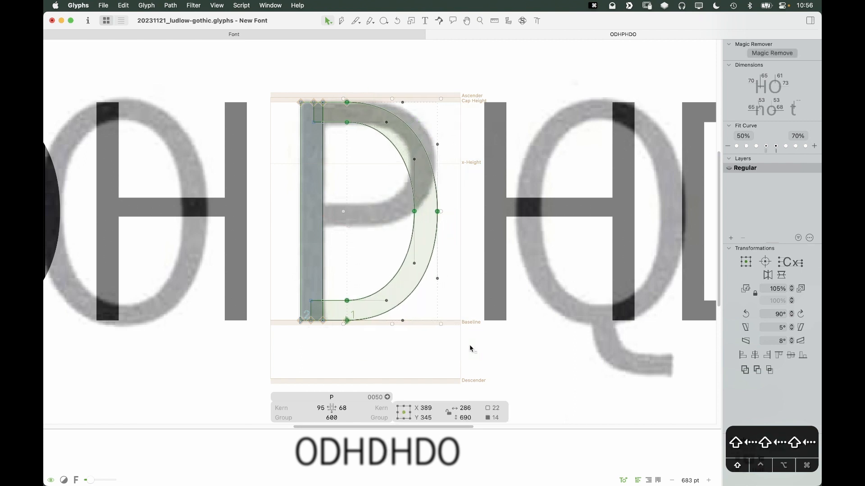
{"action": "key", "text": "Left"}
{"action": "key", "text": "Left"}
{"action": "key", "text": "Left"}
{"action": "key", "text": "Left"}
{"action": "key", "text": "Left"}
{"action": "key", "text": "Left"}
{"action": "key", "text": "Left"}
{"action": "key", "text": "Right"}
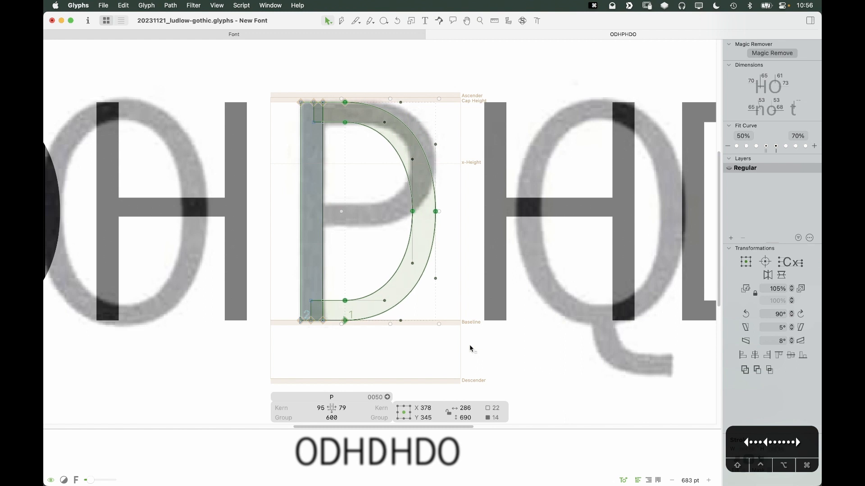
Step: Select the inner contour's nodes and scale them upward to a height of 265 units to fit the scanned P's counter
{"action": "left_click", "coordinate": [329, 272]}
{"action": "left_click_drag", "start_coordinate": [303, 292], "coordinate": [353, 293]}
{"action": "left_click_drag", "start_coordinate": [419, 188], "coordinate": [364, 223]}
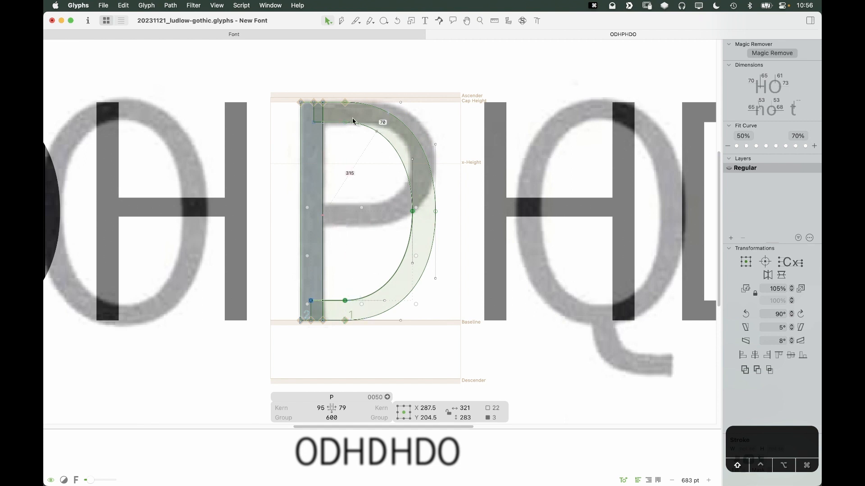
{"action": "left_click_drag", "start_coordinate": [352, 115], "coordinate": [308, 128]}
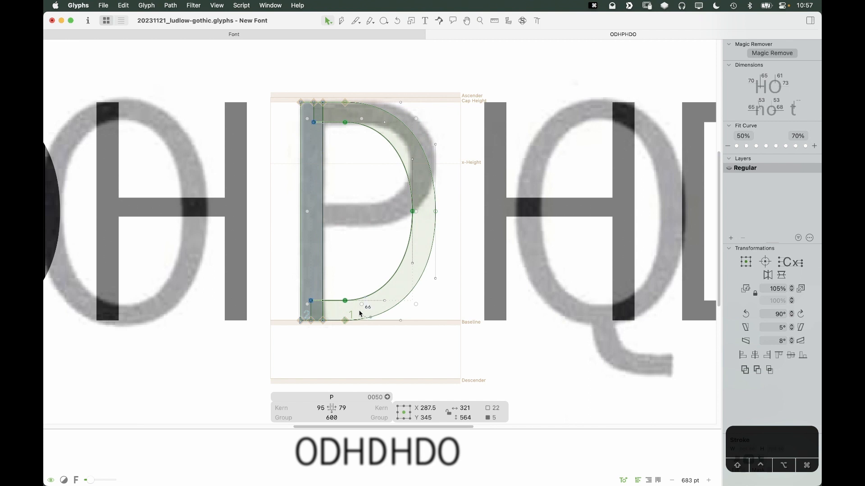
{"action": "left_click_drag", "start_coordinate": [362, 305], "coordinate": [360, 209]}
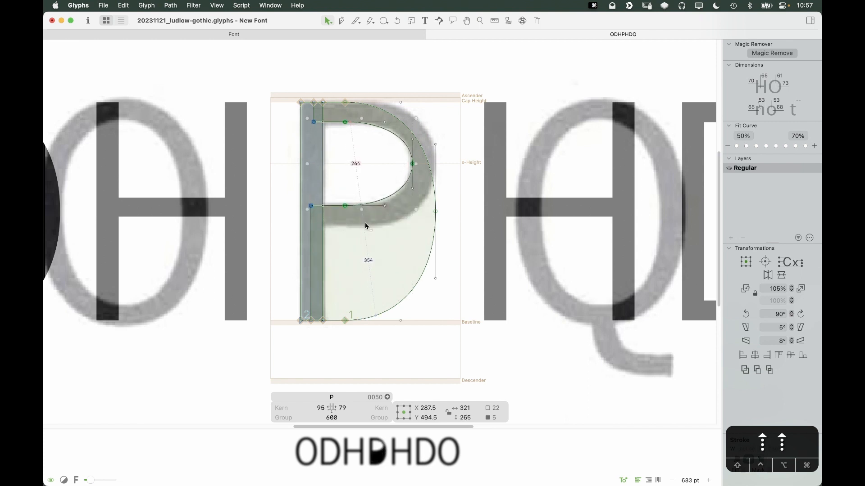
{"action": "key", "text": "Down"}
{"action": "left_click_drag", "start_coordinate": [352, 86], "coordinate": [334, 139]}
{"action": "left_click", "coordinate": [345, 139]}
{"action": "left_click", "coordinate": [310, 206]}
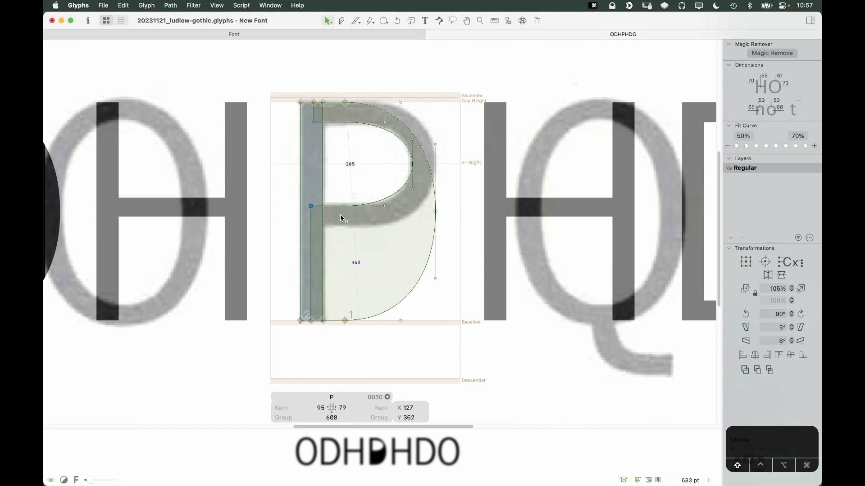
{"action": "left_click", "coordinate": [396, 194], "text": "shift"}
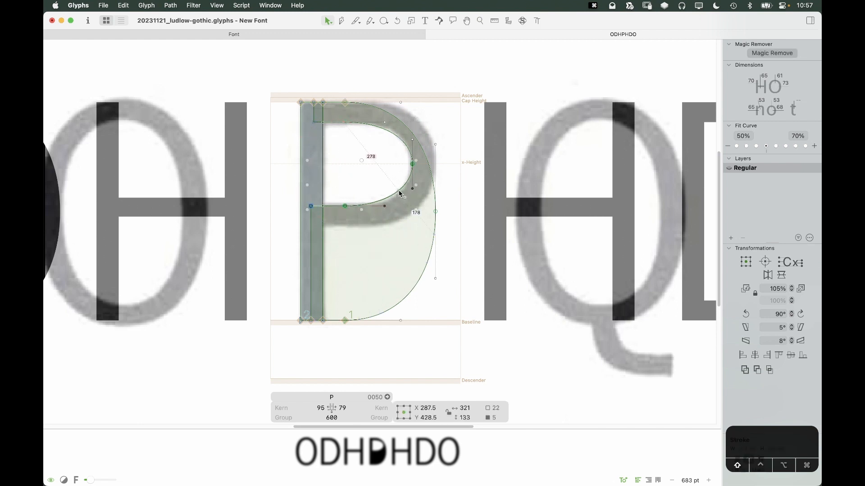
{"action": "left_click", "coordinate": [398, 136], "text": "shift"}
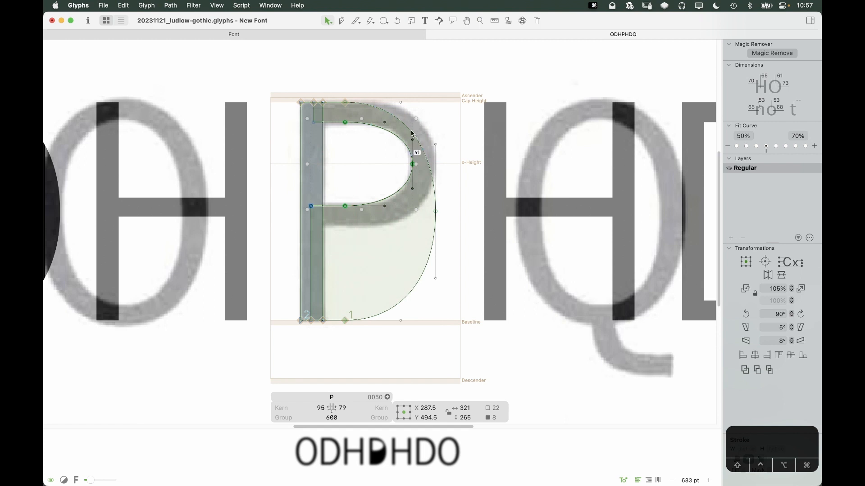
Step: Select the outer contour's curve segments and scale them upward to a height of 395 units, matching the scanned P's bowl
{"action": "double_click", "coordinate": [396, 305]}
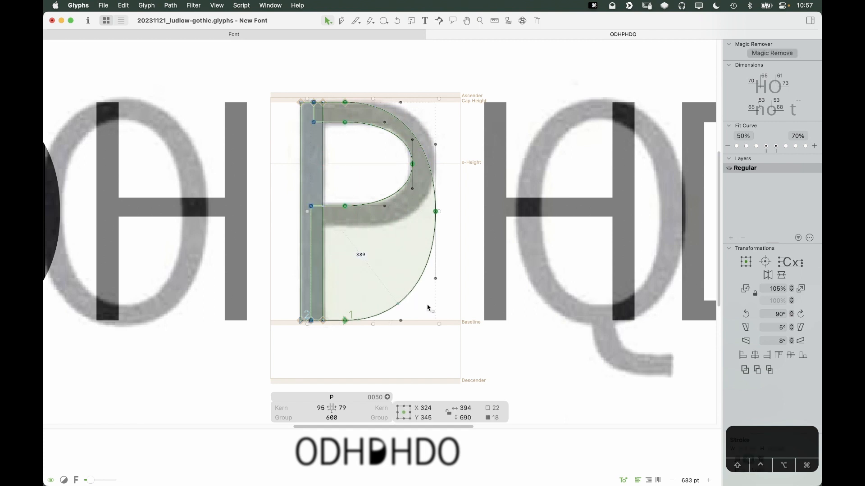
{"action": "left_click", "coordinate": [412, 315]}
{"action": "left_click", "coordinate": [335, 321]}
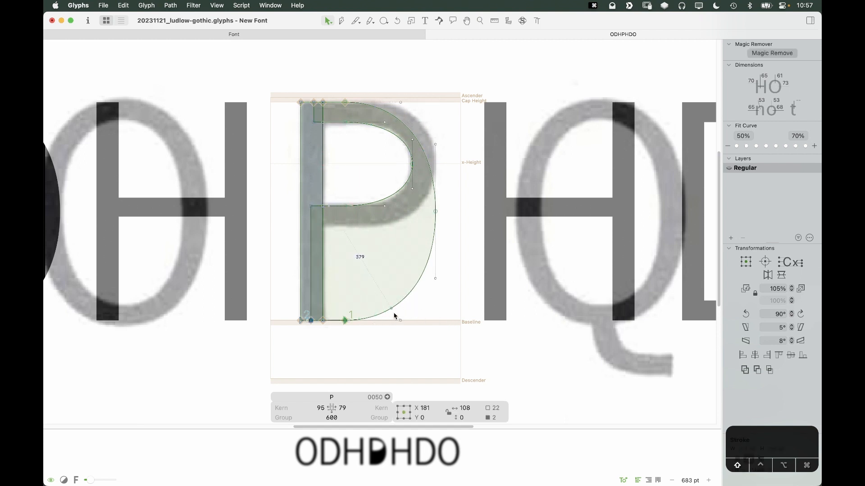
{"action": "left_click", "coordinate": [405, 299], "text": "shift"}
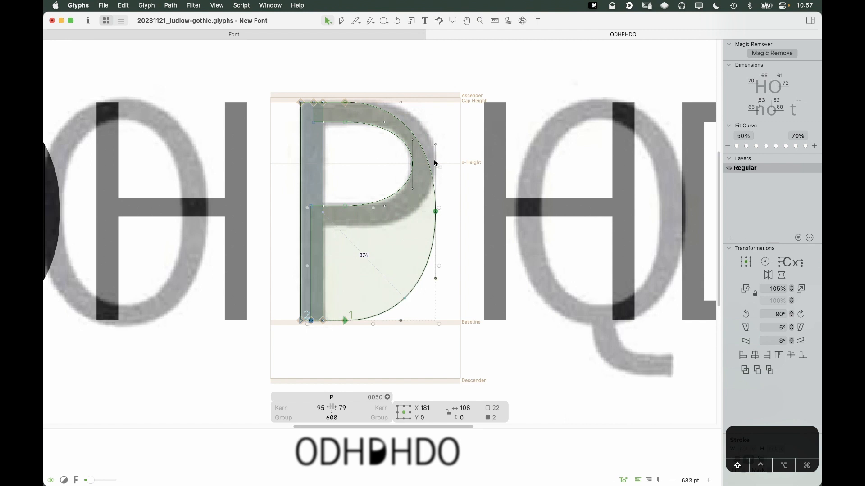
{"action": "left_click", "coordinate": [374, 108], "text": "shift"}
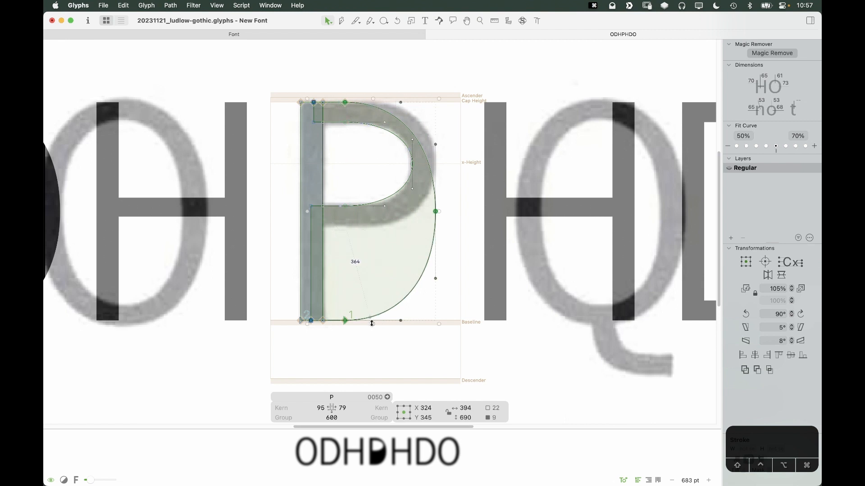
{"action": "left_click_drag", "start_coordinate": [374, 306], "coordinate": [374, 231]}
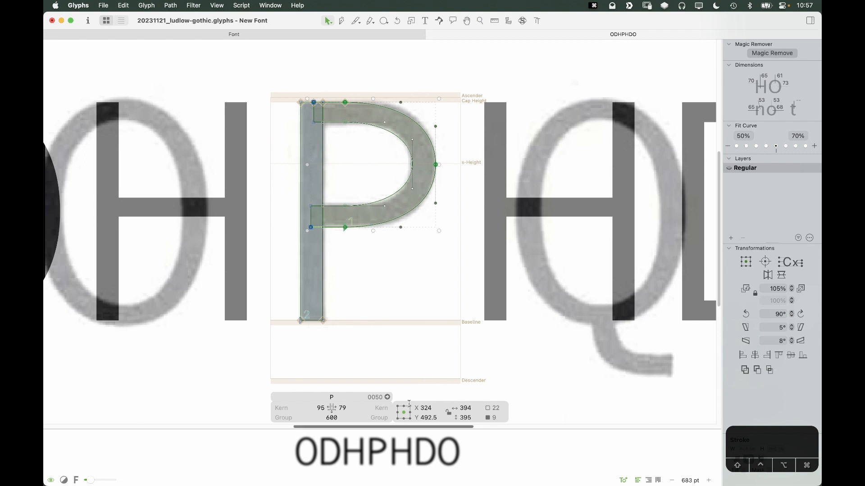
Step: Reduce the outer bowl curve's height to 391 units, keeping its upper edge fixed, and check the horizontal bars' thickness
{"action": "left_click", "coordinate": [461, 421]}
{"action": "key", "text": "Down"}
{"action": "key", "text": "Down"}
{"action": "key", "text": "Down"}
{"action": "key", "text": "Down"}
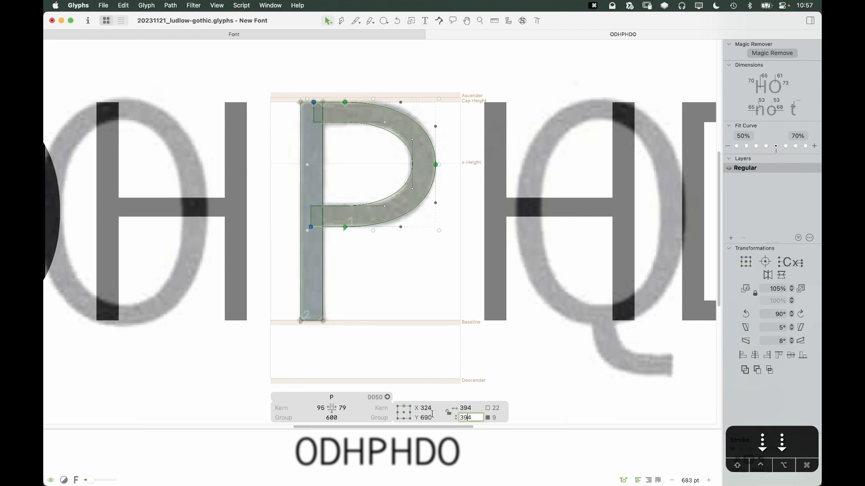
{"action": "left_click_drag", "start_coordinate": [352, 184], "coordinate": [334, 235]}
{"action": "left_click_drag", "start_coordinate": [357, 84], "coordinate": [337, 144]}
{"action": "left_click", "coordinate": [344, 354]}
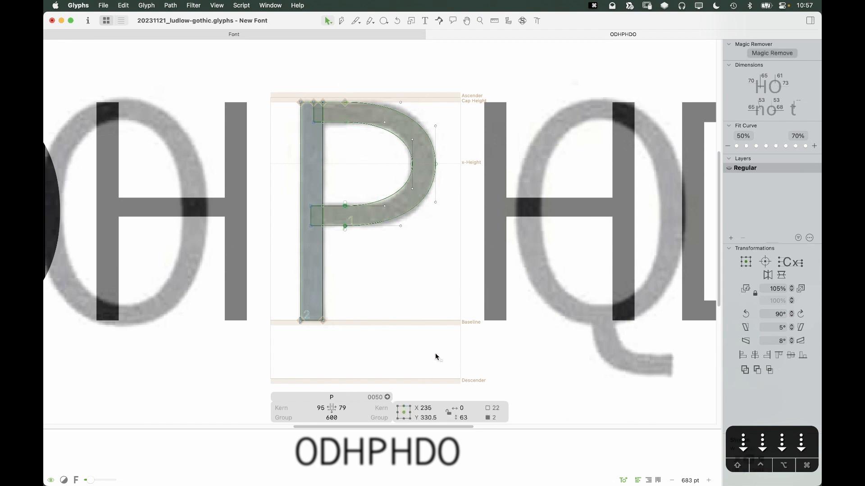
{"action": "key", "text": "space"}
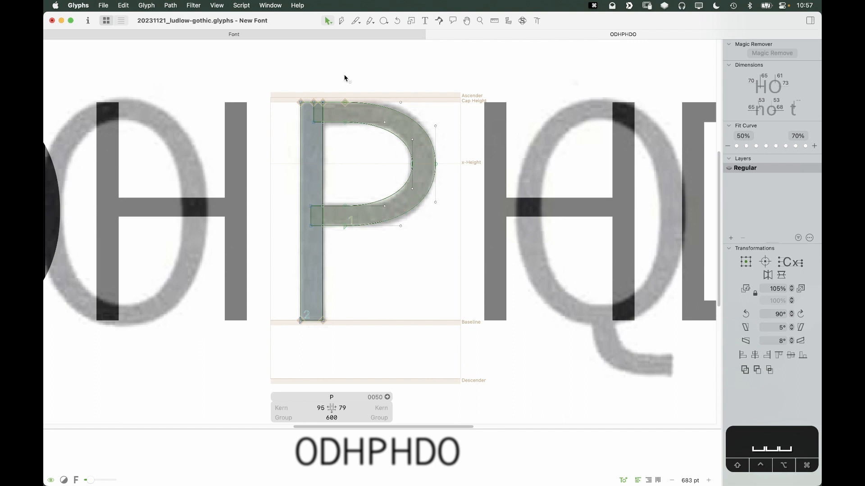
Step: Select the four nodes where the P's horizontal bars meet the bowl curves and move them right to X 270
{"action": "left_click_drag", "start_coordinate": [347, 77], "coordinate": [333, 282]}
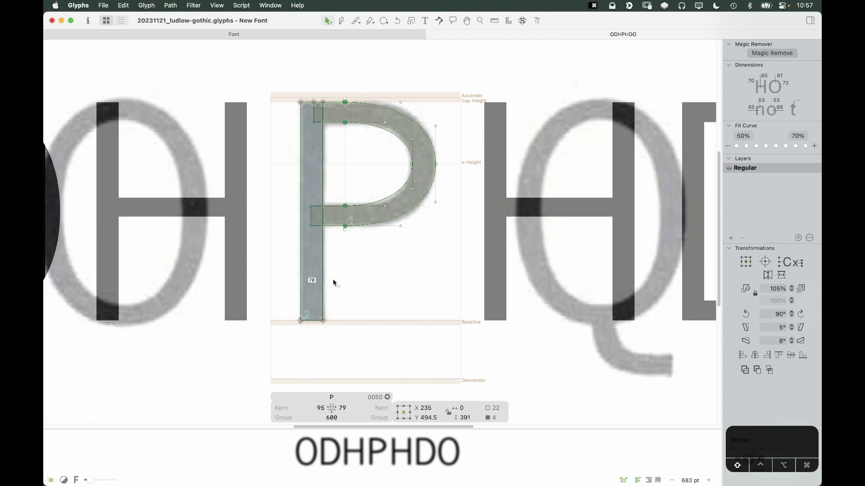
{"action": "key", "text": "shift+Right"}
{"action": "key", "text": "shift+Right"}
{"action": "key", "text": "shift+Right"}
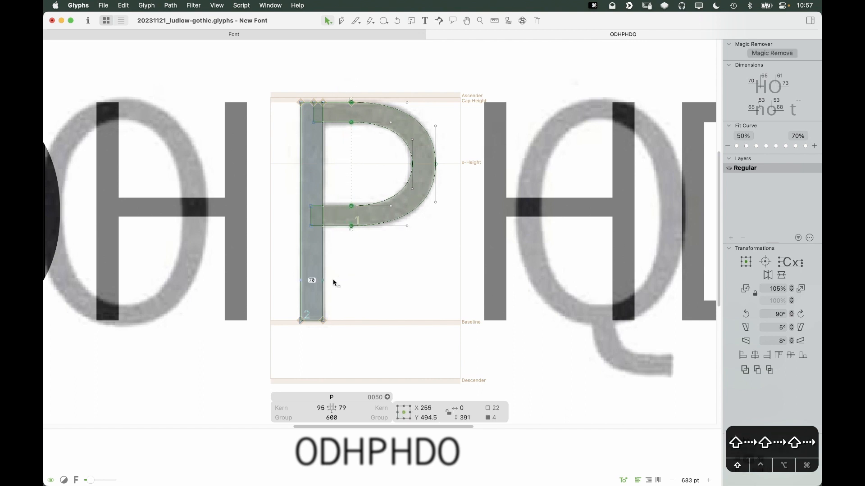
{"action": "key", "text": "shift+Right"}
{"action": "key", "text": "shift+Right"}
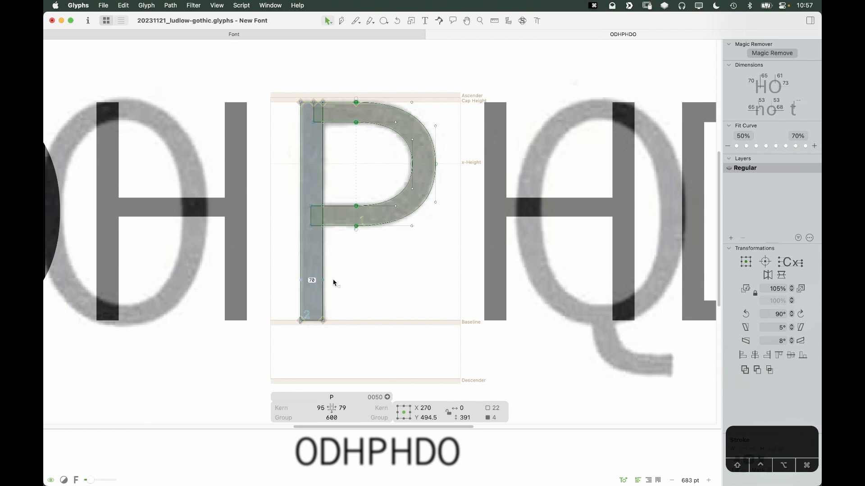
Step: Move the four bar-to-bowl nodes right to X 295 without moving their curve handles, and preview the shape
{"action": "left_click", "coordinate": [467, 173]}
{"action": "left_click_drag", "start_coordinate": [372, 74], "coordinate": [340, 254]}
{"action": "key", "text": "alt+shift+Right"}
{"action": "key", "text": "alt+shift+Right"}
{"action": "key", "text": "alt+shift+Right"}
{"action": "key", "text": "alt+shift+Right"}
{"action": "key", "text": "alt+shift+Right"}
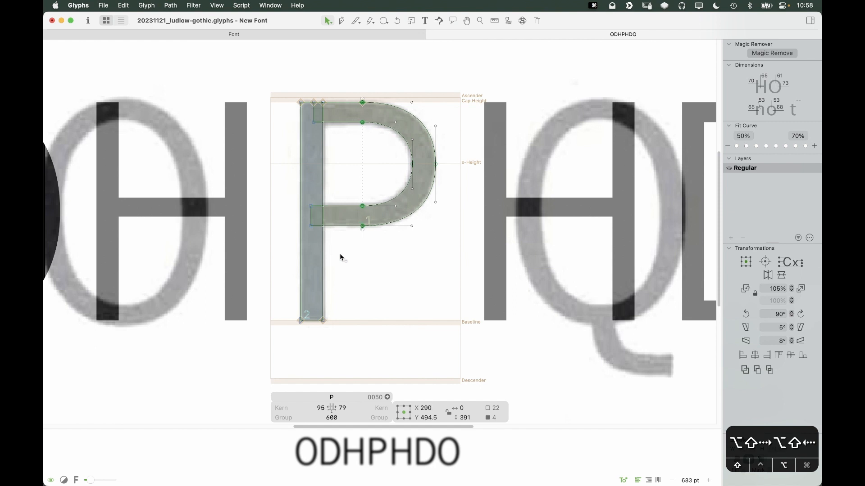
{"action": "key", "text": "space"}
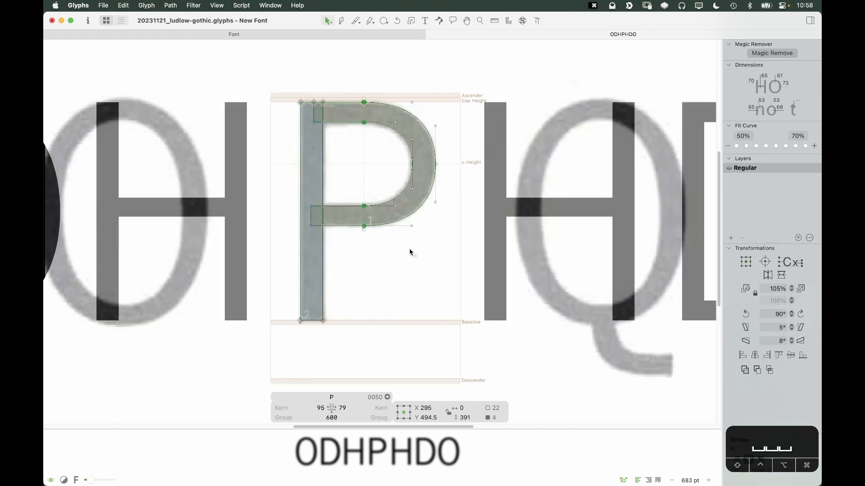
{"action": "left_click", "coordinate": [409, 251]}
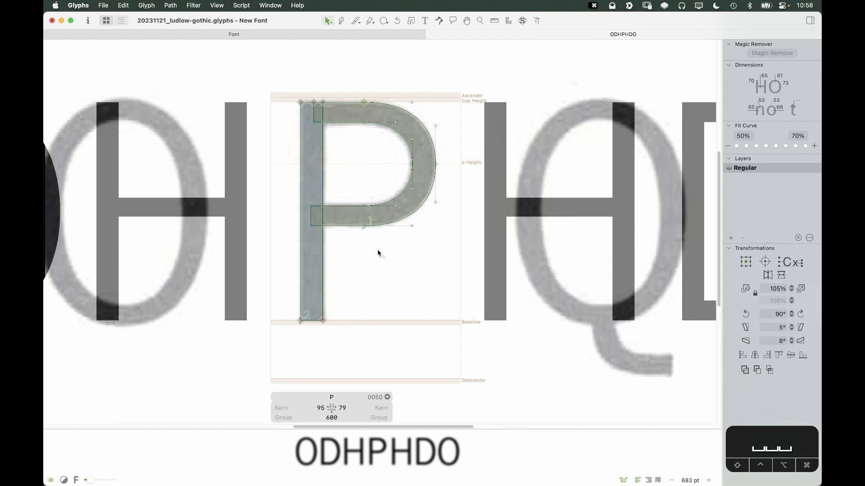
Step: Select the outer contour's two bar-to-bowl nodes and move them 5 units left
{"action": "left_click", "coordinate": [364, 226]}
{"action": "left_click", "coordinate": [364, 102], "text": "shift"}
{"action": "key", "text": "shift+space"}
{"action": "key", "text": "shift+Left"}
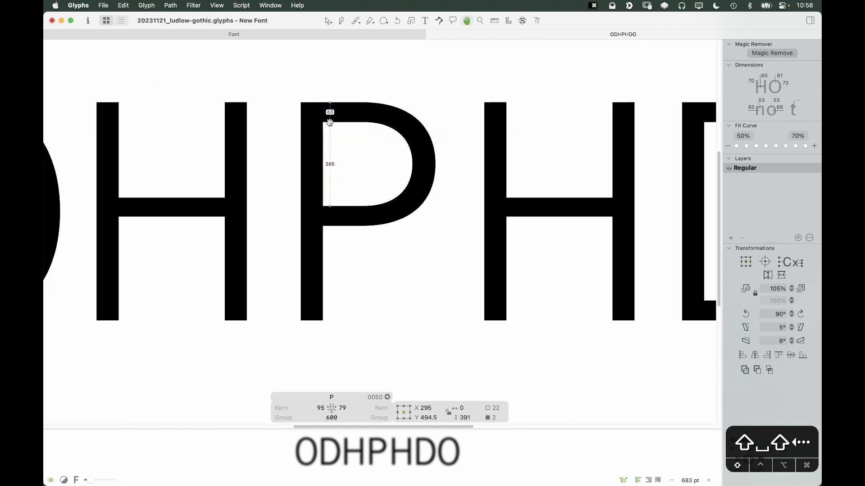
{"action": "left_click", "coordinate": [437, 110]}
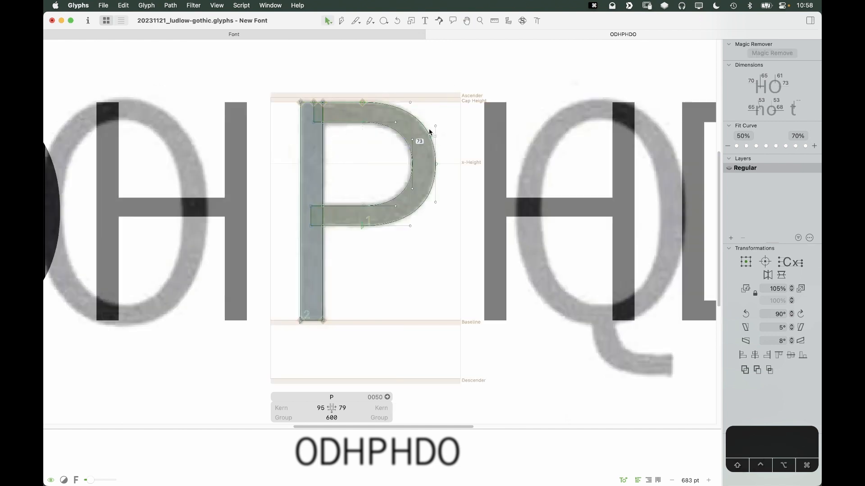
Step: Select both outer bowl curve segments and apply the fifth Fit Curve value between 50% and 70%
{"action": "left_click", "coordinate": [427, 131]}
{"action": "left_click", "coordinate": [430, 191]}
{"action": "left_click", "coordinate": [435, 198], "text": "shift"}
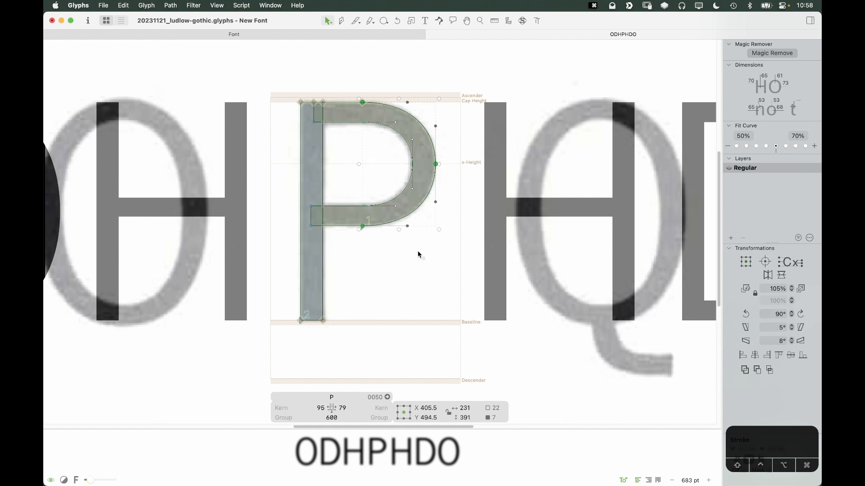
{"action": "left_click", "coordinate": [402, 239]}
{"action": "key", "text": "space"}
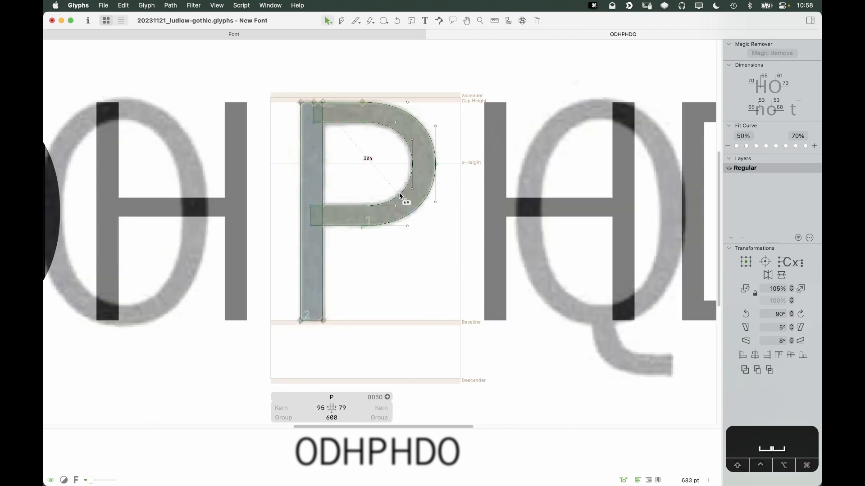
Step: Apply the fourth Fit Curve value between 50% and 70% to both inner bowl segments and preview the P
{"action": "left_click", "coordinate": [399, 193]}
{"action": "left_click", "coordinate": [411, 135], "text": "shift"}
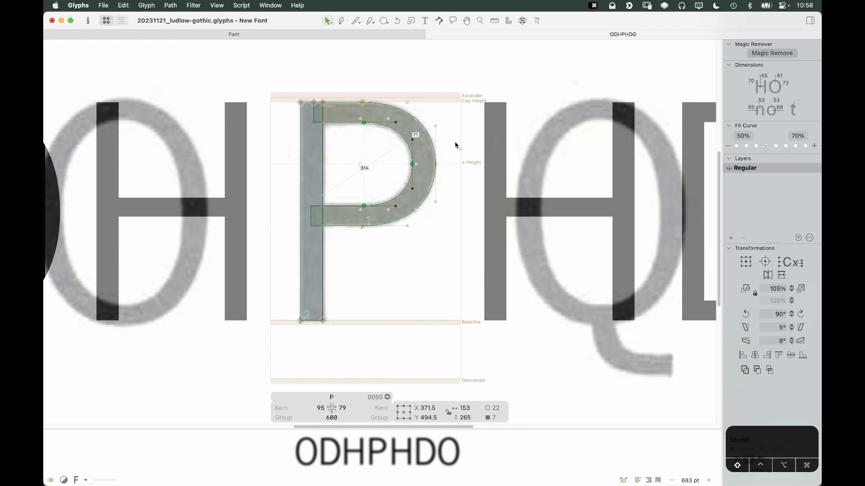
{"action": "left_click", "coordinate": [766, 147]}
{"action": "key", "text": "space"}
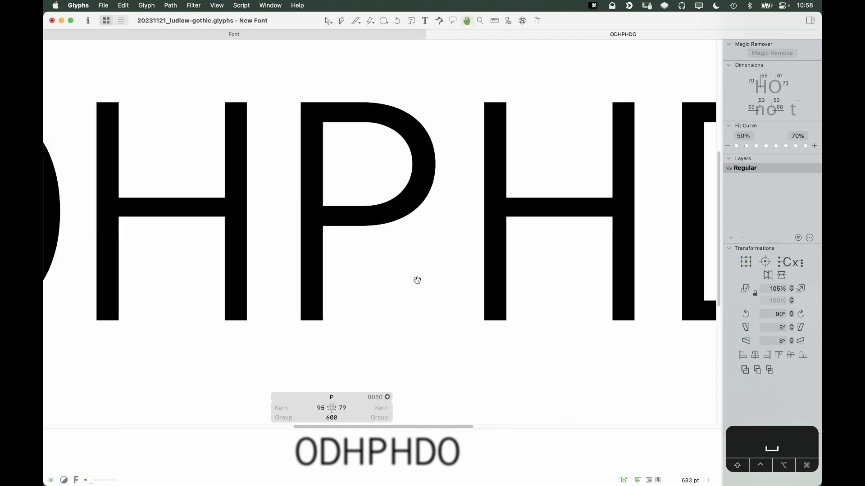
{"action": "left_click_drag", "start_coordinate": [417, 280], "coordinate": [448, 296]}
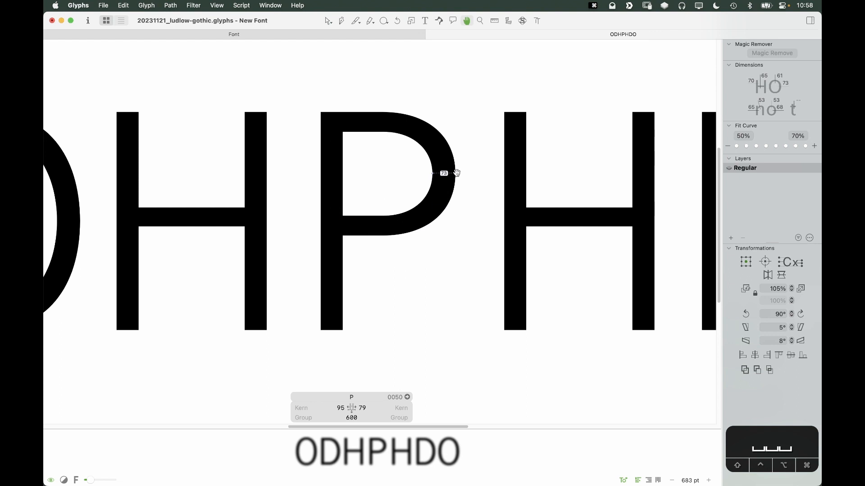
Step: Move the outer bowl curve's extreme node left to X 518 to thin the bowl, checking the stroke width against the inner node
{"action": "key", "text": "space"}
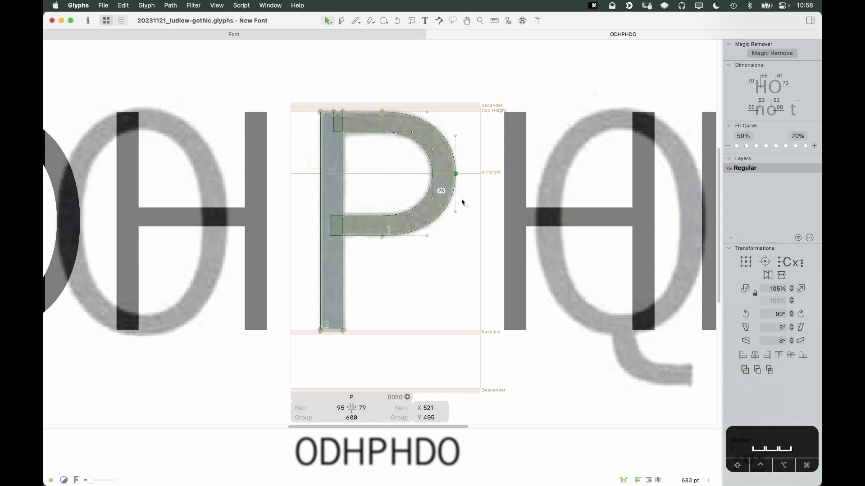
{"action": "key", "text": "Left"}
{"action": "key", "text": "Left"}
{"action": "key", "text": "Left"}
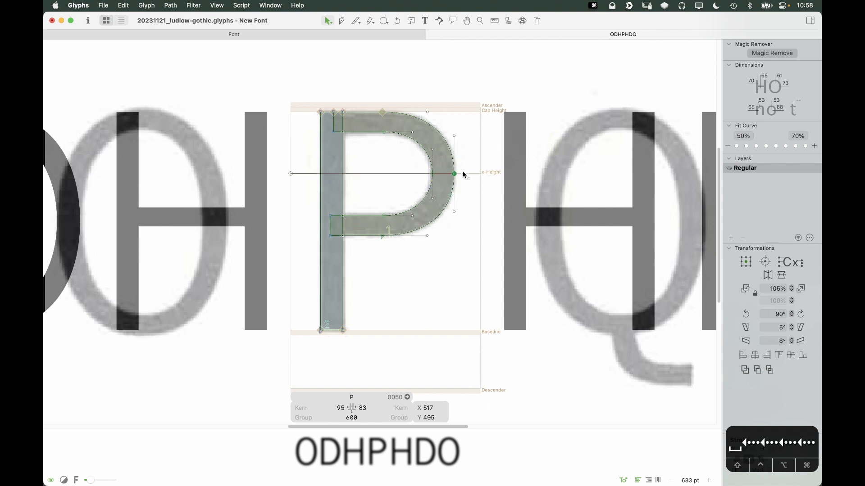
{"action": "left_click_drag", "start_coordinate": [463, 171], "coordinate": [386, 175]}
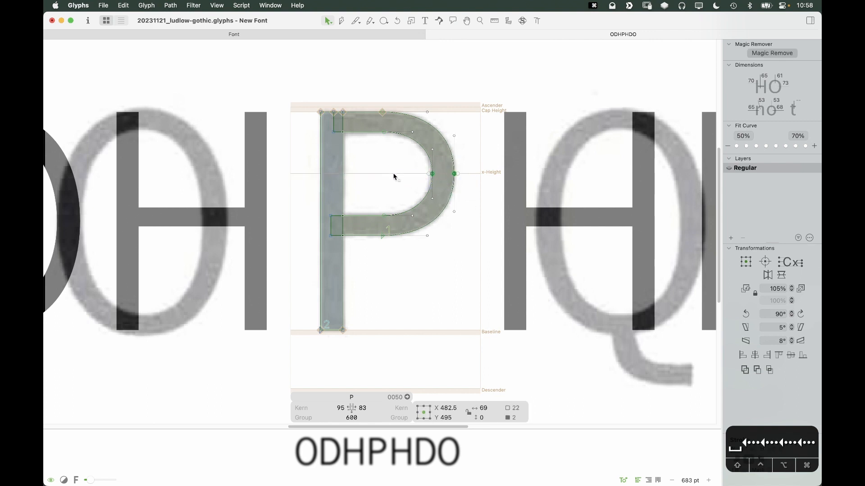
{"action": "left_click", "coordinate": [455, 174]}
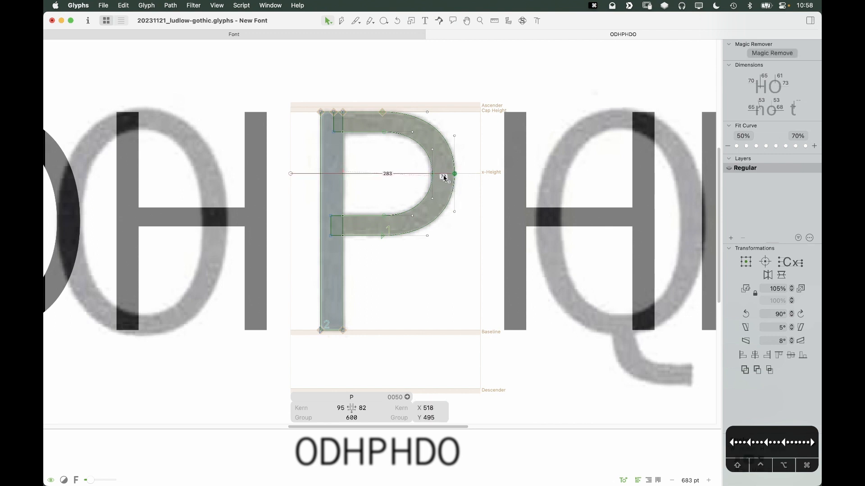
{"action": "left_click", "coordinate": [408, 181]}
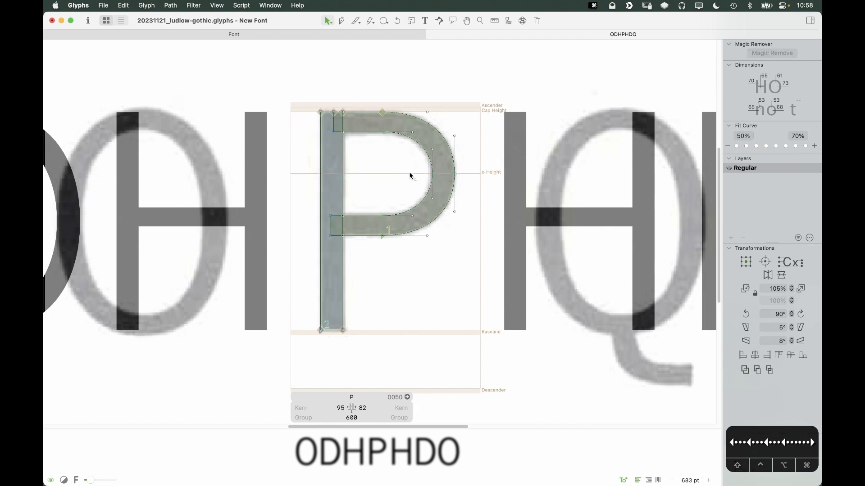
{"action": "key", "text": "space"}
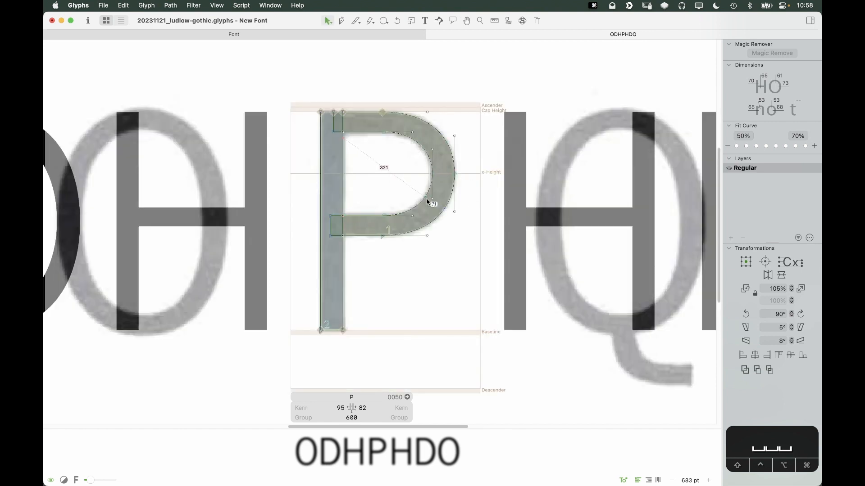
Step: Refit the bowl's inner curve with the fourth Fit Curve value and the outer with the fifth, and preview the P among its neighbours
{"action": "left_click", "coordinate": [423, 201]}
{"action": "left_click", "coordinate": [425, 153], "text": "shift"}
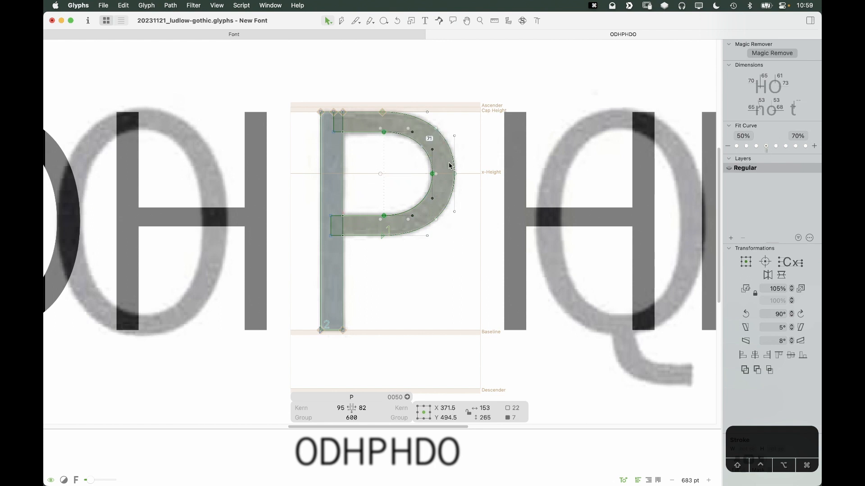
{"action": "left_click", "coordinate": [435, 129]}
{"action": "left_click", "coordinate": [443, 216], "text": "shift"}
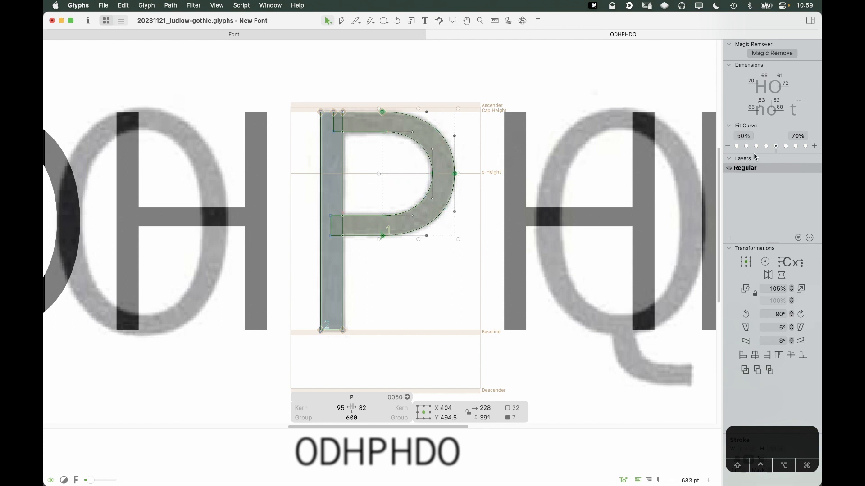
{"action": "key", "text": "super+minus"}
{"action": "key", "text": "super+minus"}
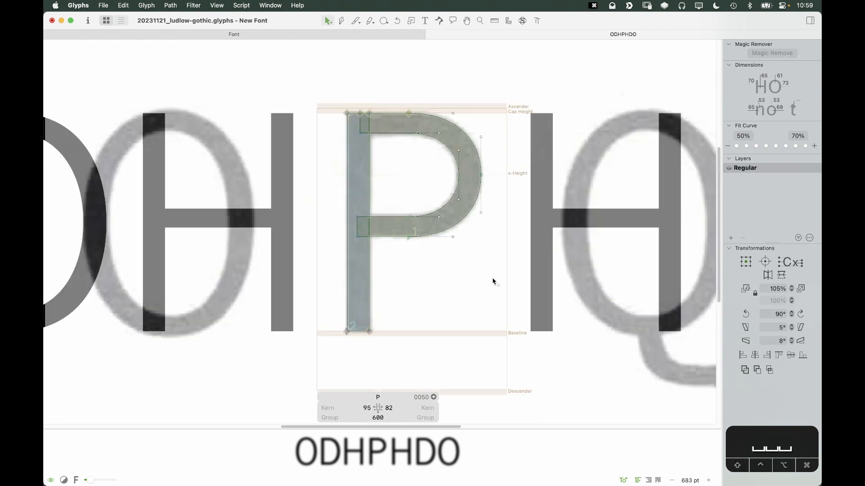
{"action": "key", "text": "space"}
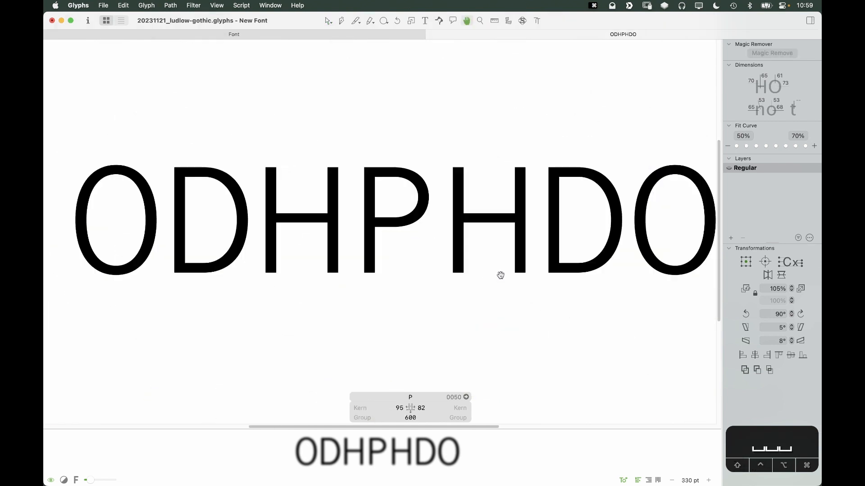
{"action": "left_click_drag", "start_coordinate": [500, 274], "coordinate": [470, 274]}
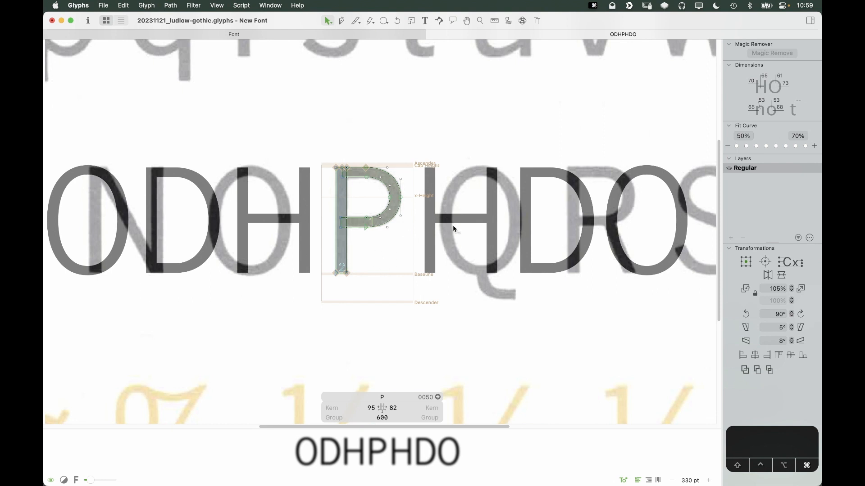
Step: Preview the P among its neighbours, then link its left sidebearing to H and its right sidebearing to O
{"action": "key", "text": "super+equal"}
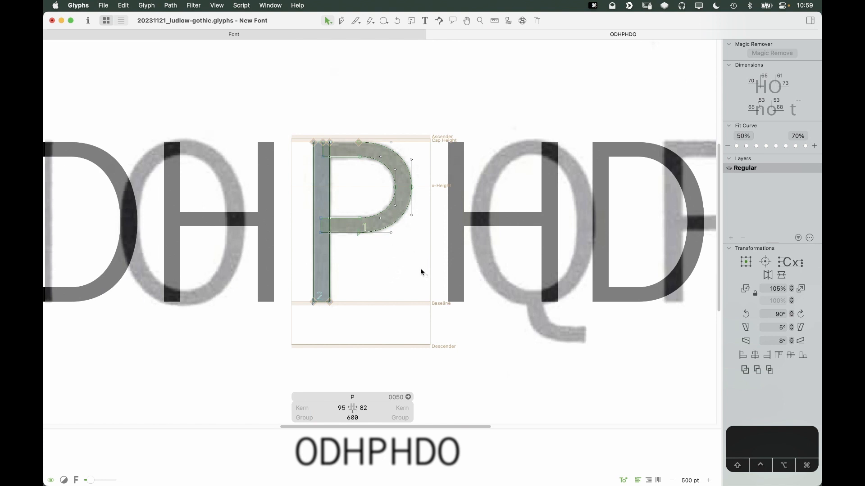
{"action": "key", "text": "space"}
{"action": "key", "text": "space"}
{"action": "key", "text": "space"}
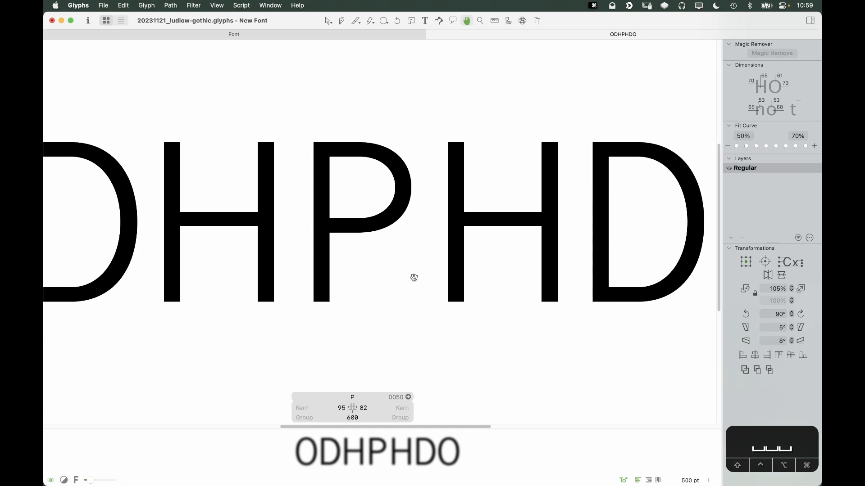
{"action": "left_click_drag", "start_coordinate": [363, 225], "coordinate": [425, 266]}
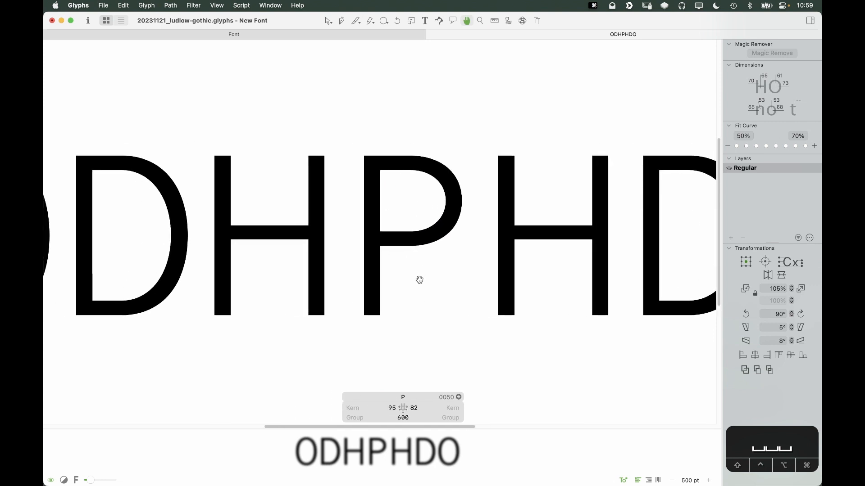
{"action": "key", "text": "super+minus"}
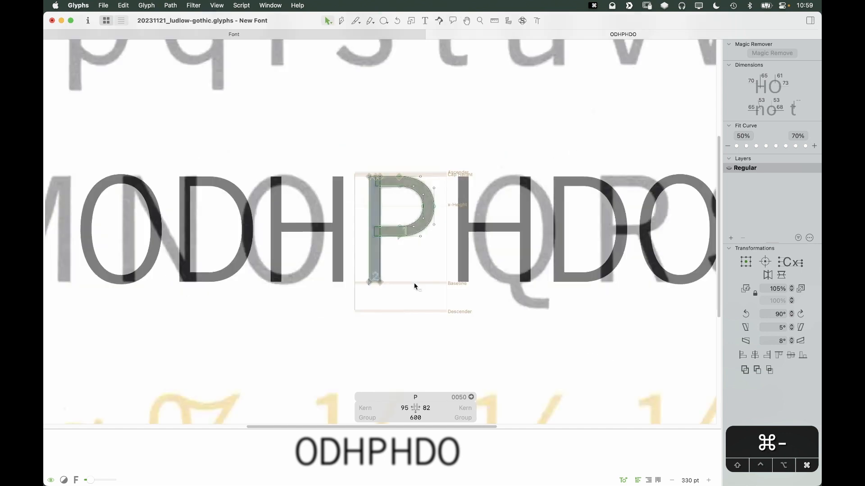
{"action": "left_click", "coordinate": [391, 413]}
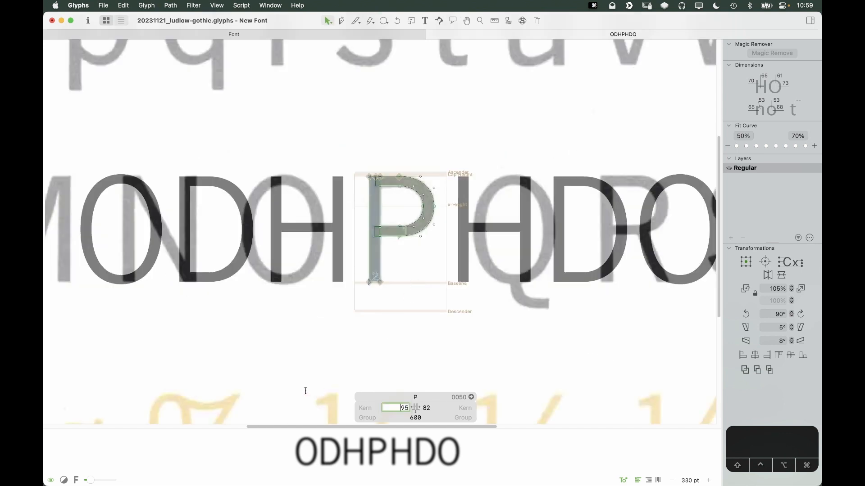
{"action": "type", "text": "H"}
{"action": "key", "text": "Tab"}
{"action": "type", "text": "O"}
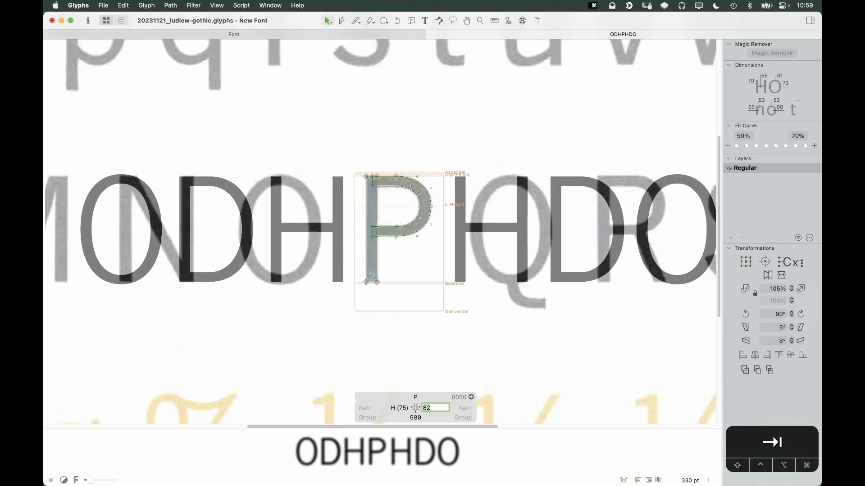
{"action": "key", "text": "Return"}
Step: Preview the whole ODHPHDO line at a smaller size and save the font
{"action": "key", "text": "super+minus"}
{"action": "key", "text": "super+minus"}
{"action": "key", "text": "super+minus"}
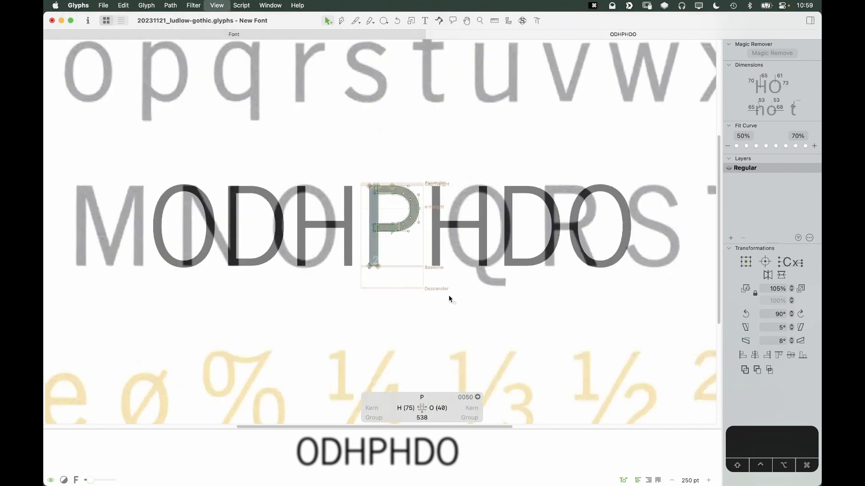
{"action": "key", "text": "t"}
{"action": "left_click", "coordinate": [527, 227]}
{"action": "key", "text": "Escape"}
{"action": "key", "text": "super+s"}
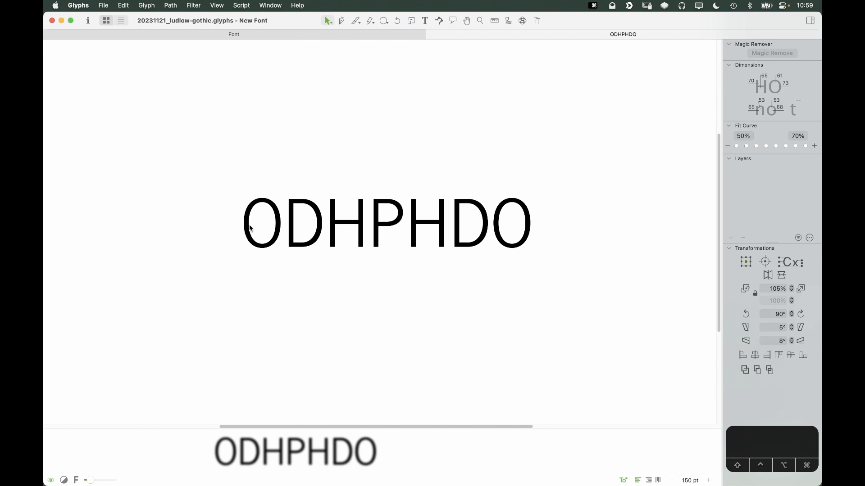
Step: Open the P for editing, unlock its scanned reference image and cut it out of the glyph
{"action": "key", "text": "super+equal"}
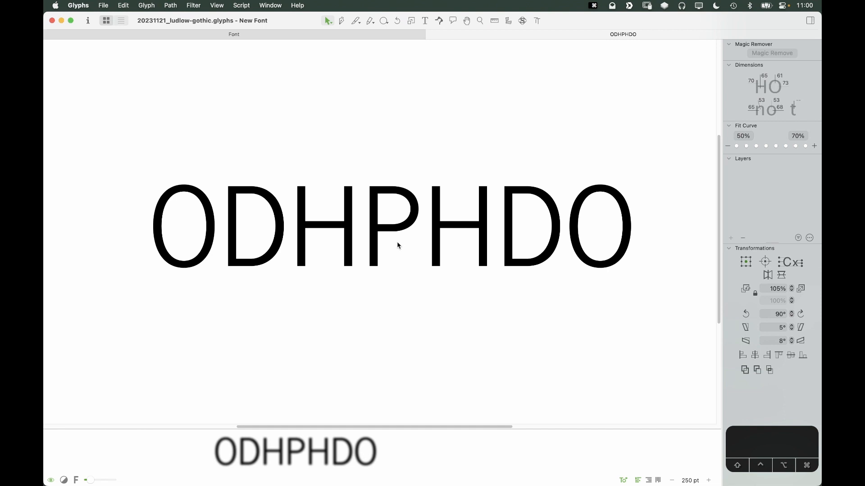
{"action": "key", "text": "super+equal"}
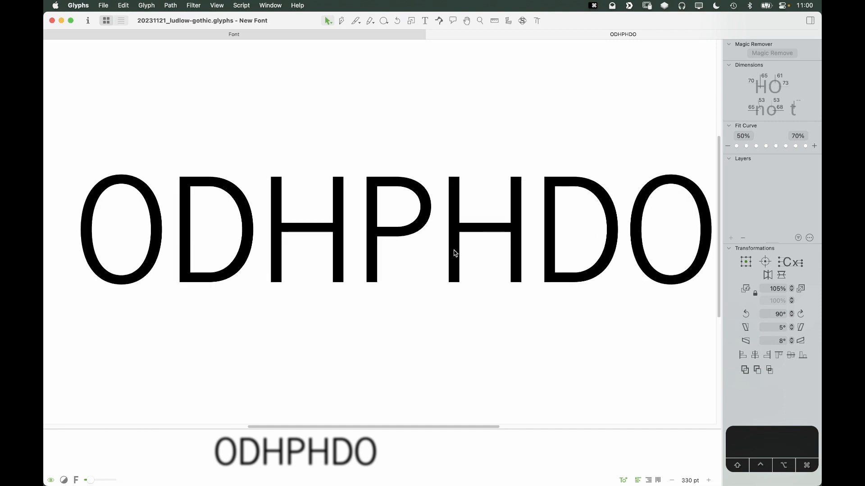
{"action": "key", "text": "space"}
{"action": "left_click_drag", "start_coordinate": [403, 256], "coordinate": [364, 257]}
{"action": "double_click", "coordinate": [361, 259]}
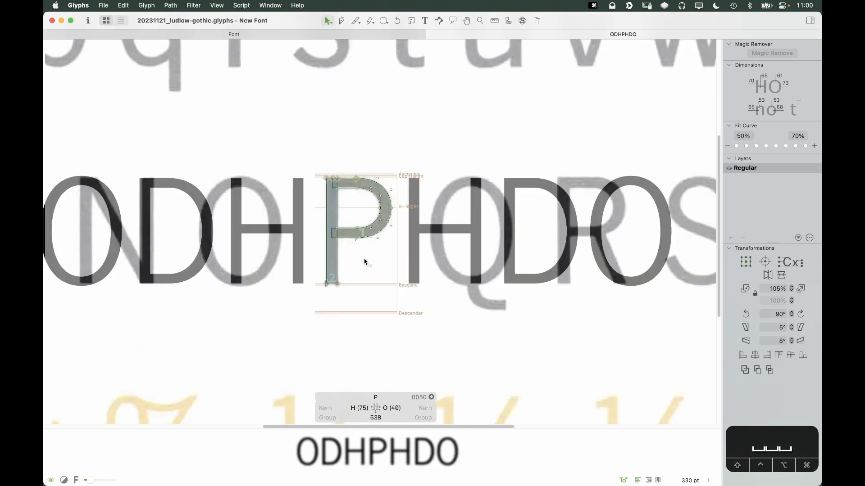
{"action": "right_click", "coordinate": [369, 258]}
{"action": "left_click", "coordinate": [372, 263]}
{"action": "left_click", "coordinate": [372, 266]}
{"action": "key", "text": "super+x"}
Step: Add a Q at the end of the ODHPHDO line and paste the reference image into it
{"action": "key", "text": "space"}
{"action": "left_click_drag", "start_coordinate": [598, 247], "coordinate": [466, 258]}
{"action": "key", "text": "t"}
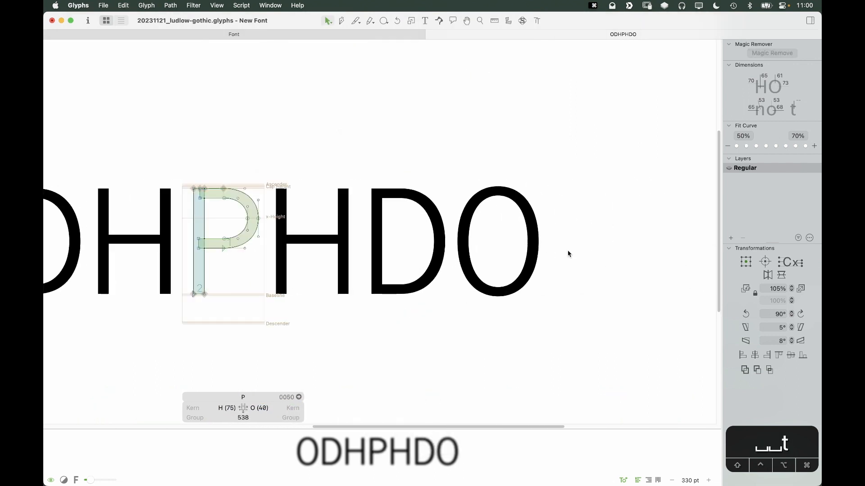
{"action": "left_click", "coordinate": [568, 254]}
{"action": "type", "text": "Q"}
{"action": "key", "text": "super+v"}
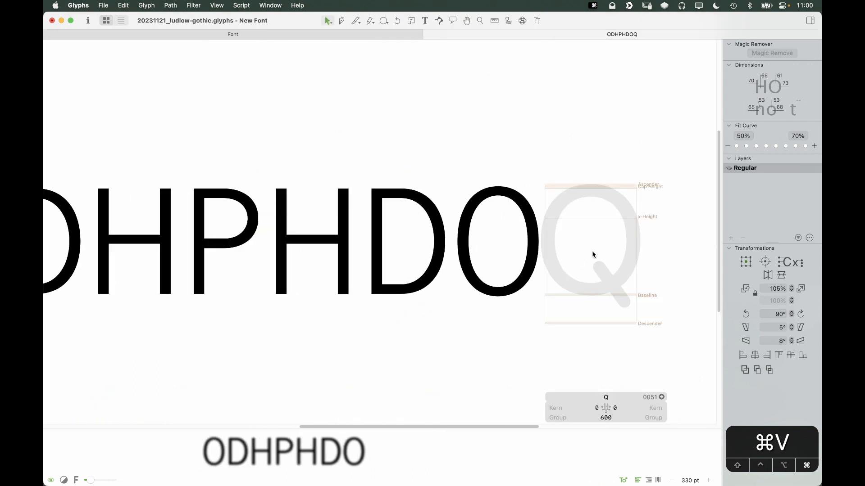
Step: Align the scanned Q with the empty Q glyph by setting the image at X -12496, and lock the image
{"action": "left_click_drag", "start_coordinate": [643, 253], "coordinate": [563, 247]}
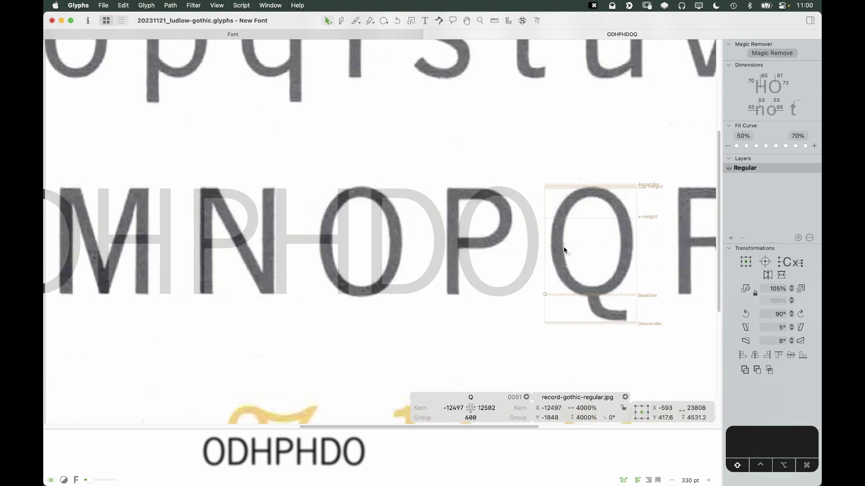
{"action": "right_click", "coordinate": [599, 241]}
{"action": "left_click", "coordinate": [599, 242]}
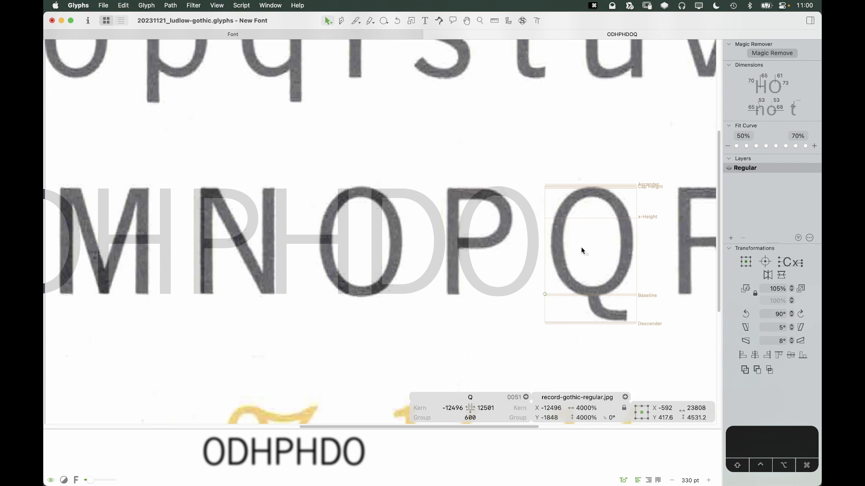
Step: Insert the O as a component in the Q glyph
{"action": "left_click", "coordinate": [592, 258]}
{"action": "key", "text": "shift+super+c"}
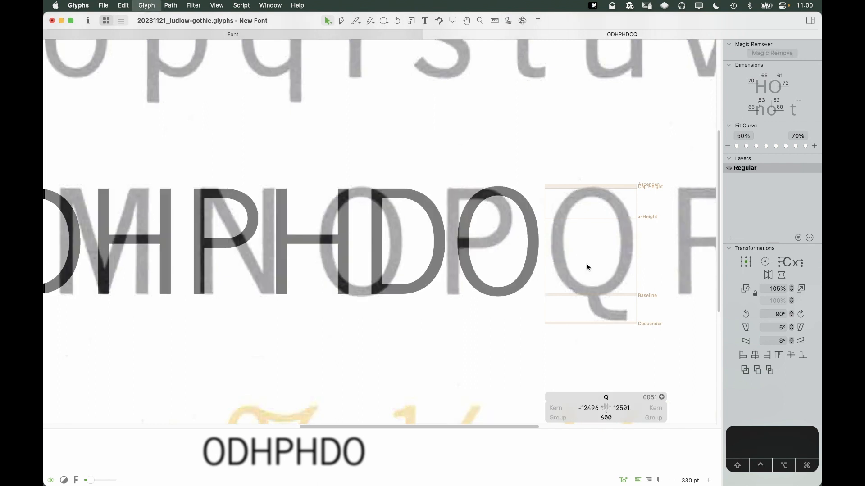
{"action": "key", "text": "Return"}
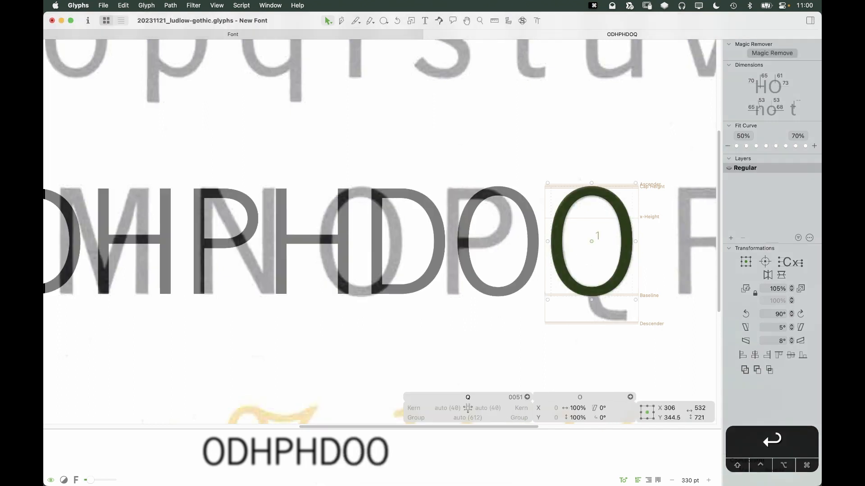
Step: Draw a closed four-node tail below the Q's bowl with the Pen tool, tracing the scan, and convert its long edges to curves
{"action": "key", "text": "z"}
{"action": "left_click_drag", "start_coordinate": [570, 157], "coordinate": [425, 353]}
{"action": "key", "text": "super+equal"}
{"action": "key", "text": "super+equal"}
{"action": "key", "text": "space"}
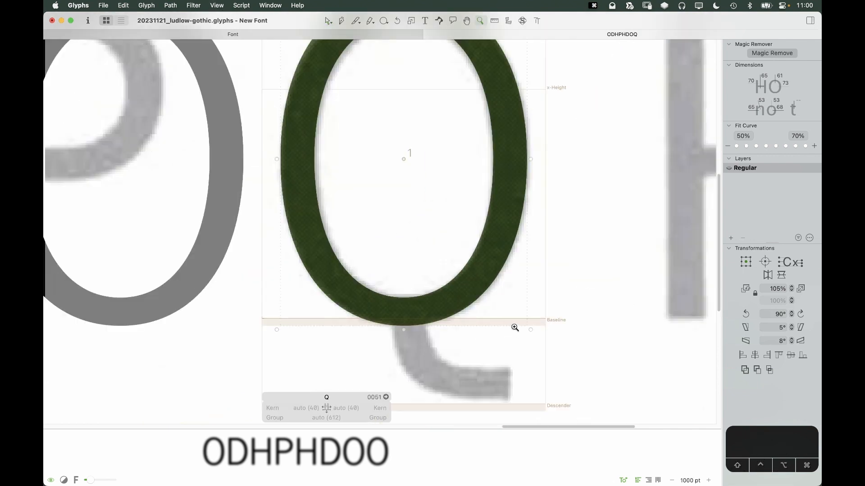
{"action": "left_click_drag", "start_coordinate": [536, 328], "coordinate": [543, 291]}
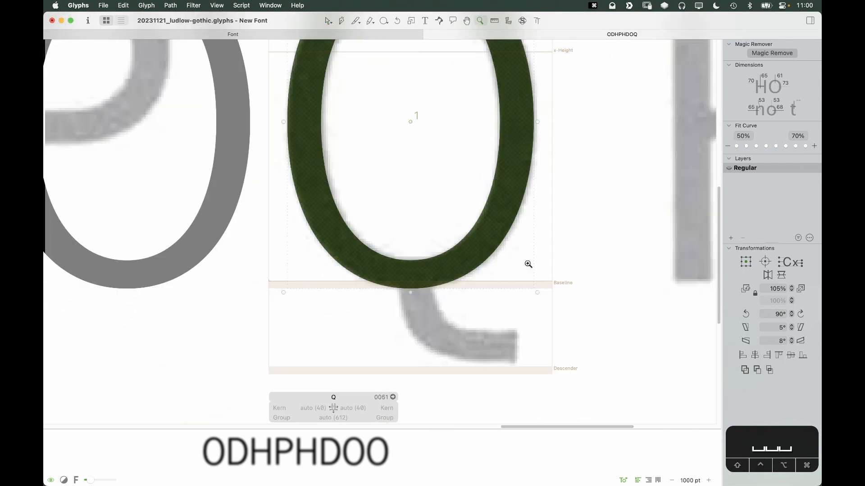
{"action": "key", "text": "v"}
{"action": "left_click", "coordinate": [519, 310]}
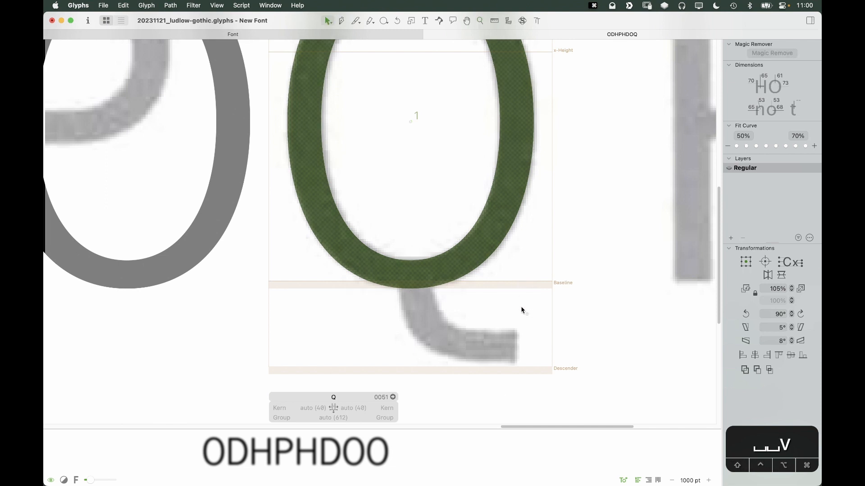
{"action": "key", "text": "p"}
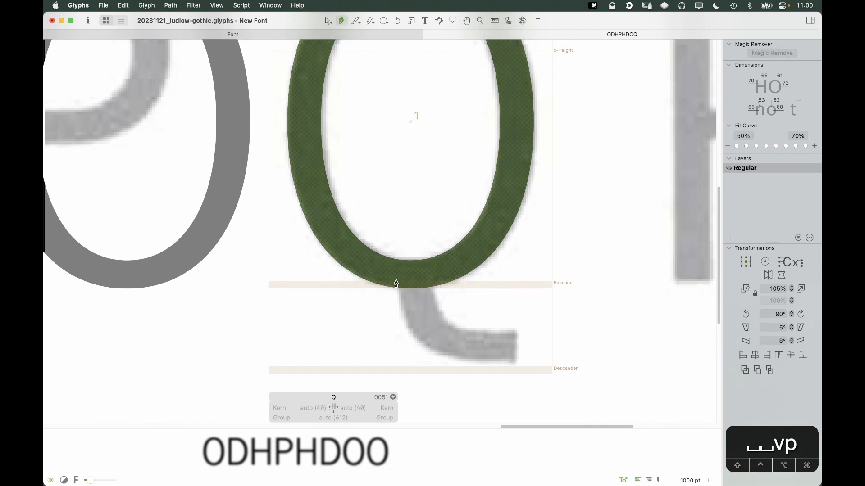
{"action": "left_click", "coordinate": [516, 361]}
{"action": "left_click", "coordinate": [517, 333]}
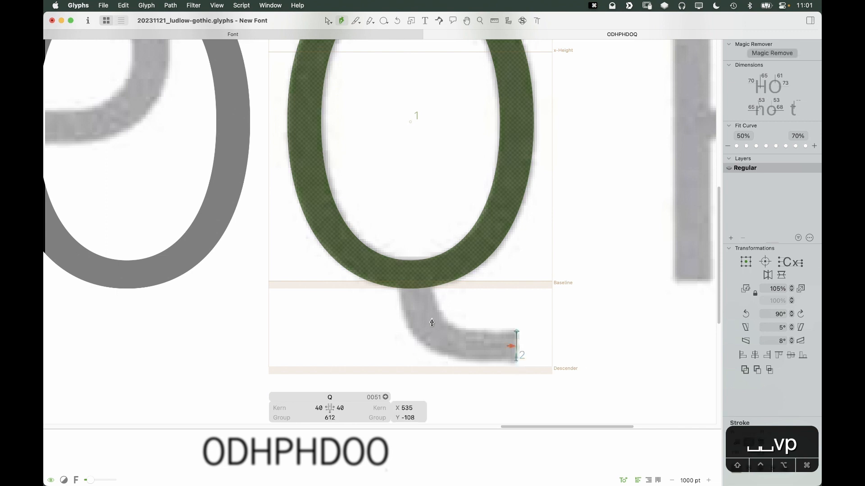
{"action": "left_click", "coordinate": [427, 275]}
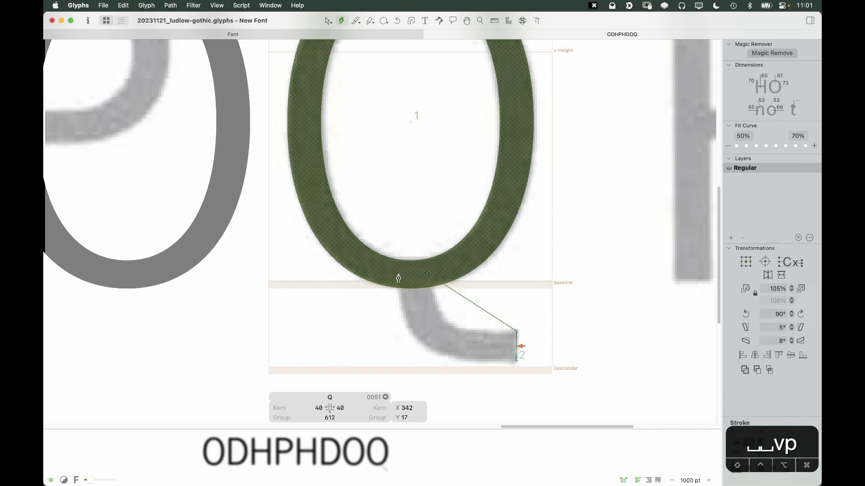
{"action": "left_click", "coordinate": [398, 276]}
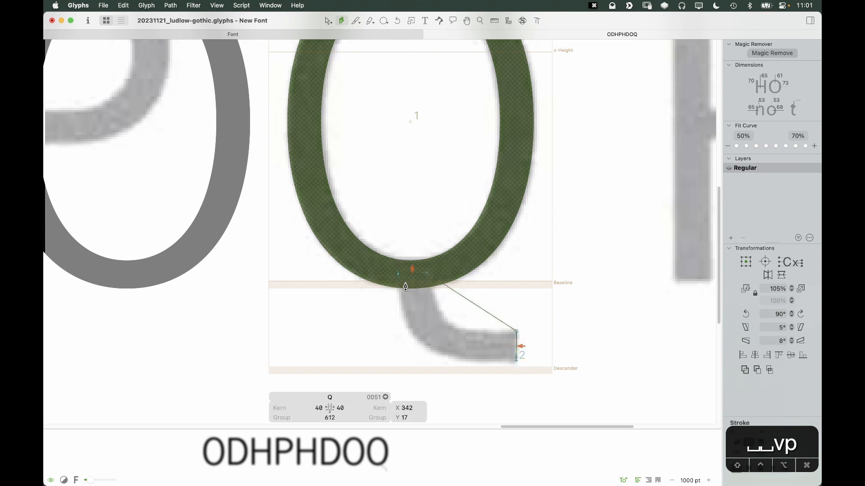
{"action": "left_click", "coordinate": [517, 362]}
{"action": "key", "text": "v"}
{"action": "left_click", "coordinate": [435, 380]}
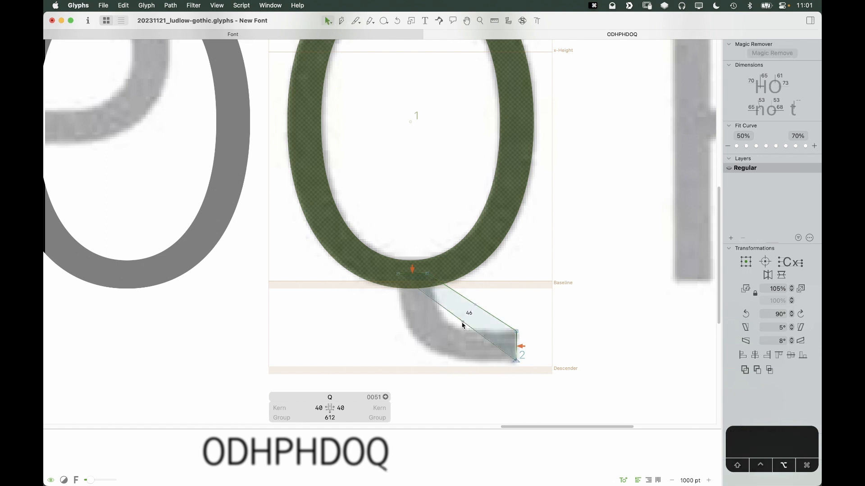
{"action": "left_click", "coordinate": [477, 305], "text": "alt"}
{"action": "left_click_drag", "start_coordinate": [438, 305], "coordinate": [480, 331]}
{"action": "key", "text": "super+z"}
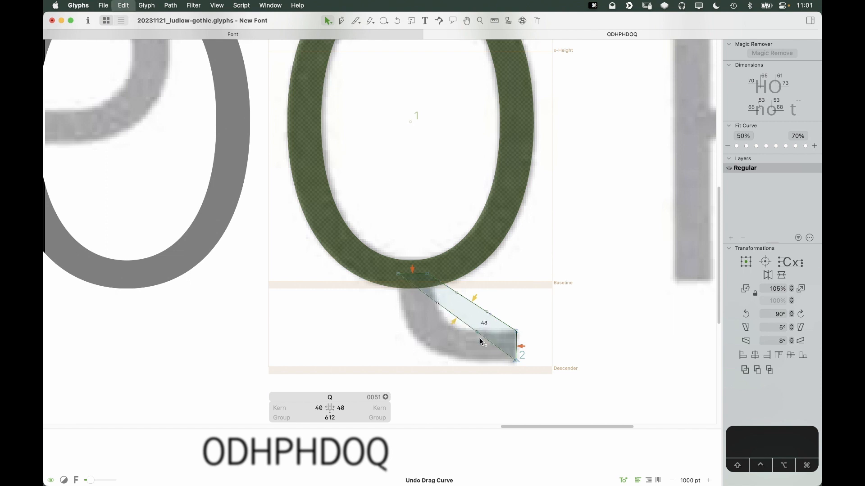
{"action": "left_click_drag", "start_coordinate": [463, 322], "coordinate": [422, 341]}
{"action": "key", "text": "super+z"}
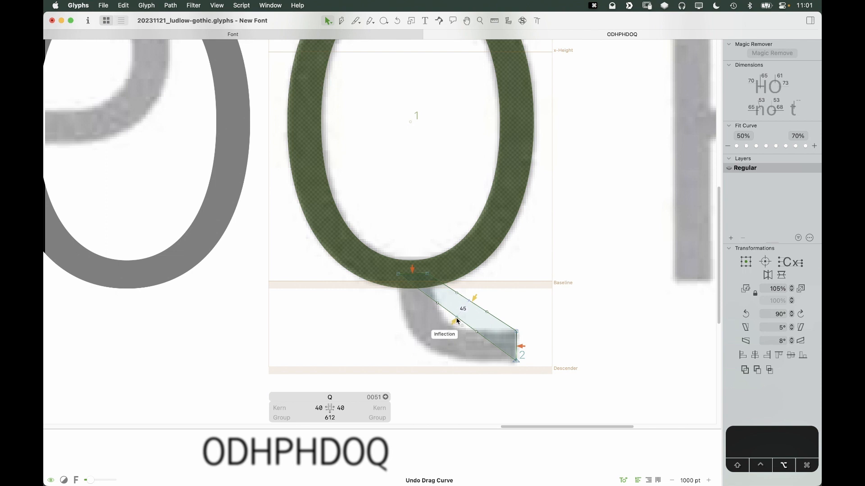
{"action": "left_click_drag", "start_coordinate": [456, 319], "coordinate": [436, 333]}
{"action": "key", "text": "super+z"}
{"action": "key", "text": "super+z"}
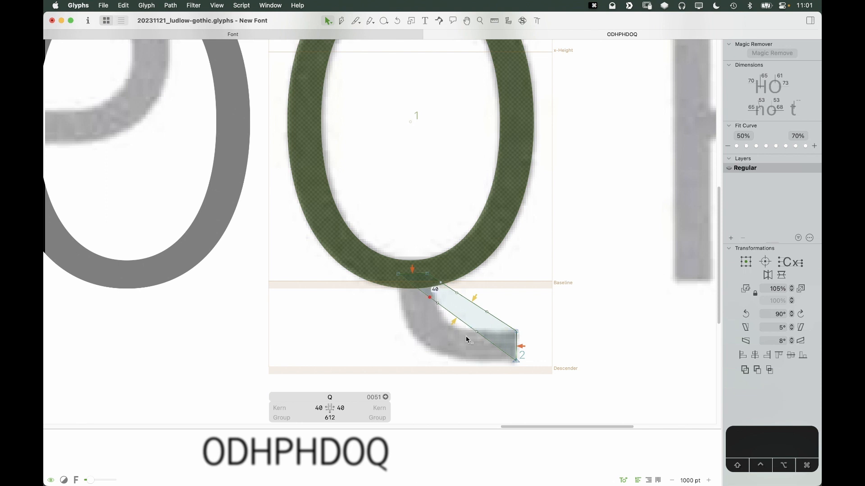
Step: Bend the tail's lower edge to follow the outer curve of the scanned tail, keeping the O component in place
{"action": "left_click_drag", "start_coordinate": [428, 295], "coordinate": [427, 349]}
{"action": "key", "text": "super+z"}
{"action": "left_click_drag", "start_coordinate": [405, 267], "coordinate": [398, 266]}
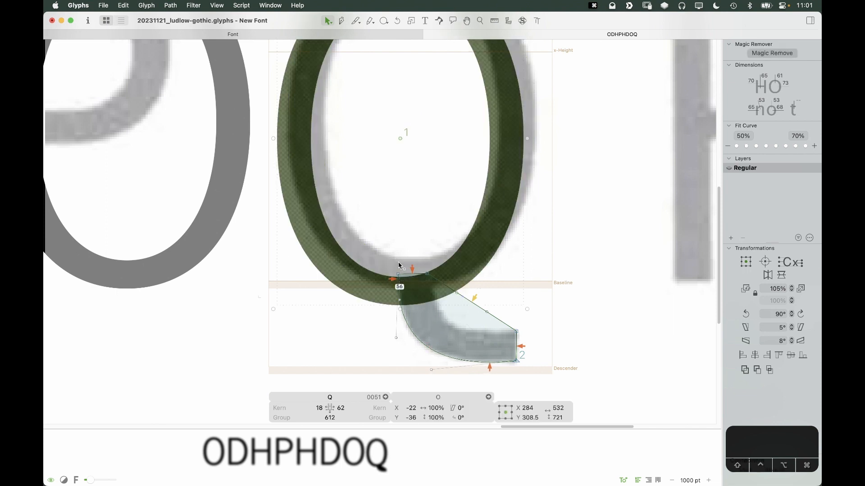
{"action": "key", "text": "super+z"}
Step: Move the tail's upper-left node right to X 284
{"action": "left_click", "coordinate": [398, 274]}
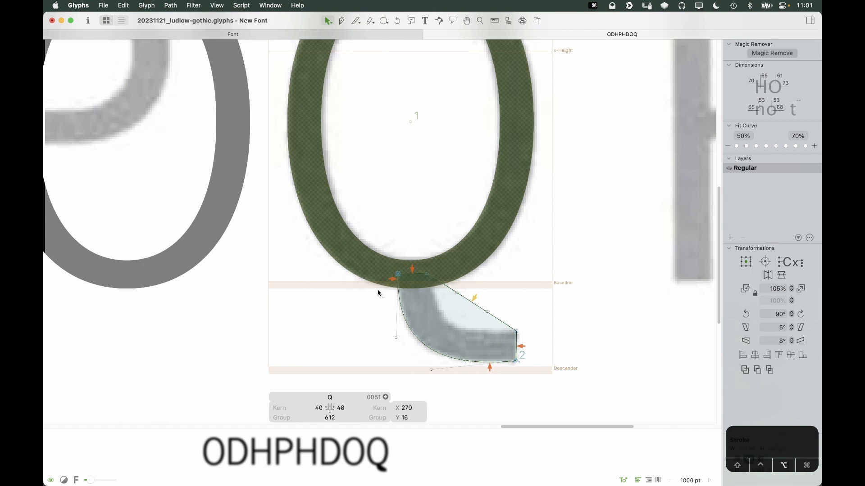
{"action": "key", "text": "Right"}
{"action": "key", "text": "Right"}
{"action": "key", "text": "Right"}
{"action": "key", "text": "Right"}
{"action": "key", "text": "Right"}
{"action": "left_click", "coordinate": [500, 275]}
Step: Bend the tail's upper edge along the scanned inner curve and move its upper-right node to X 346
{"action": "left_click_drag", "start_coordinate": [473, 305], "coordinate": [453, 325]}
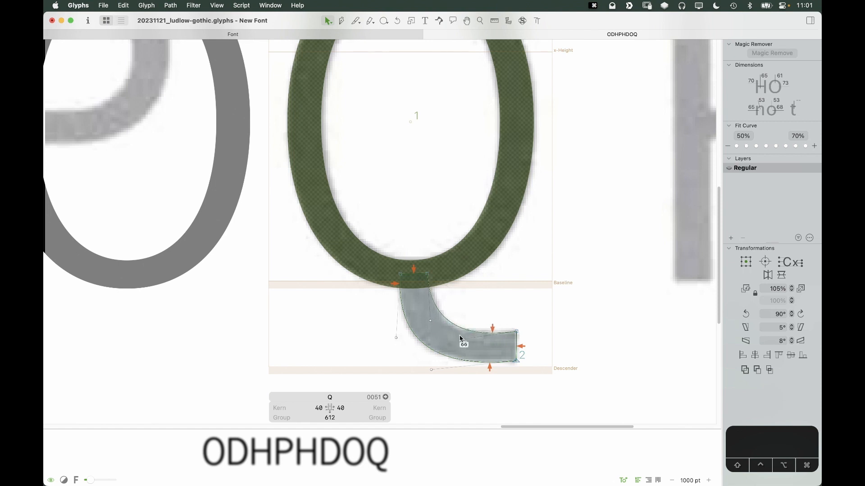
{"action": "left_click", "coordinate": [427, 274]}
{"action": "key", "text": "alt+Right"}
{"action": "key", "text": "alt+Right"}
{"action": "key", "text": "alt+Right"}
{"action": "key", "text": "alt+Right"}
{"action": "key", "text": "alt+Right"}
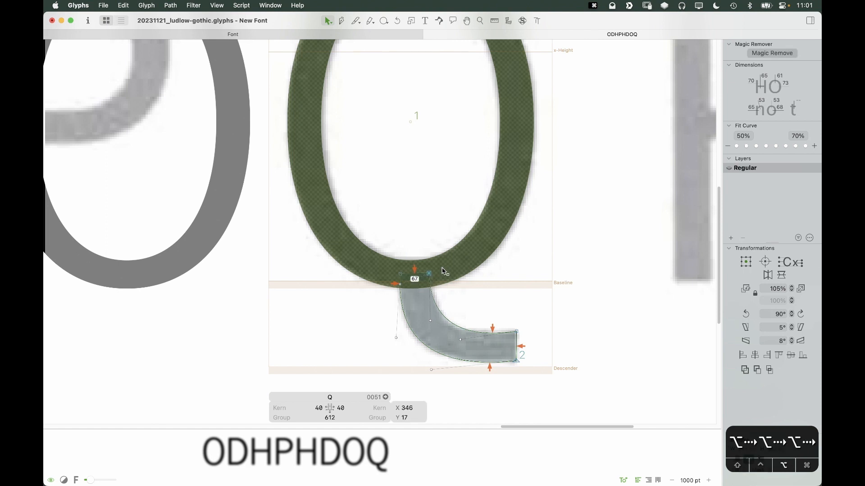
{"action": "left_click", "coordinate": [511, 306]}
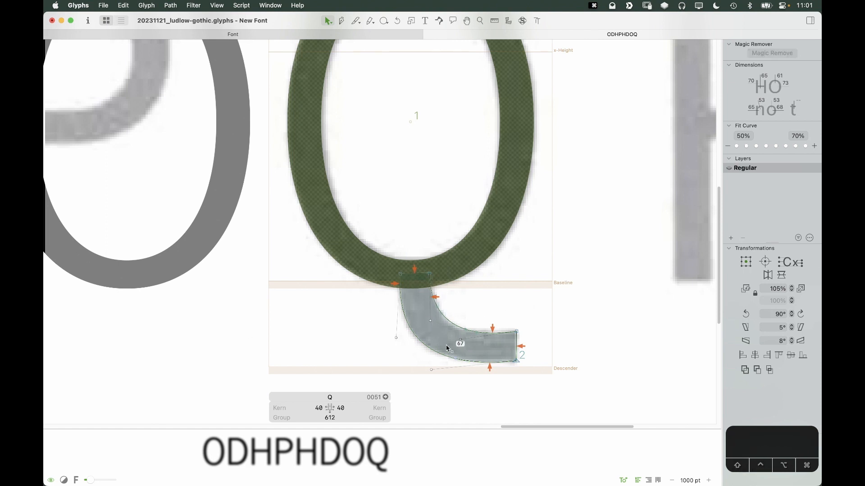
Step: Narrow the top of the tail by moving its upper-left node to X 289
{"action": "key", "text": "space"}
{"action": "left_click", "coordinate": [401, 275]}
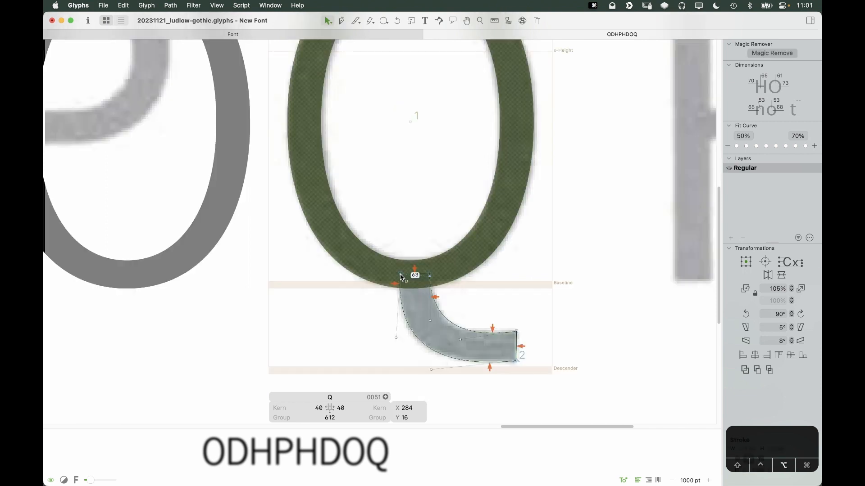
{"action": "key", "text": "alt+shift+0"}
{"action": "key", "text": "alt+Left"}
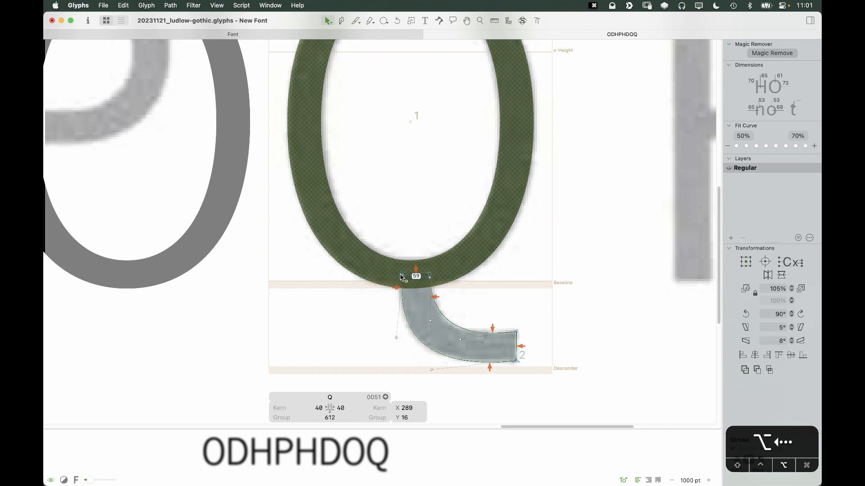
Step: Nudge the tail's upper-left node left and refine the tail's outer curve to follow the scan
{"action": "key", "text": "alt+Left"}
{"action": "key", "text": "Left"}
{"action": "left_click", "coordinate": [411, 361]}
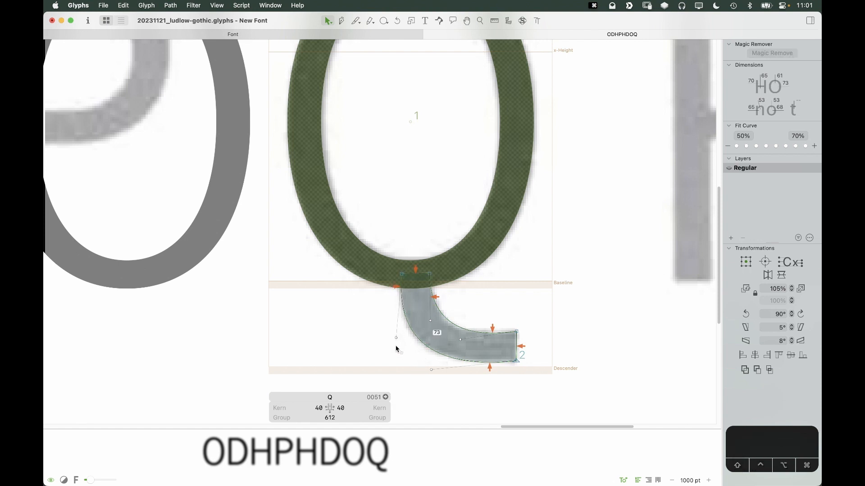
{"action": "left_click_drag", "start_coordinate": [421, 343], "coordinate": [424, 344]}
{"action": "key", "text": "space"}
{"action": "left_click_drag", "start_coordinate": [528, 323], "coordinate": [513, 381]}
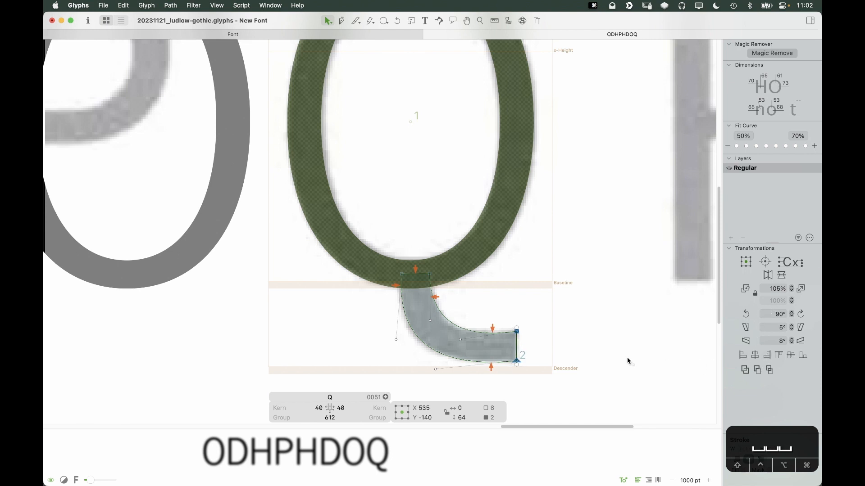
{"action": "key", "text": "space"}
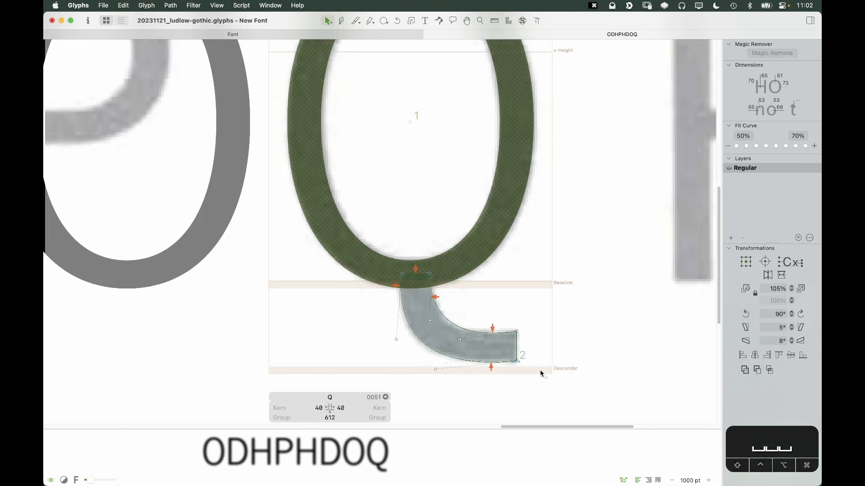
Step: Bend the tail's inner curve along the scanned edge and preview the filled Q
{"action": "key", "text": "space"}
{"action": "left_click_drag", "start_coordinate": [521, 389], "coordinate": [525, 400]}
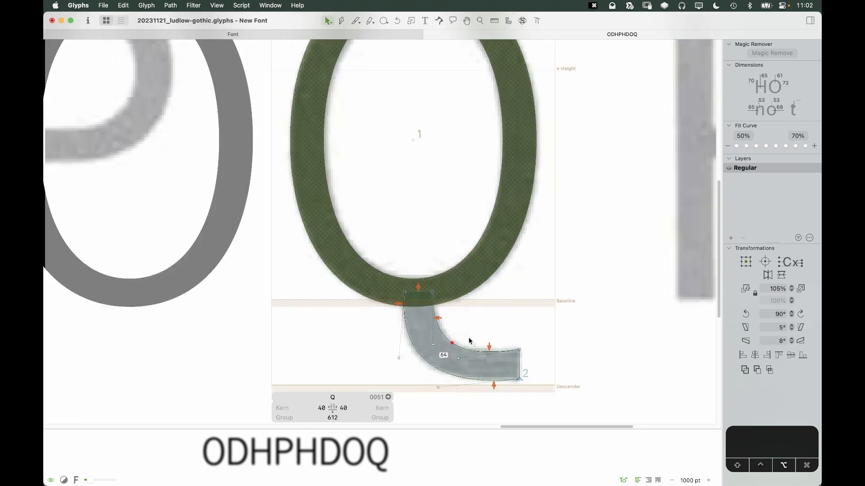
{"action": "key", "text": "space"}
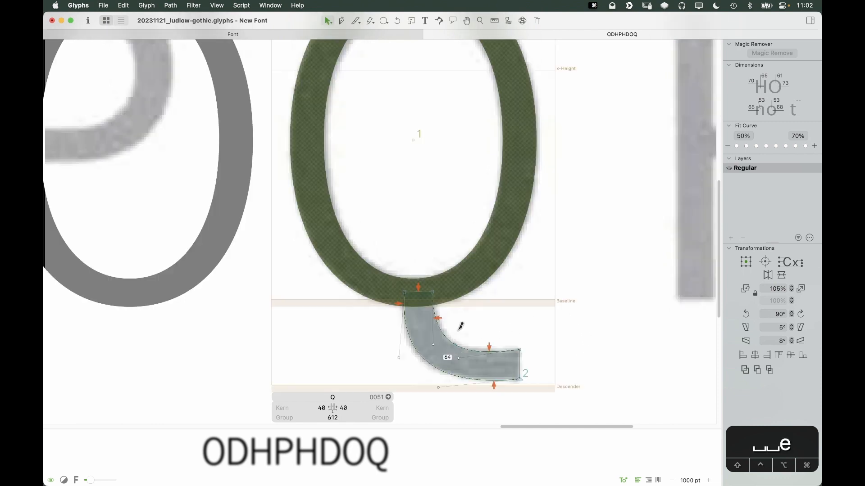
Step: Try inserting extra nodes partway along the tail's inner and outer curves
{"action": "key", "text": "p"}
{"action": "left_click_drag", "start_coordinate": [404, 377], "coordinate": [415, 382]}
{"action": "key", "text": "v"}
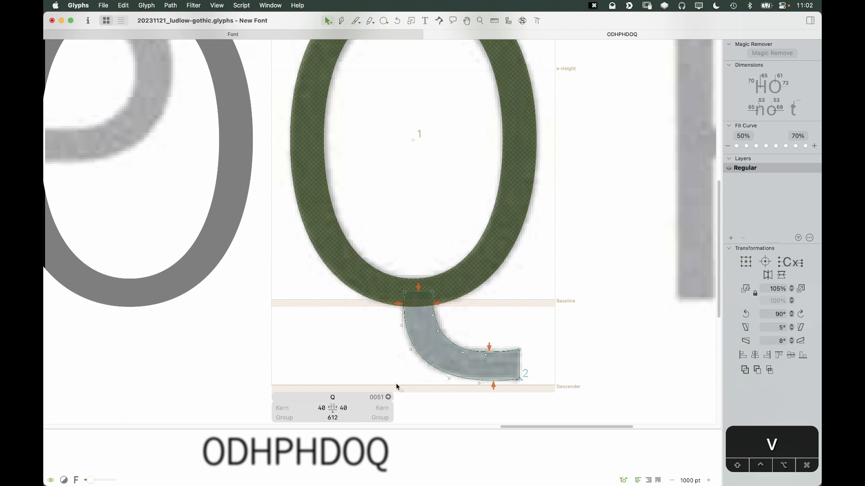
{"action": "key", "text": "space"}
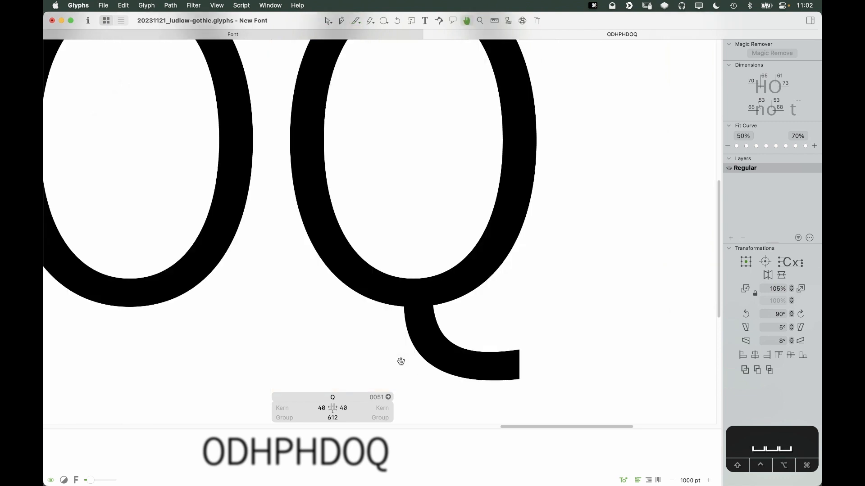
{"action": "key", "text": "super+z"}
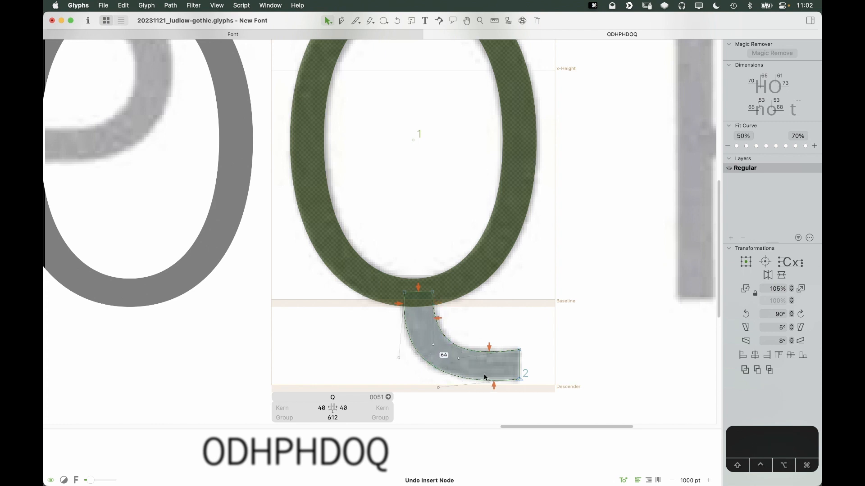
Step: Raise the inner curve's lower handle at X 404 to Y -124
{"action": "left_click", "coordinate": [458, 359]}
{"action": "key", "text": "Up"}
{"action": "key", "text": "Up"}
{"action": "key", "text": "Up"}
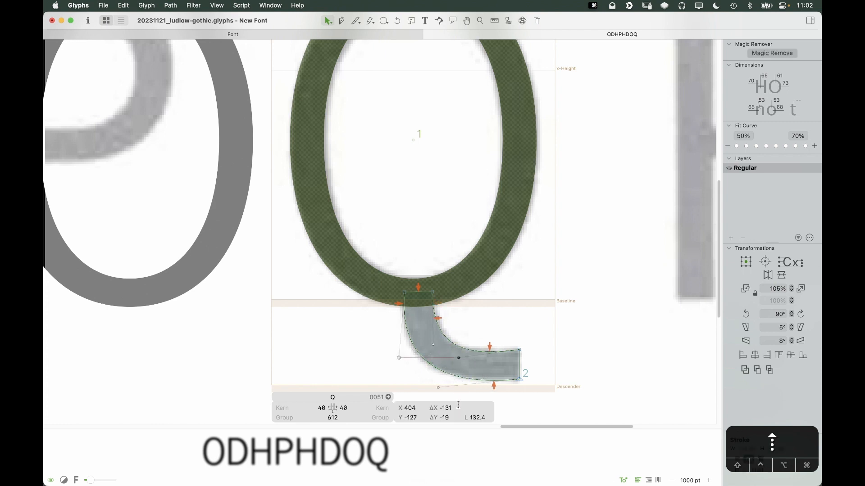
{"action": "key", "text": "space"}
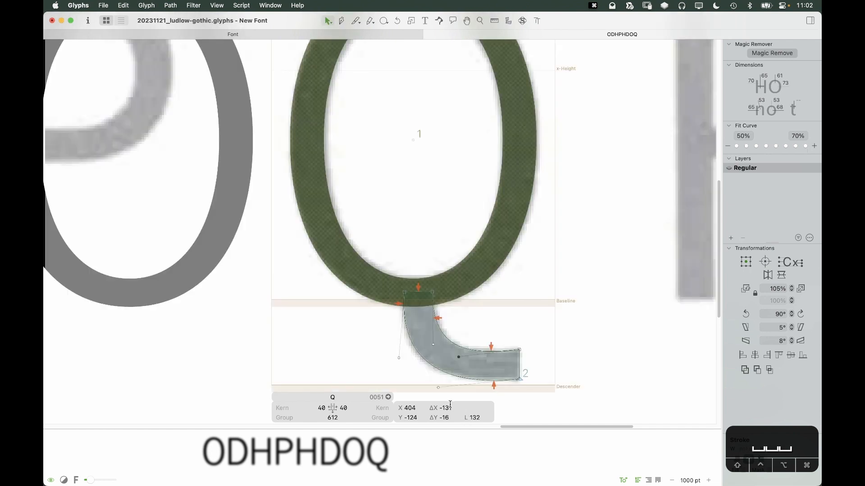
{"action": "left_click", "coordinate": [399, 381]}
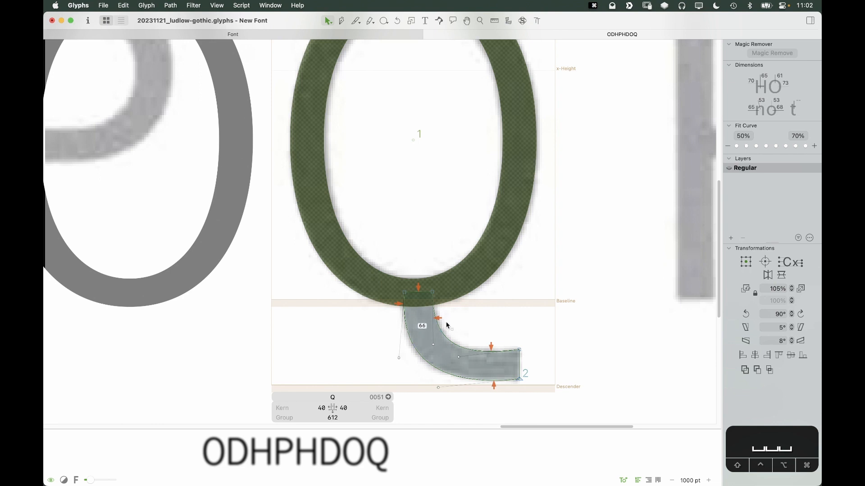
Step: Try shifting both handles of the tail's outer curve to the right
{"action": "key", "text": "space"}
{"action": "left_click_drag", "start_coordinate": [410, 378], "coordinate": [463, 401]}
{"action": "key", "text": "space"}
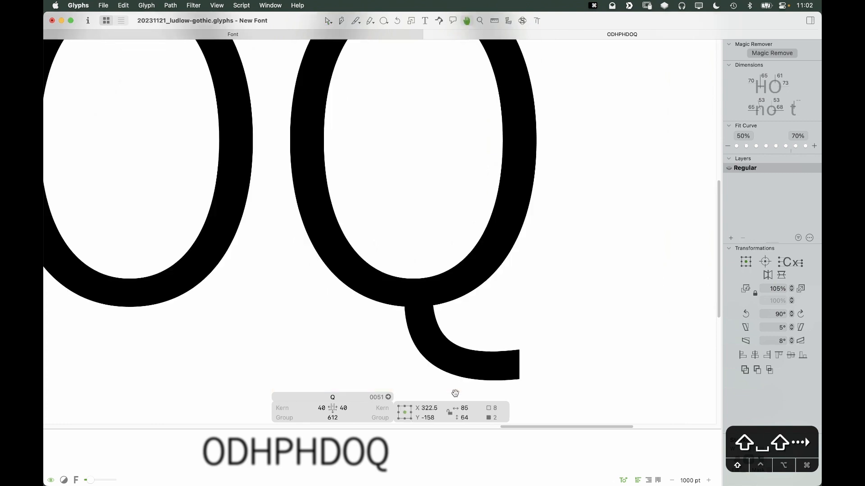
{"action": "key", "text": "super+z"}
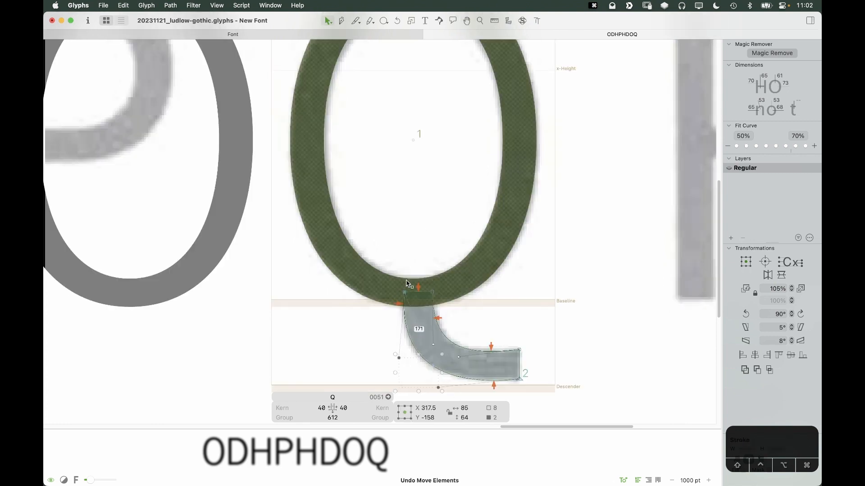
Step: Adjust the horizontal position of the tail's upper-left node, keeping the O component in place
{"action": "left_click", "coordinate": [405, 288]}
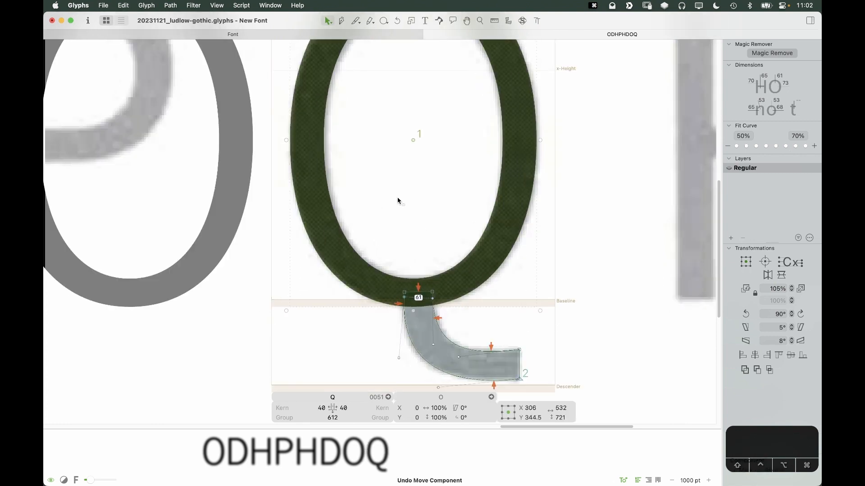
{"action": "left_click", "coordinate": [397, 284]}
{"action": "key", "text": "alt"}
{"action": "key", "text": "alt"}
{"action": "key", "text": "alt"}
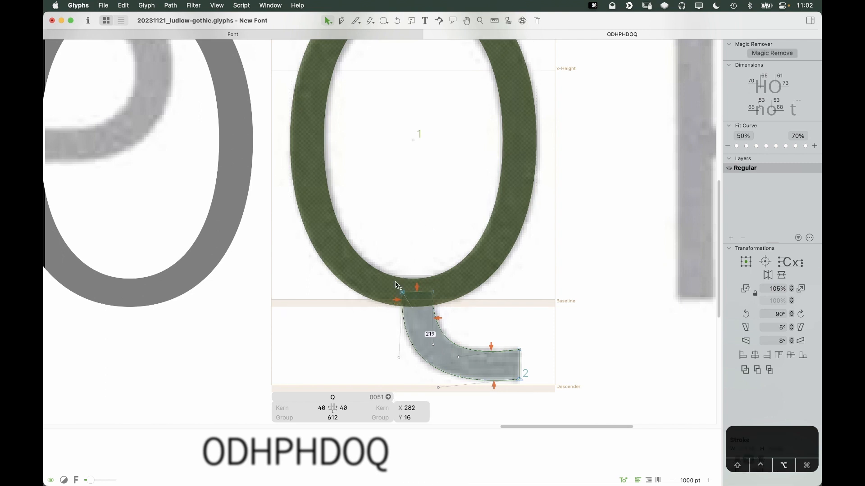
{"action": "left_click", "coordinate": [400, 367]}
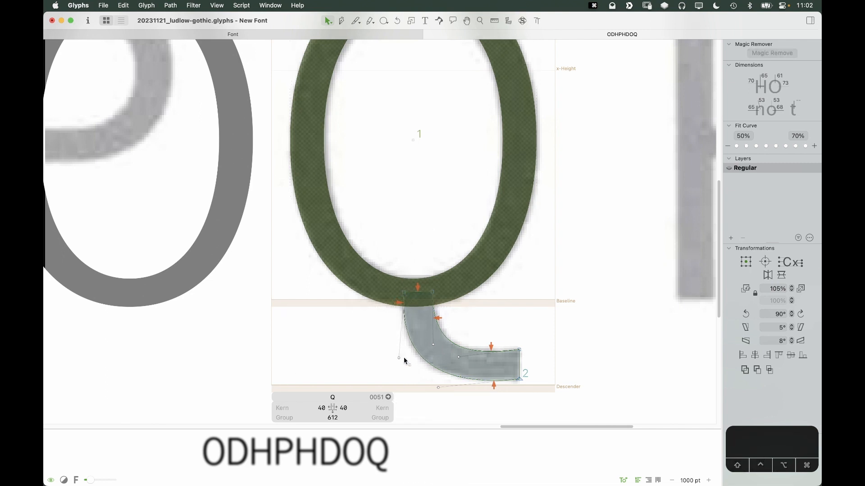
Step: Reshape the tail's outer curve by moving its two handles right and making the upper handle vertical
{"action": "left_click_drag", "start_coordinate": [397, 360], "coordinate": [441, 389]}
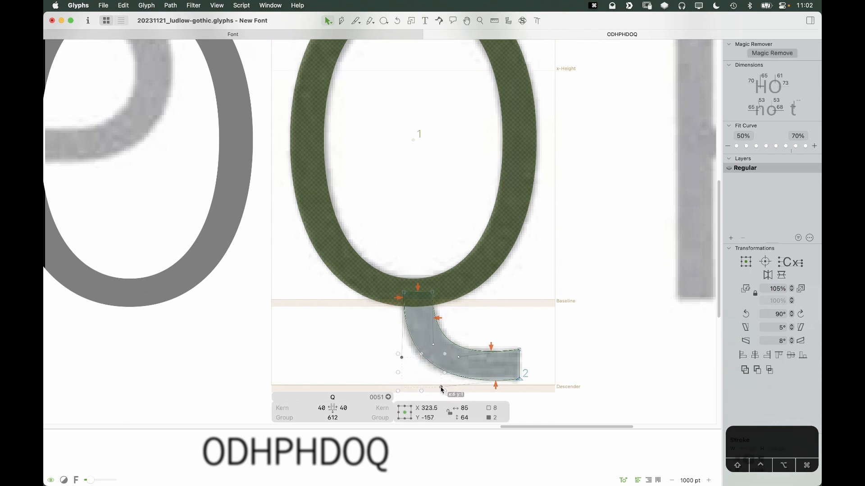
{"action": "left_click_drag", "start_coordinate": [401, 359], "coordinate": [404, 363]}
{"action": "key", "text": "super+z"}
{"action": "left_click", "coordinate": [403, 360]}
{"action": "left_click", "coordinate": [430, 266]}
Step: Preview the Q and shift the whole tail contour a few units left
{"action": "left_click_drag", "start_coordinate": [390, 297], "coordinate": [506, 258]}
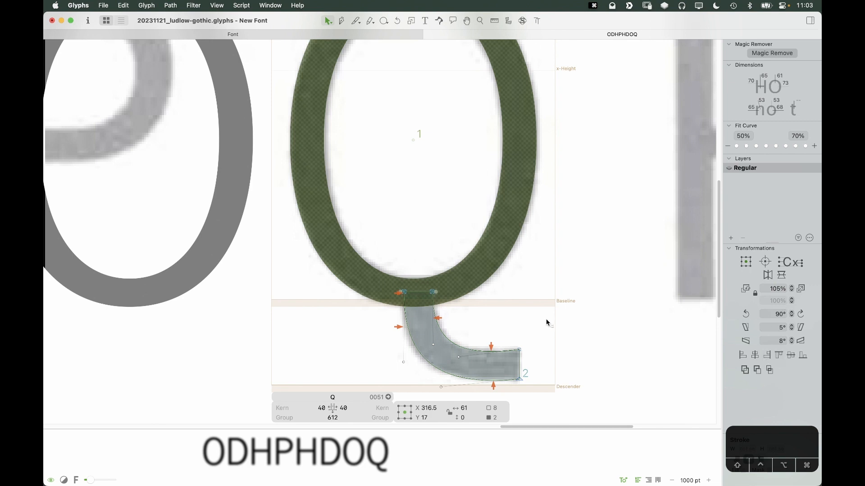
{"action": "key", "text": "space"}
{"action": "left_click_drag", "start_coordinate": [575, 343], "coordinate": [556, 348]}
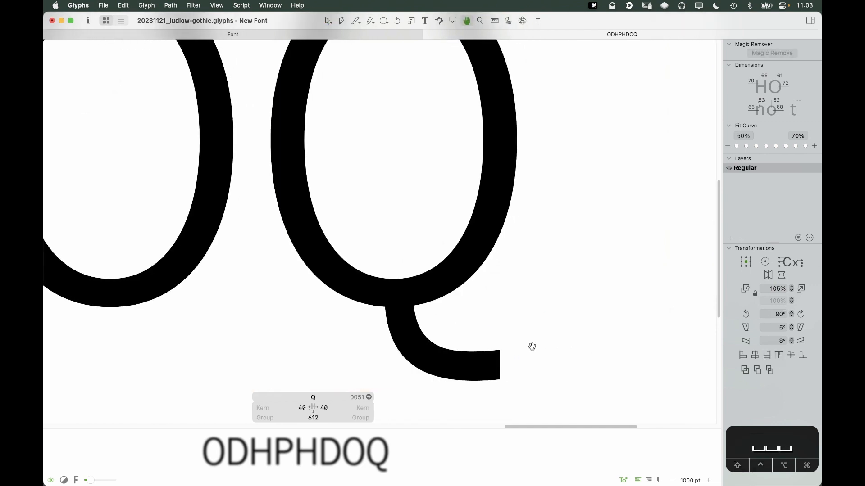
{"action": "double_click", "coordinate": [467, 352]}
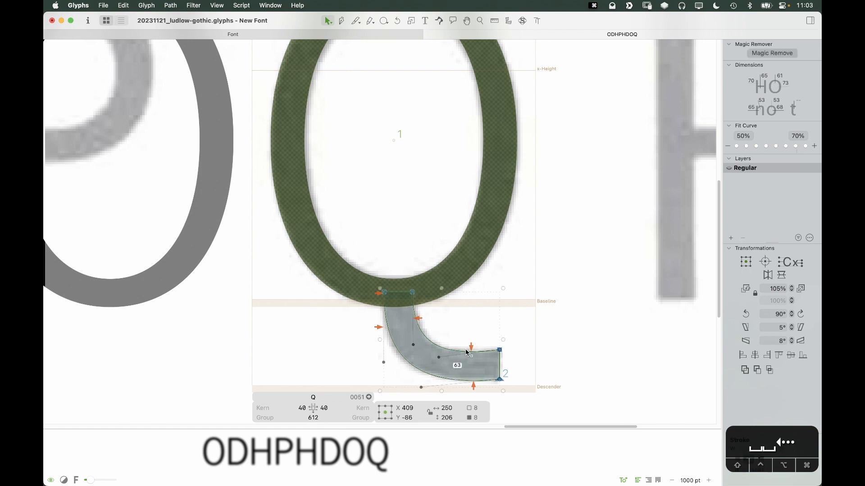
{"action": "left_click", "coordinate": [517, 315]}
Step: Widen the top of the tail to 68 units by moving its upper-right node right
{"action": "left_click_drag", "start_coordinate": [408, 293], "coordinate": [412, 293]}
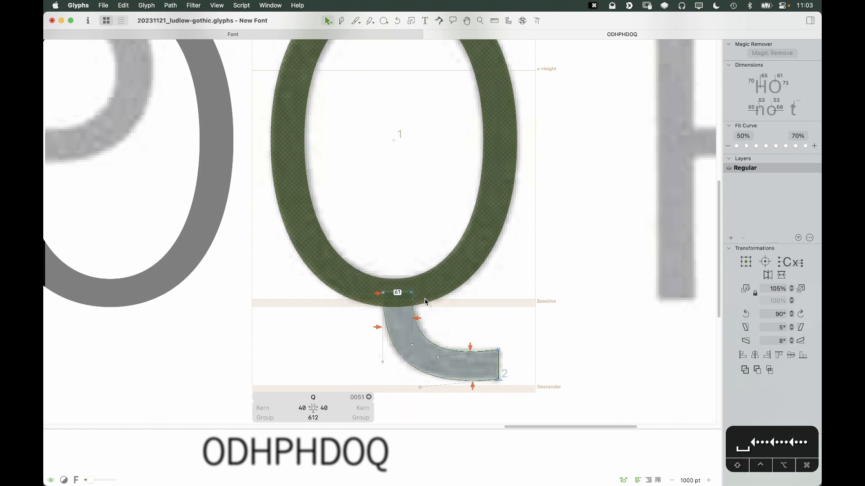
{"action": "left_click", "coordinate": [509, 325]}
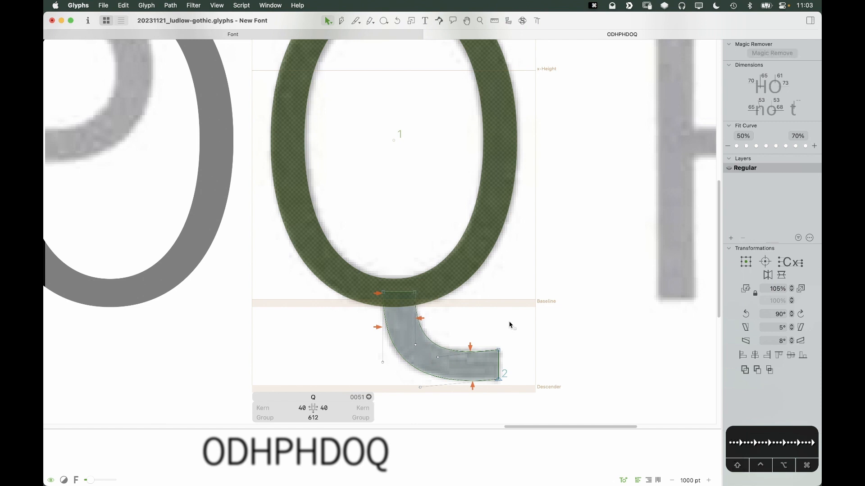
{"action": "left_click", "coordinate": [411, 368]}
{"action": "left_click_drag", "start_coordinate": [355, 273], "coordinate": [418, 310]}
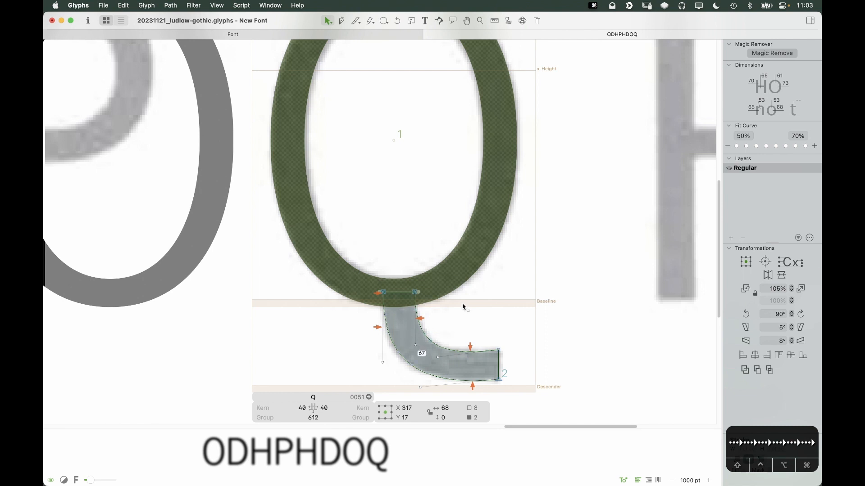
Step: Align the tail's two vertical handles beneath its top nodes, 68 units apart and centred on X 317
{"action": "left_click_drag", "start_coordinate": [341, 332], "coordinate": [431, 365]}
{"action": "left_click", "coordinate": [367, 357]}
{"action": "left_click", "coordinate": [396, 379]}
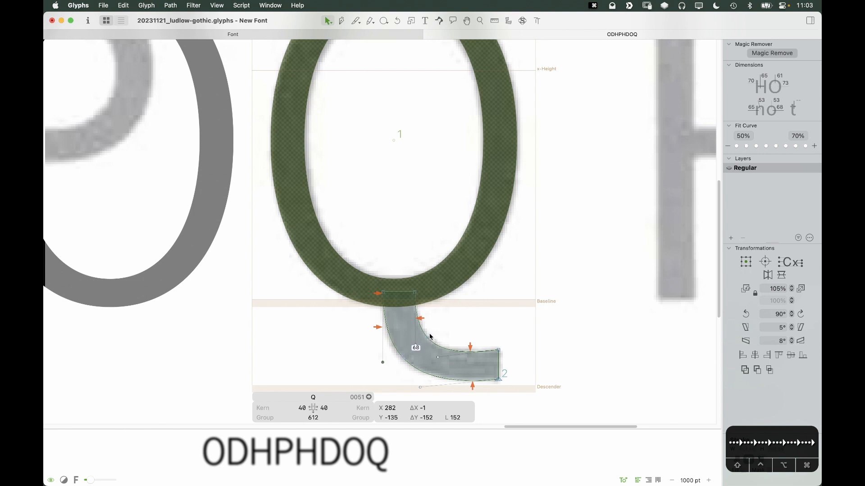
{"action": "mouse_move", "coordinate": [421, 339]}
{"action": "left_mouse_down"}
{"action": "mouse_move", "coordinate": [411, 357]}
{"action": "mouse_move", "coordinate": [423, 338]}
{"action": "left_mouse_up"}
{"action": "key", "text": "Left"}
{"action": "key", "text": "Left"}
{"action": "key", "text": "Left"}
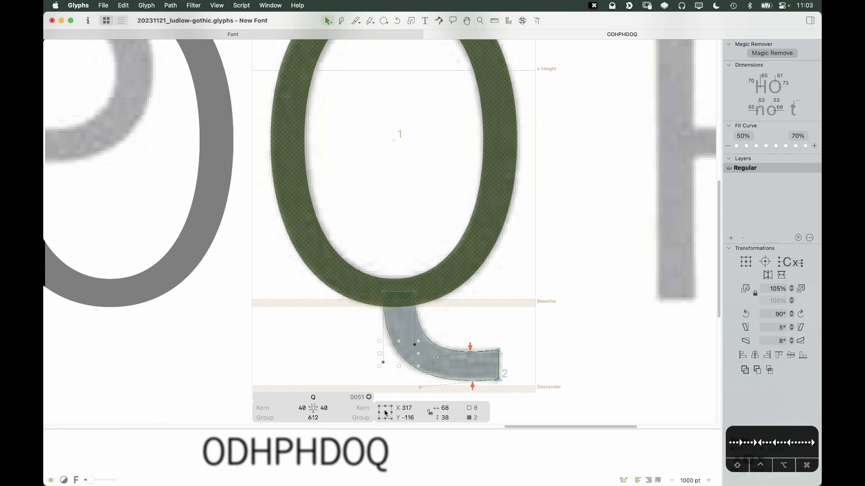
Step: Set the tail's two lower curve handles 64 units apart vertically to match the height of the tail's end
{"action": "left_click_drag", "start_coordinate": [516, 325], "coordinate": [490, 399]}
{"action": "left_click", "coordinate": [438, 357]}
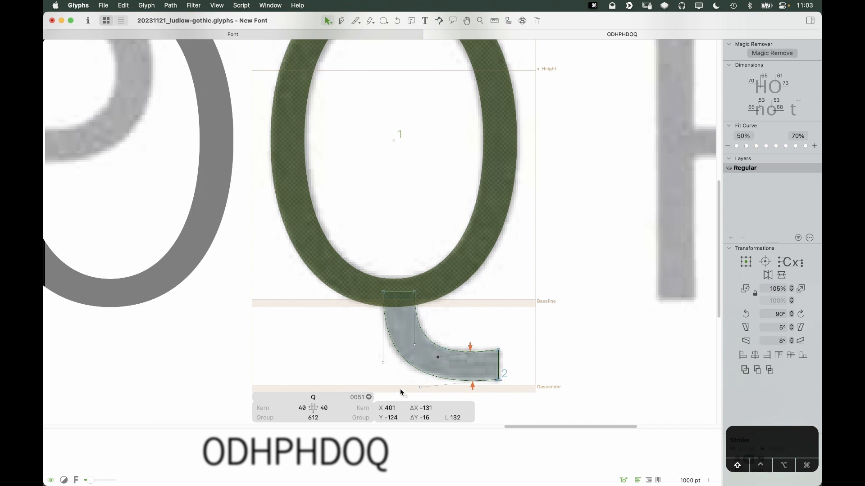
{"action": "left_click_drag", "start_coordinate": [400, 390], "coordinate": [435, 401]}
{"action": "left_click_drag", "start_coordinate": [453, 332], "coordinate": [432, 371]}
{"action": "left_click", "coordinate": [420, 387], "text": "shift"}
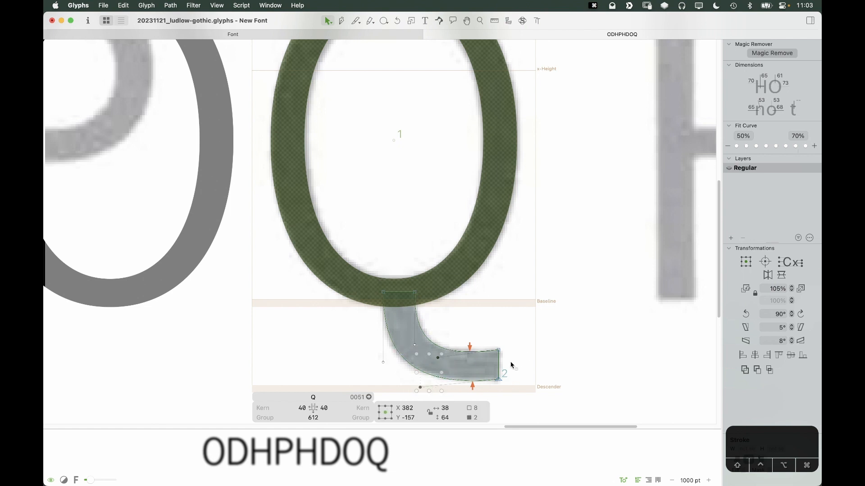
{"action": "left_click", "coordinate": [534, 351]}
Step: Link the Q's left and right sidebearings to the O
{"action": "key", "text": "ctrl+minus"}
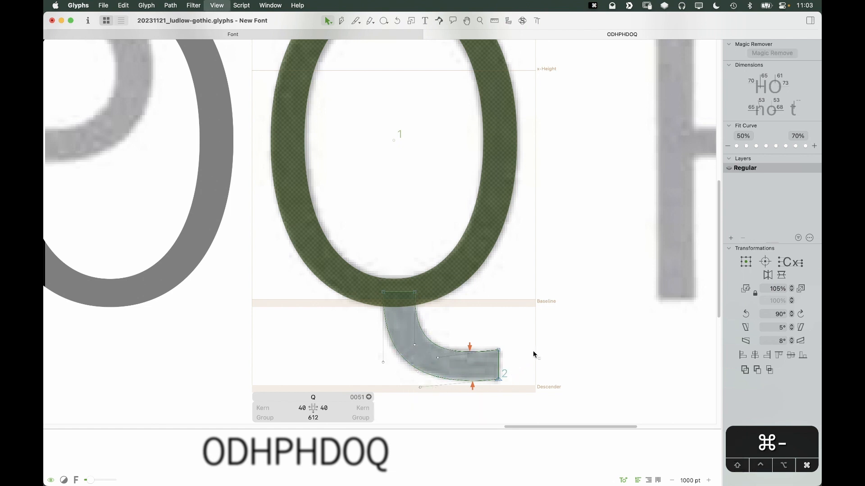
{"action": "key", "text": "space"}
{"action": "left_click", "coordinate": [355, 408]}
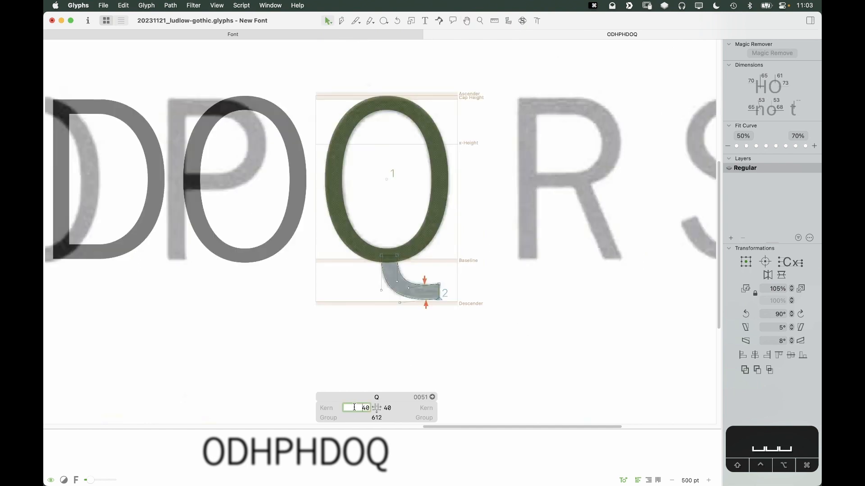
{"action": "key", "text": "Tab"}
{"action": "key", "text": "Return"}
Step: Try a lowercase u after the Q in the sample text
{"action": "key", "text": "t"}
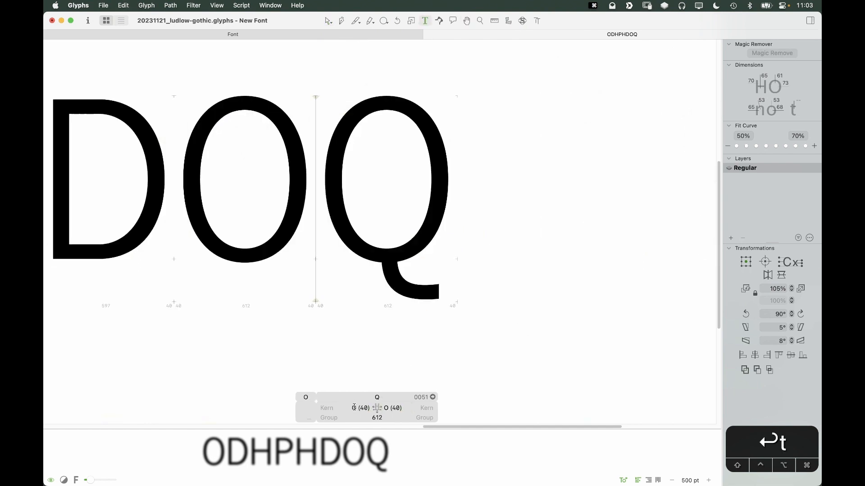
{"action": "key", "text": "super+minus"}
{"action": "key", "text": "super+minus"}
{"action": "key", "text": "space"}
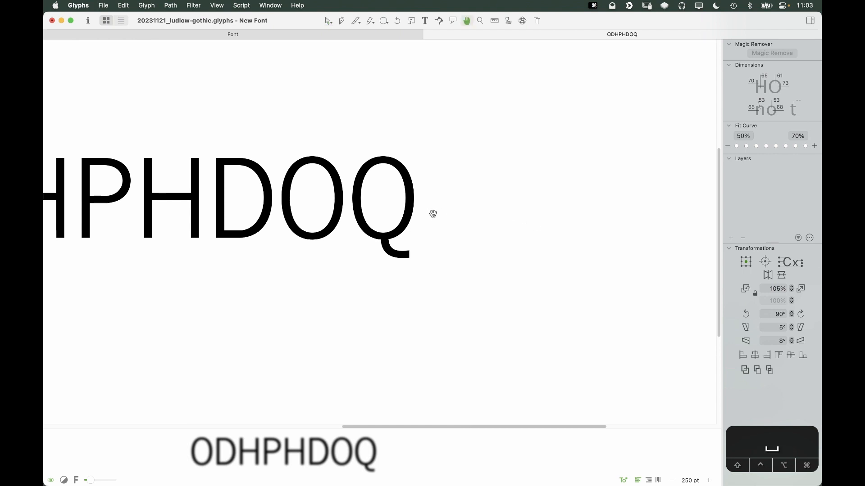
{"action": "left_click_drag", "start_coordinate": [431, 214], "coordinate": [541, 251]}
{"action": "type", "text": "t"}
{"action": "type", "text": "u"}
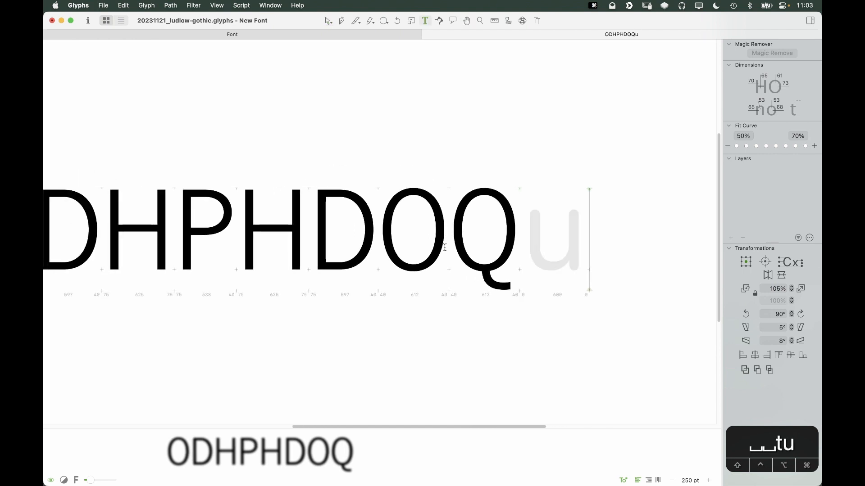
{"action": "key", "text": "BackSpace"}
{"action": "key", "text": "Escape"}
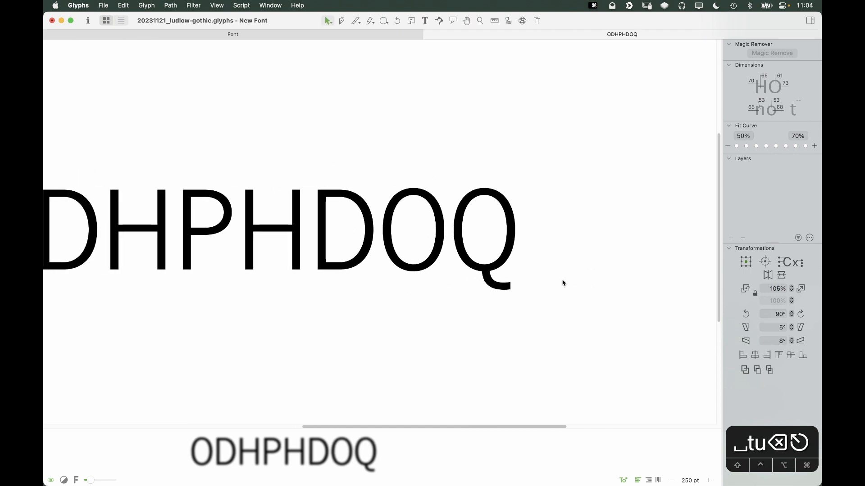
Step: View the sample word at 100 pt and append a lowercase n after the Q
{"action": "key", "text": "super+minus"}
{"action": "key", "text": "super+minus"}
{"action": "key", "text": "space"}
{"action": "left_click_drag", "start_coordinate": [432, 247], "coordinate": [484, 291]}
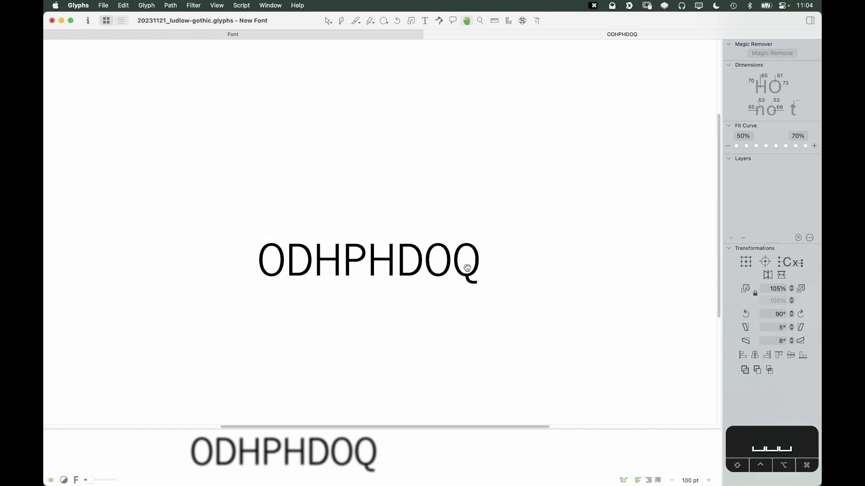
{"action": "key", "text": "t"}
{"action": "type", "text": "n"}
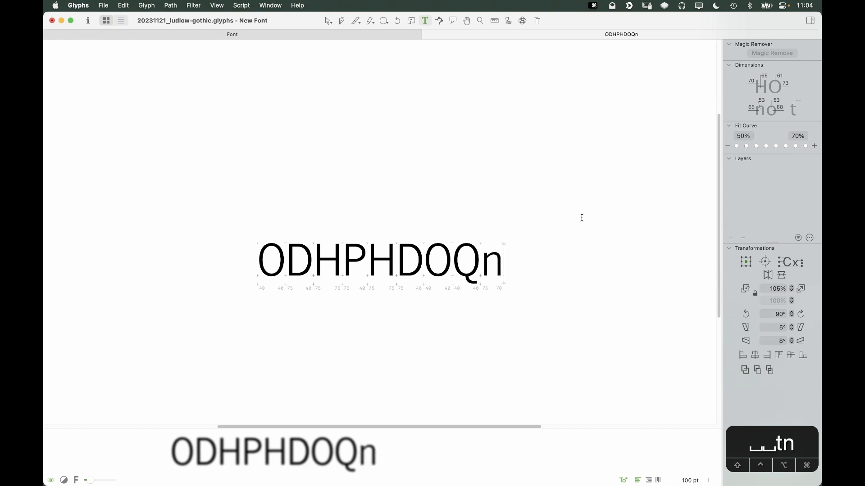
Step: Insert a lowercase o between the Q and the n in the sample word and view the text without metrics
{"action": "key", "text": "Left"}
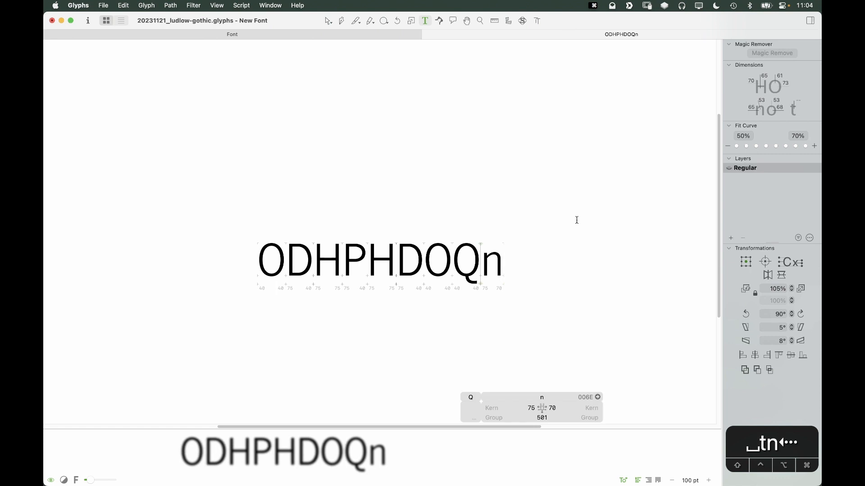
{"action": "type", "text": "o"}
{"action": "key", "text": "Escape"}
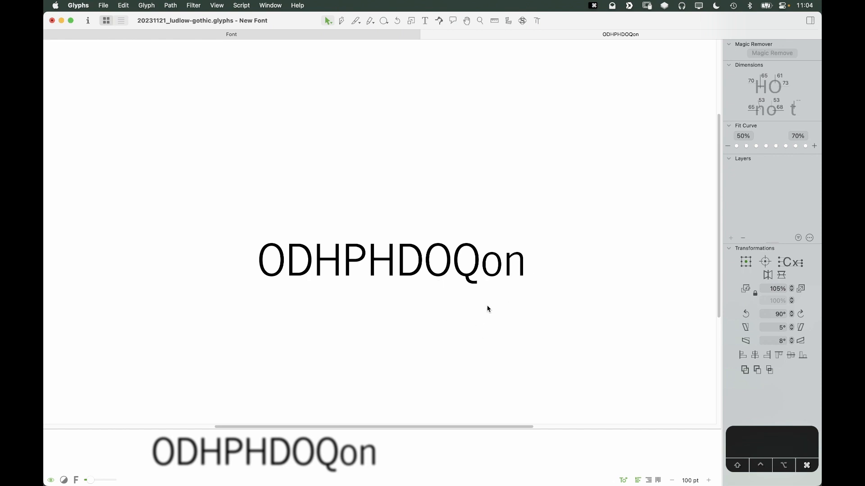
Step: Remove the trailing lowercase o and n so the sample text ends with the Q
{"action": "key", "text": "shift+super+z"}
{"action": "key", "text": "t"}
{"action": "key", "text": "BackSpace"}
{"action": "key", "text": "BackSpace"}
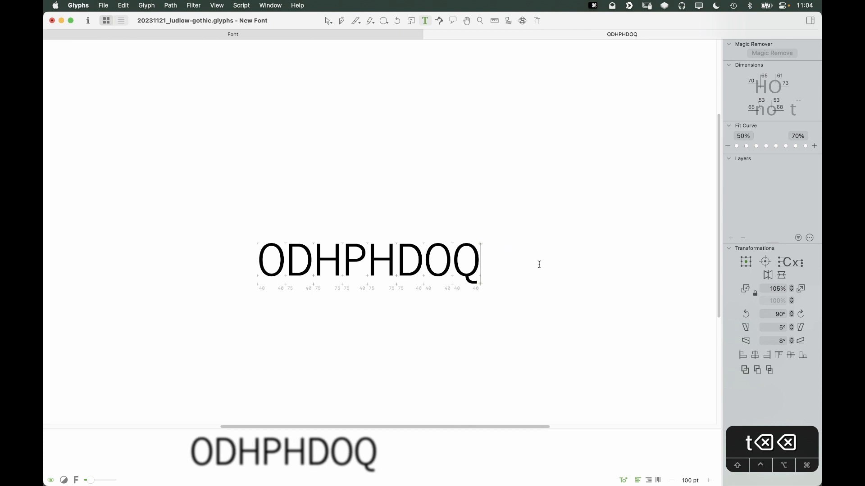
Step: Return to the font overview, look over the s, U and q glyphs, and select the scanned reference glyph named image
{"action": "left_click", "coordinate": [429, 35]}
{"action": "double_click", "coordinate": [401, 188]}
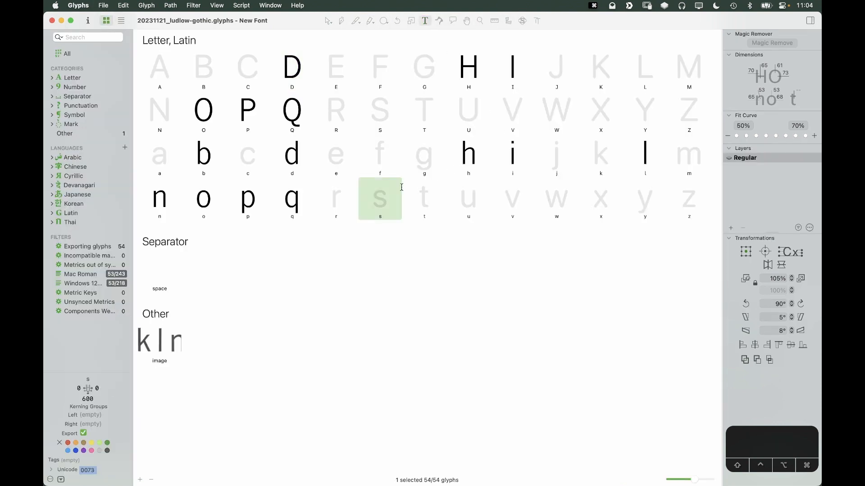
{"action": "left_click", "coordinate": [442, 35]}
{"action": "left_click", "coordinate": [478, 120]}
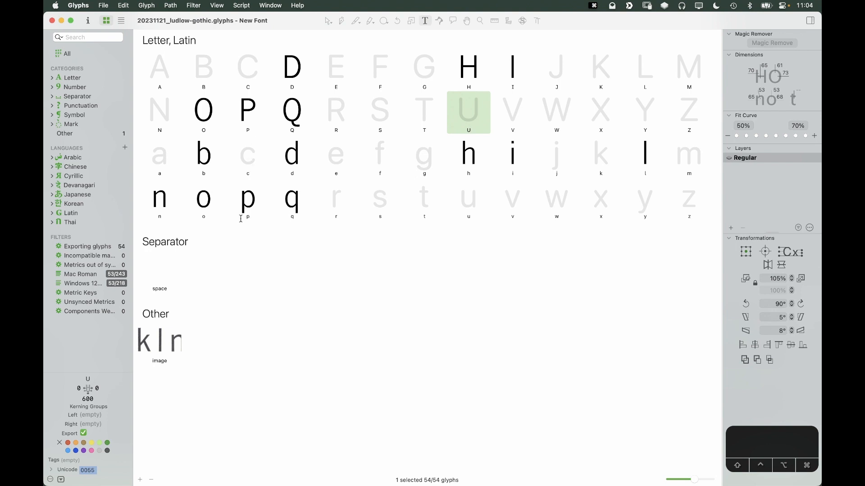
{"action": "left_click", "coordinate": [294, 206]}
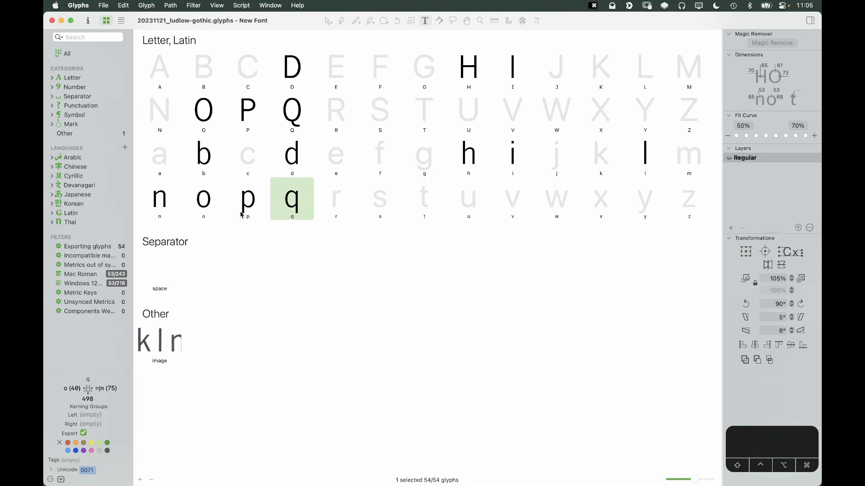
{"action": "left_click", "coordinate": [390, 213]}
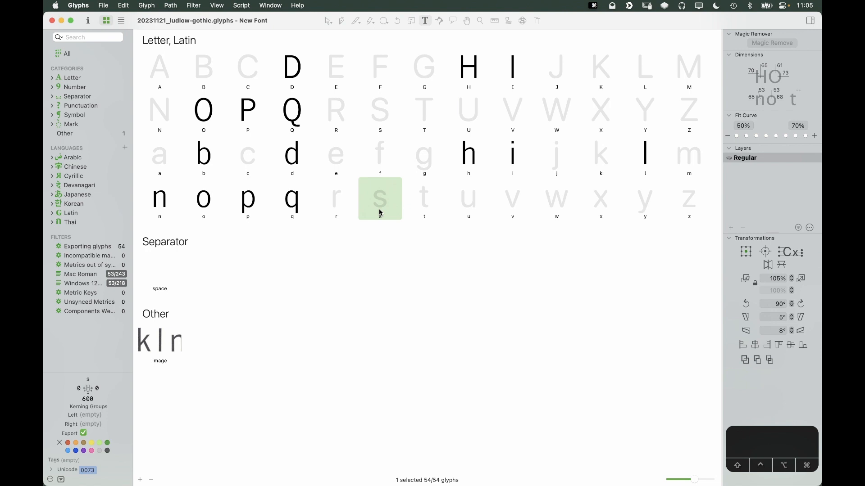
{"action": "left_click", "coordinate": [170, 345]}
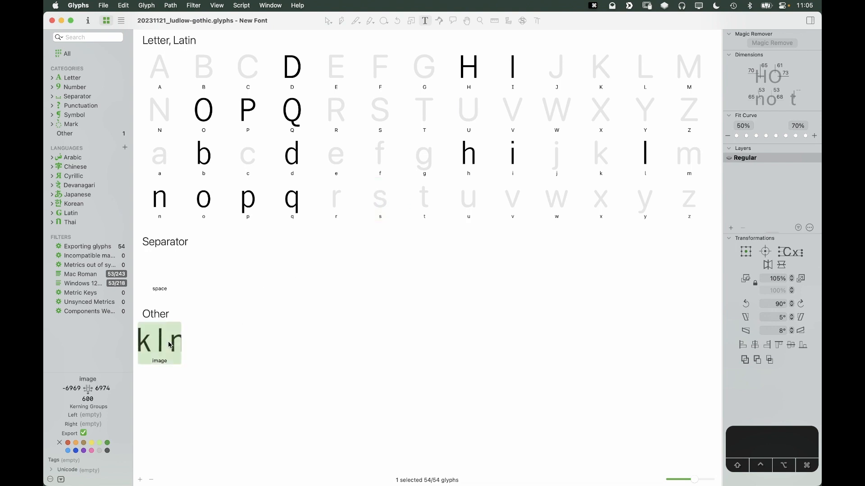